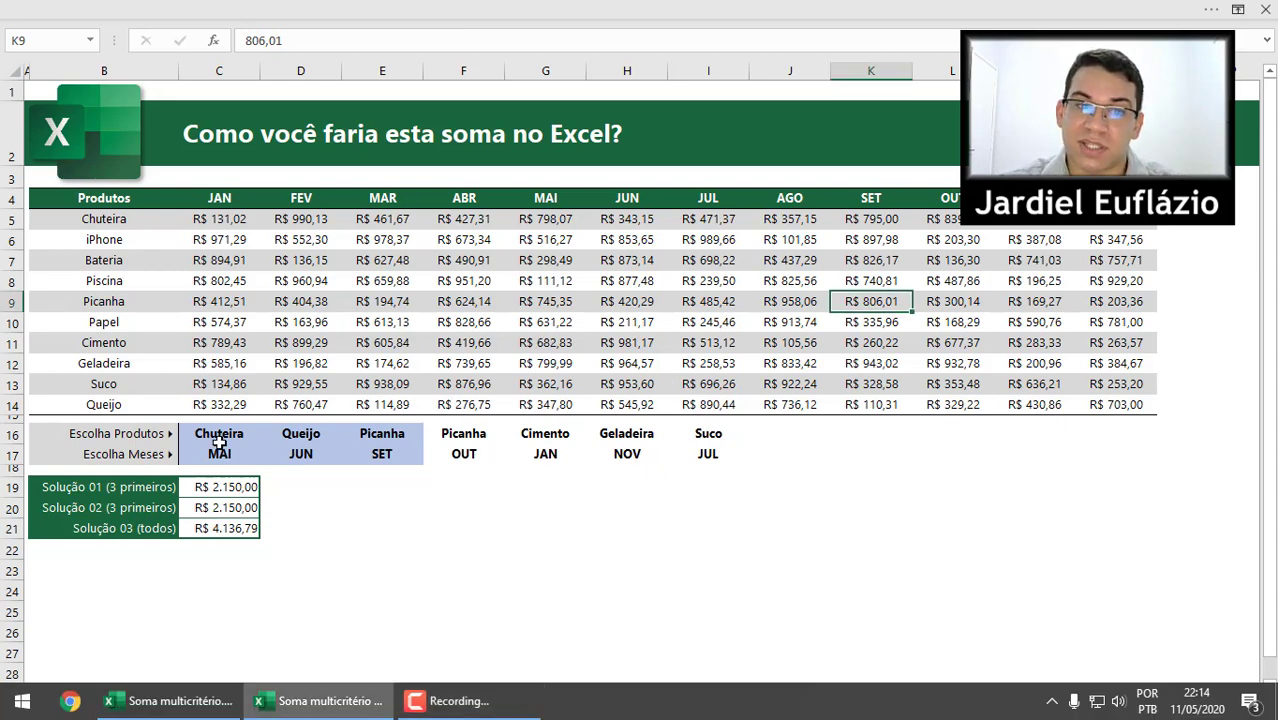
Review the product and month pairs in rows 16 and 17, along with the Solução 01 and Solução 02 results
{"action": "left_click_drag", "start_coordinate": [216, 440], "coordinate": [377, 452]}
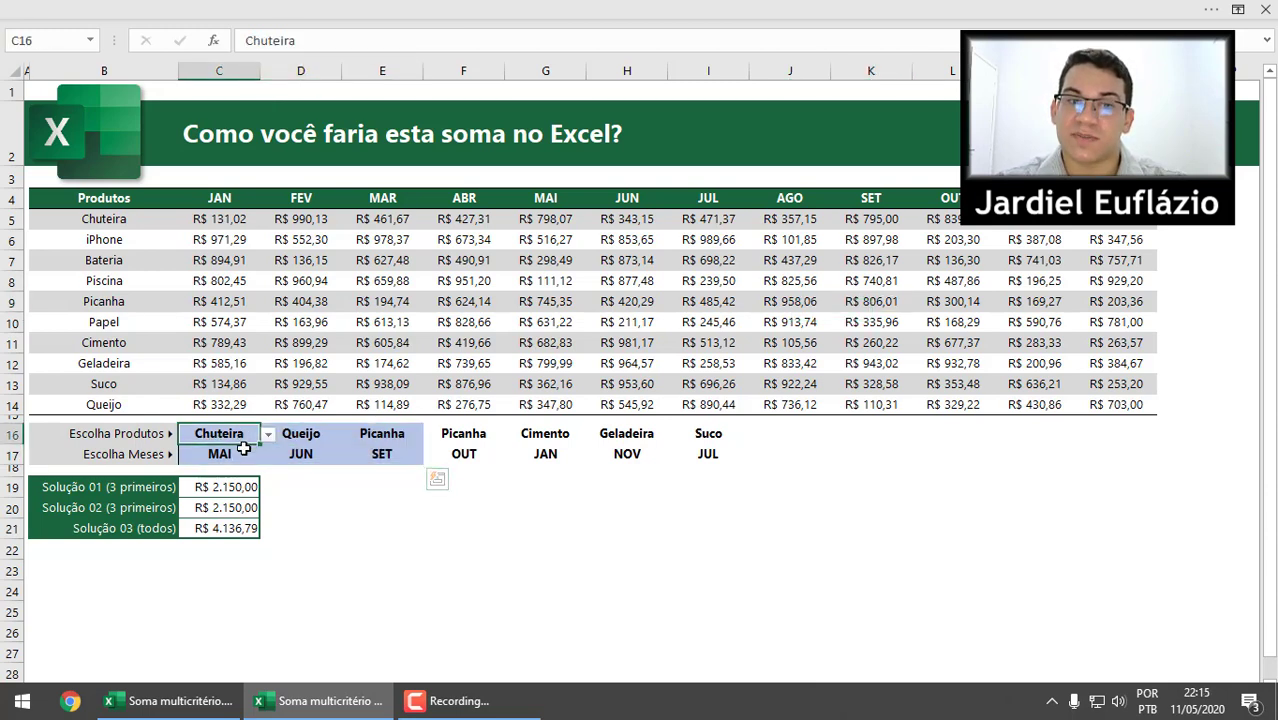
{"action": "left_click_drag", "start_coordinate": [243, 447], "coordinate": [243, 452]}
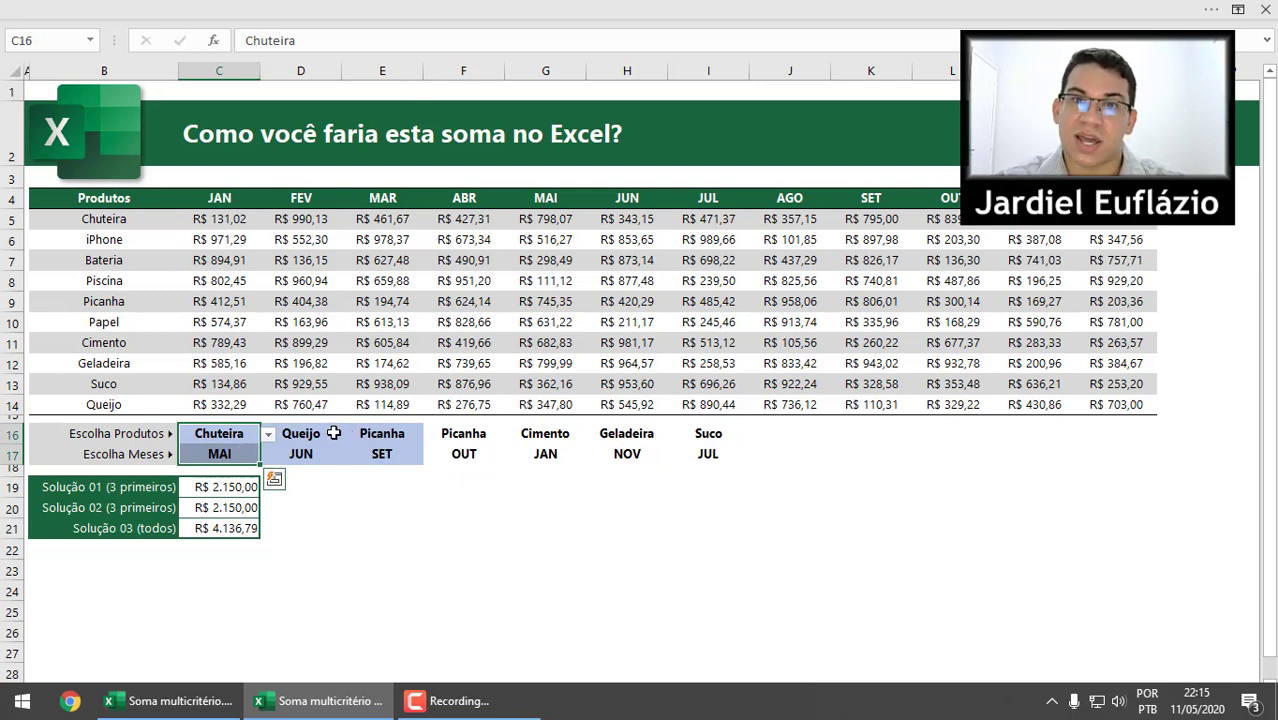
{"action": "left_click", "coordinate": [243, 432]}
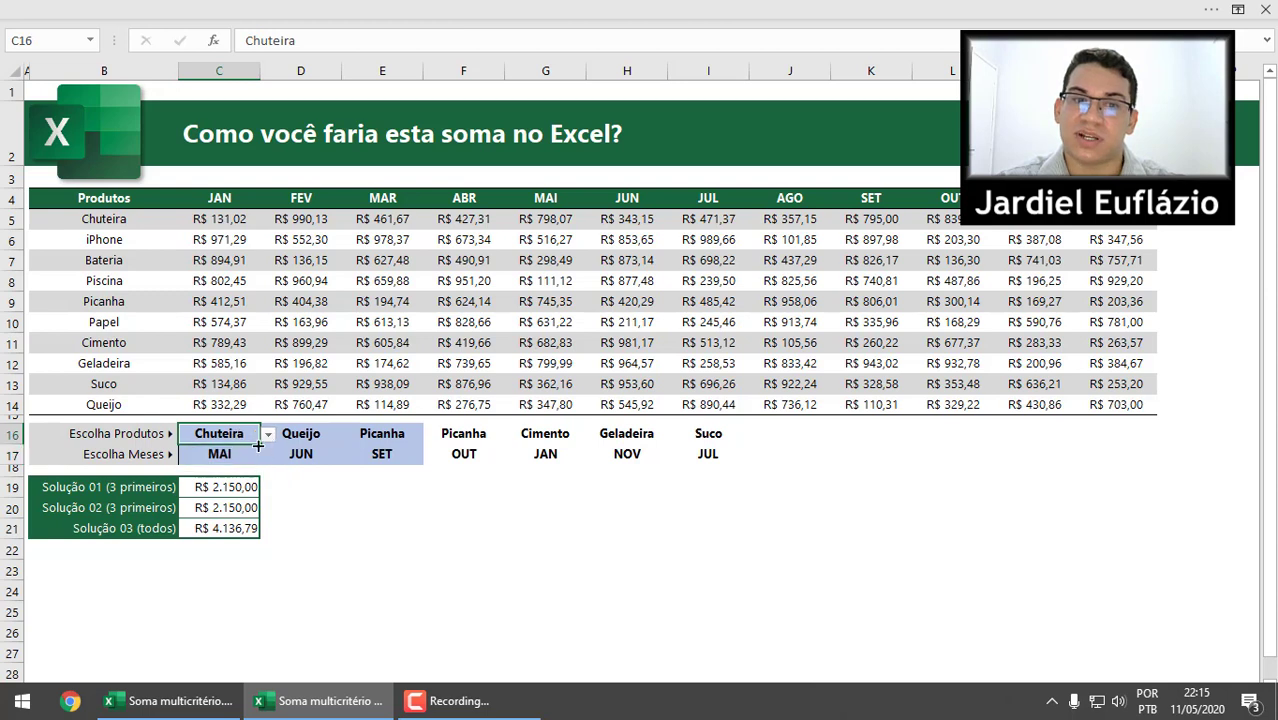
{"action": "left_click", "coordinate": [245, 452]}
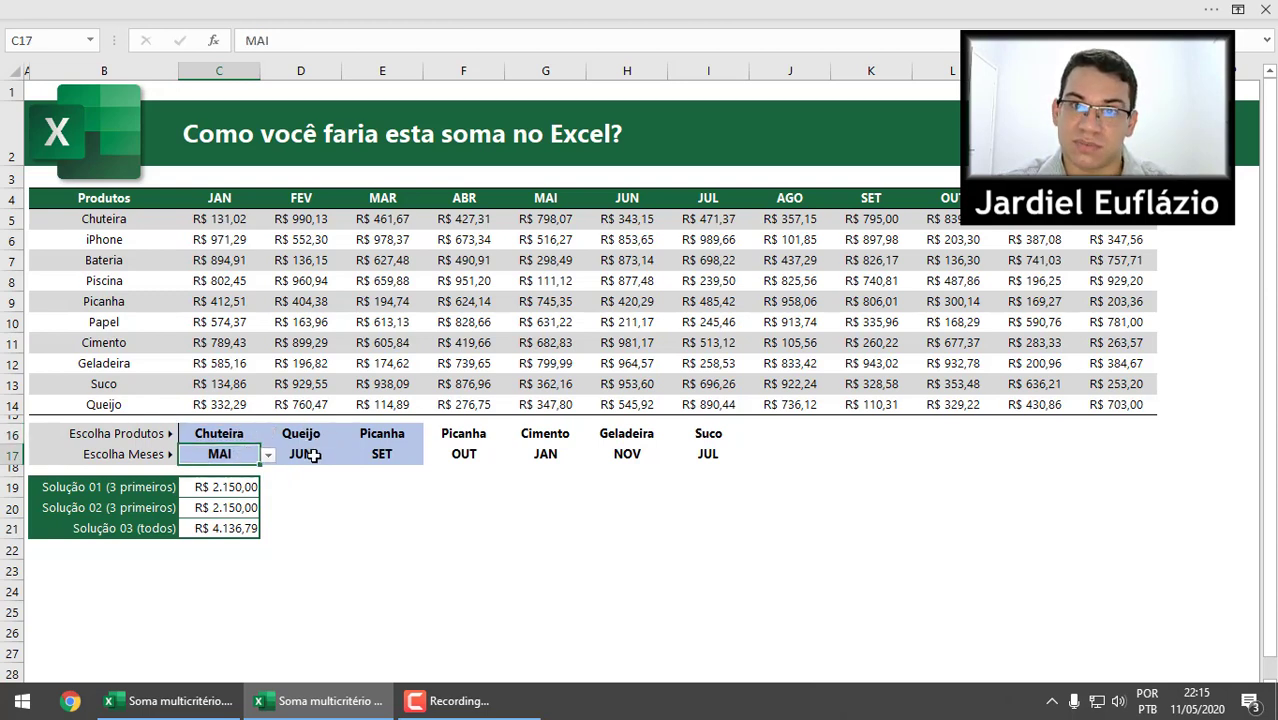
{"action": "left_click", "coordinate": [382, 452]}
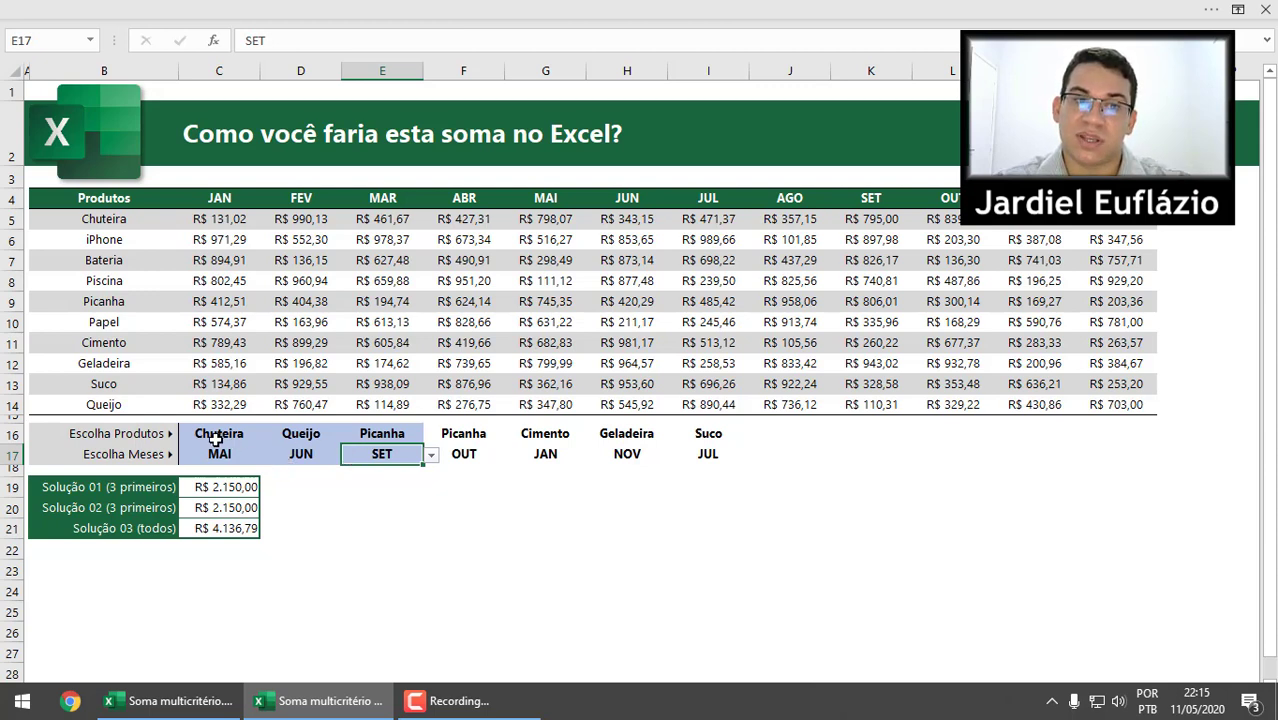
{"action": "left_click", "coordinate": [273, 485]}
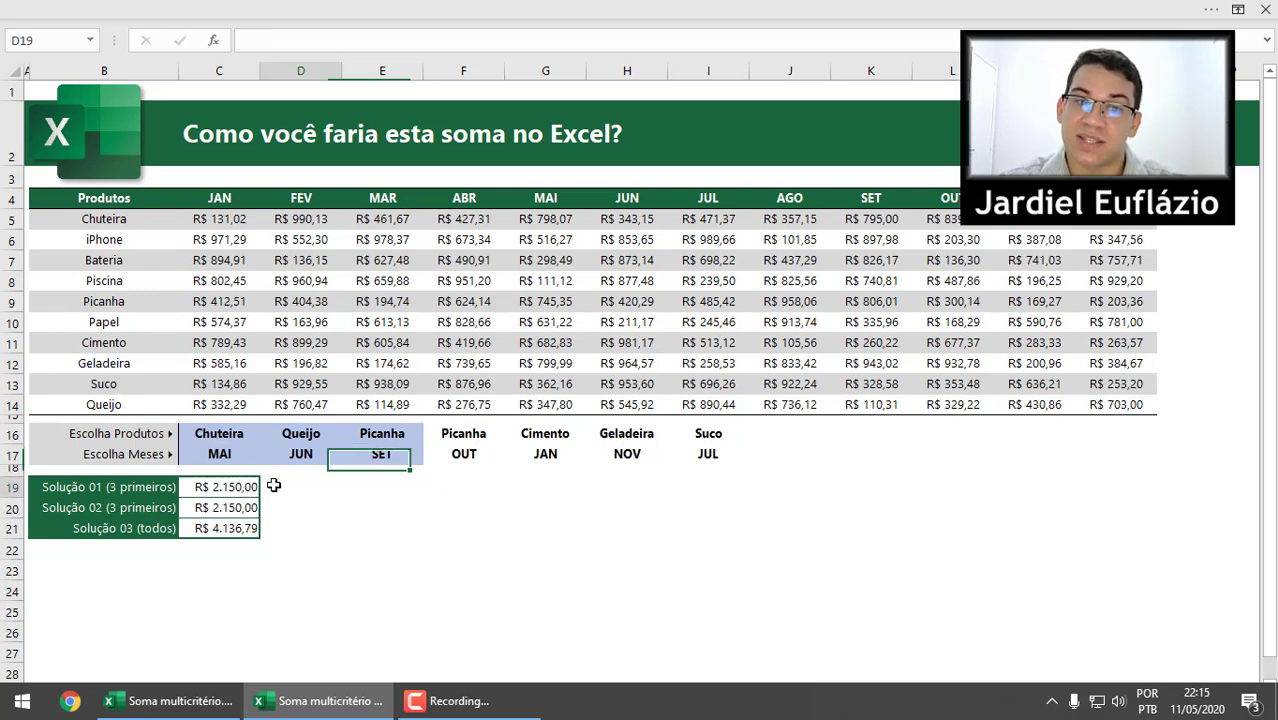
{"action": "left_click_drag", "start_coordinate": [273, 485], "coordinate": [226, 510]}
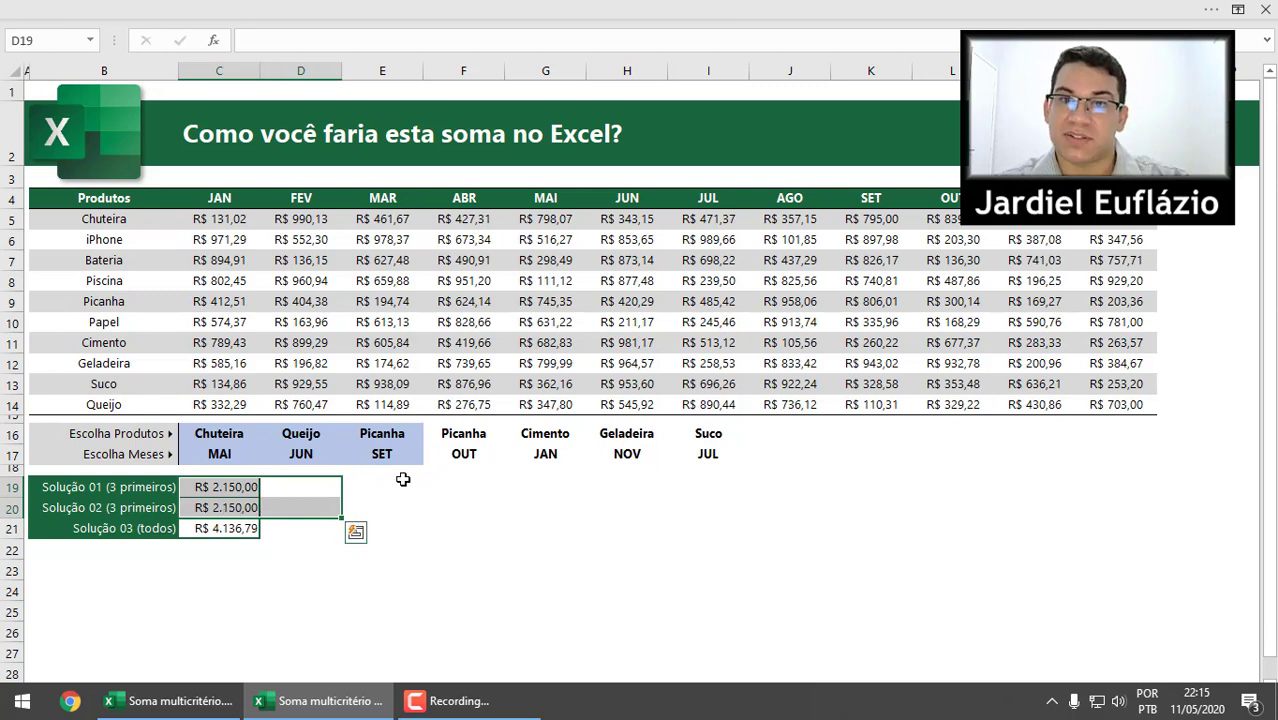
{"action": "left_click_drag", "start_coordinate": [229, 430], "coordinate": [369, 454]}
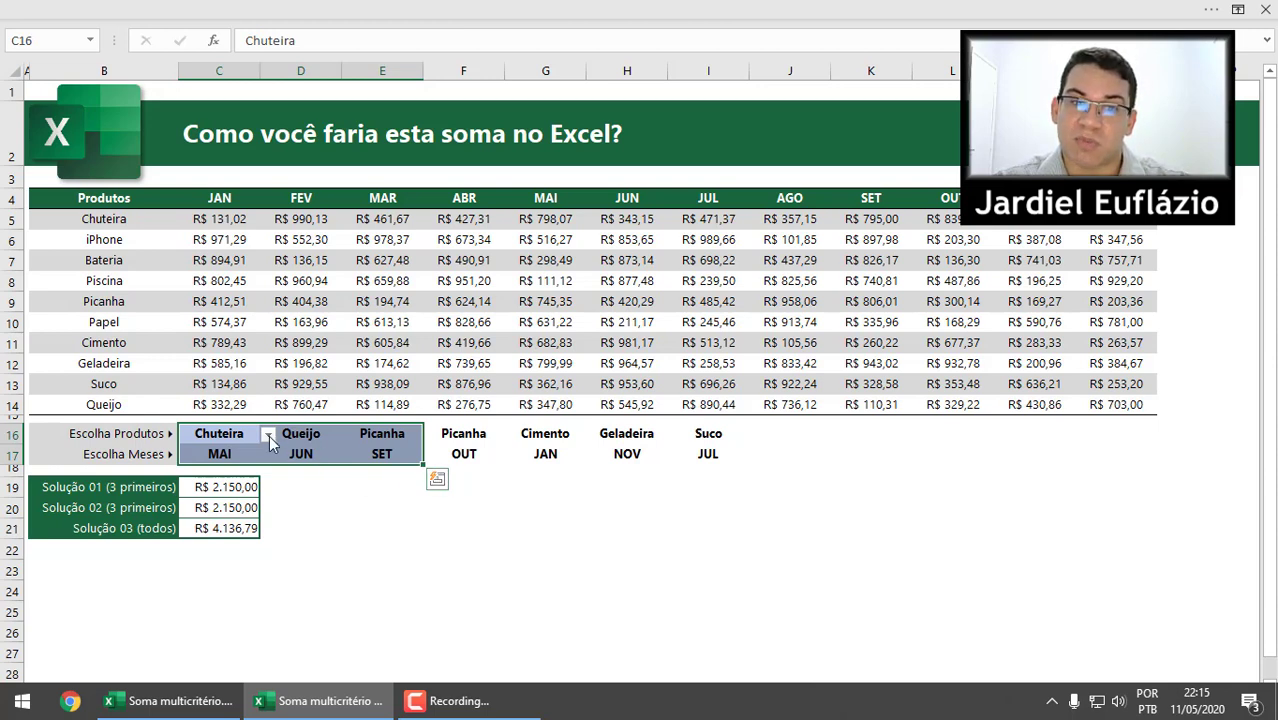
{"action": "left_click_drag", "start_coordinate": [228, 436], "coordinate": [1105, 448]}
Clear the last two product and month pairs in H16:I17 and check the Solução 03 total in C21
{"action": "left_click", "coordinate": [715, 441]}
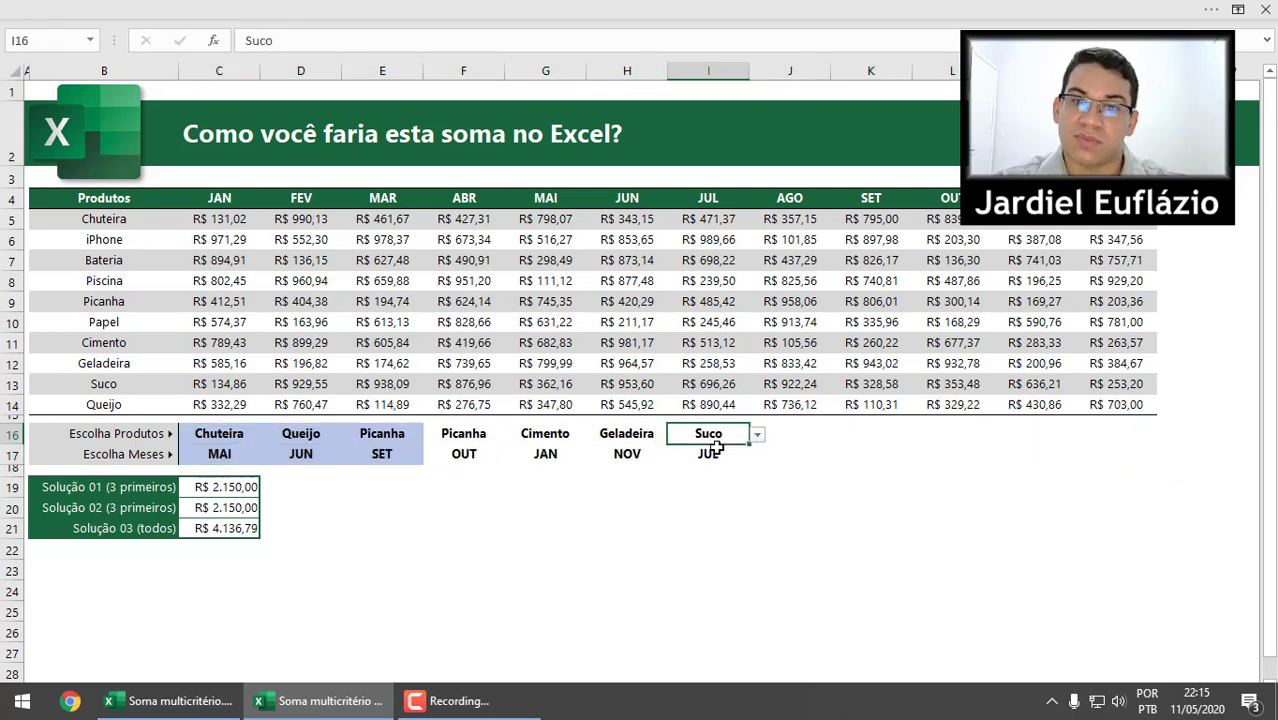
{"action": "left_click_drag", "start_coordinate": [716, 447], "coordinate": [712, 453]}
{"action": "key", "text": "Delete"}
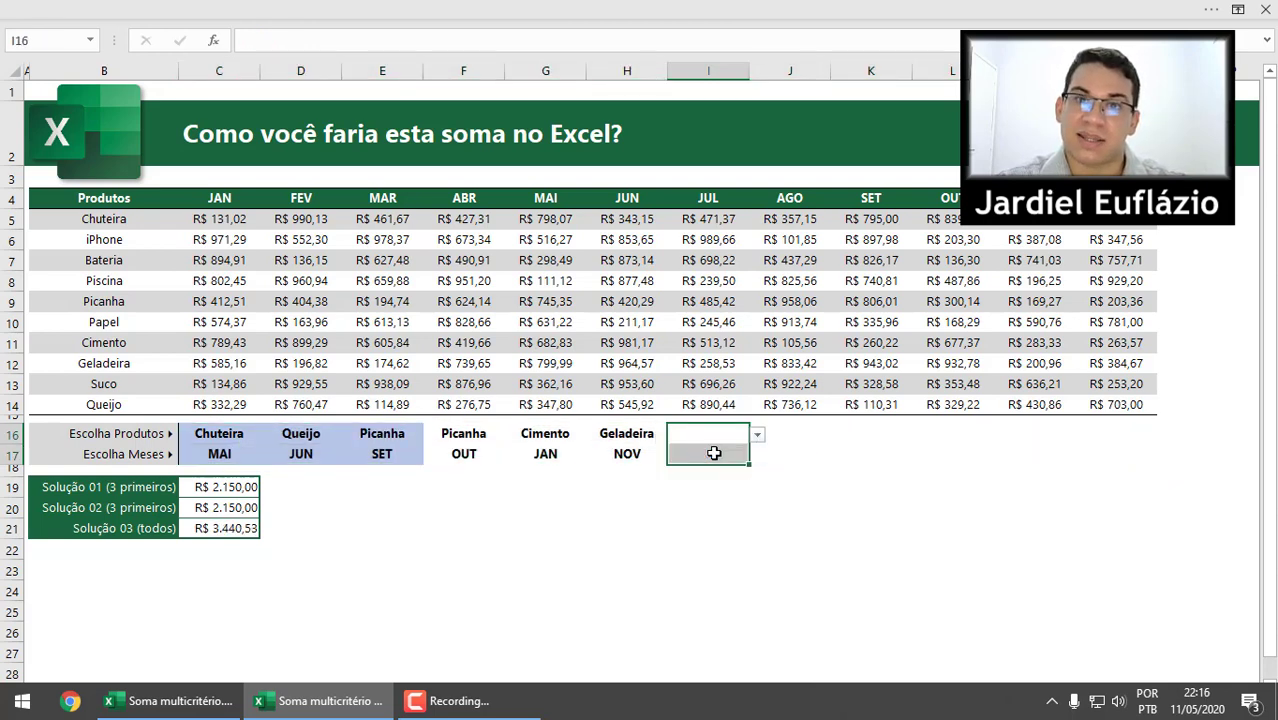
{"action": "left_click_drag", "start_coordinate": [620, 437], "coordinate": [611, 452]}
{"action": "key", "text": "Delete"}
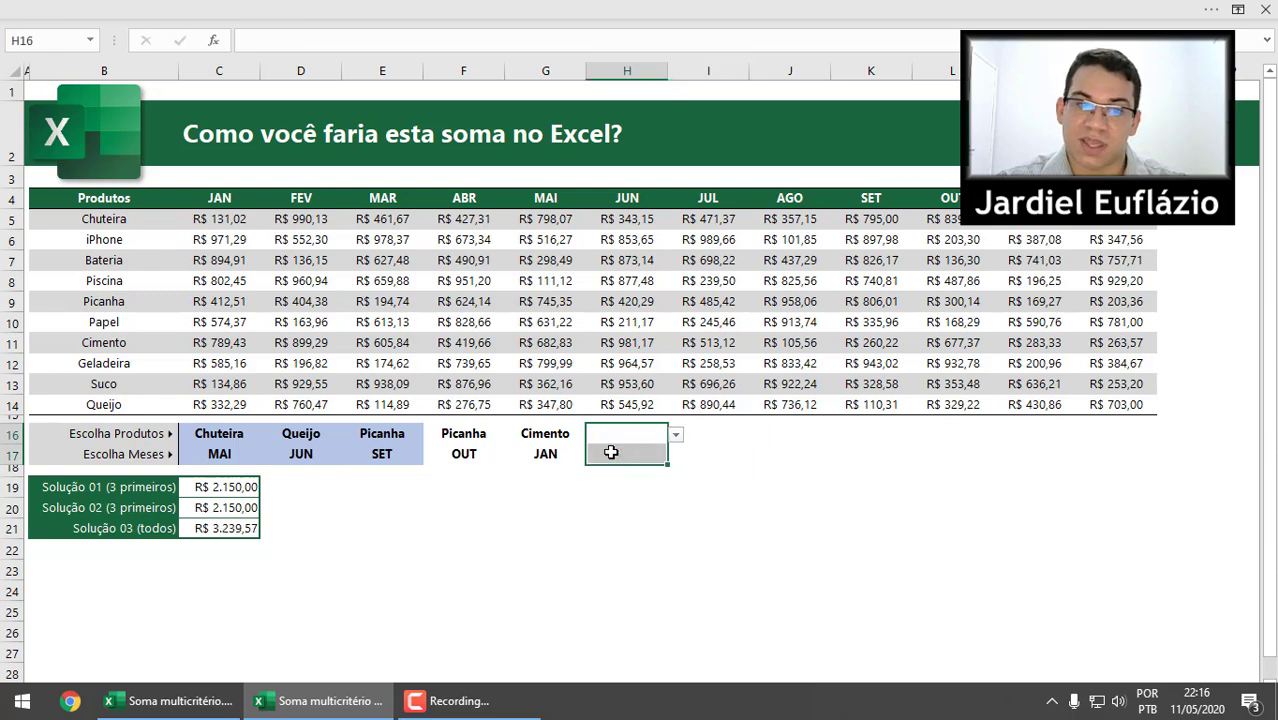
{"action": "left_click", "coordinate": [245, 529]}
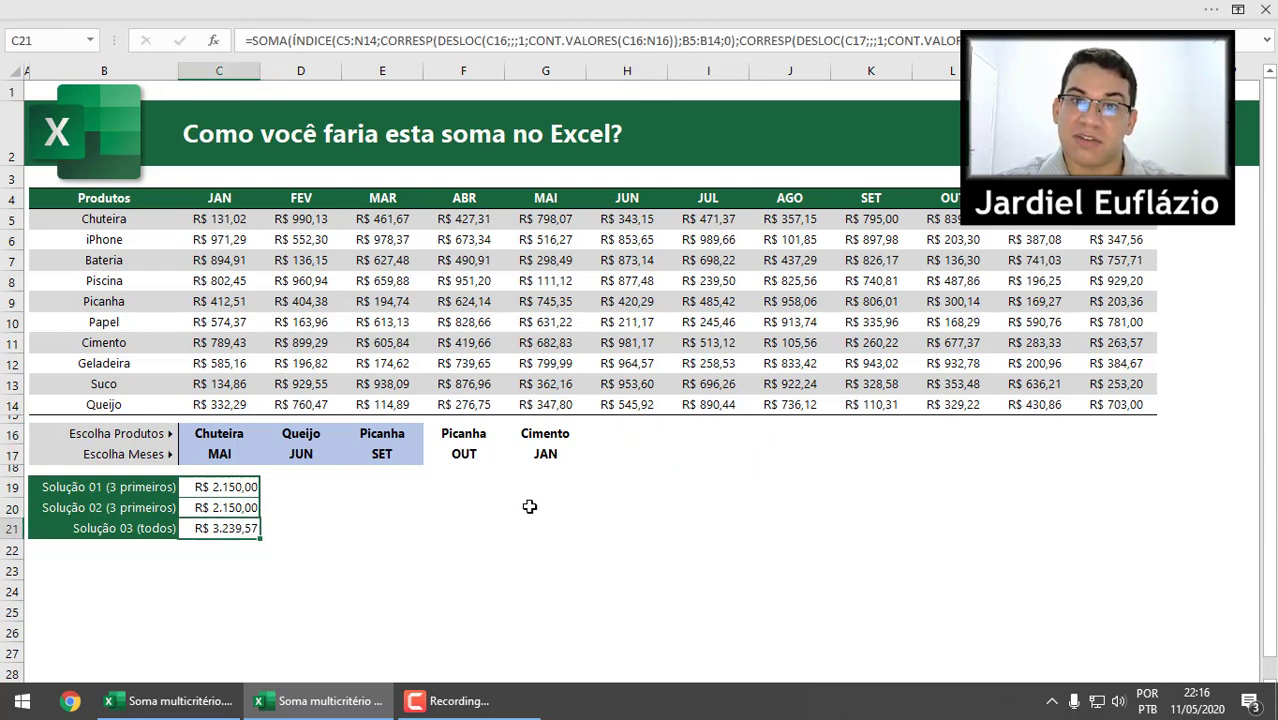
Add a sixth criteria pair in H16:H17 with product Piscina and month JAN
{"action": "left_click", "coordinate": [600, 437]}
{"action": "left_click", "coordinate": [677, 435]}
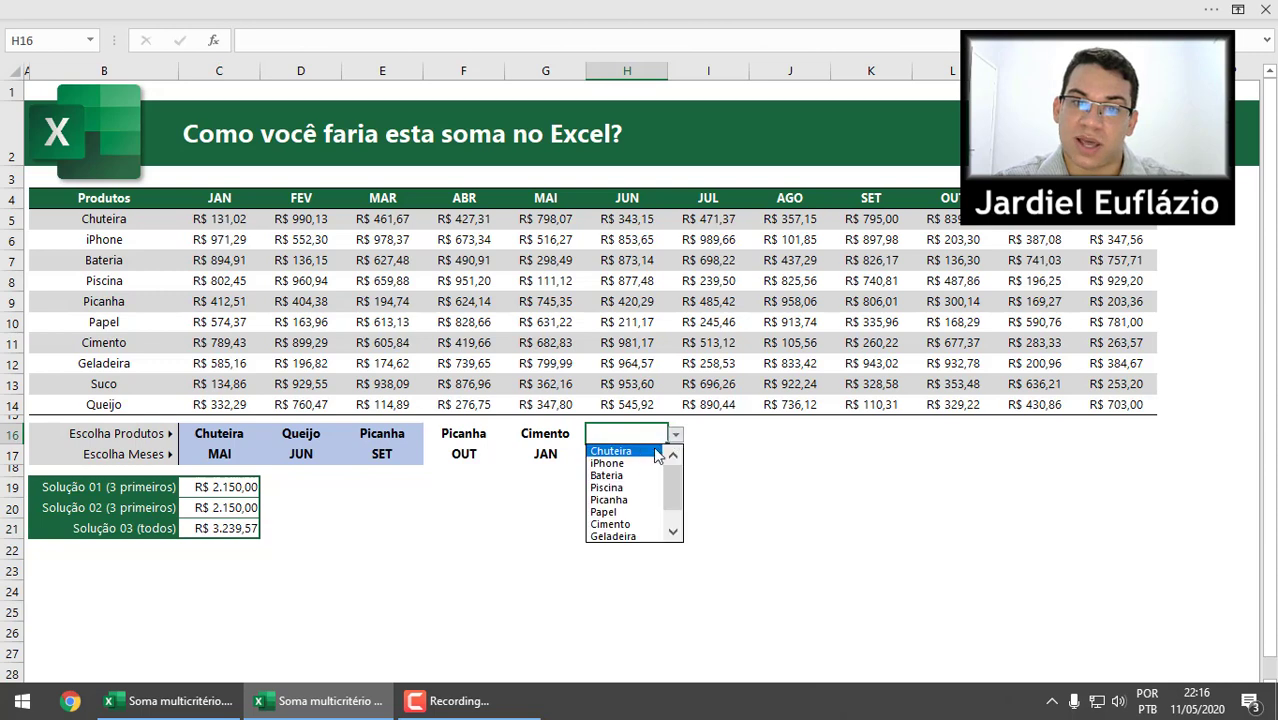
{"action": "left_click", "coordinate": [630, 488]}
{"action": "left_click", "coordinate": [615, 453]}
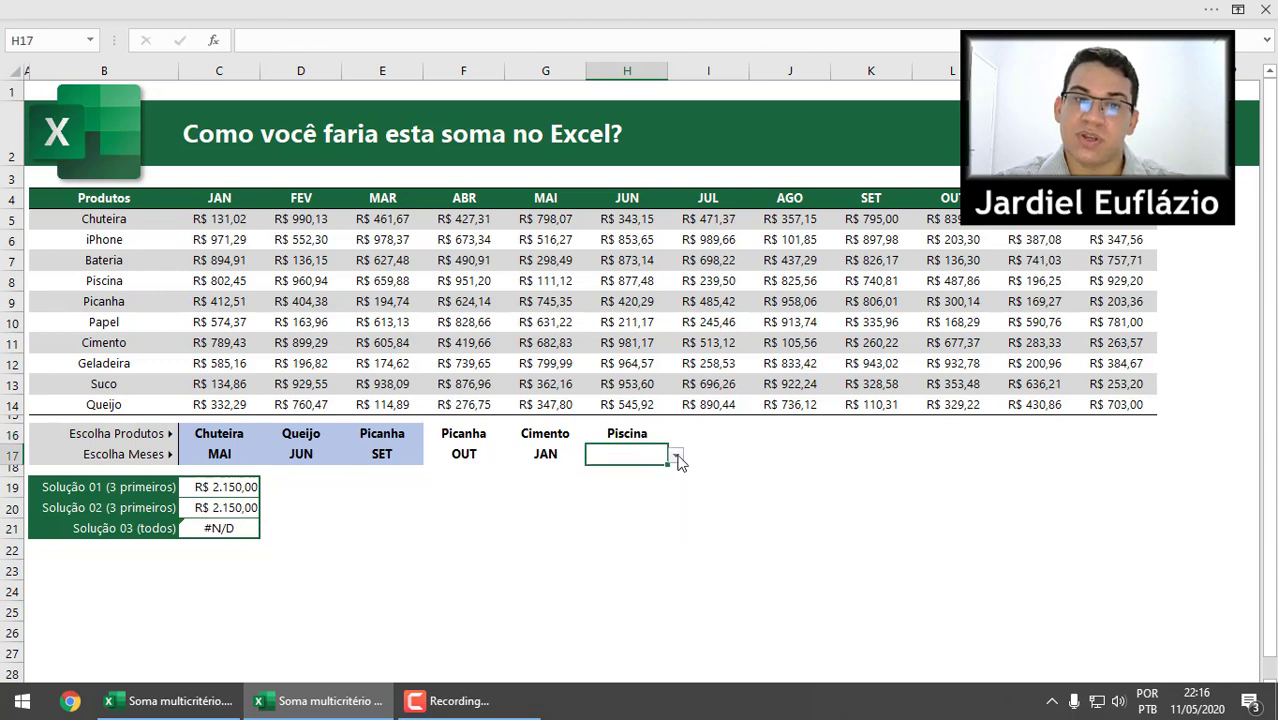
{"action": "left_click", "coordinate": [676, 456]}
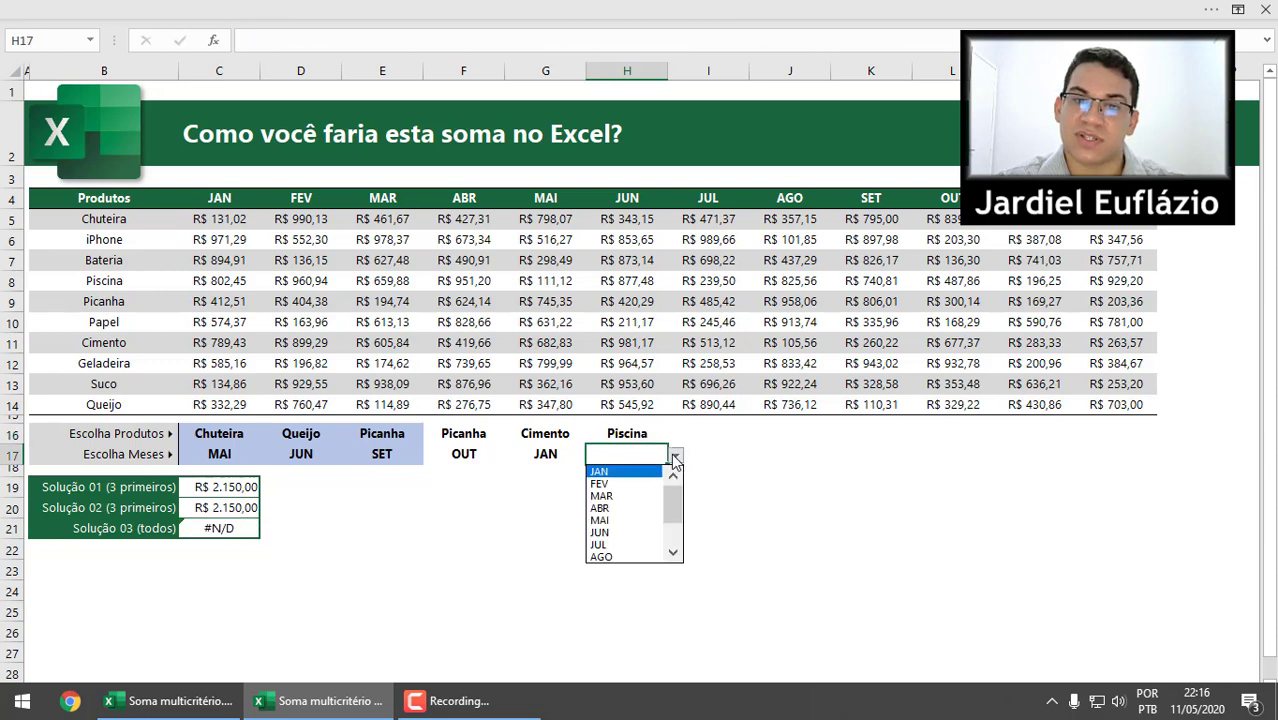
{"action": "left_click", "coordinate": [617, 473]}
{"action": "left_click", "coordinate": [588, 454]}
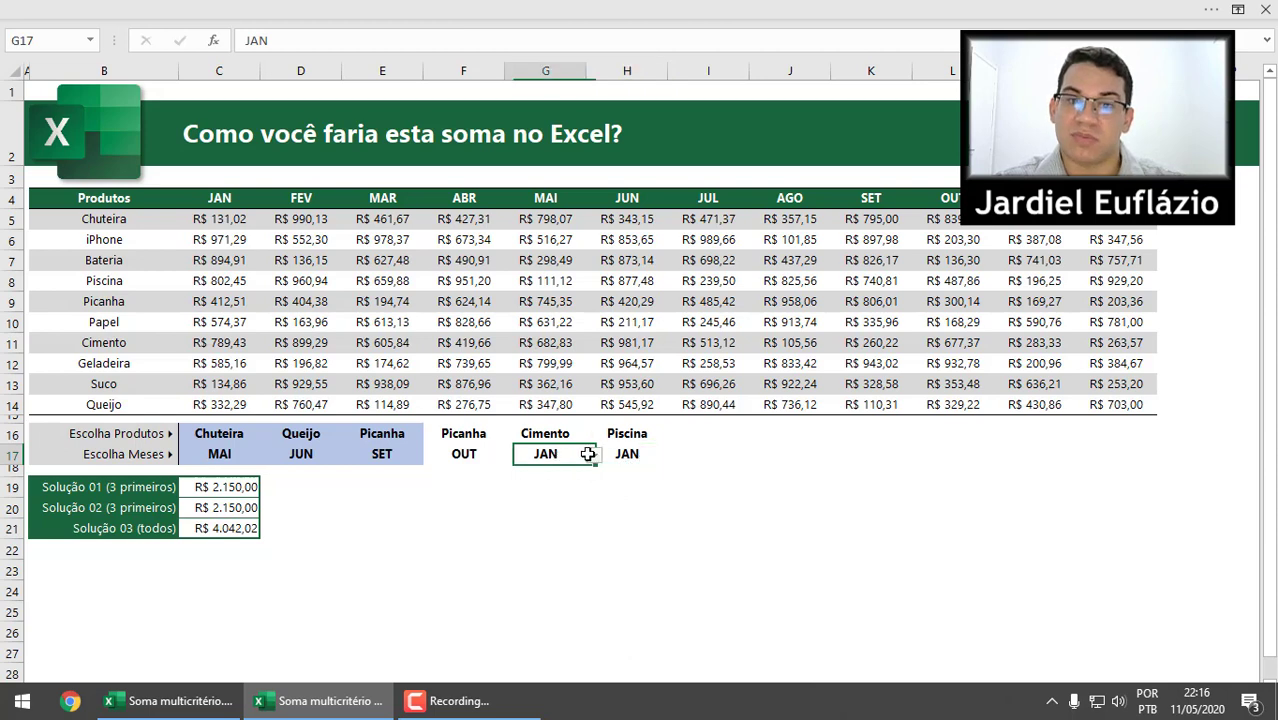
{"action": "left_click_drag", "start_coordinate": [588, 454], "coordinate": [616, 455]}
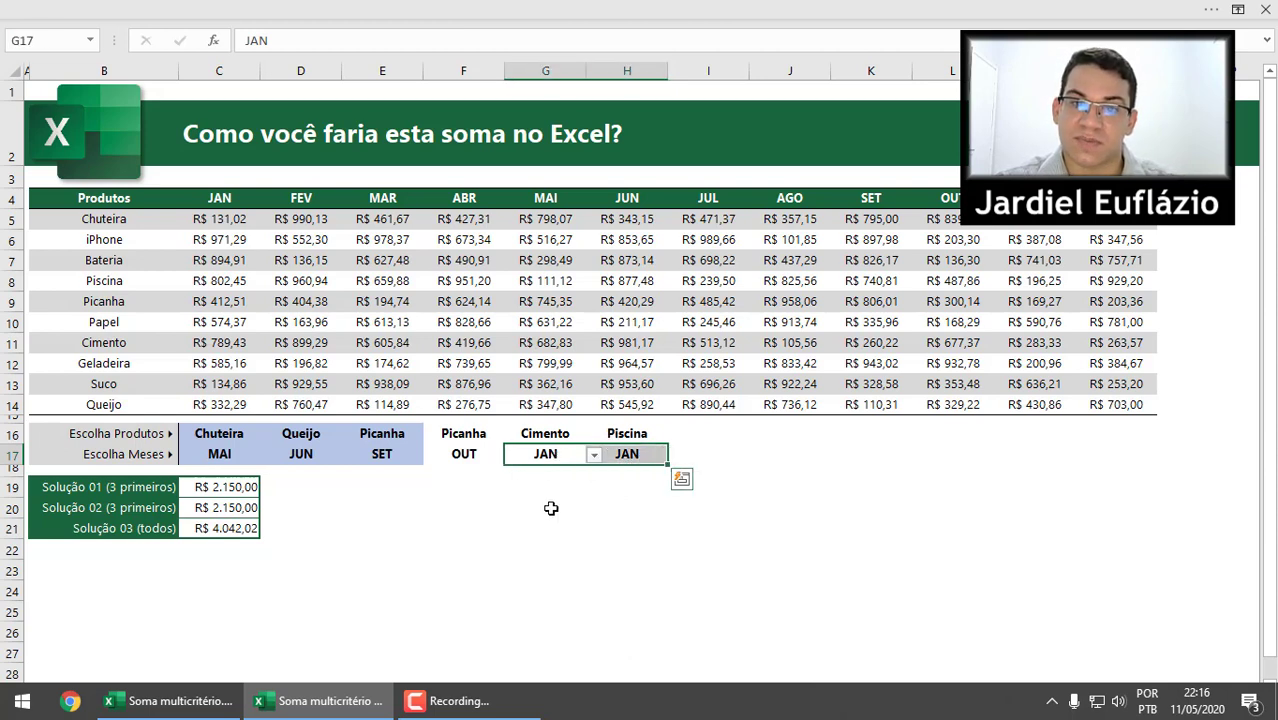
Add a seventh criteria pair in I16:I17 with product Chuteira and month DEZ
{"action": "left_click", "coordinate": [727, 434]}
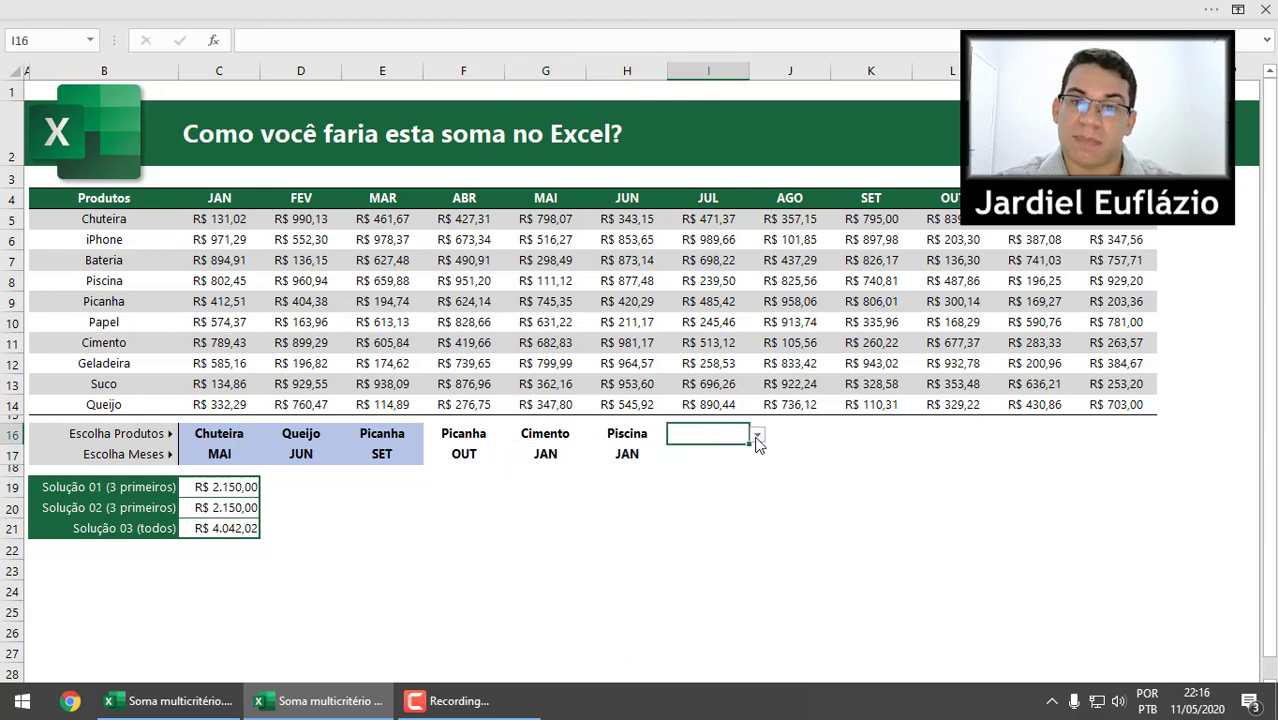
{"action": "left_click", "coordinate": [757, 436]}
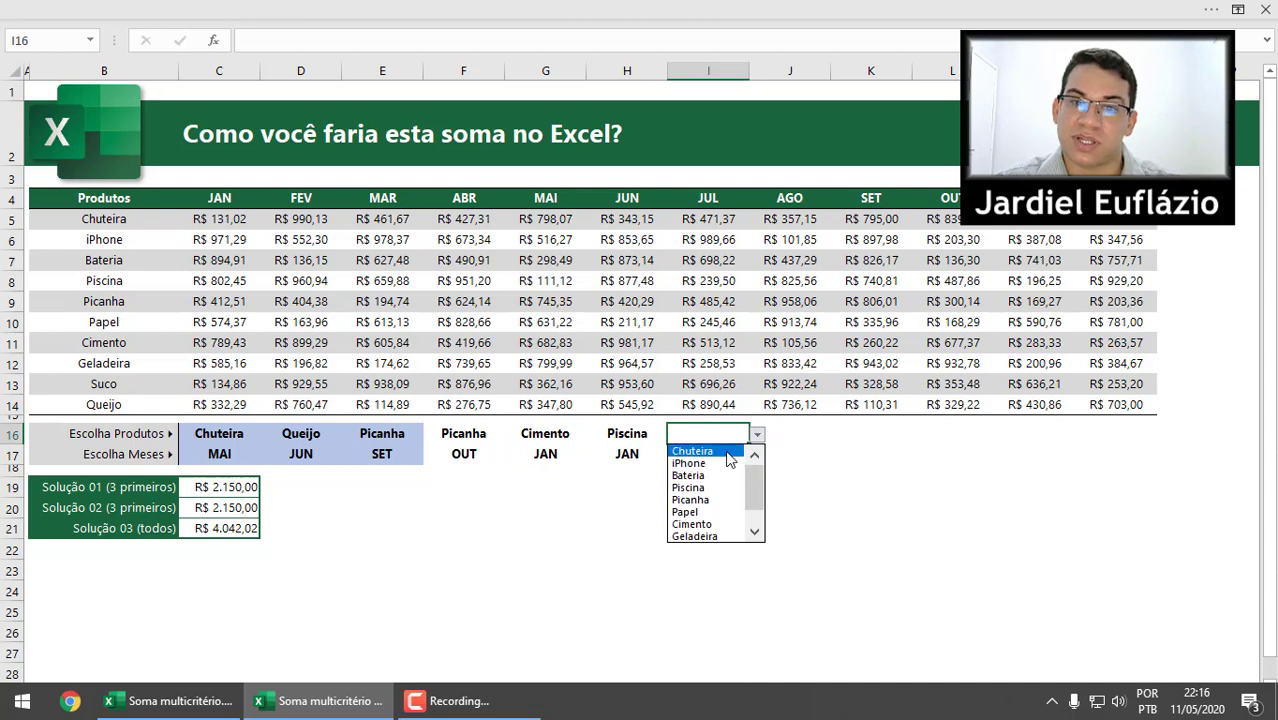
{"action": "left_click", "coordinate": [705, 451]}
{"action": "left_click", "coordinate": [710, 449]}
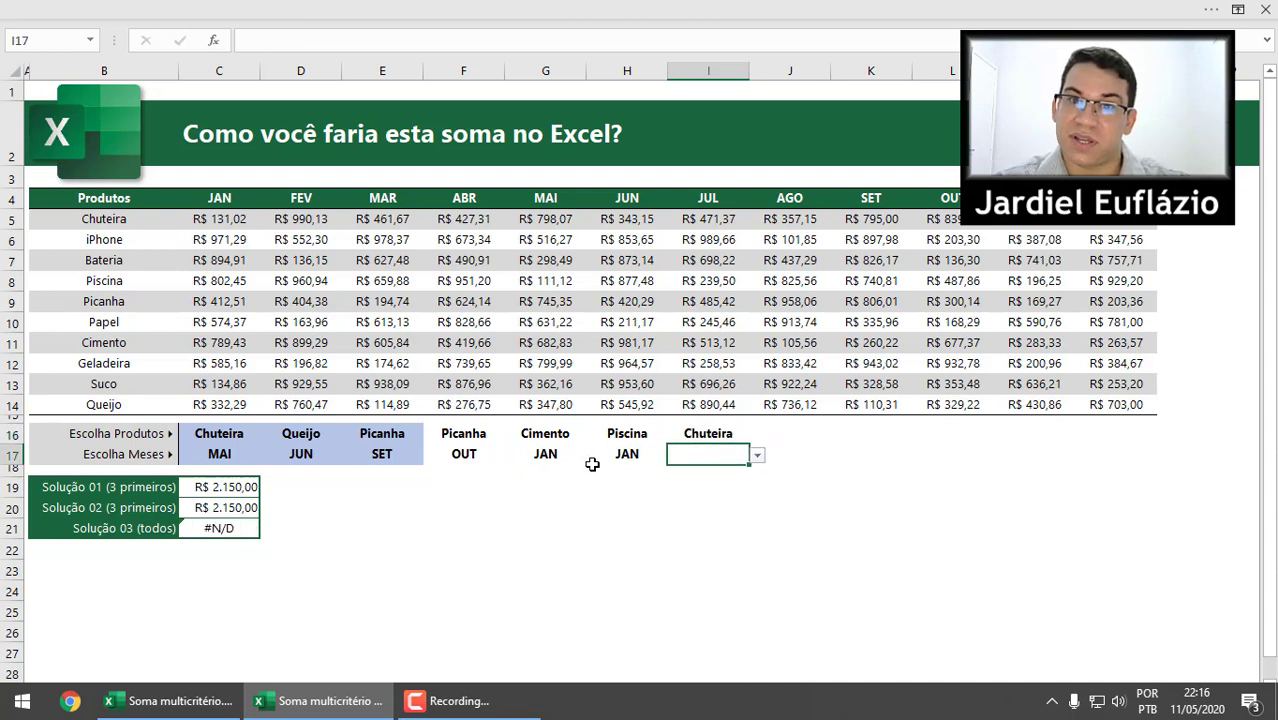
{"action": "left_click", "coordinate": [243, 452]}
{"action": "left_click", "coordinate": [718, 453]}
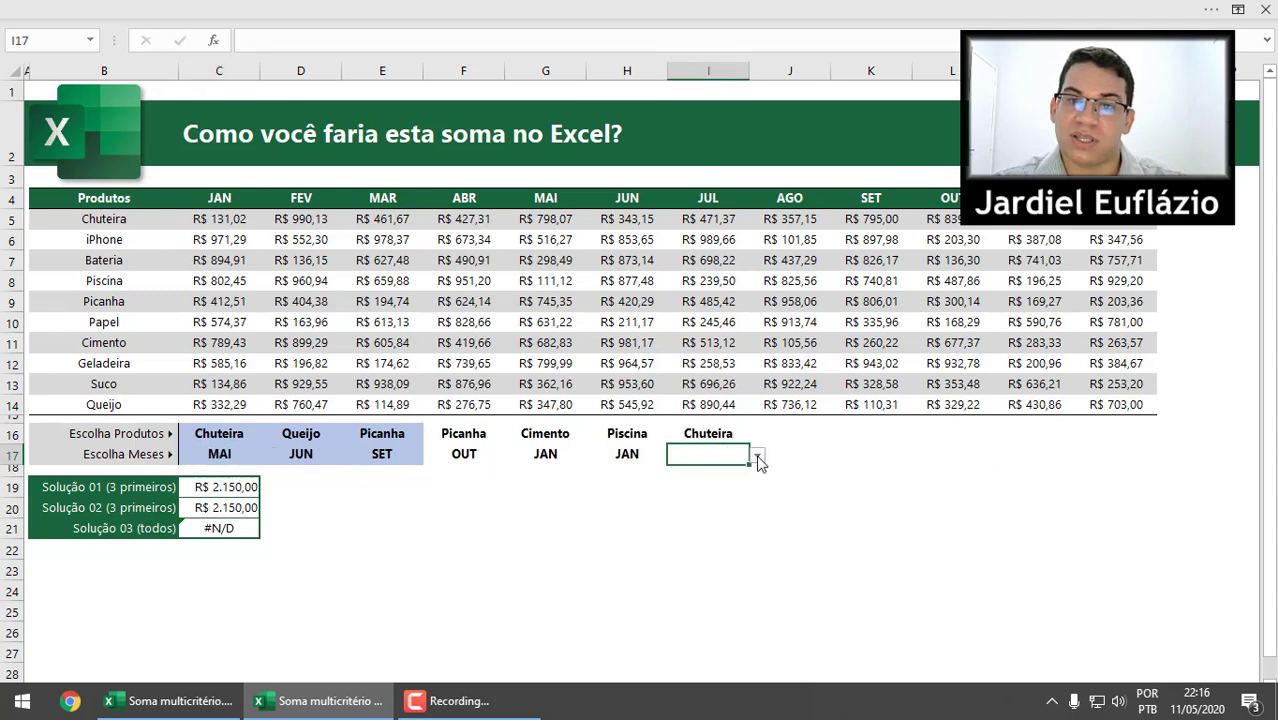
{"action": "left_click", "coordinate": [758, 457]}
{"action": "left_click_drag", "start_coordinate": [757, 514], "coordinate": [753, 543]}
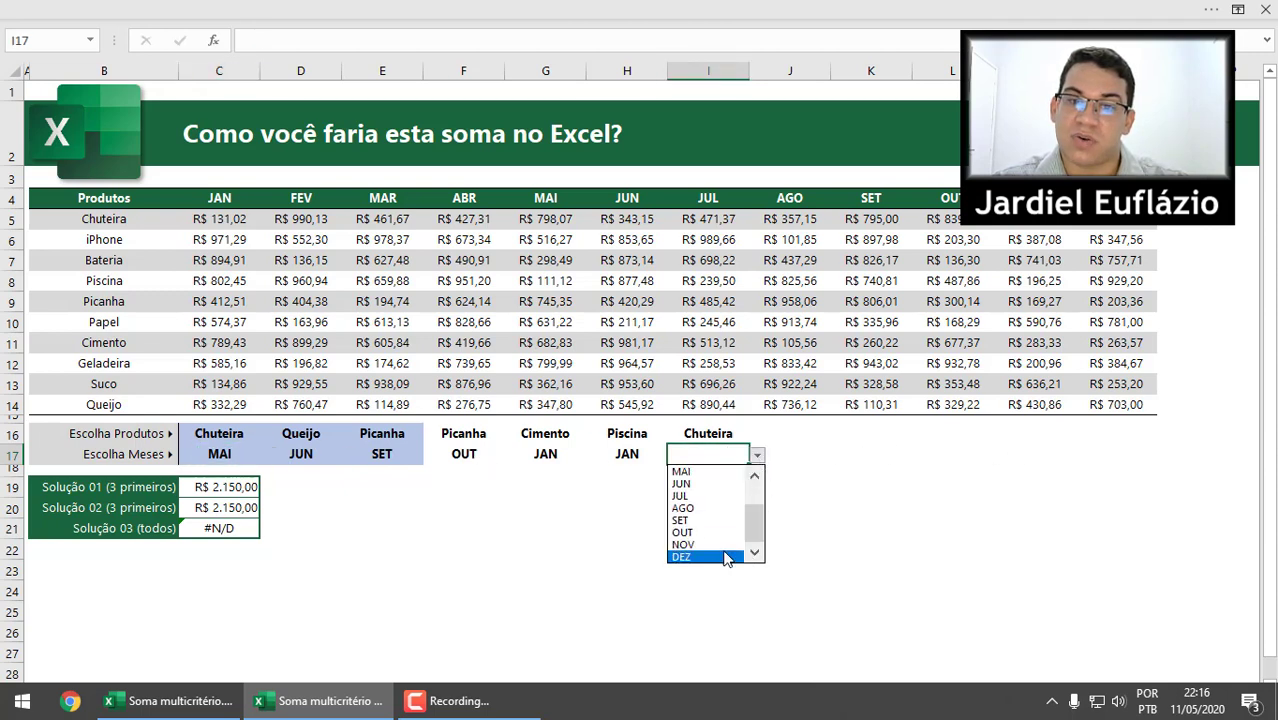
{"action": "left_click", "coordinate": [706, 557]}
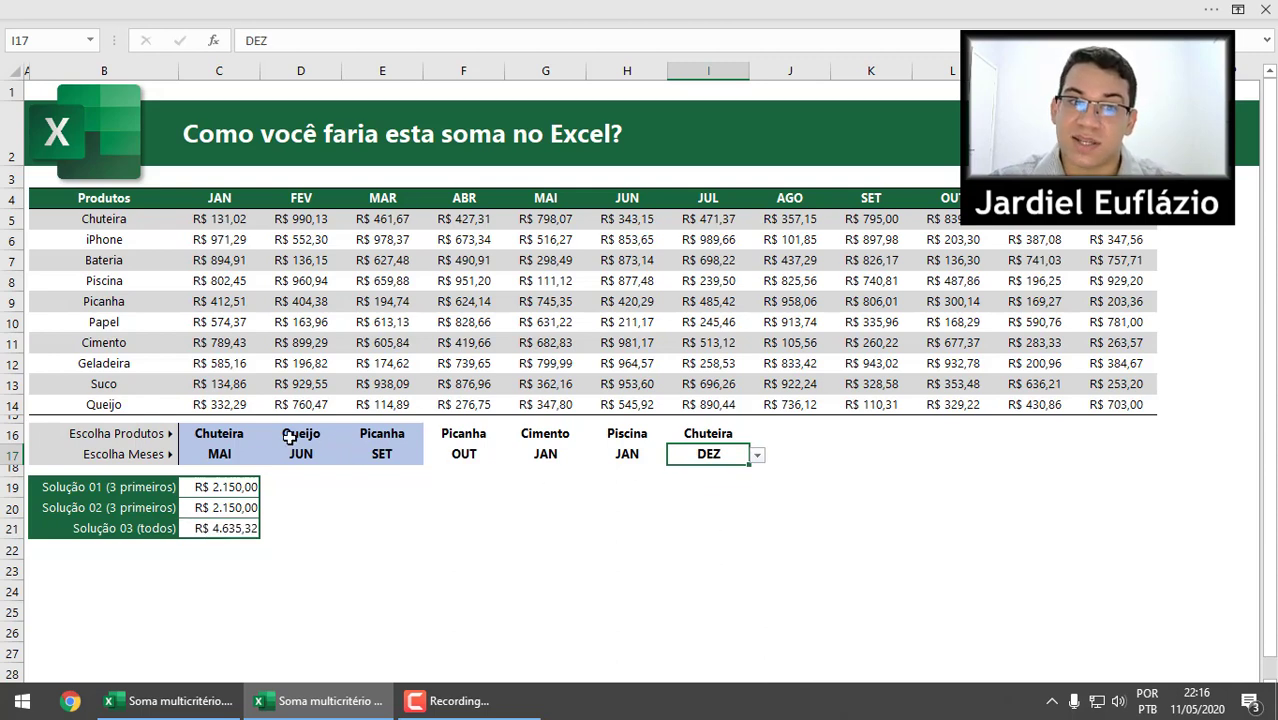
Compare the whole criteria area C16:N17 with the first three pairs in C16:E17
{"action": "left_click_drag", "start_coordinate": [225, 433], "coordinate": [1107, 450]}
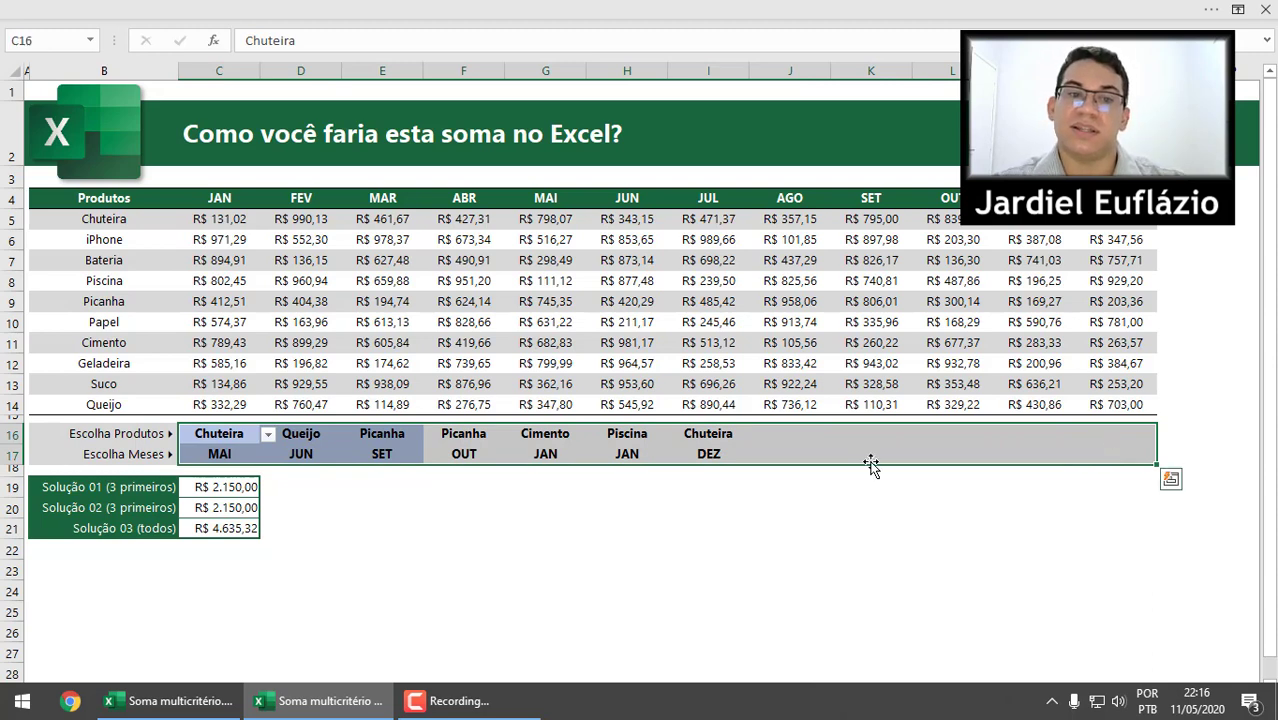
{"action": "left_click_drag", "start_coordinate": [224, 436], "coordinate": [372, 449]}
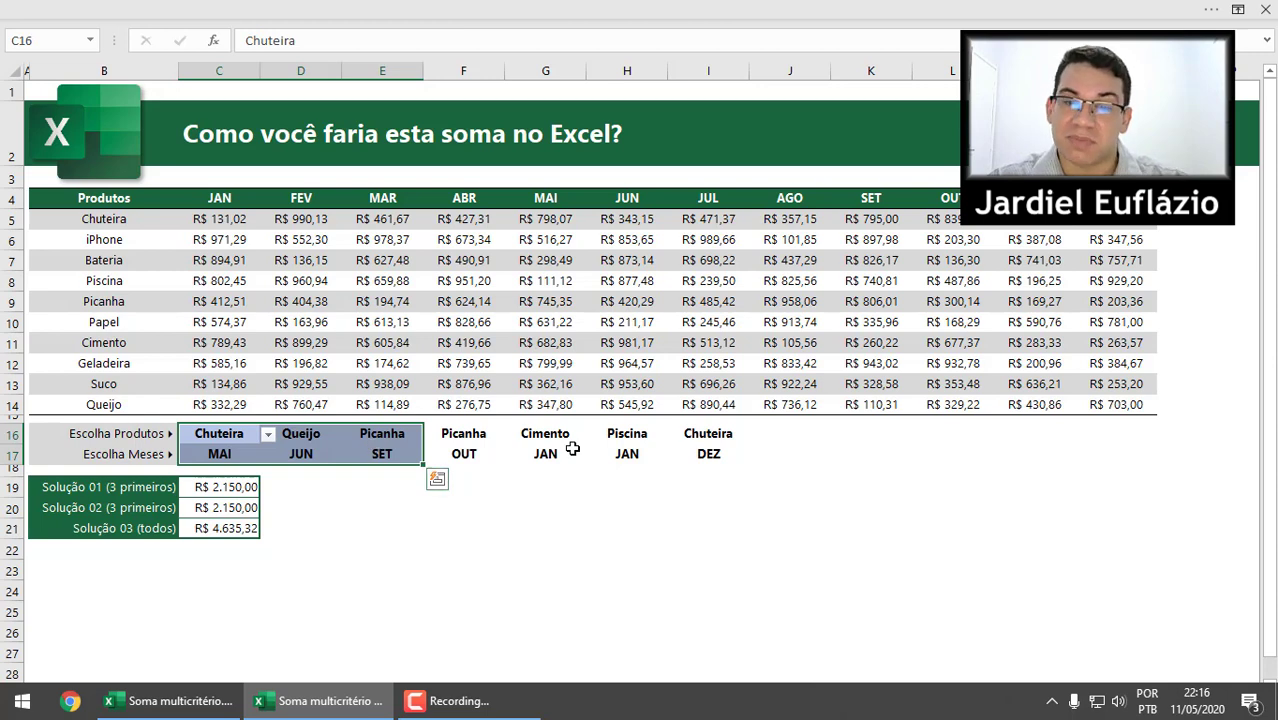
{"action": "left_click", "coordinate": [676, 383]}
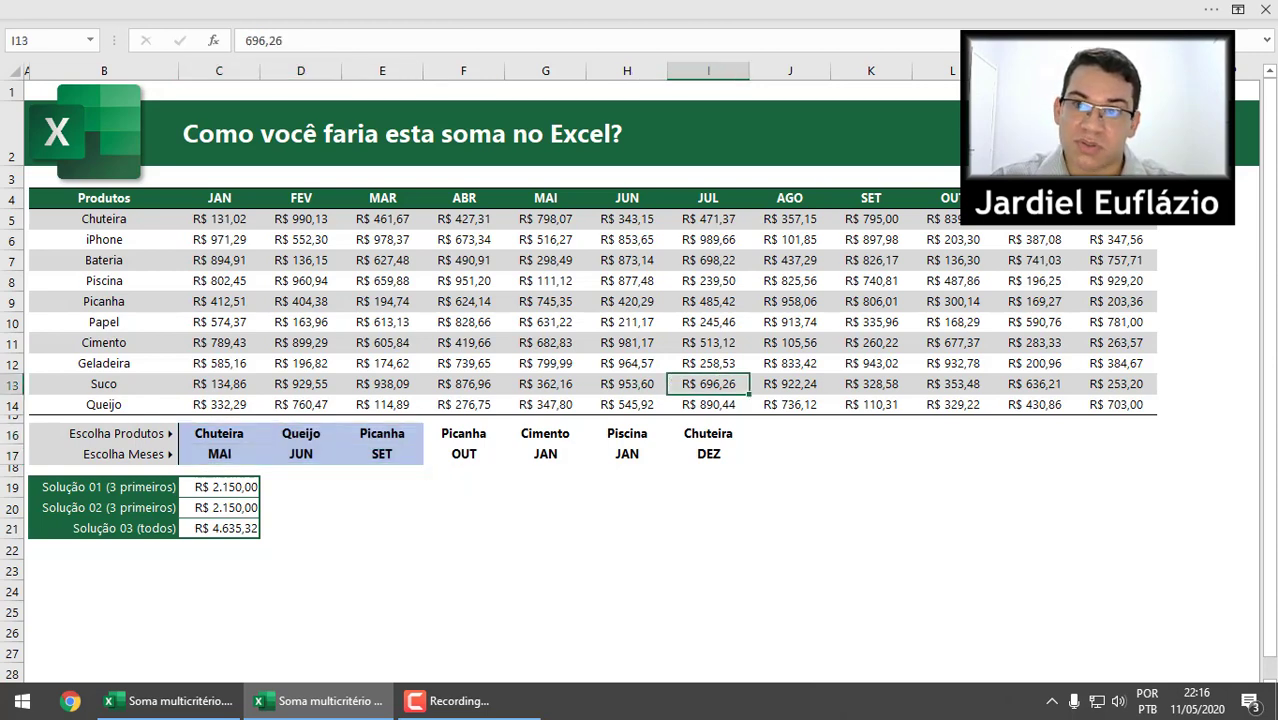
Close the solved workbook and return to the copy whose solution cells are empty
{"action": "left_click", "coordinate": [1265, 9]}
{"action": "left_click", "coordinate": [658, 388]}
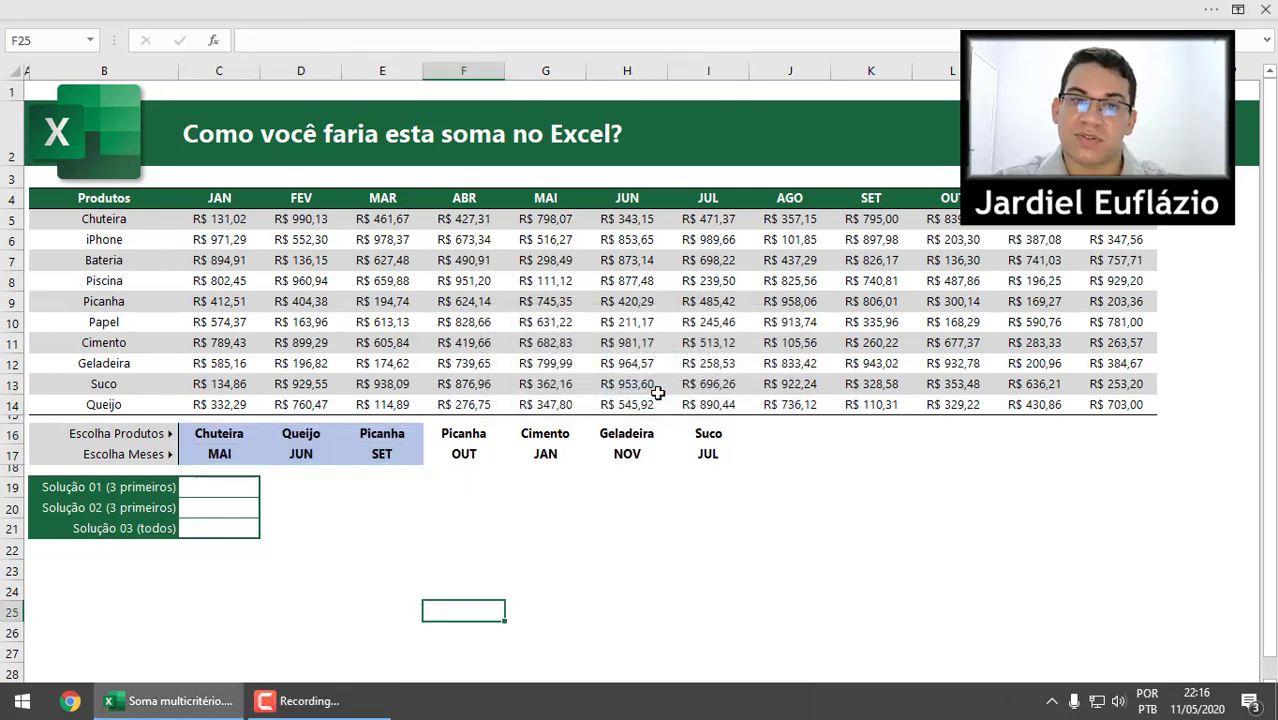
{"action": "left_click", "coordinate": [621, 358]}
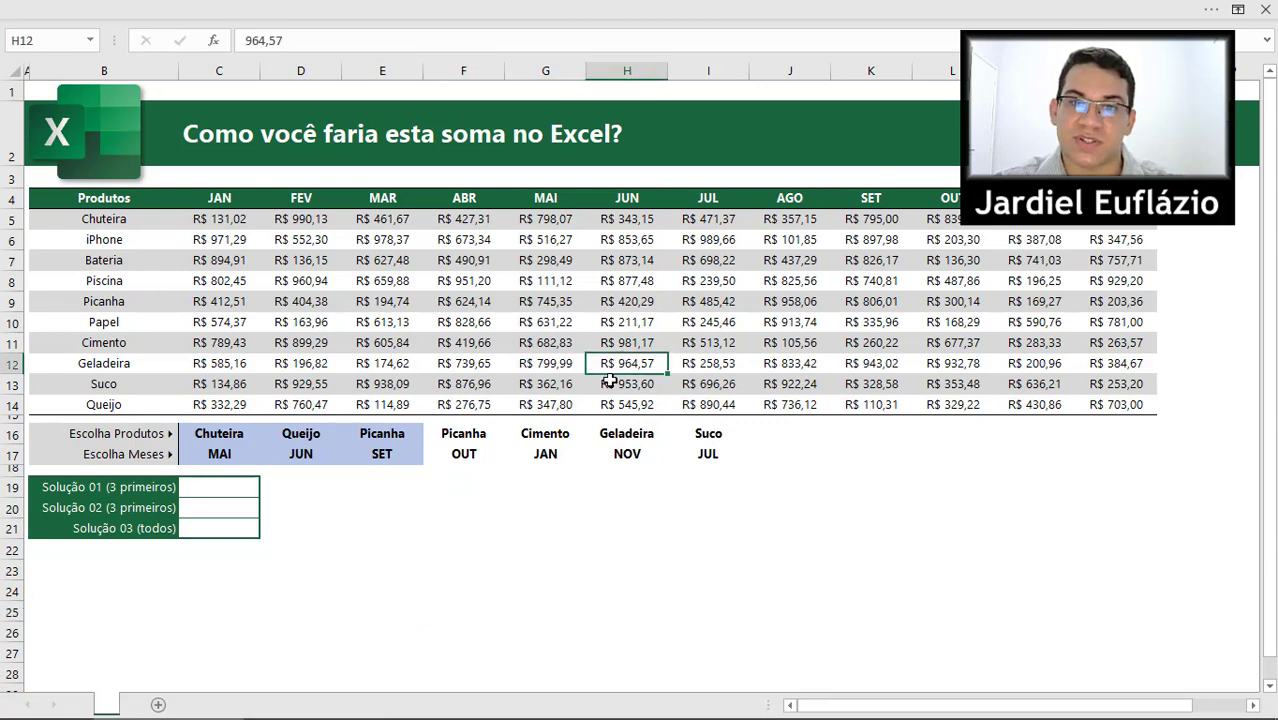
{"action": "left_click", "coordinate": [709, 474]}
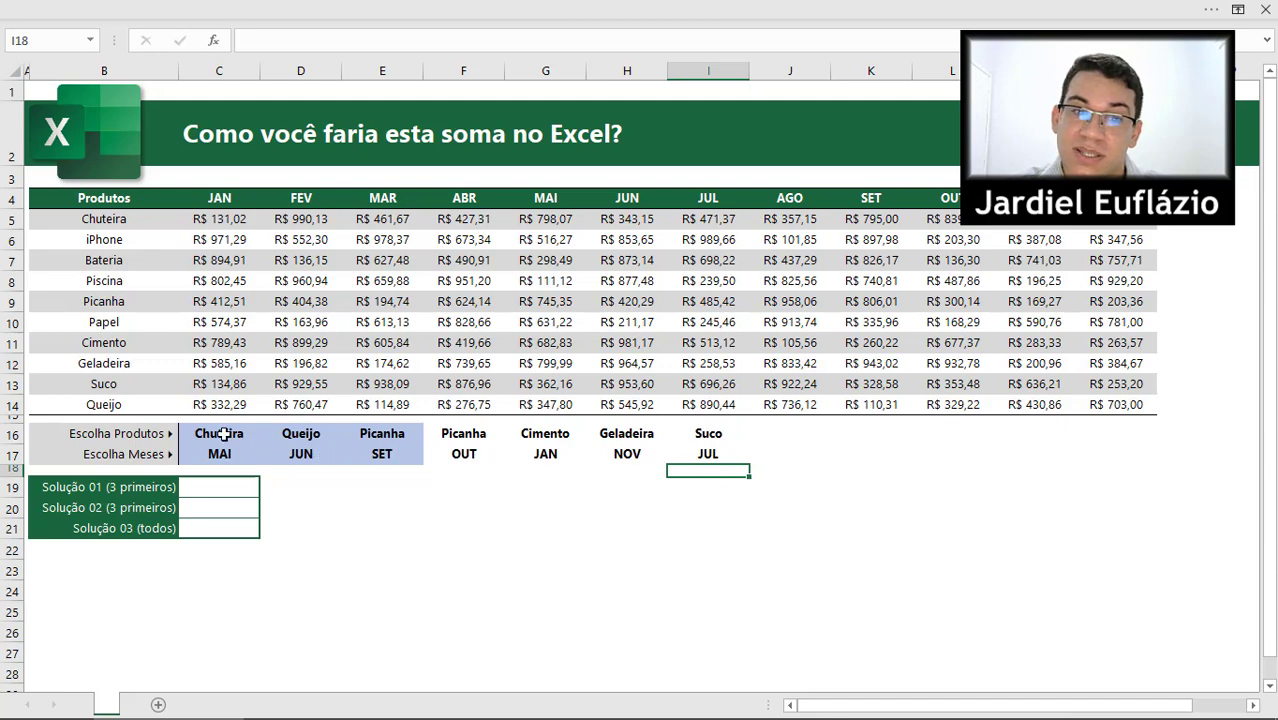
Set the ribbon to show both its tabs and commands in Soma multicritério.xlsx
{"action": "left_click_drag", "start_coordinate": [235, 440], "coordinate": [370, 462]}
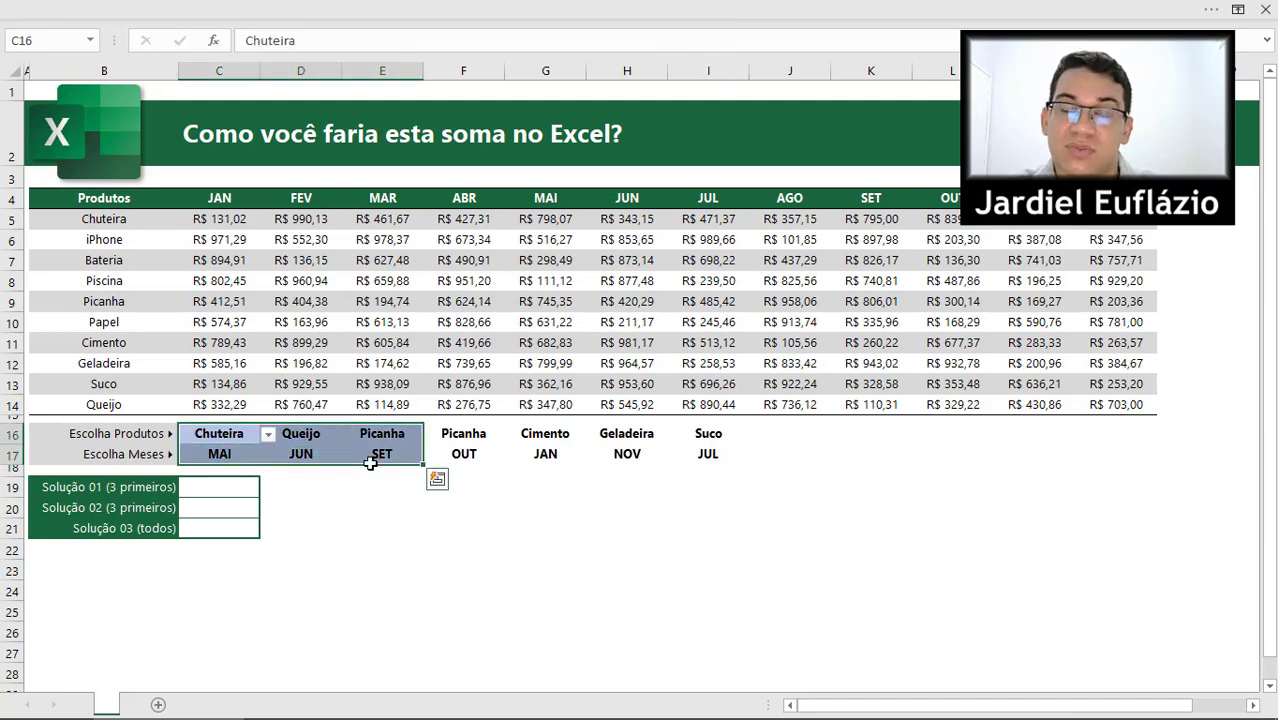
{"action": "left_click", "coordinate": [545, 548]}
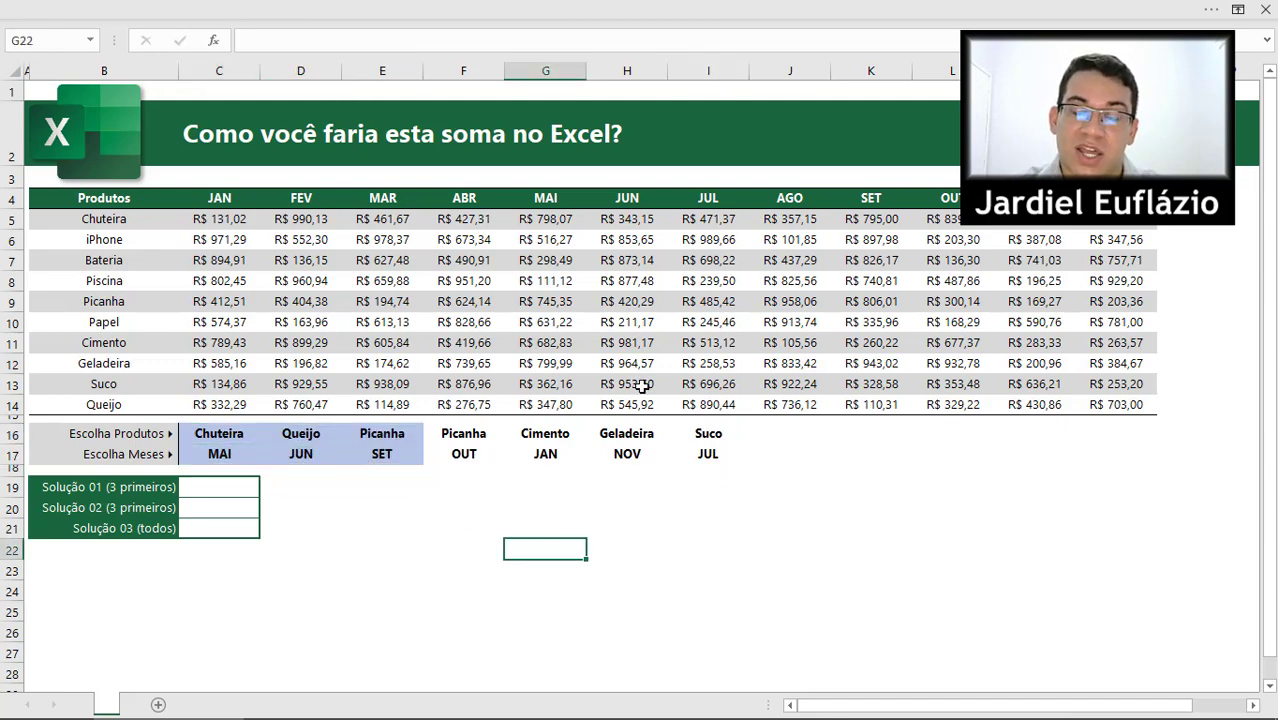
{"action": "left_click", "coordinate": [1238, 9]}
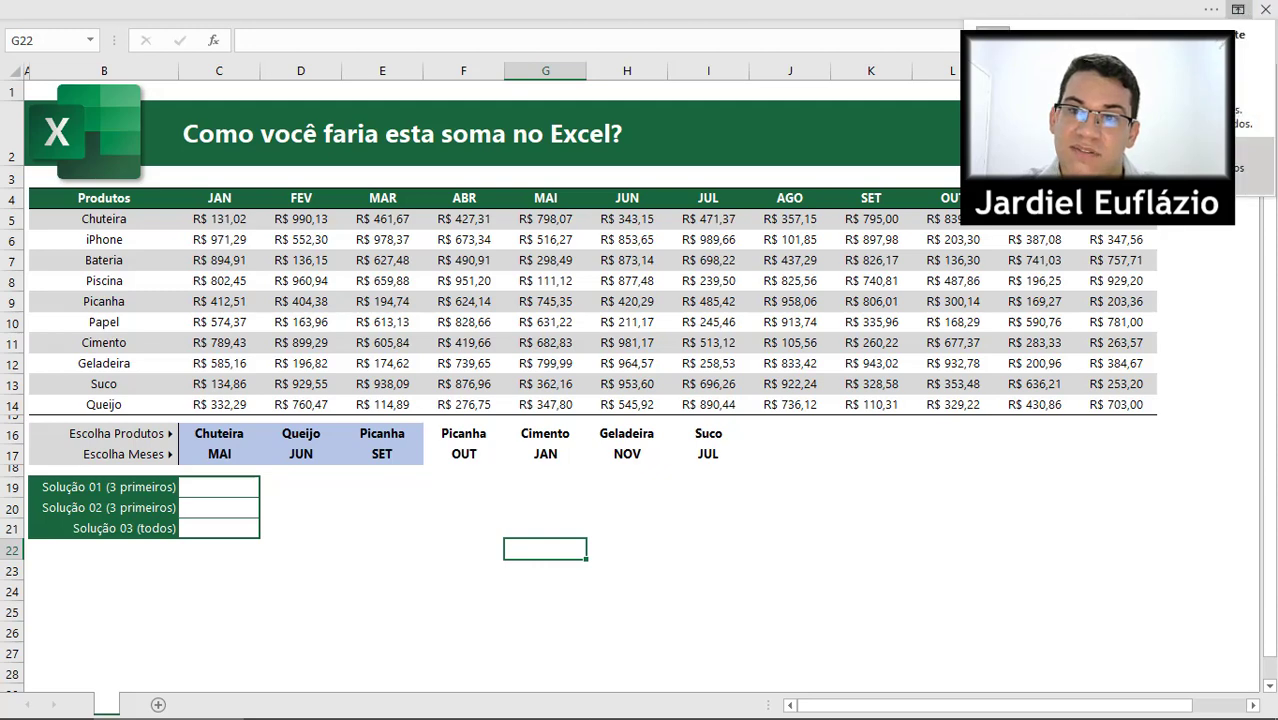
{"action": "left_click", "coordinate": [1248, 168]}
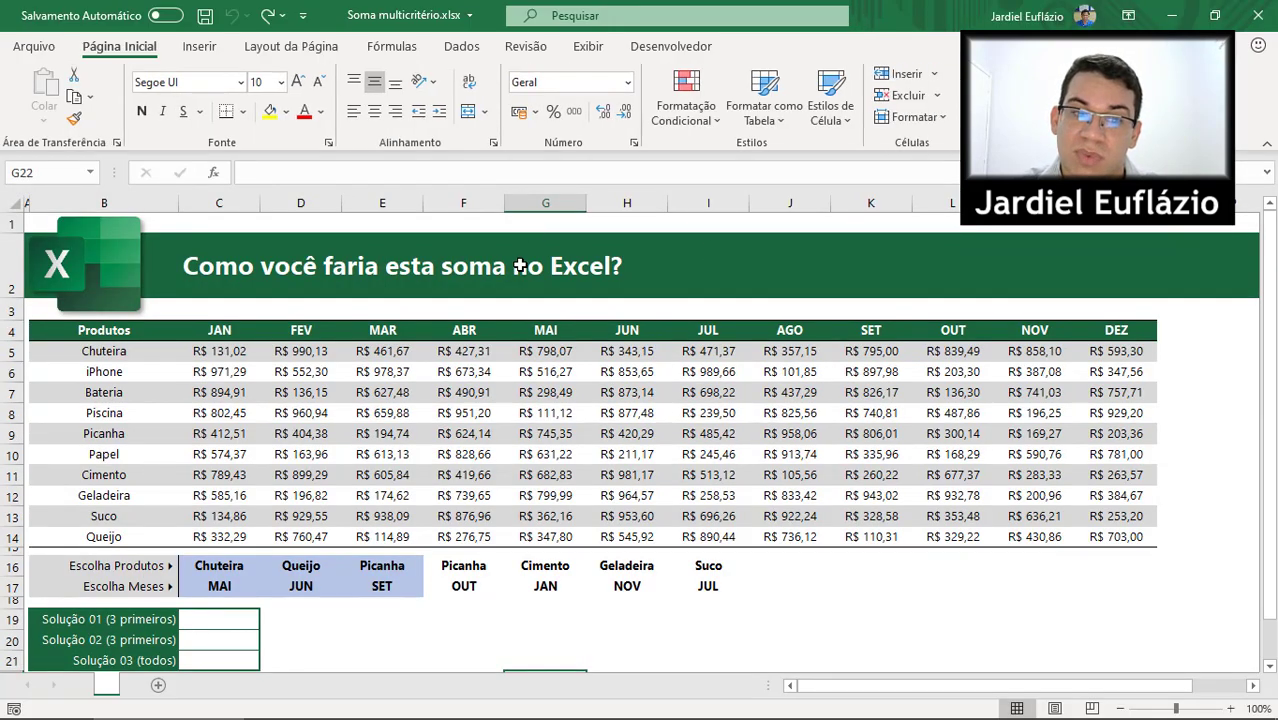
Match the first criteria pair in C16:C17, Chuteira and MAI, to its value in cell G5
{"action": "left_click", "coordinate": [245, 568]}
{"action": "left_click_drag", "start_coordinate": [245, 570], "coordinate": [245, 586]}
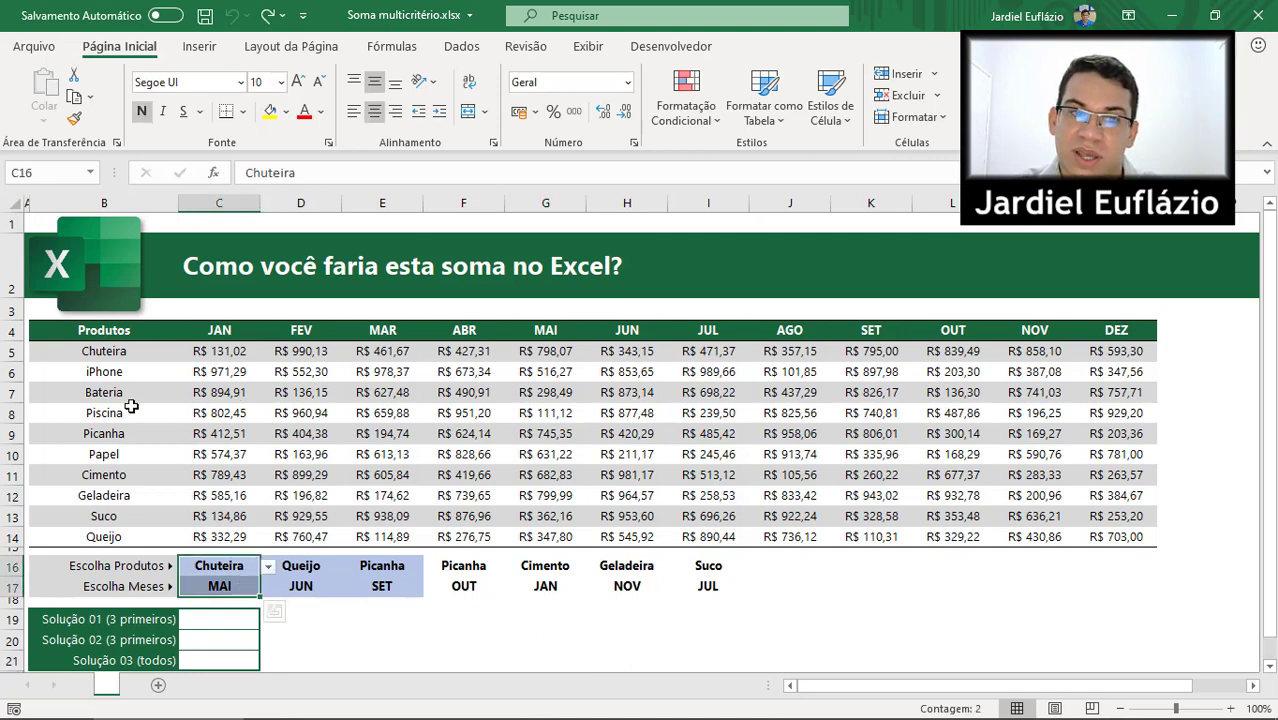
{"action": "left_click", "coordinate": [544, 356]}
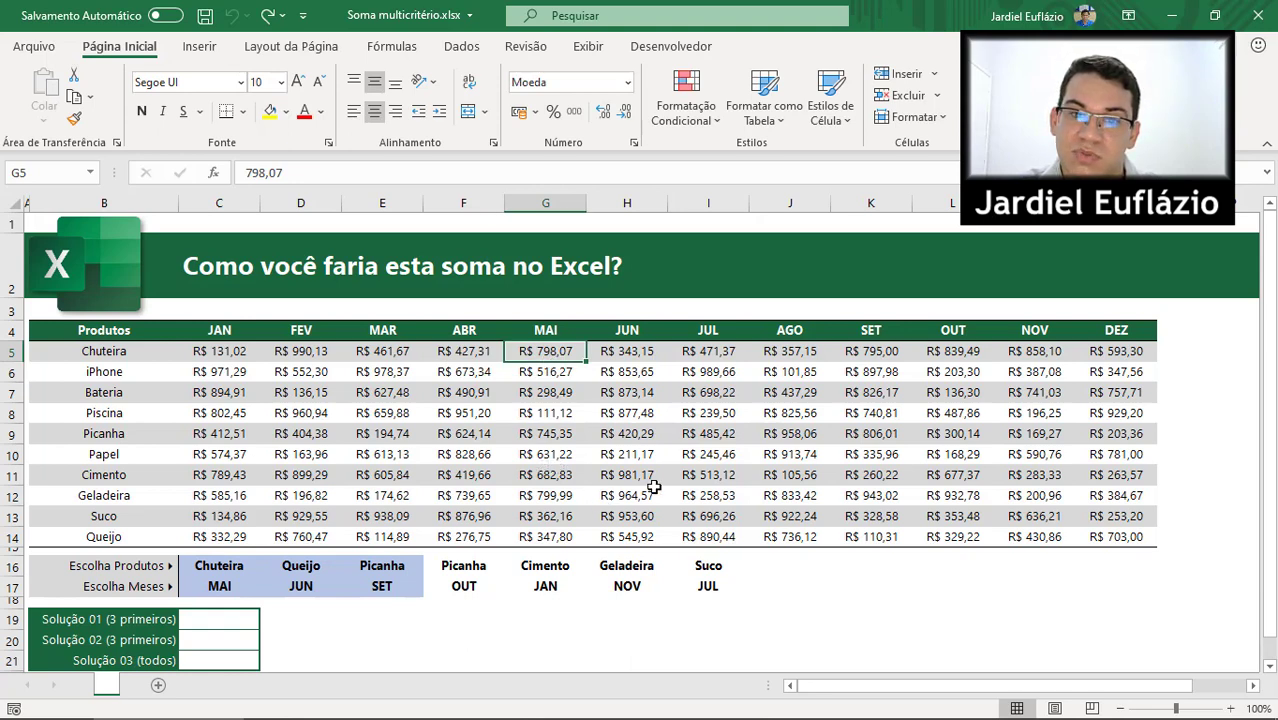
Add H14 and K9 to the G5 selection and fill the three matching values with yellow
{"action": "left_click", "coordinate": [641, 539], "text": "ctrl"}
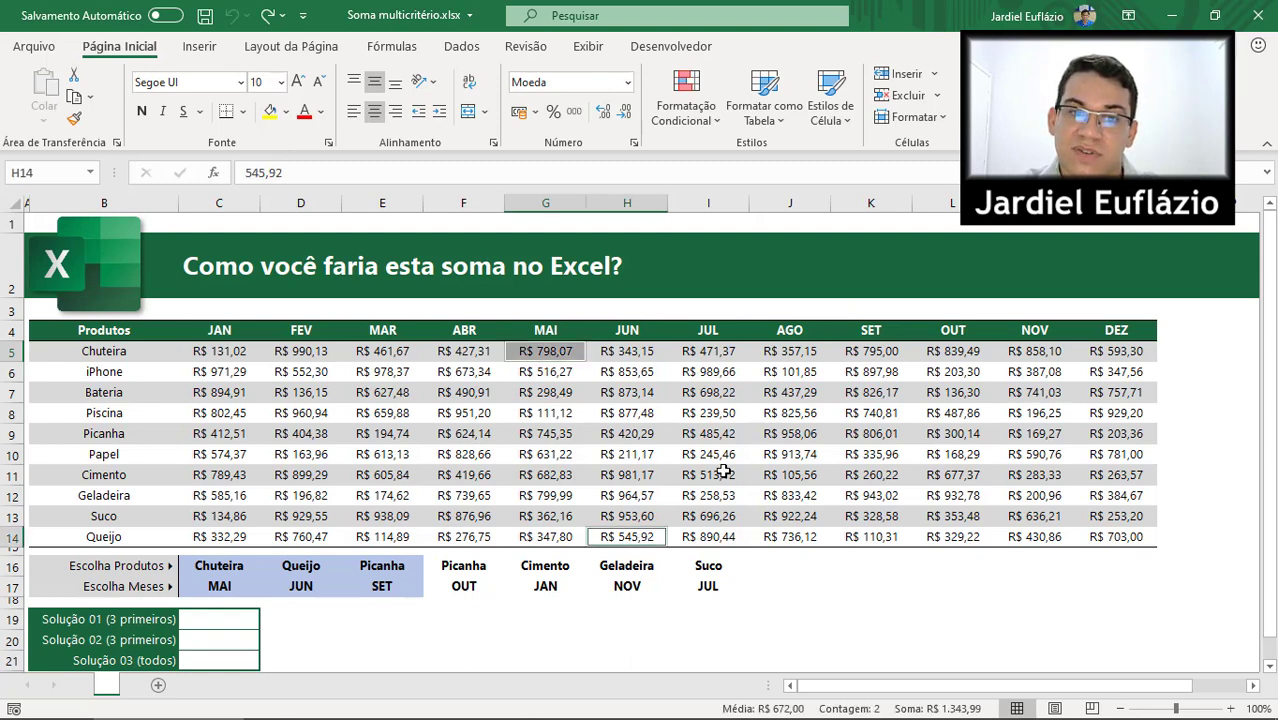
{"action": "left_click", "coordinate": [880, 440], "text": "ctrl"}
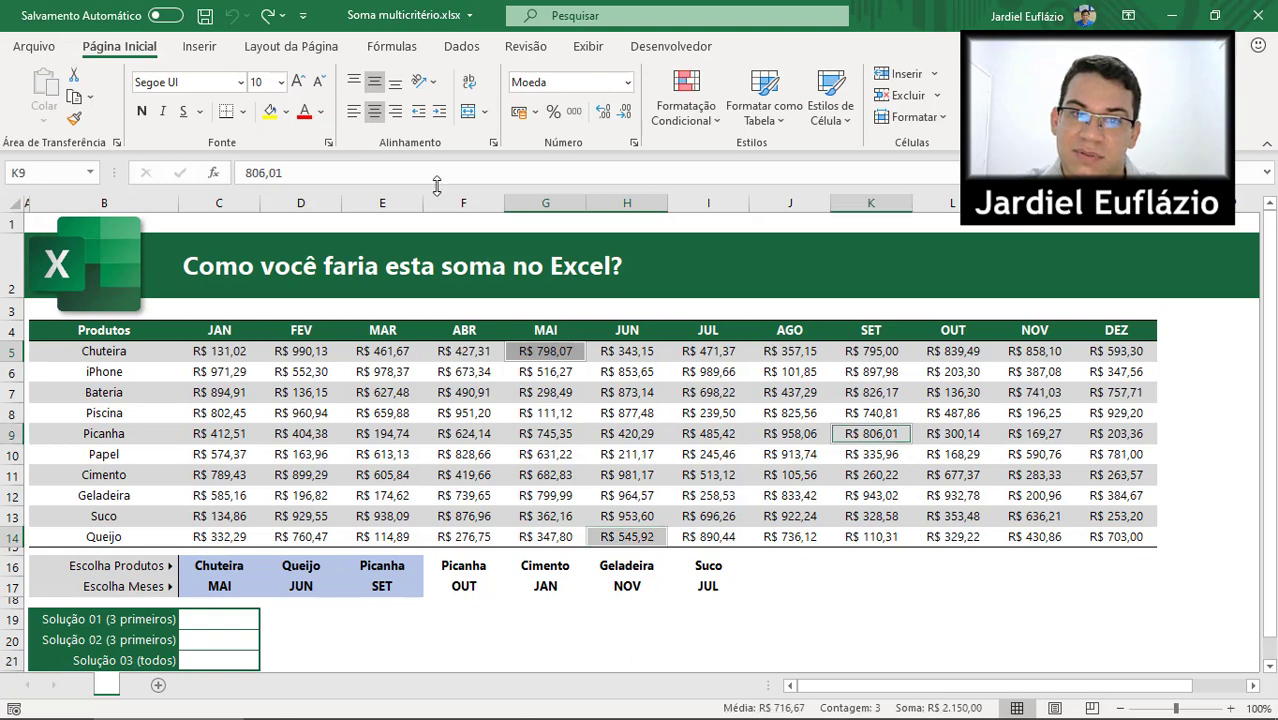
{"action": "left_click", "coordinate": [268, 111]}
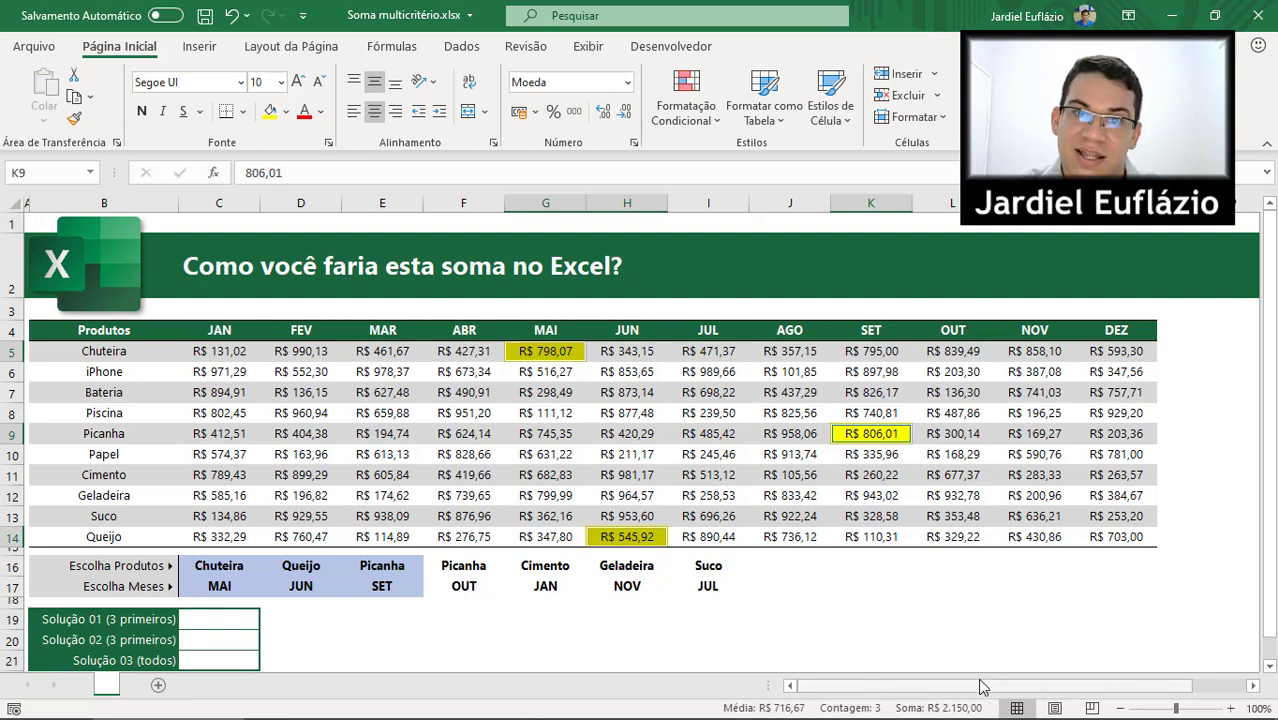
Select the empty cell K17, make the formula bar several lines tall and set the ribbon to hide automatically
{"action": "left_click", "coordinate": [836, 588]}
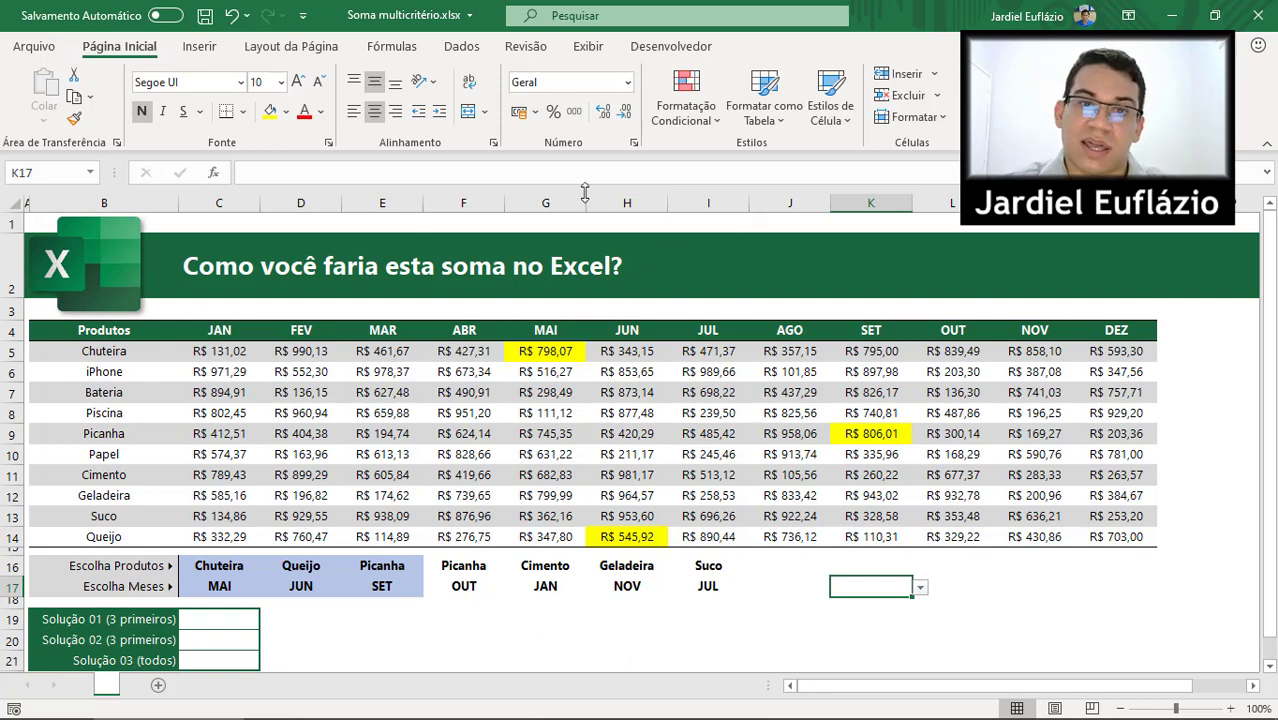
{"action": "left_click_drag", "start_coordinate": [590, 193], "coordinate": [566, 250]}
{"action": "left_click", "coordinate": [1128, 15]}
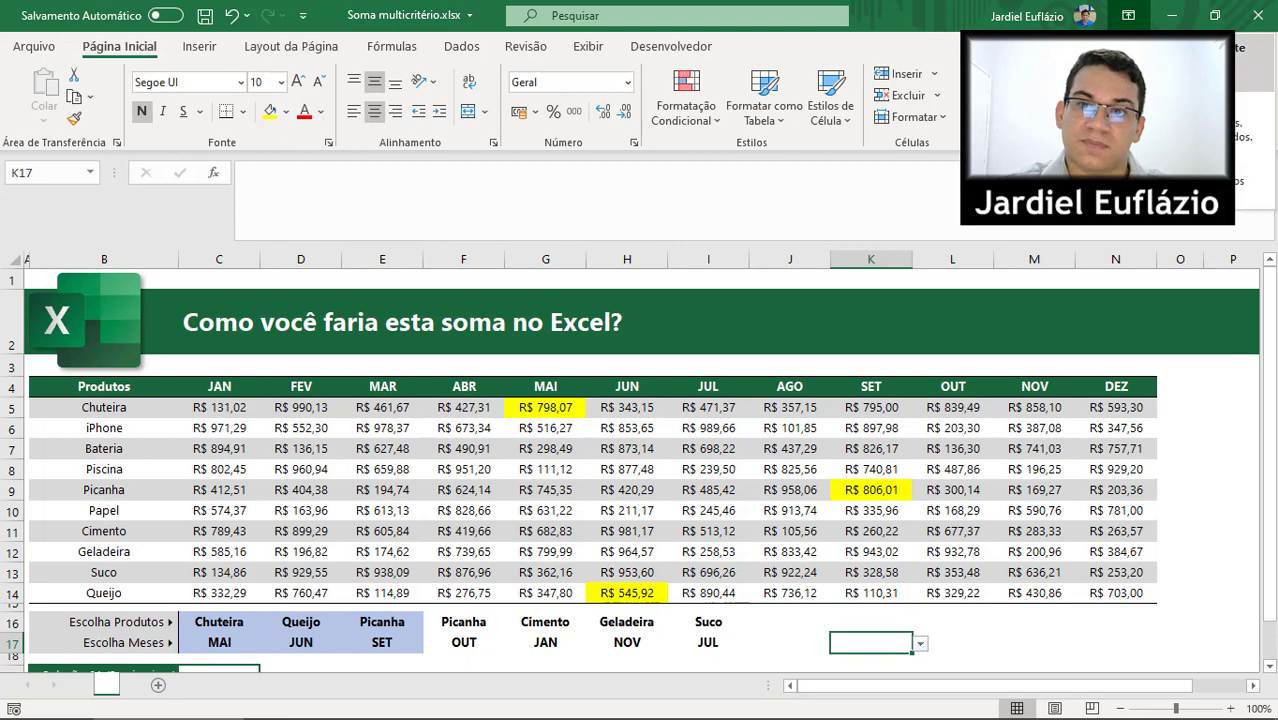
{"action": "left_click", "coordinate": [1142, 60]}
Start an ÍNDICE formula in K17 with the value range C5:N14 as its matrix
{"action": "left_click", "coordinate": [402, 68]}
{"action": "type", "text": "="}
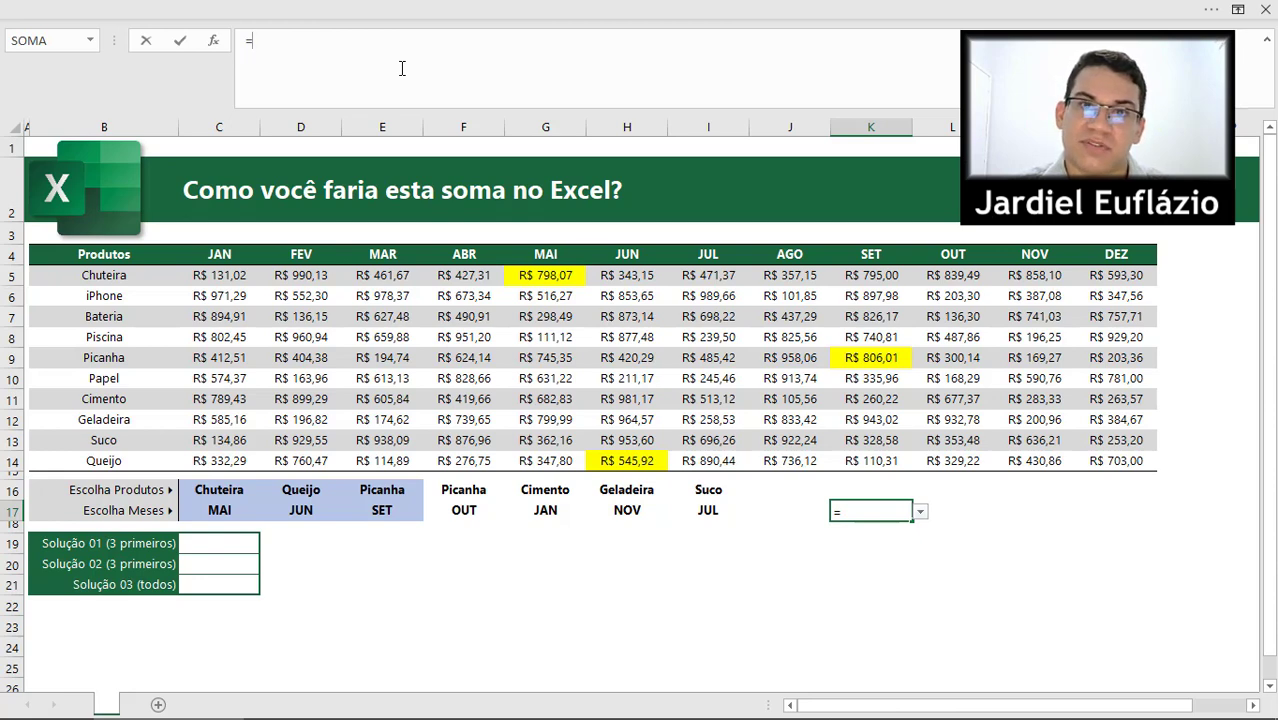
{"action": "type", "text": "ÍND"}
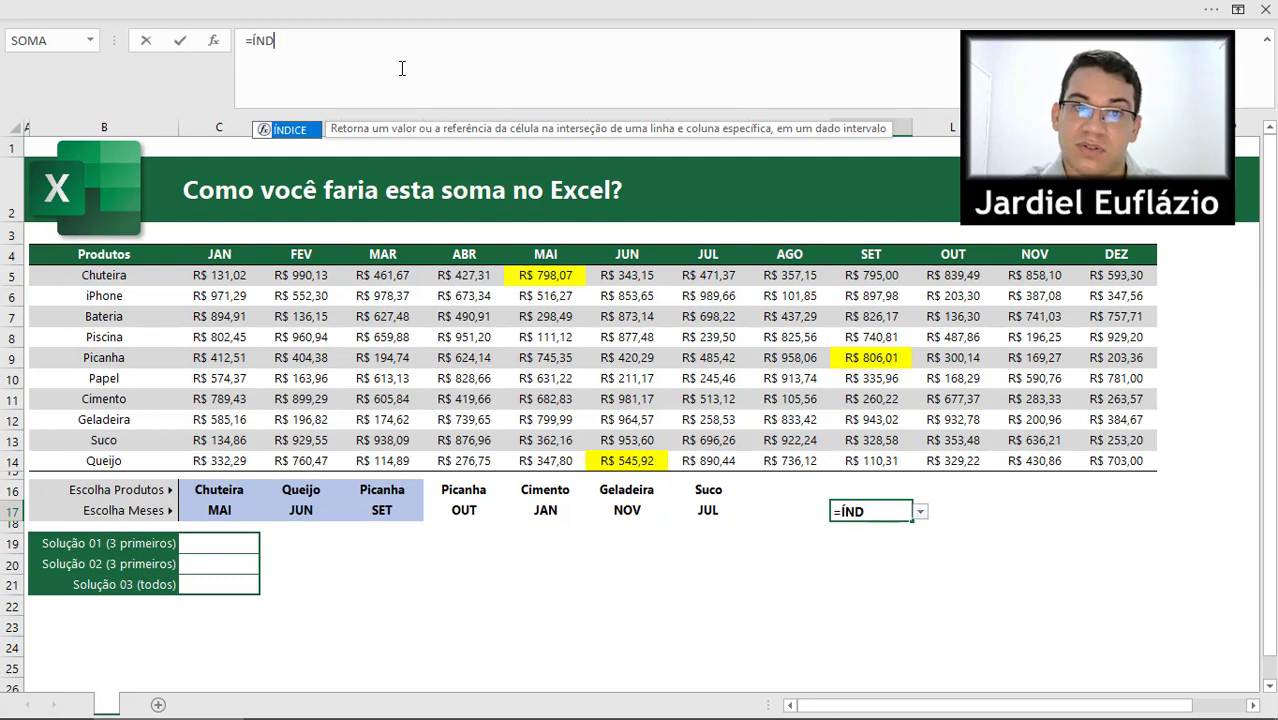
{"action": "key", "text": "Tab"}
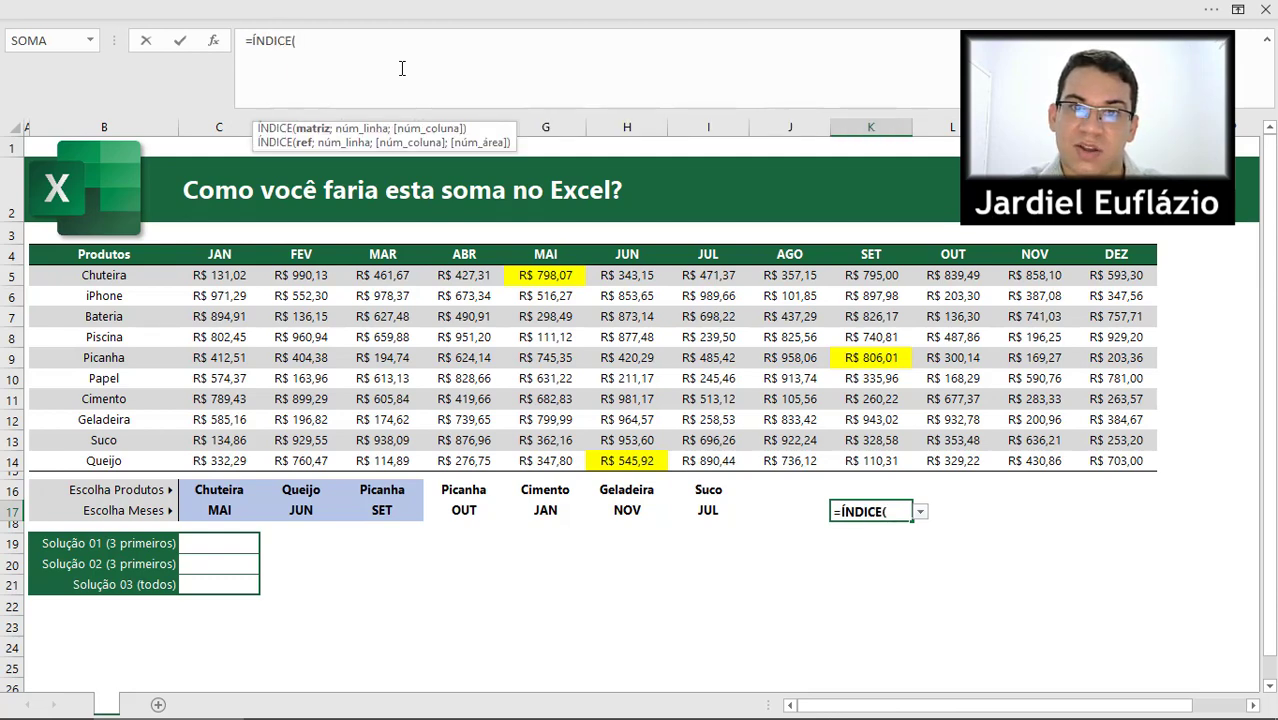
{"action": "left_click", "coordinate": [228, 273]}
{"action": "key", "text": "ctrl+shift+Right"}
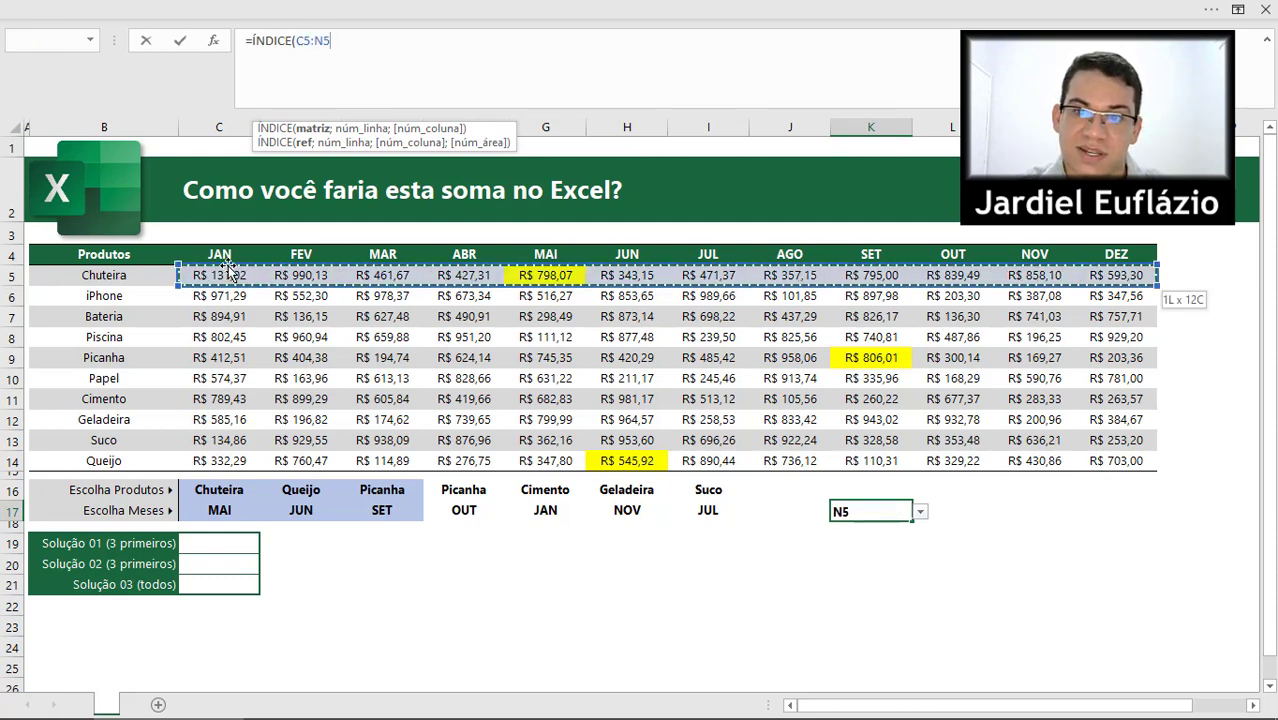
{"action": "key", "text": "ctrl+shift+Down"}
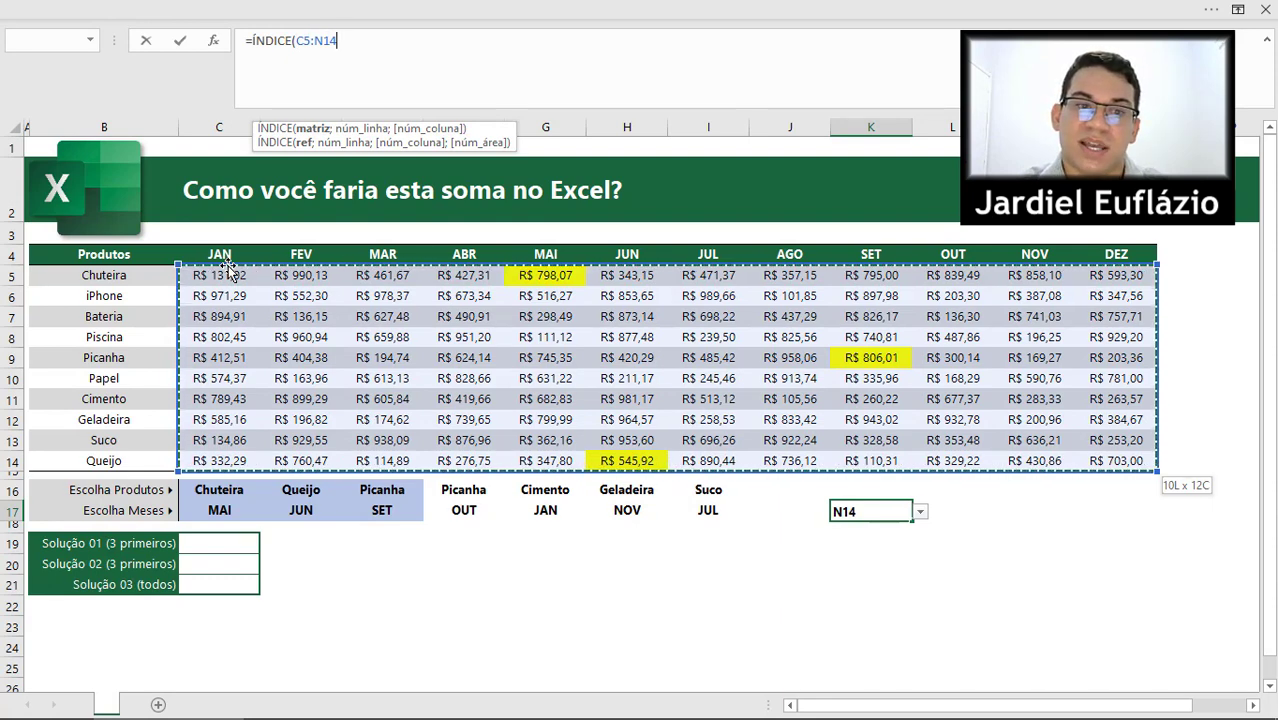
{"action": "type", "text": ";"}
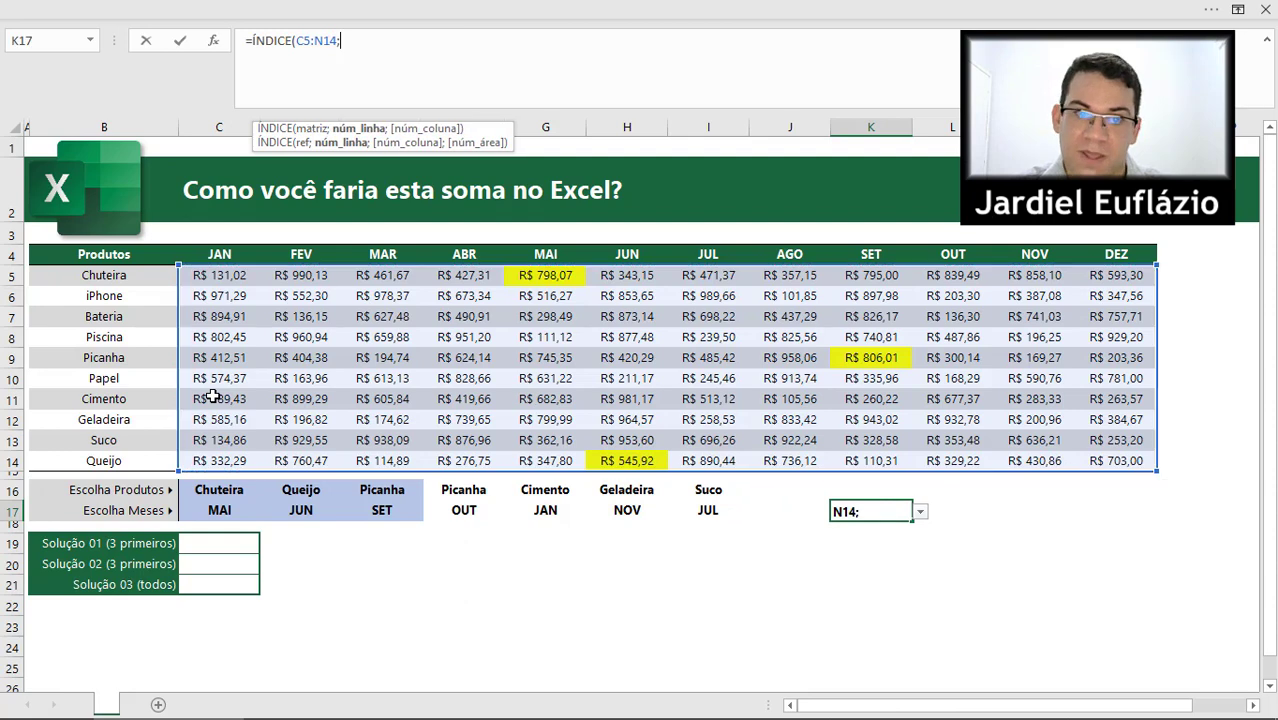
Nest a CORRESP function as the row number, with the product in C16 as its lookup value
{"action": "type", "text": "COR"}
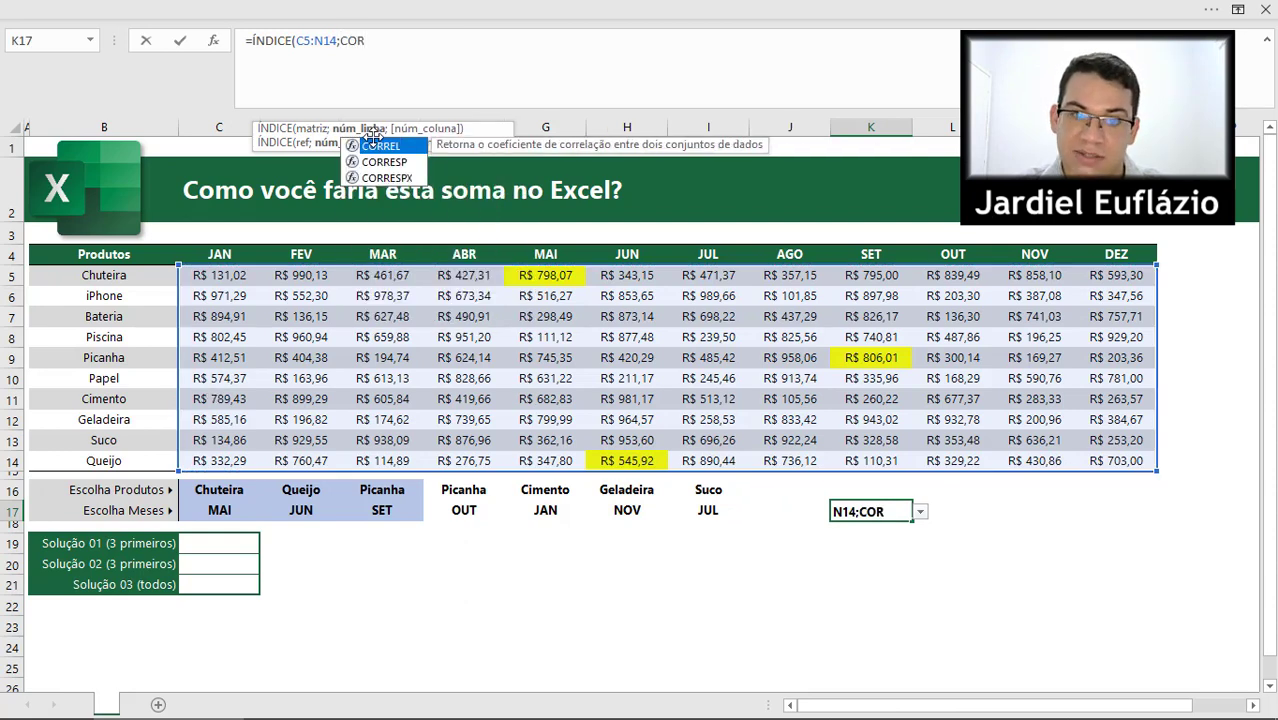
{"action": "key", "text": "Down"}
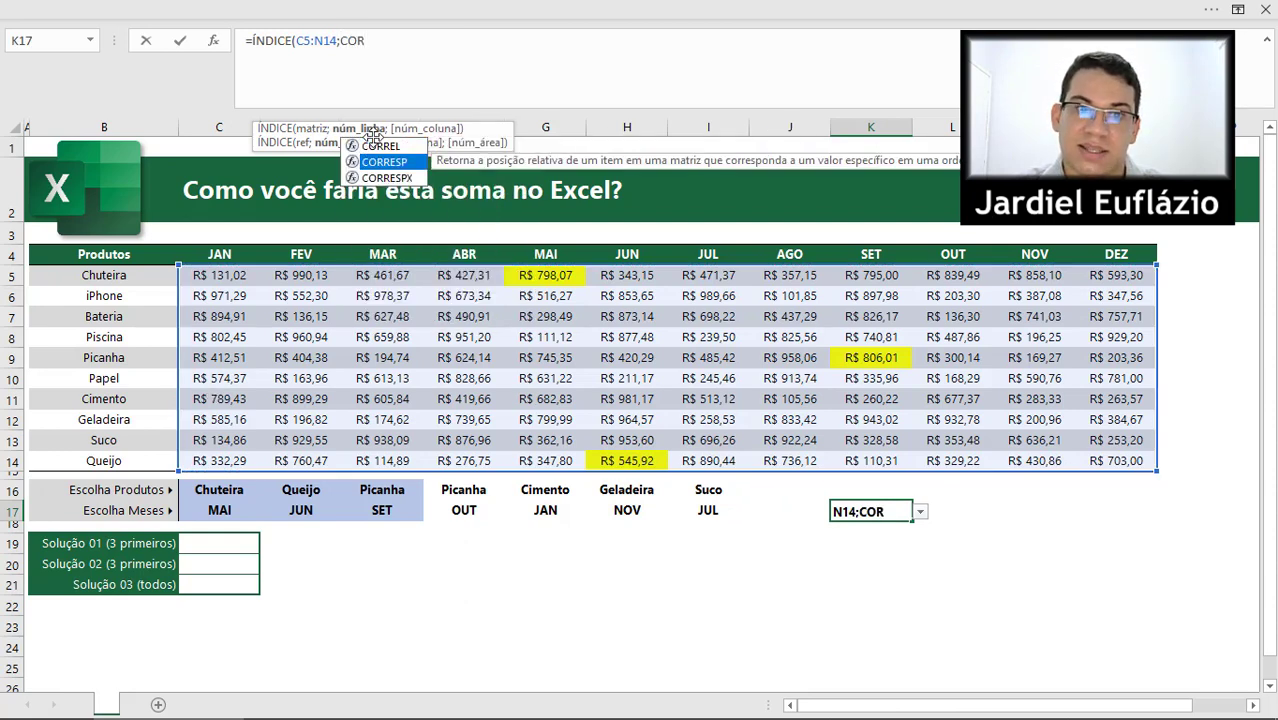
{"action": "key", "text": "Tab"}
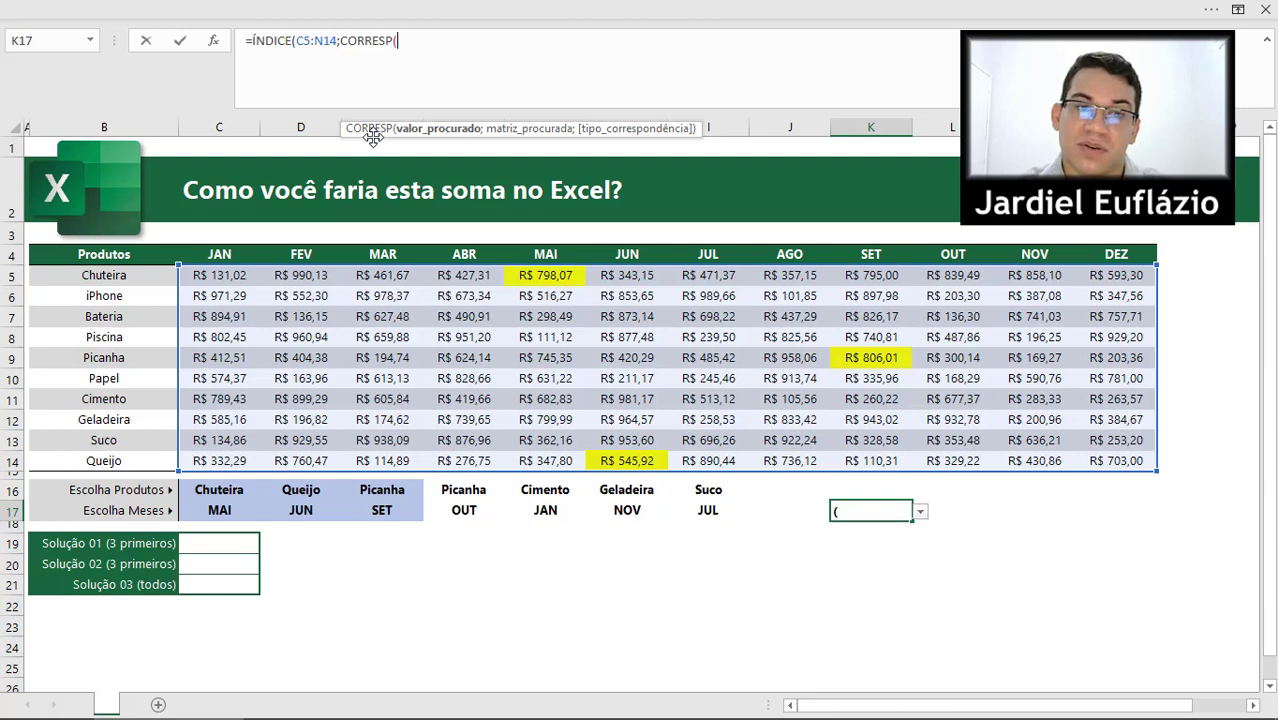
{"action": "key", "text": "Up"}
{"action": "key", "text": "Down"}
{"action": "key", "text": "Up"}
{"action": "key", "text": "Left"}
{"action": "key", "text": "Left"}
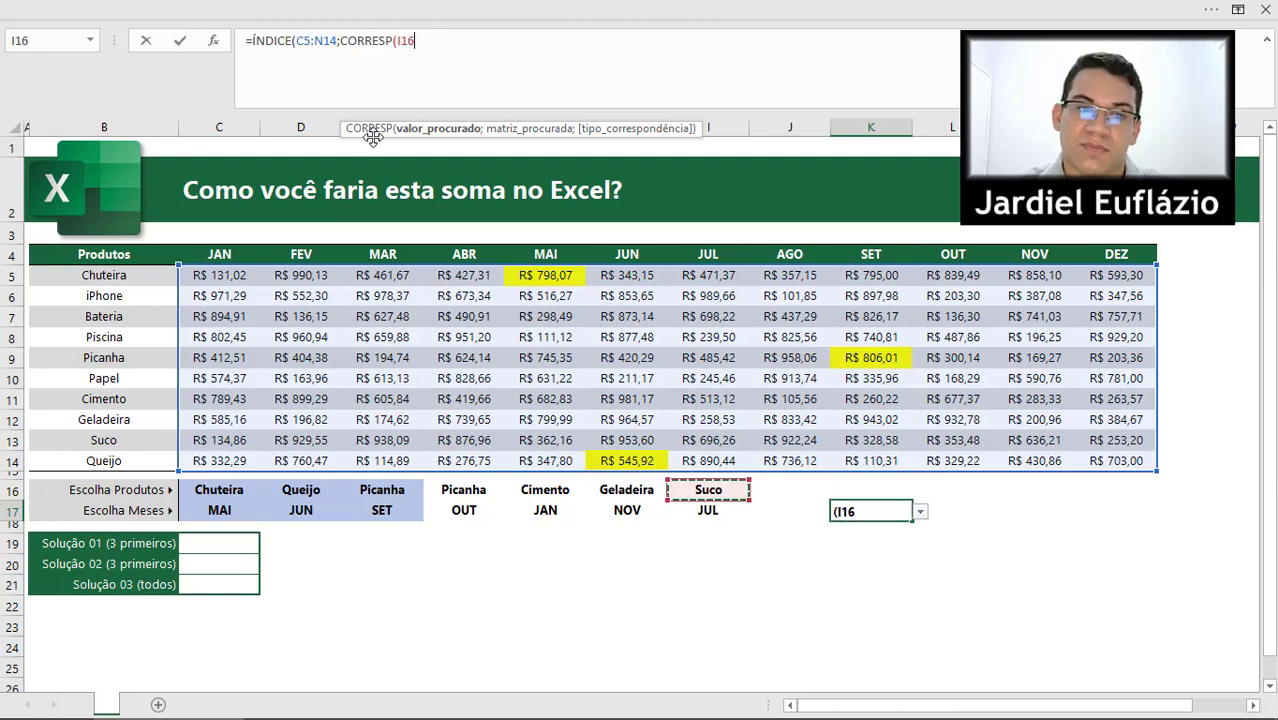
{"action": "key", "text": "ctrl+Left"}
{"action": "key", "text": "Right"}
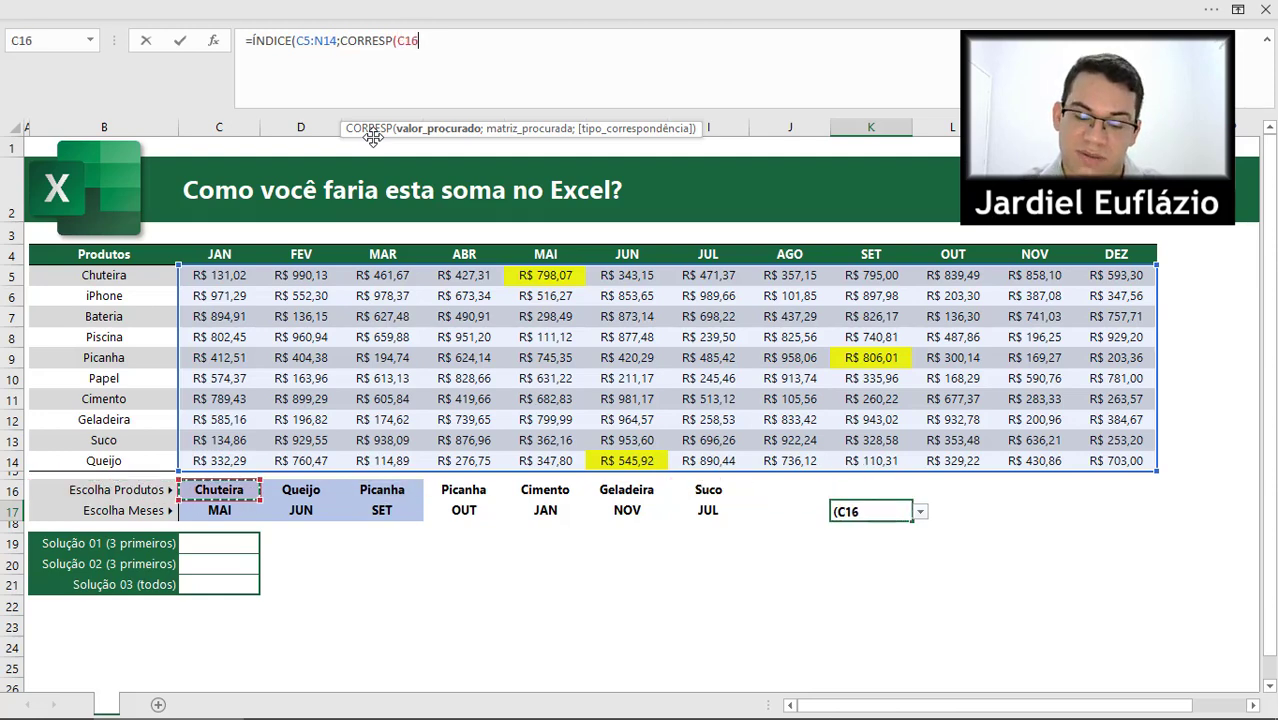
Complete the row CORRESP with lookup array B5:B14 and match type 0, and proceed to the column argument
{"action": "type", "text": ";"}
{"action": "key", "text": "Up"}
{"action": "key", "text": "Up"}
{"action": "key", "text": "Left"}
{"action": "key", "text": "Up"}
{"action": "key", "text": "ctrl+Left"}
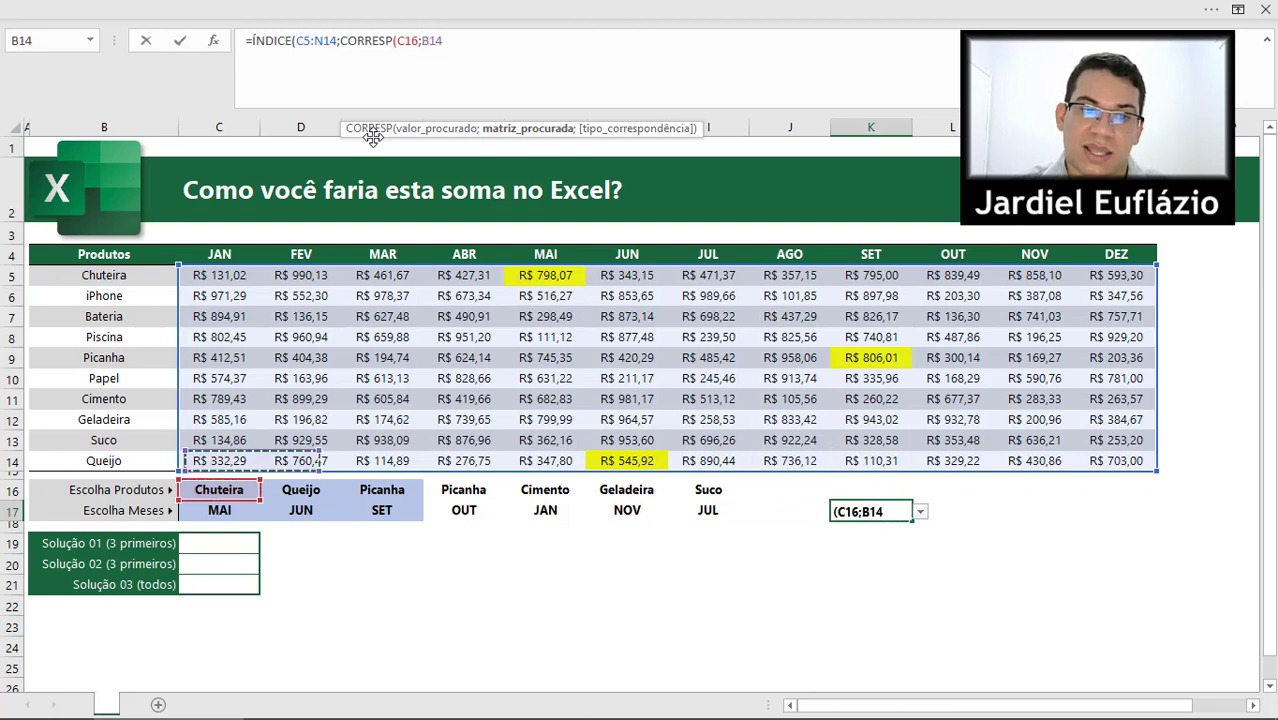
{"action": "key", "text": "ctrl+shift+Up"}
{"action": "key", "text": "shift+Down"}
{"action": "type", "text": ";"}
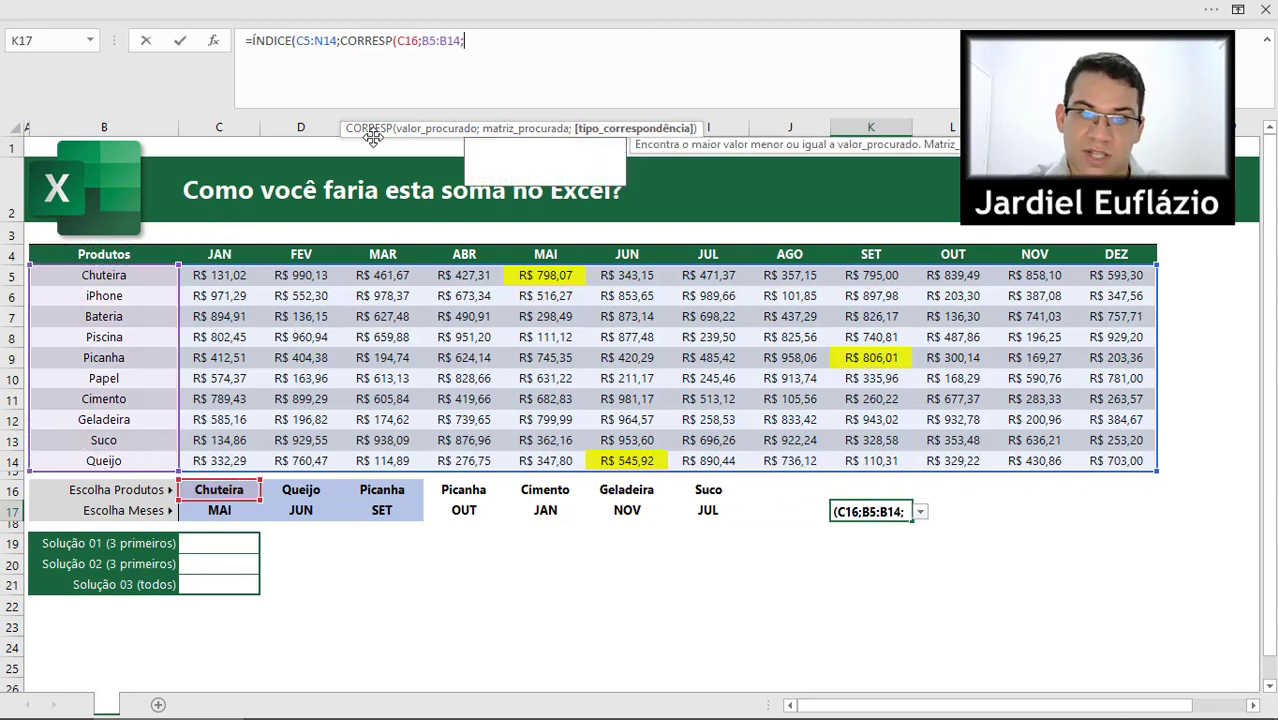
{"action": "type", "text": "0);"}
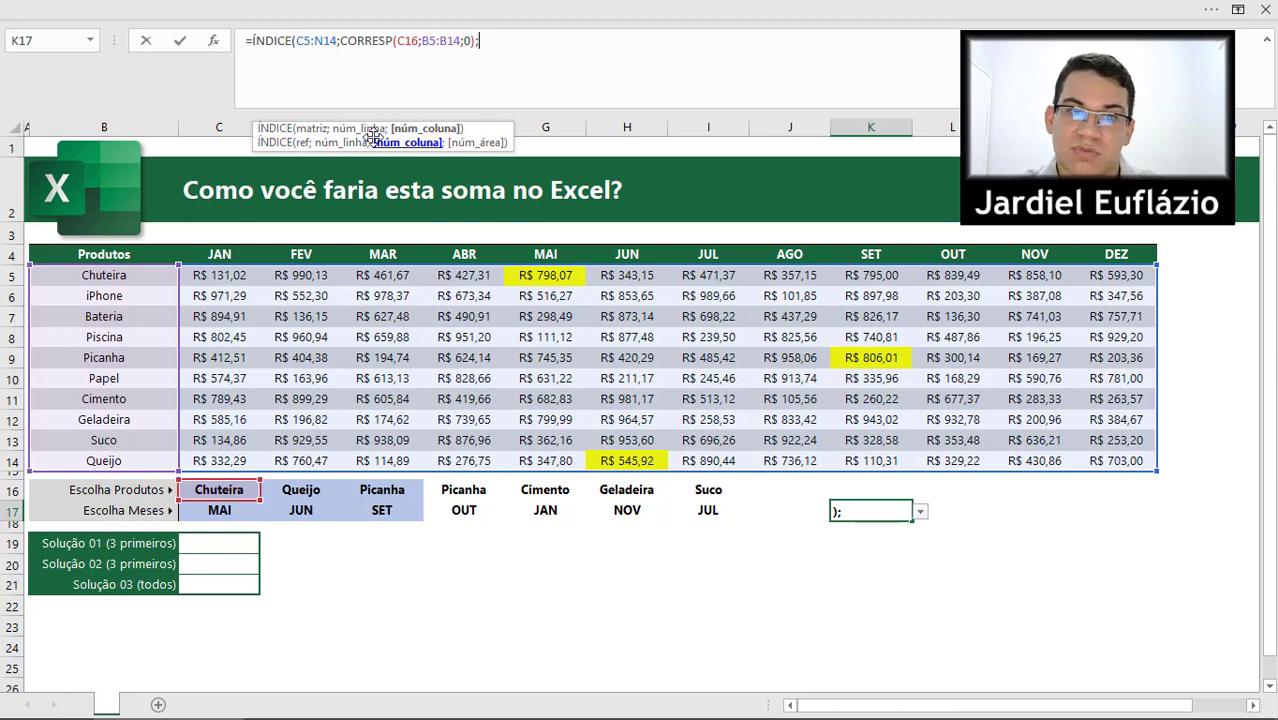
Nest a second CORRESP as the column number, with the month in C17 as its lookup value
{"action": "type", "text": "CORR"}
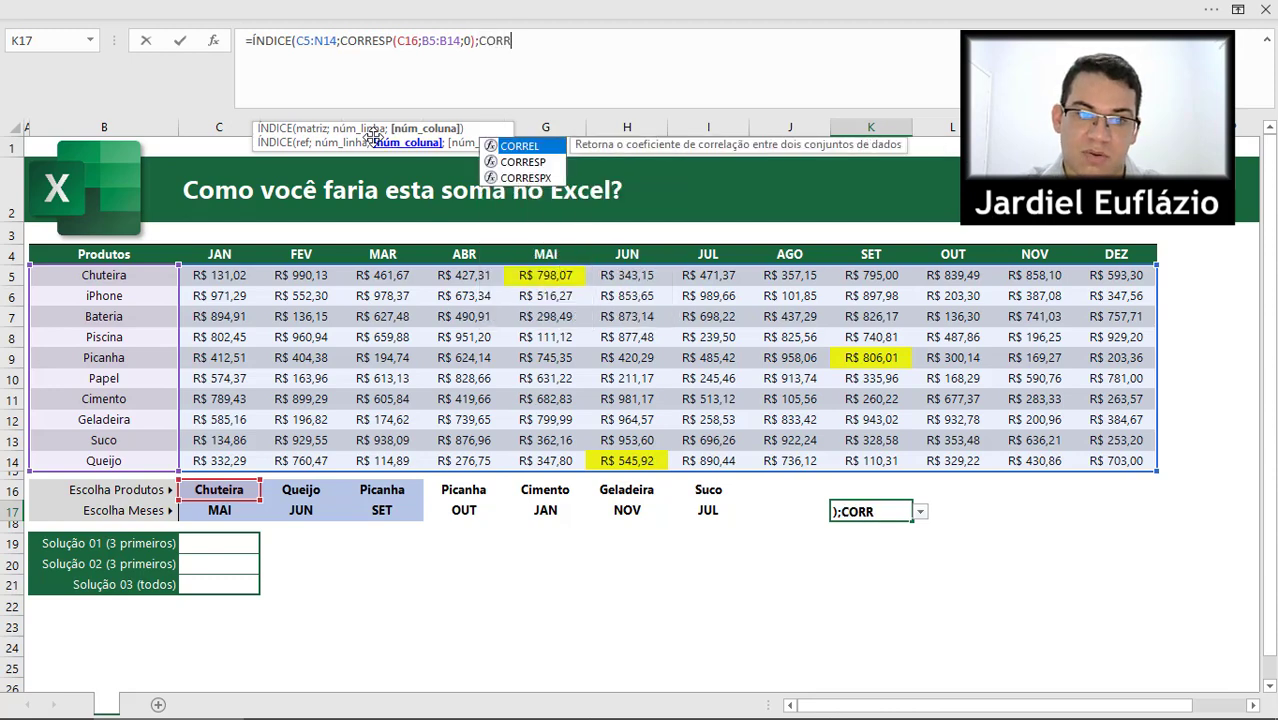
{"action": "type", "text": "ESP("}
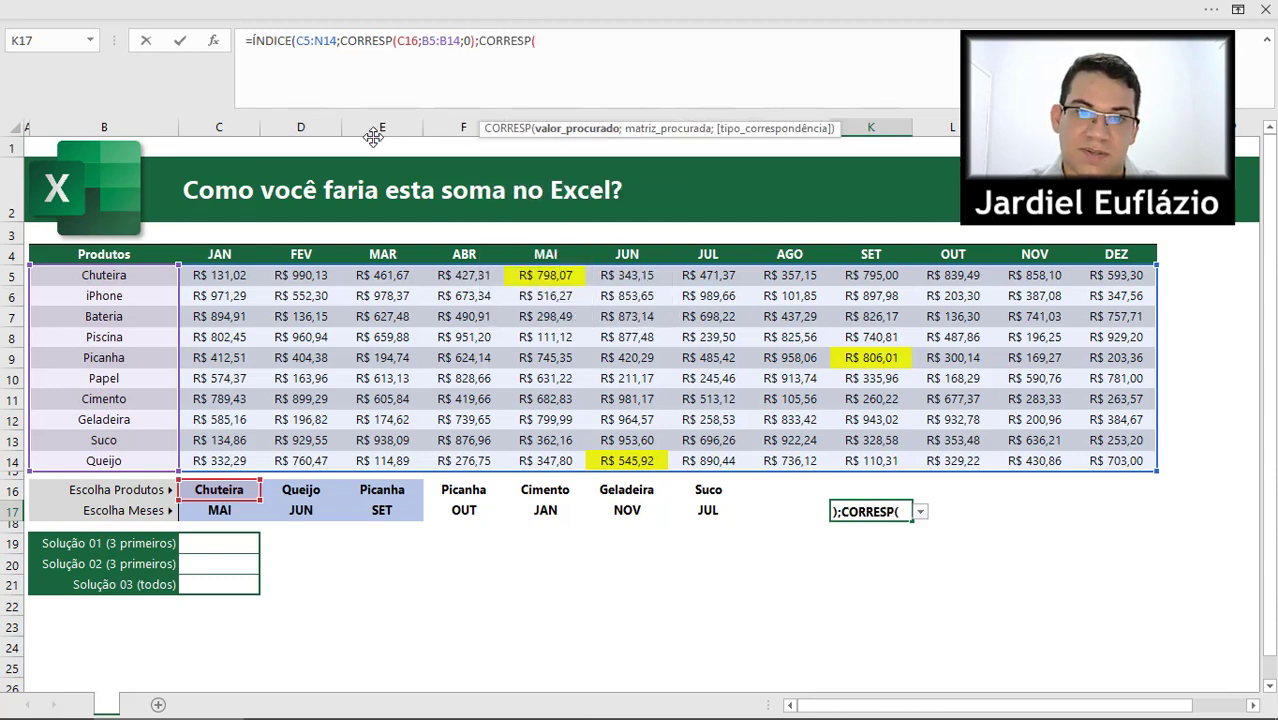
{"action": "key", "text": "Up"}
{"action": "key", "text": "Left"}
{"action": "key", "text": "Left"}
{"action": "key", "text": "Left"}
{"action": "key", "text": "Left"}
{"action": "key", "text": "Left"}
{"action": "key", "text": "Left"}
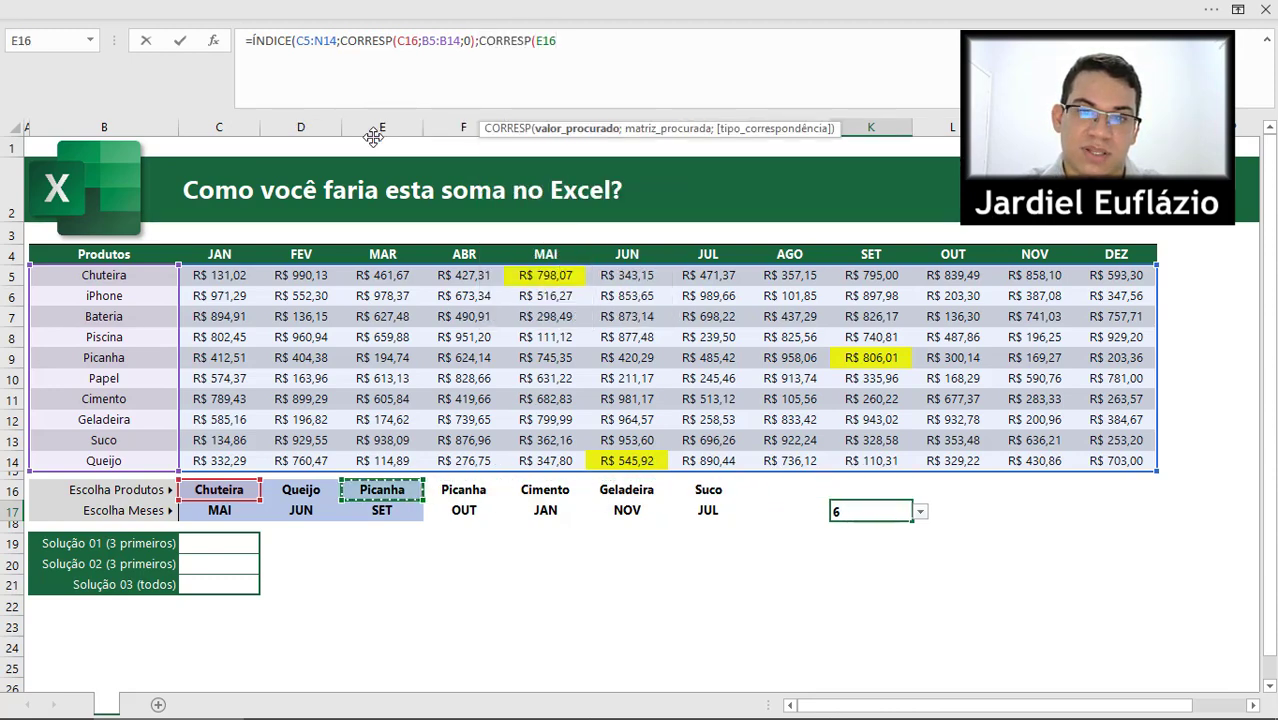
{"action": "key", "text": "Left"}
{"action": "key", "text": "Left"}
{"action": "key", "text": "Down"}
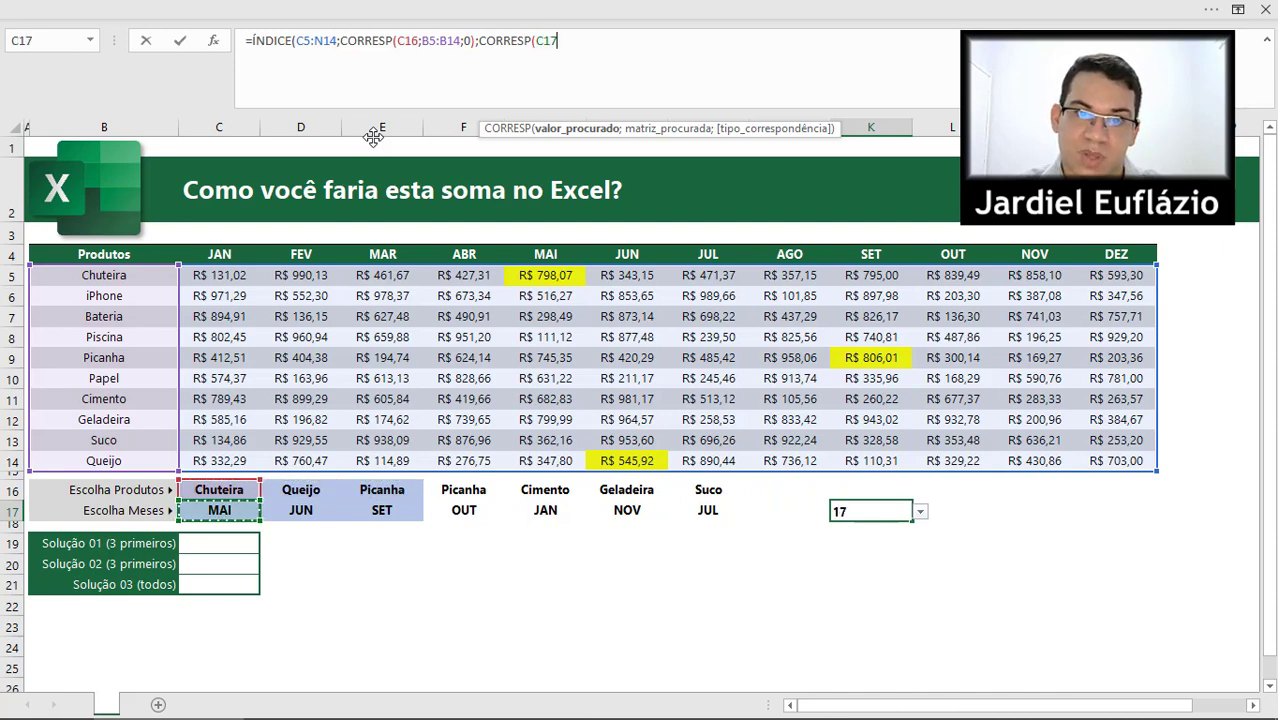
Complete the column CORRESP with lookup array C4:N4 and match type 0, and close the ÍNDICE formula
{"action": "type", "text": ";"}
{"action": "key", "text": "Up"}
{"action": "key", "text": "Up"}
{"action": "key", "text": "ctrl+Up"}
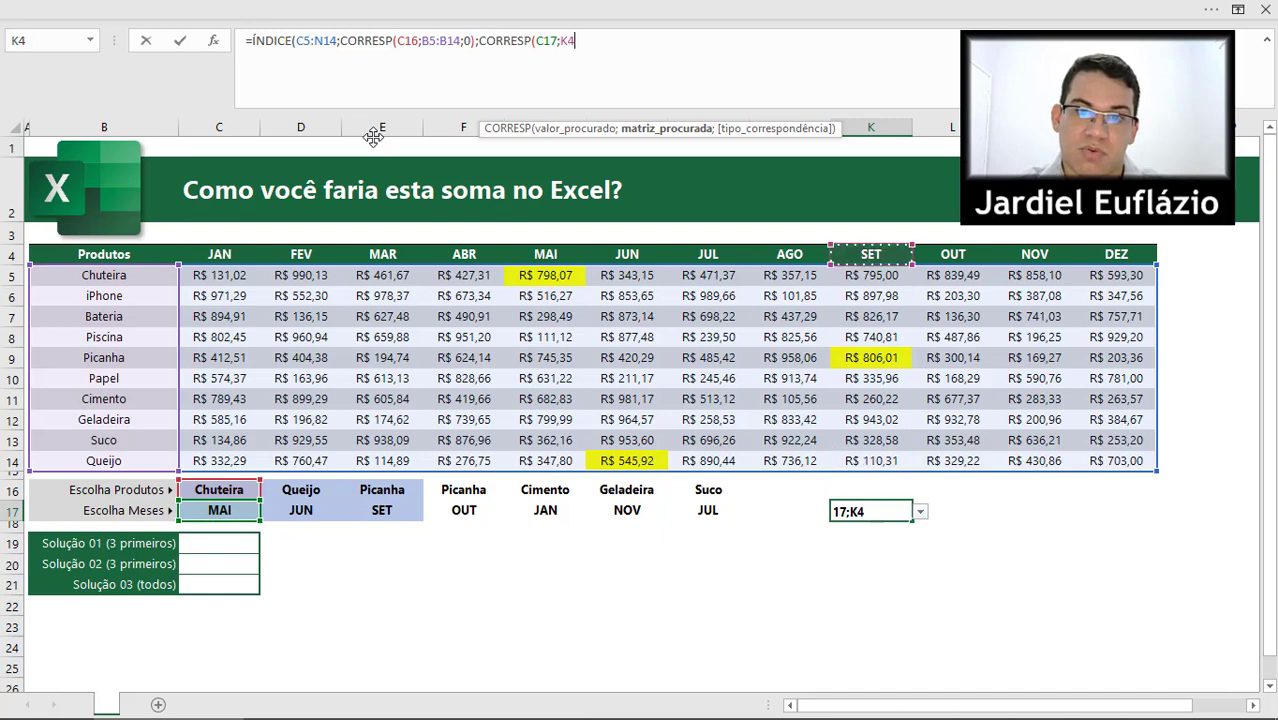
{"action": "key", "text": "ctrl+Left"}
{"action": "key", "text": "Right"}
{"action": "key", "text": "ctrl+shift+Right"}
{"action": "type", "text": ";"}
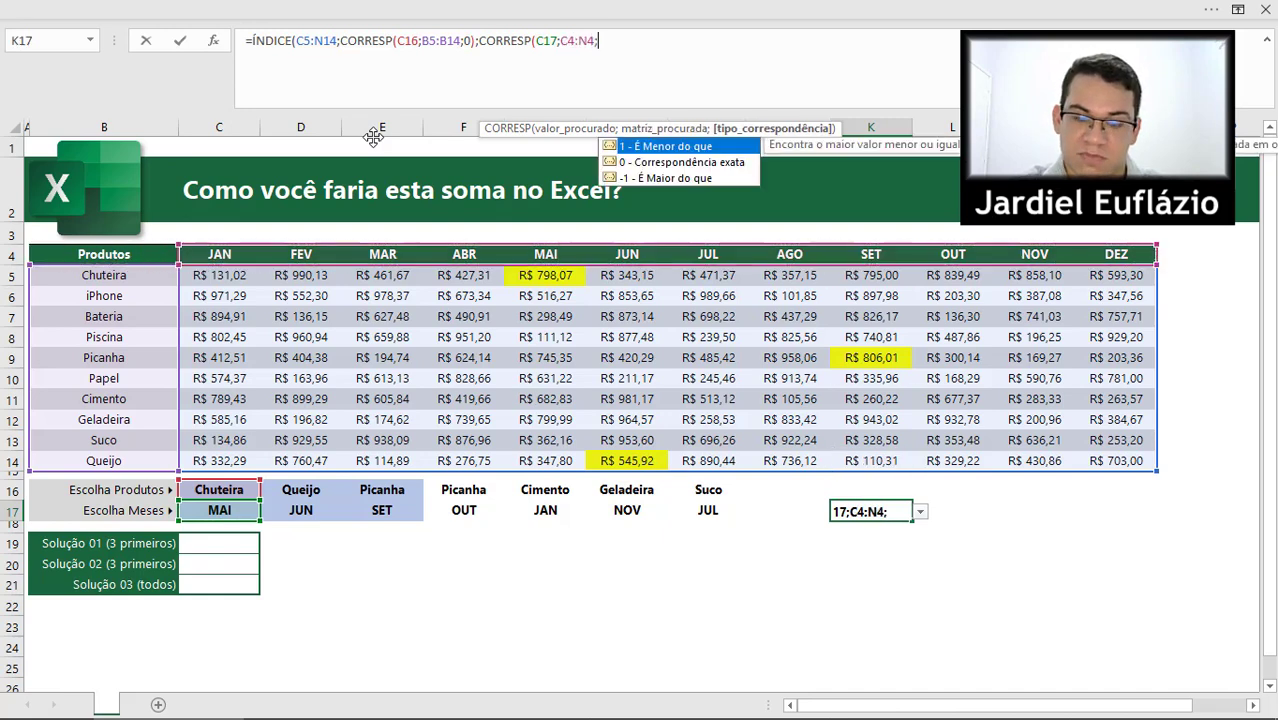
{"action": "type", "text": "0))"}
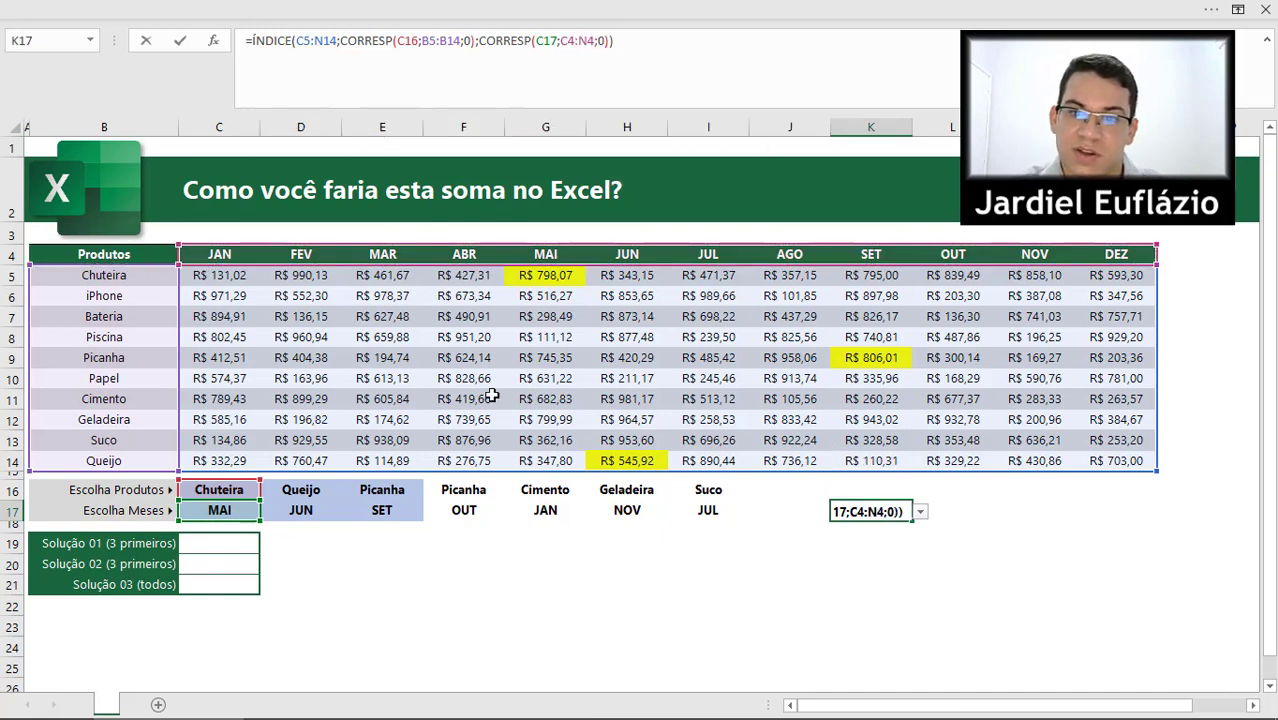
Copy the whole ÍNDICE formula, discard the entry in K17 and enter the formula in C19 for Solução 01
{"action": "left_click", "coordinate": [661, 76]}
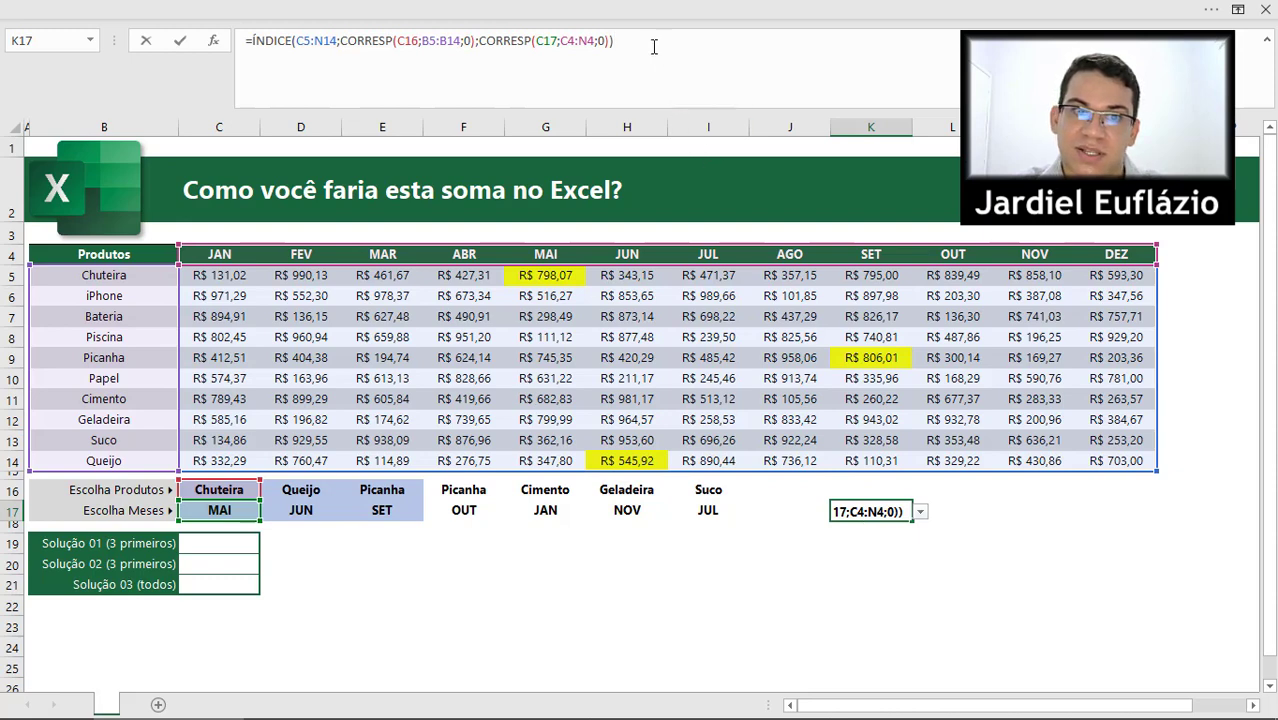
{"action": "left_click_drag", "start_coordinate": [654, 47], "coordinate": [216, 37]}
{"action": "key", "text": "ctrl+c"}
{"action": "key", "text": "Escape"}
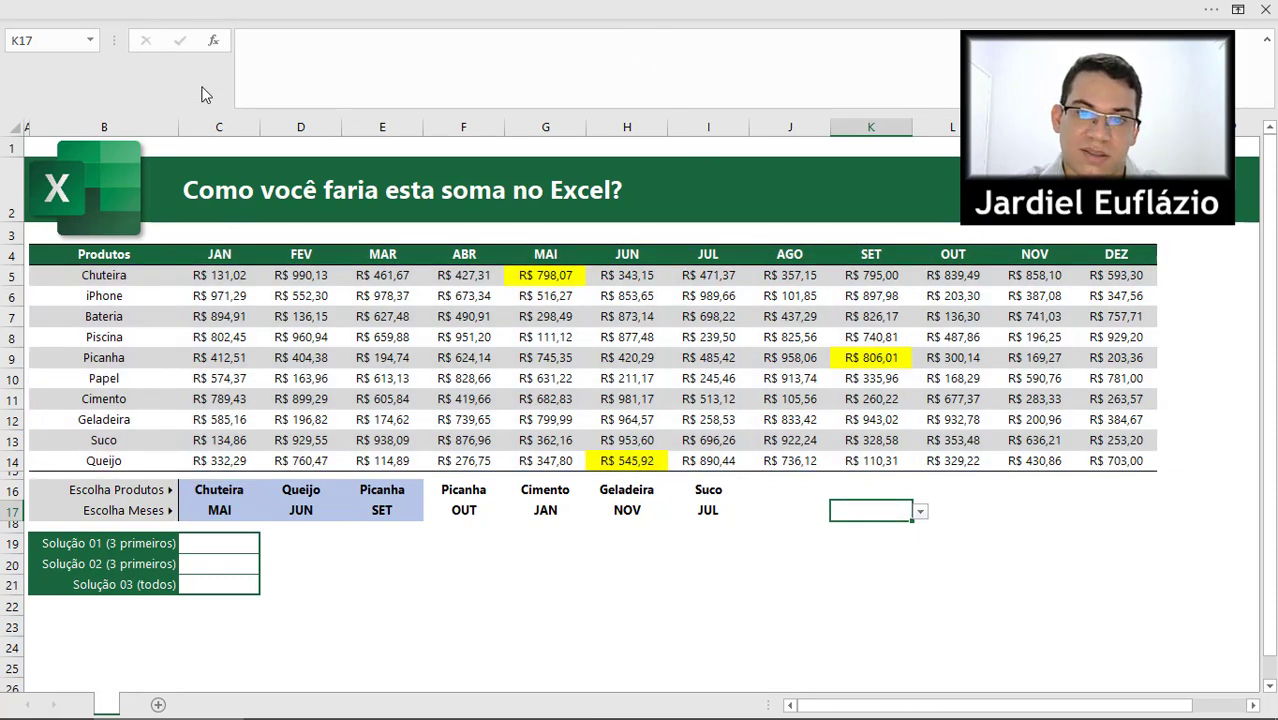
{"action": "double_click", "coordinate": [220, 543]}
{"action": "key", "text": "ctrl+v"}
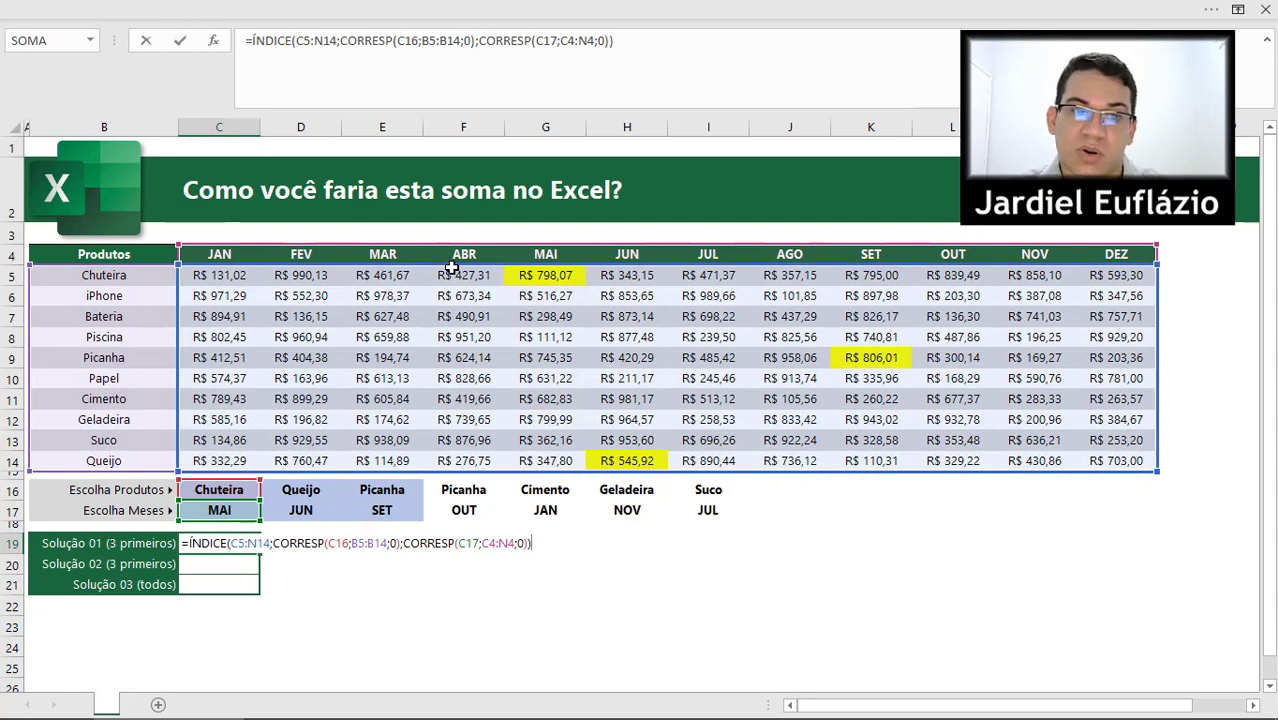
{"action": "key", "text": "Return"}
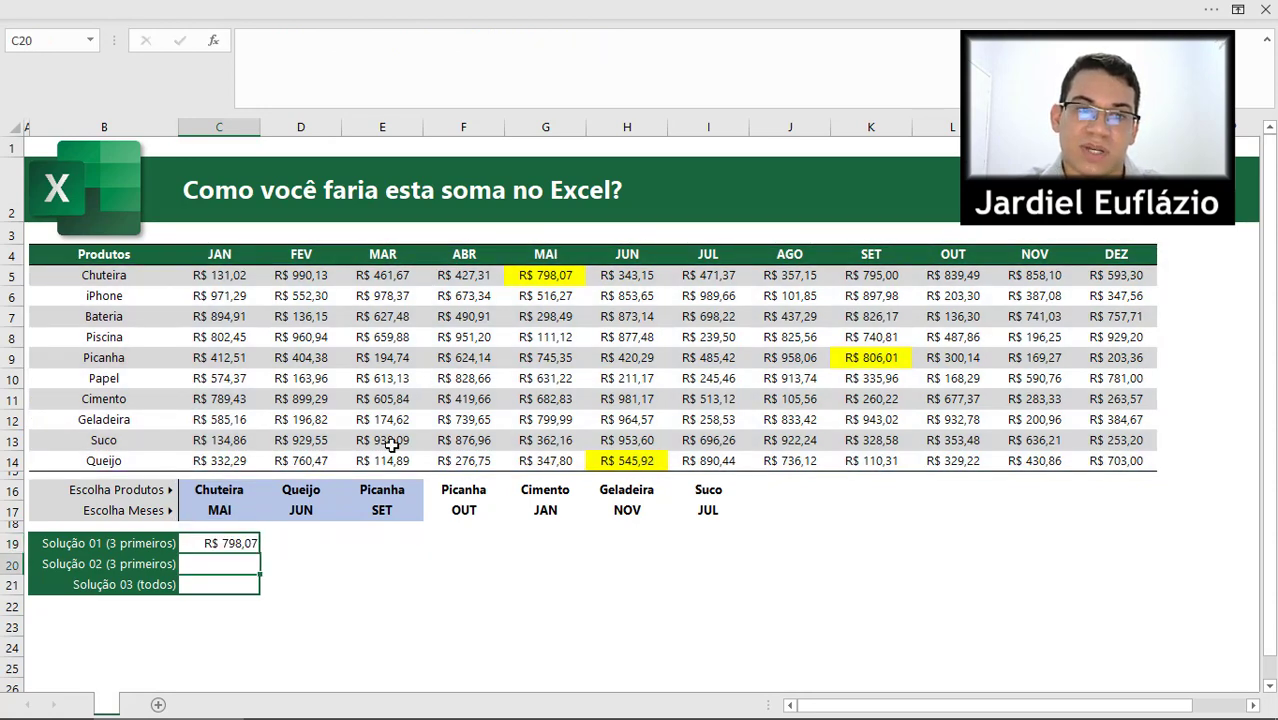
Check the C19 formula against its criteria in C16 and C17 and the table value where Chuteira meets MAI
{"action": "left_click", "coordinate": [245, 545]}
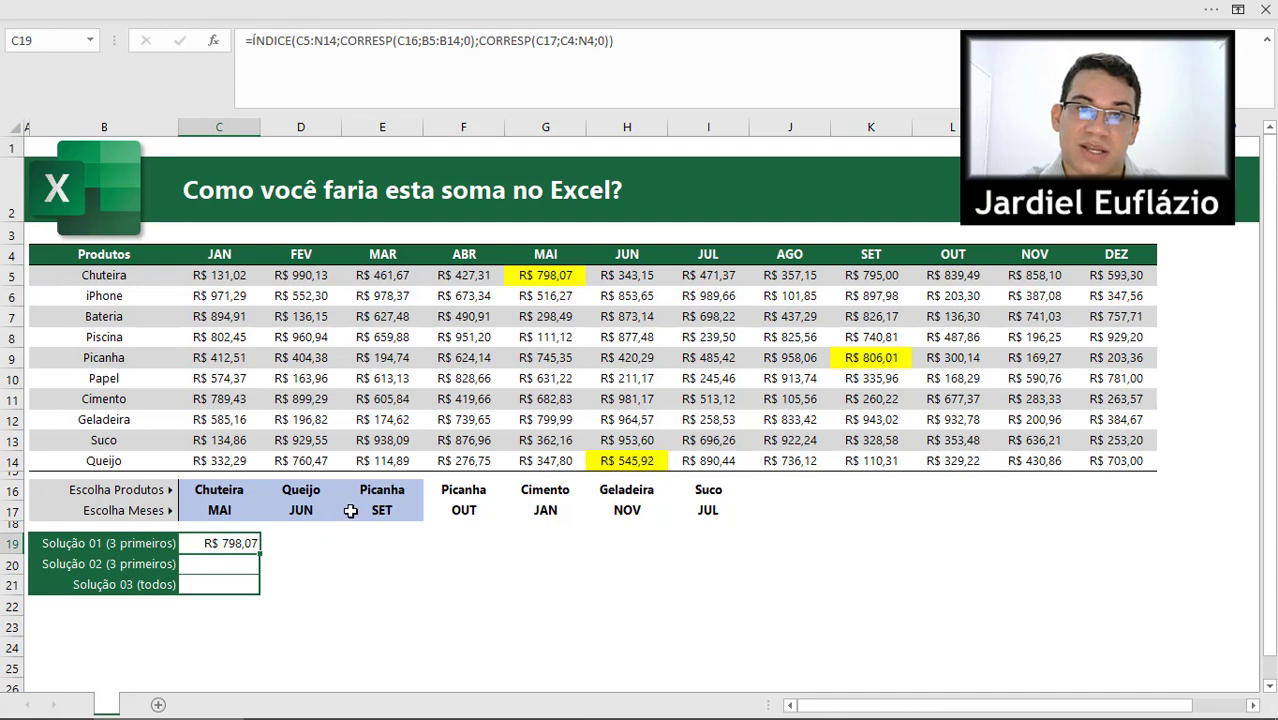
{"action": "left_click", "coordinate": [240, 492]}
{"action": "left_click", "coordinate": [240, 510]}
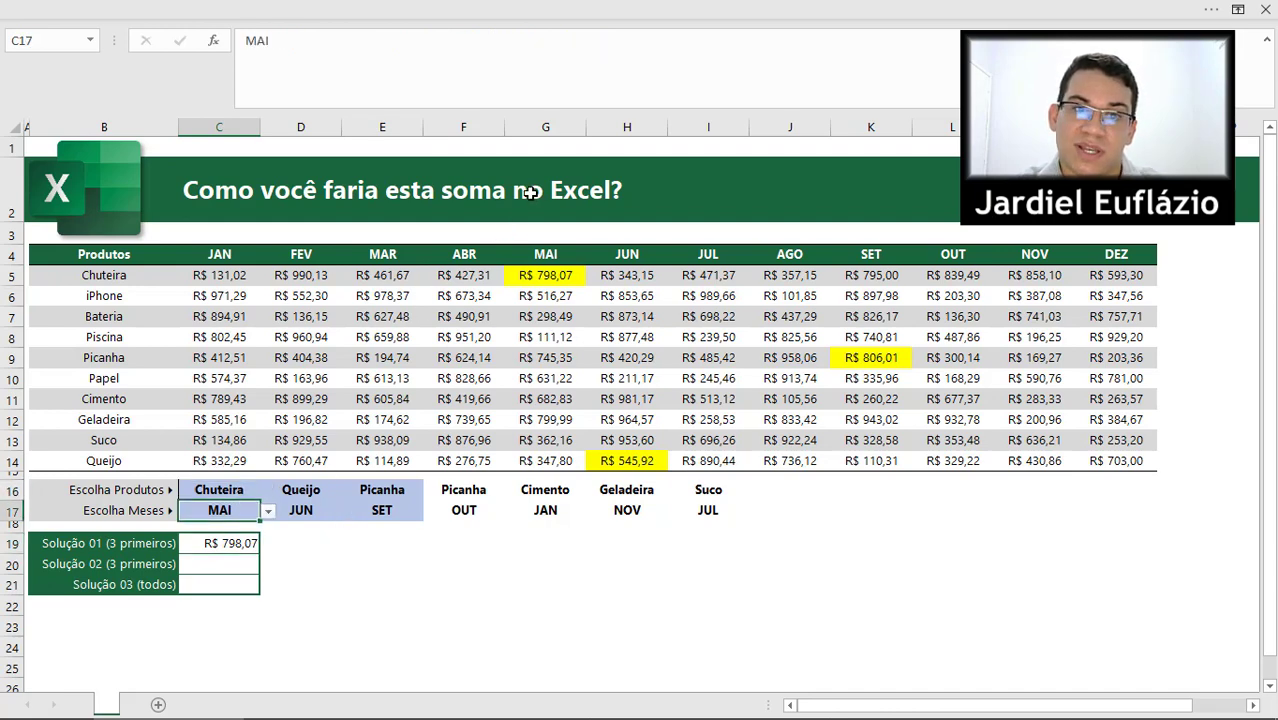
{"action": "left_click", "coordinate": [562, 280]}
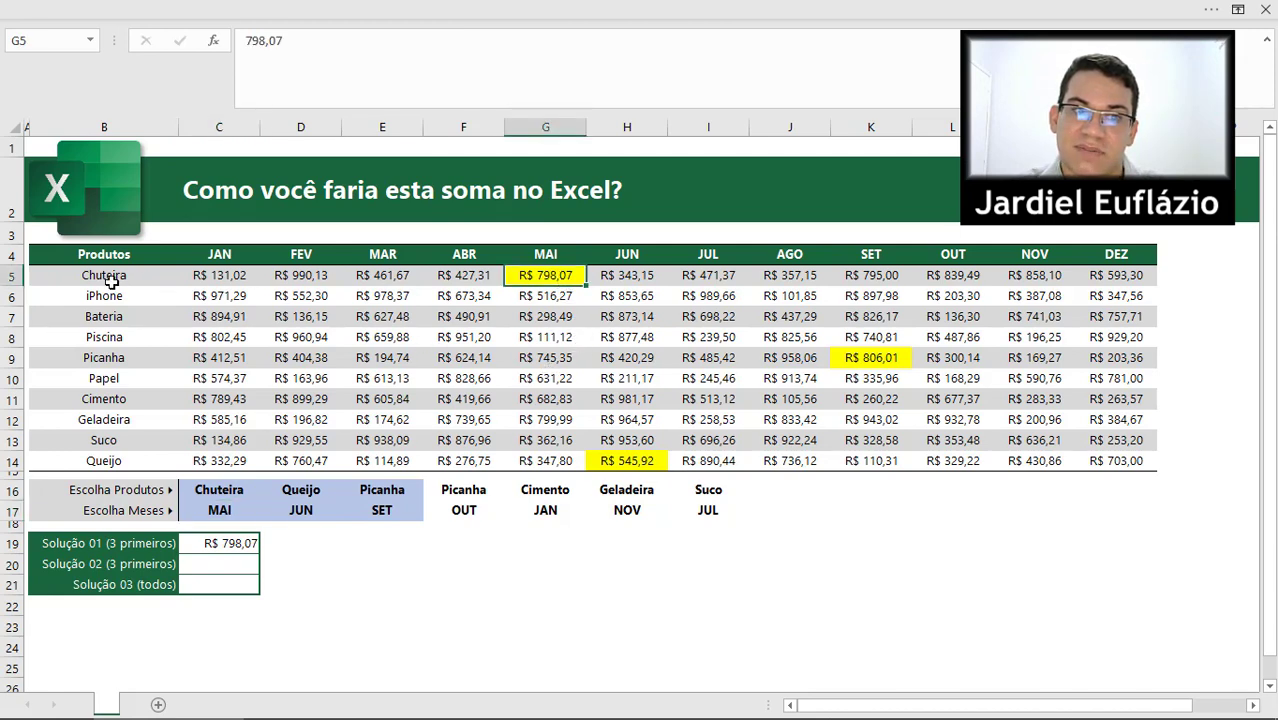
{"action": "left_click_drag", "start_coordinate": [110, 282], "coordinate": [540, 265]}
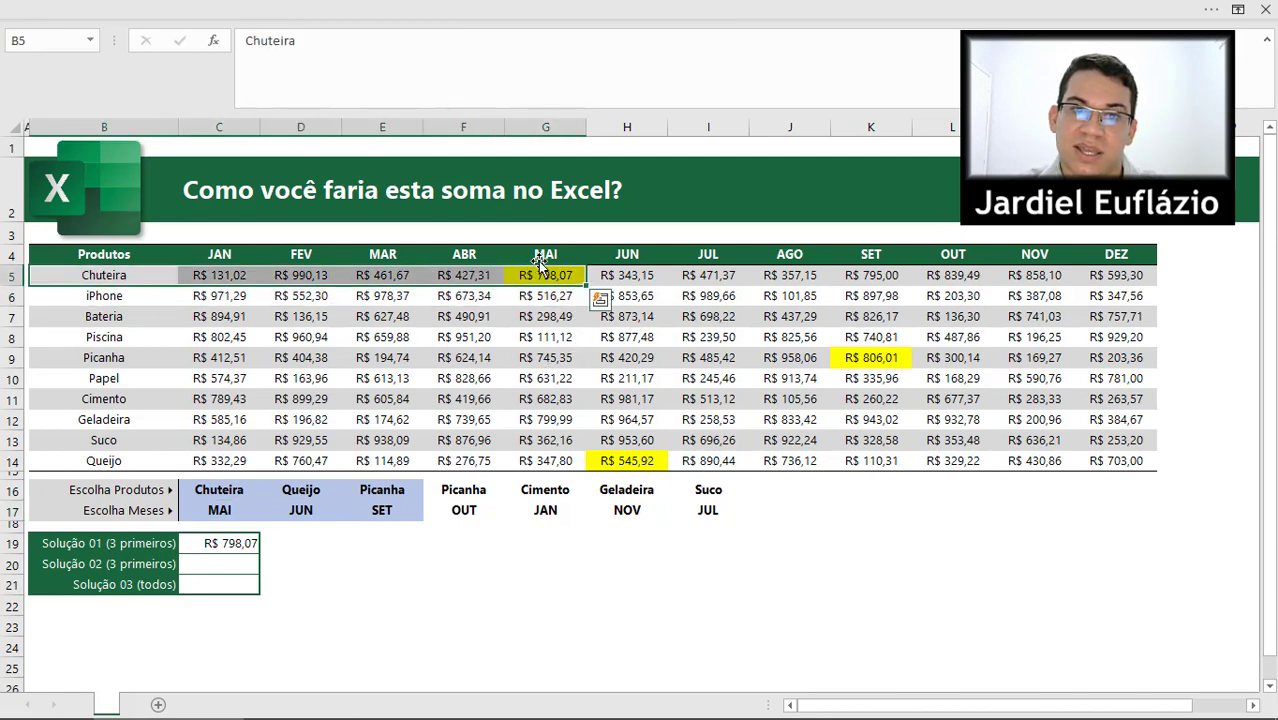
{"action": "left_click", "coordinate": [237, 544]}
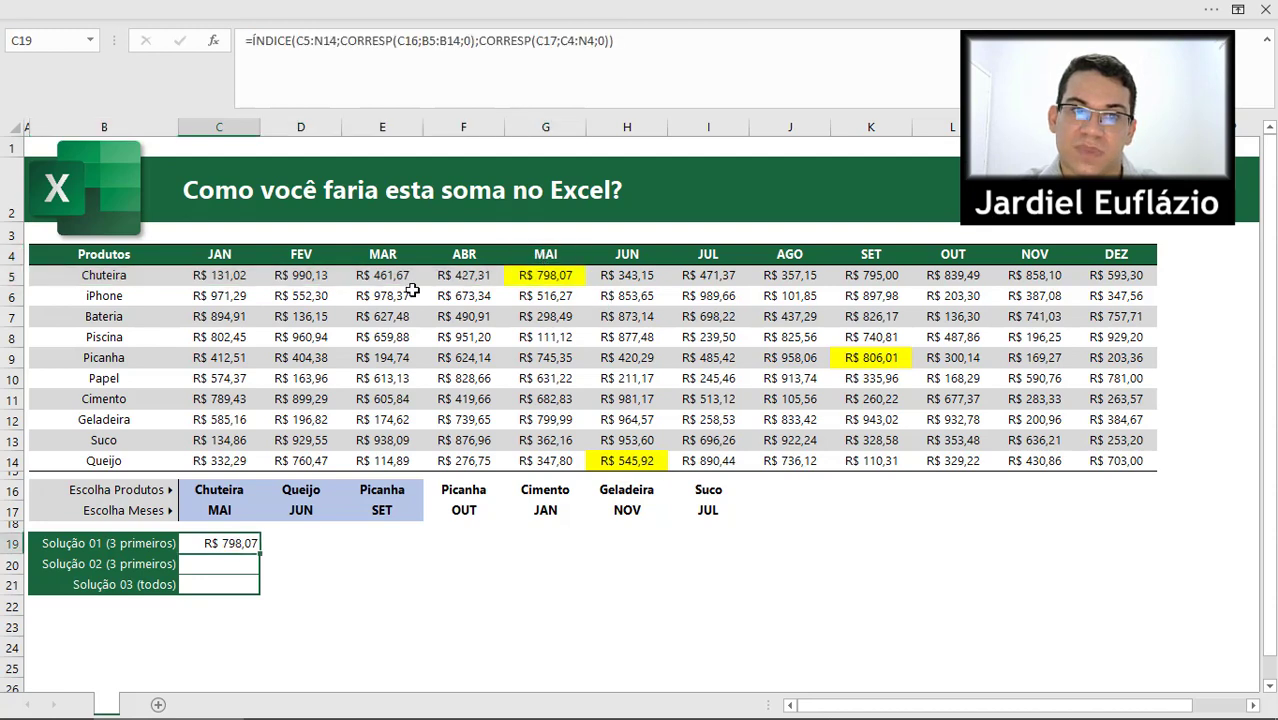
Extend the C19 formula with a plus sign and a second copy of the ÍNDICE expression on a new line
{"action": "left_click", "coordinate": [658, 37]}
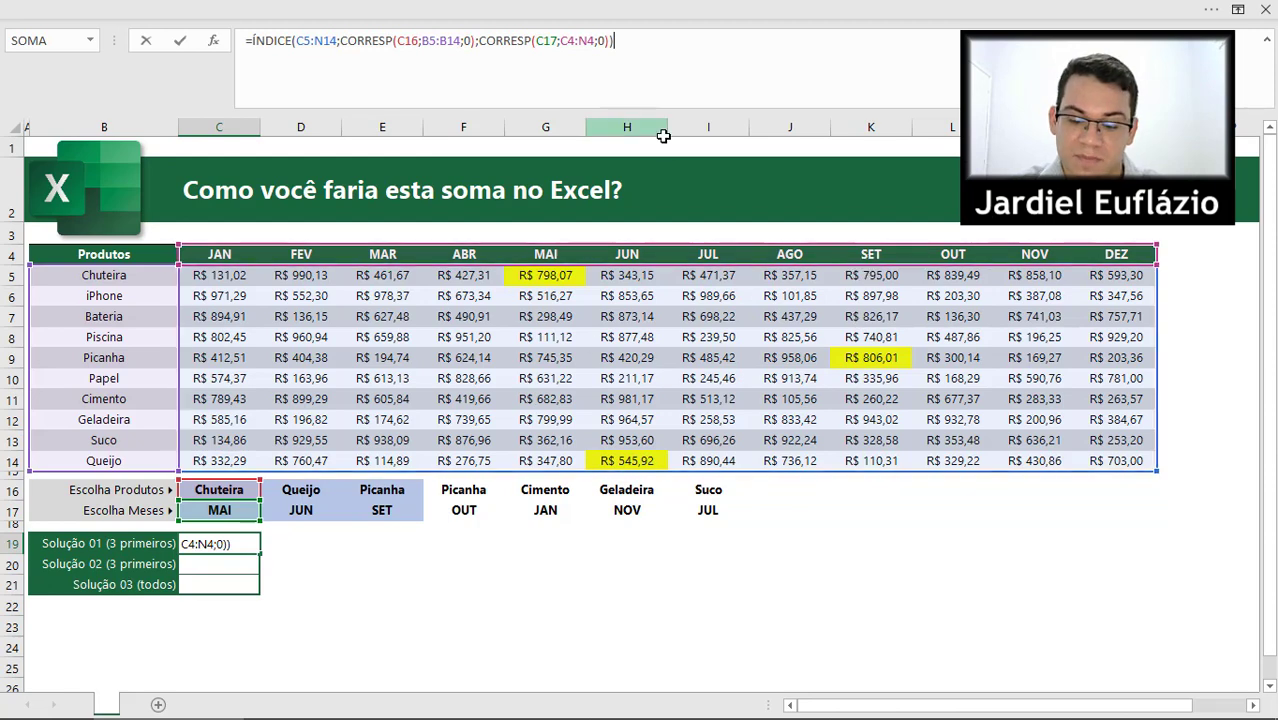
{"action": "type", "text": "+"}
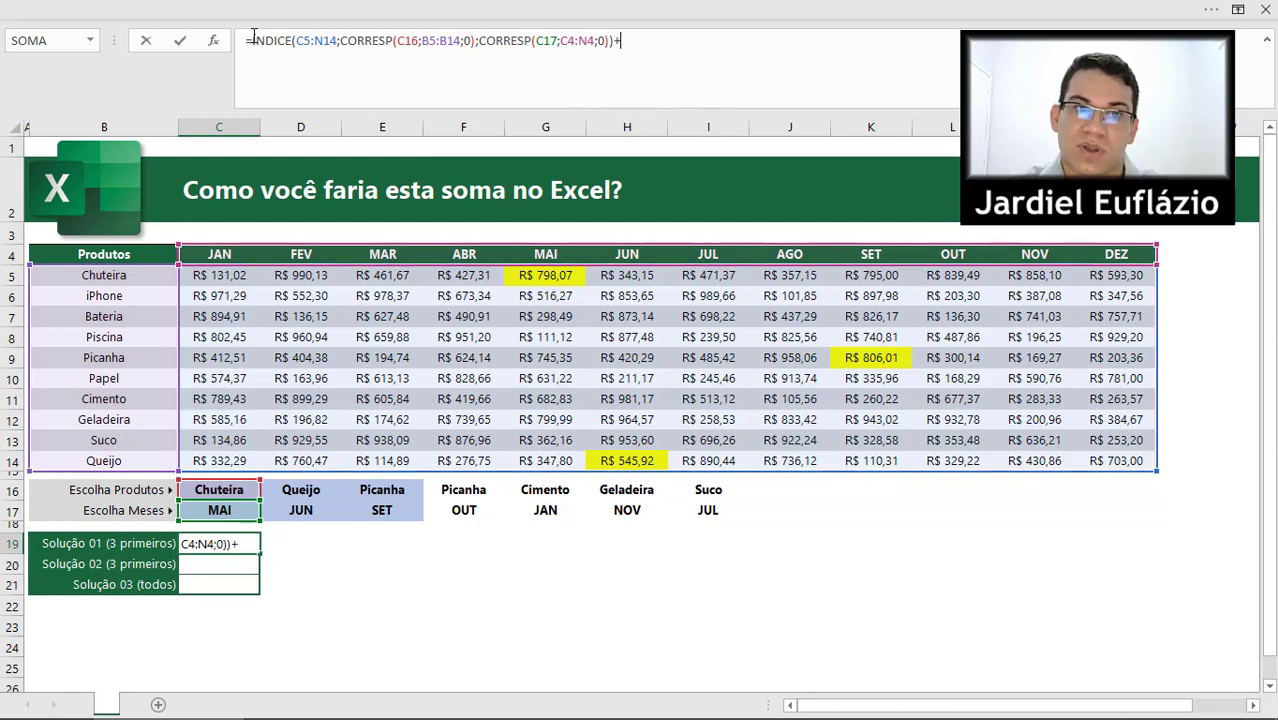
{"action": "left_click_drag", "start_coordinate": [253, 40], "coordinate": [610, 41]}
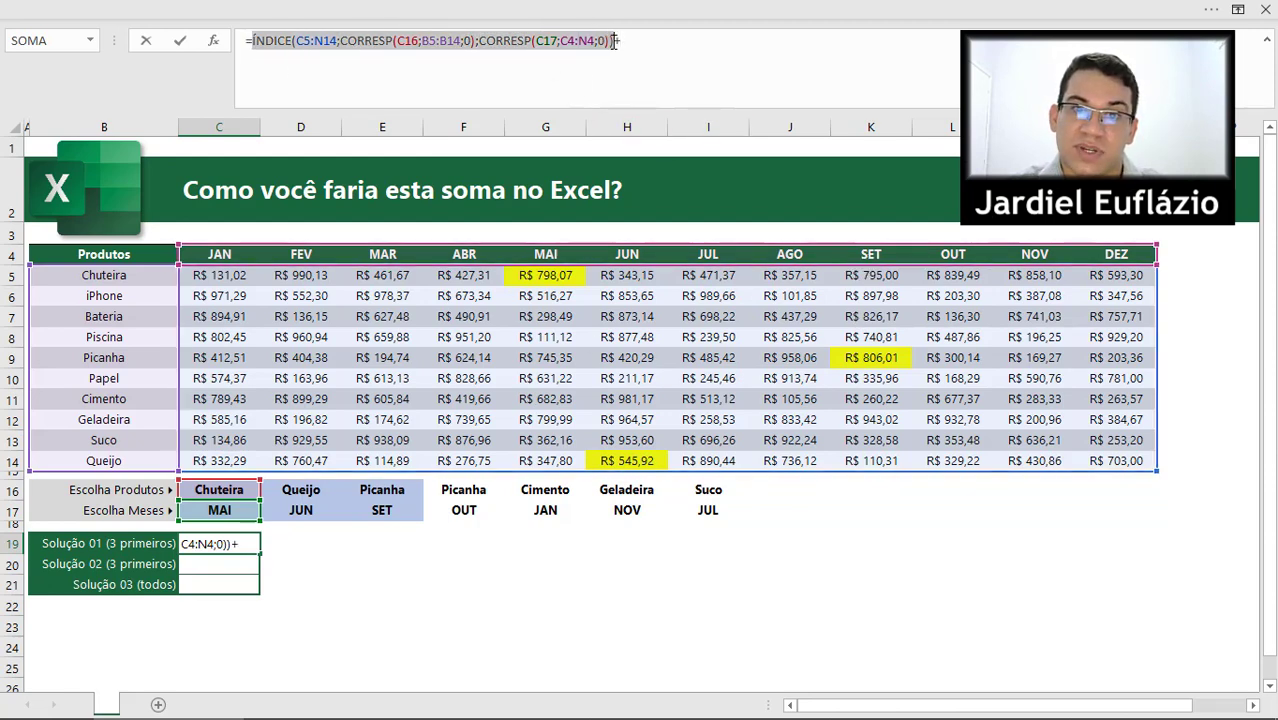
{"action": "left_click", "coordinate": [638, 44]}
{"action": "key", "text": "alt+Return"}
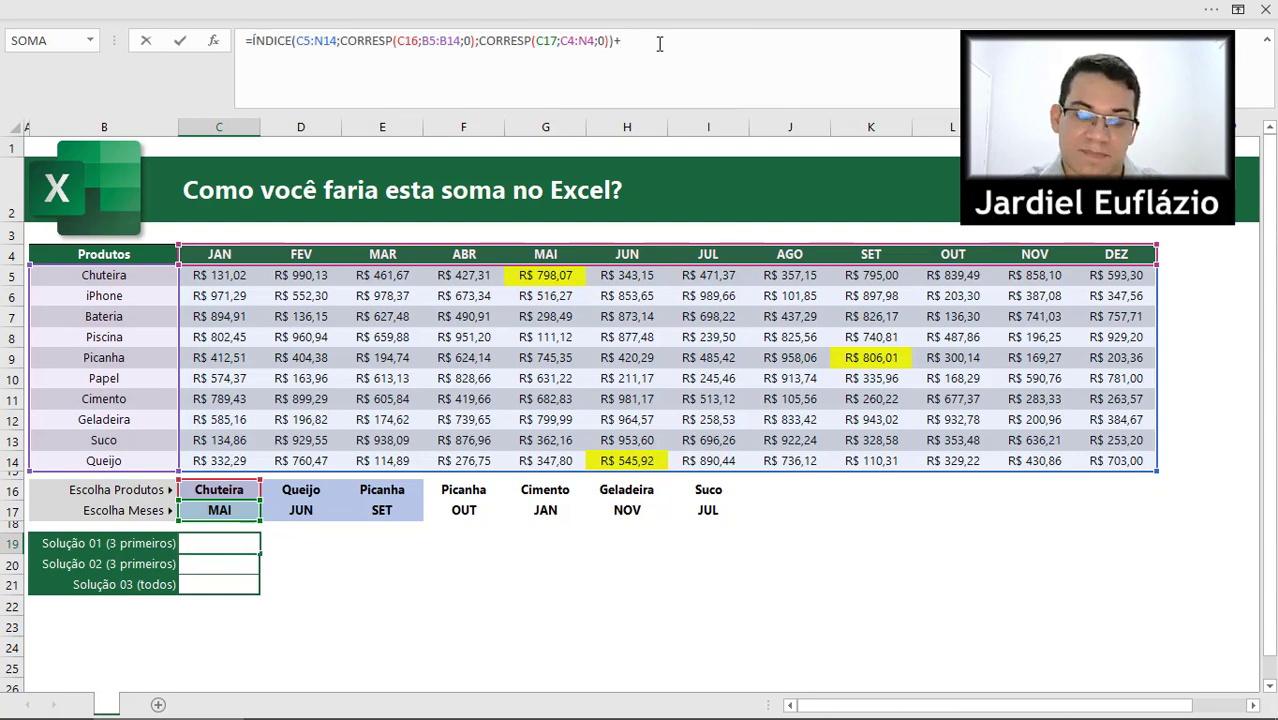
{"action": "key", "text": "ctrl+v"}
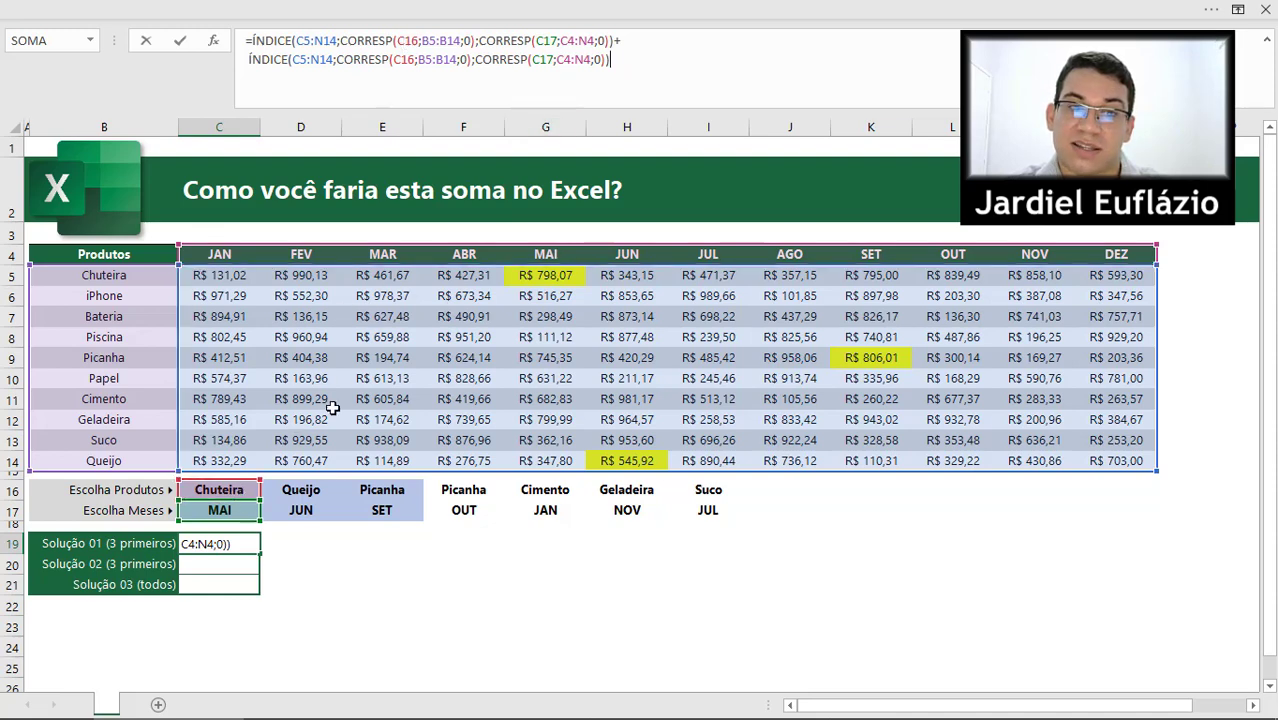
Change the second ÍNDICE term's lookup values to D16 for the product and D17 for the month
{"action": "left_click", "coordinate": [402, 61]}
{"action": "key", "text": "BackSpace"}
{"action": "type", "text": "D"}
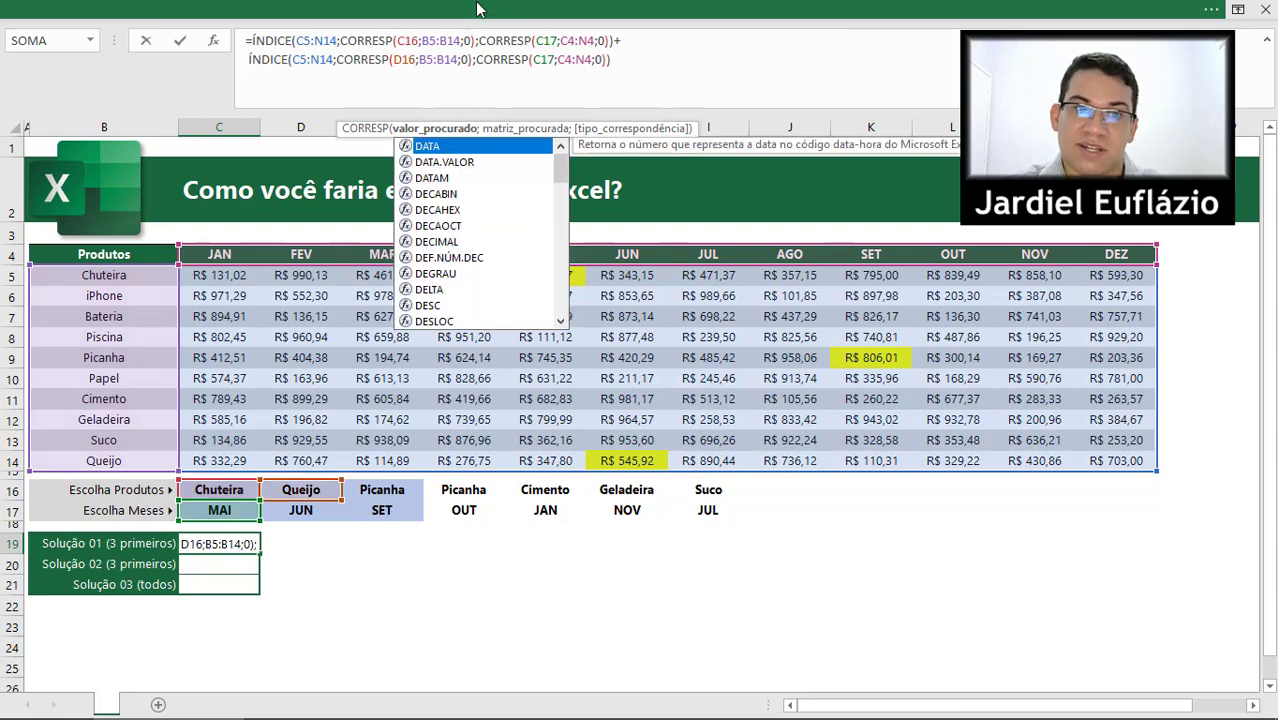
{"action": "left_click", "coordinate": [409, 67]}
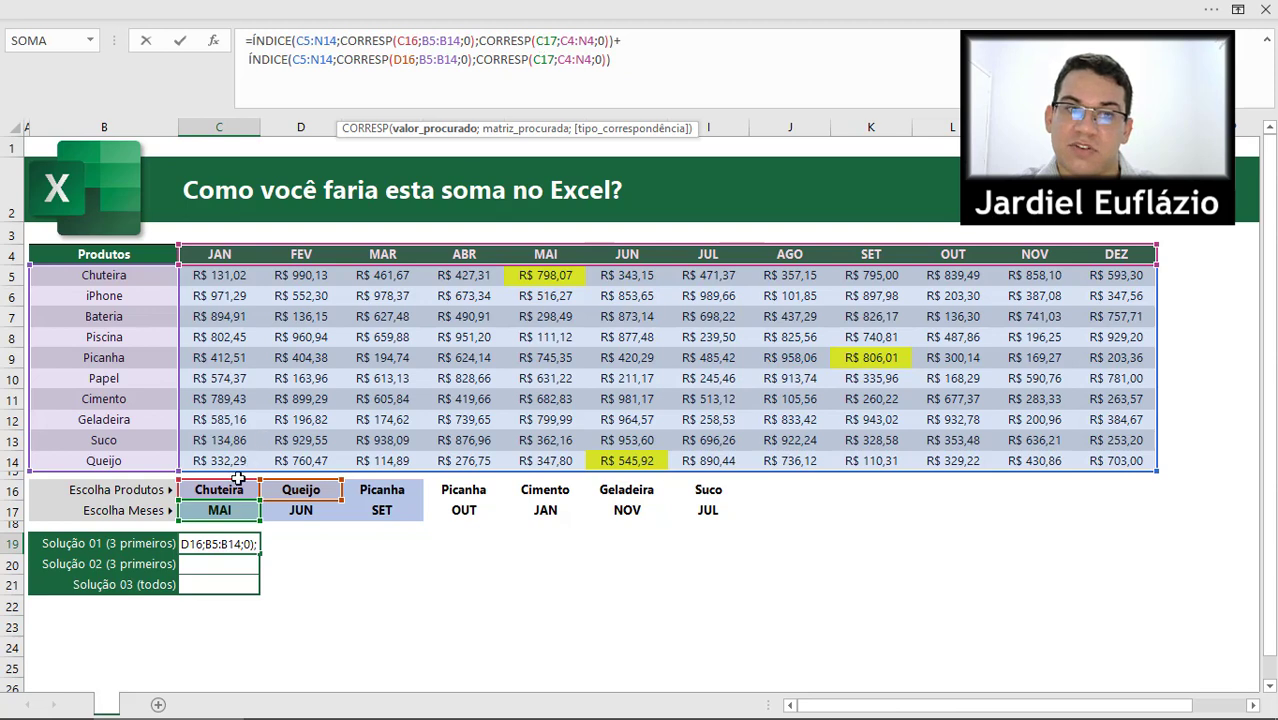
{"action": "left_click", "coordinate": [540, 59]}
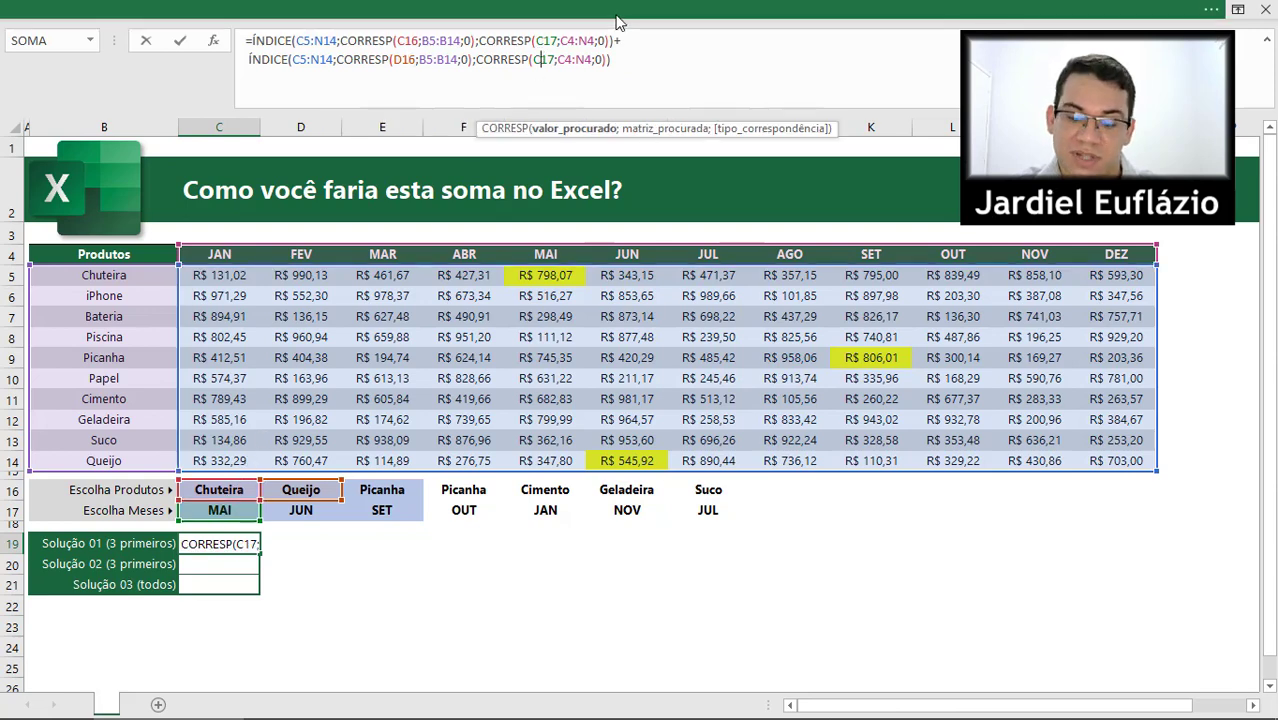
{"action": "key", "text": "BackSpace"}
{"action": "type", "text": "D"}
{"action": "left_click", "coordinate": [560, 60]}
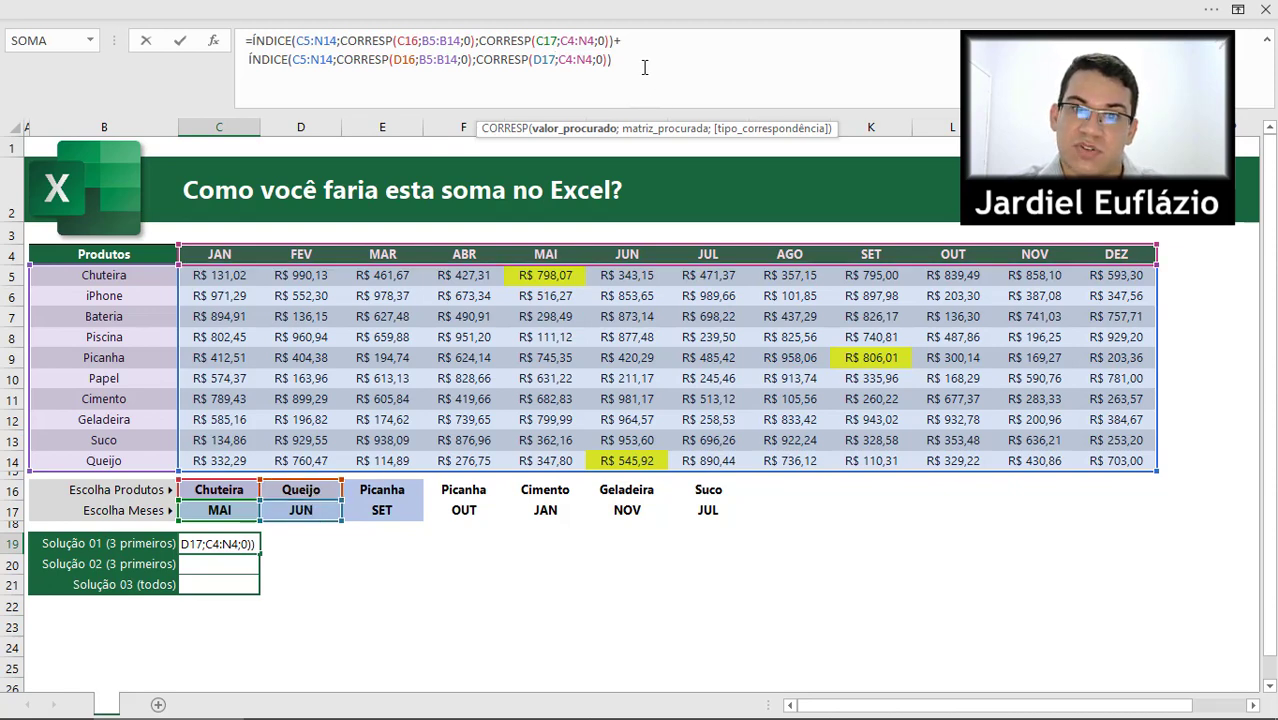
Evaluate the second ÍNDICE term within the formula to check its value, and restore the expression
{"action": "left_click", "coordinate": [618, 40]}
{"action": "type", "text": "+"}
{"action": "left_click_drag", "start_coordinate": [612, 40], "coordinate": [251, 40]}
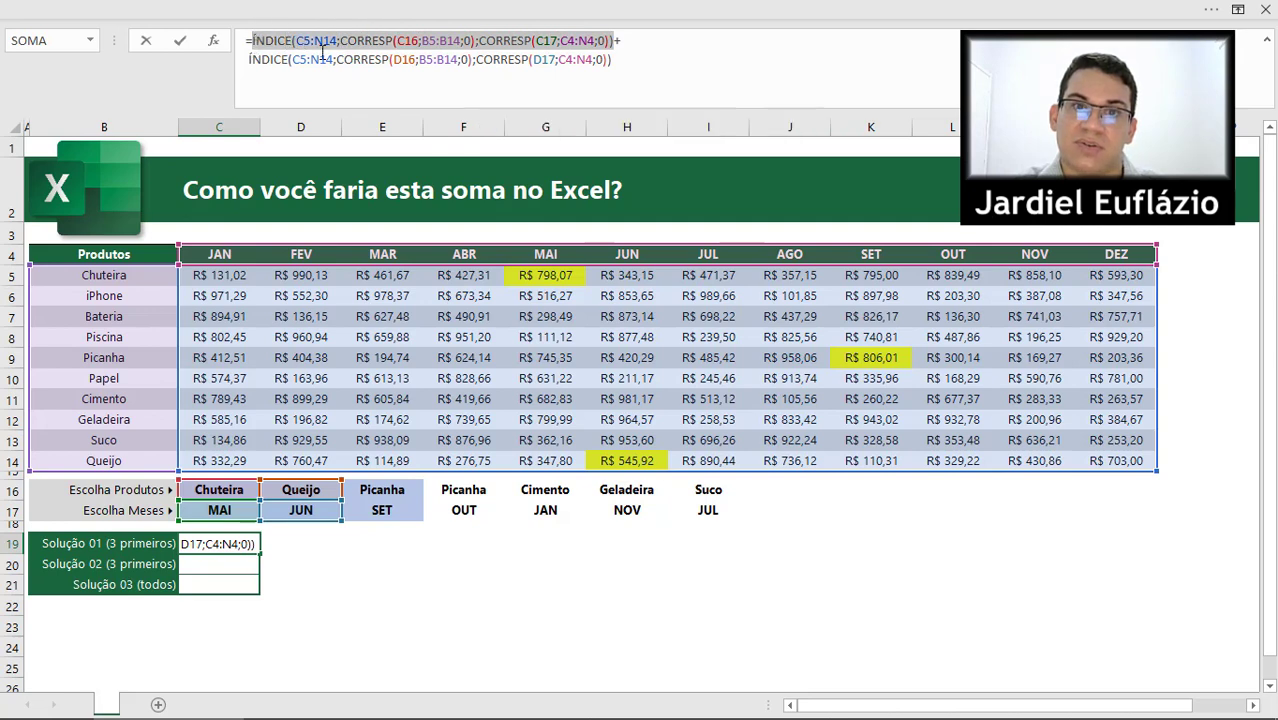
{"action": "left_click_drag", "start_coordinate": [617, 62], "coordinate": [252, 65]}
{"action": "key", "text": "ctrl+c"}
{"action": "key", "text": "F9"}
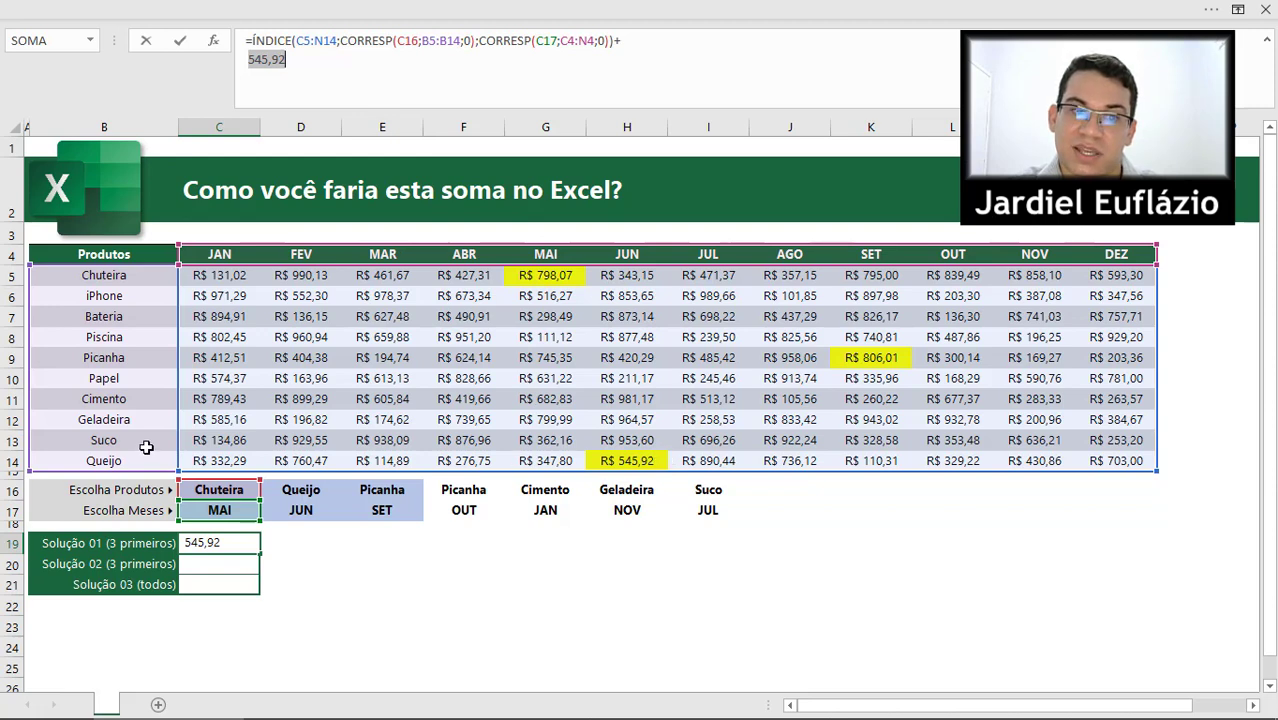
{"action": "key", "text": "ctrl+v"}
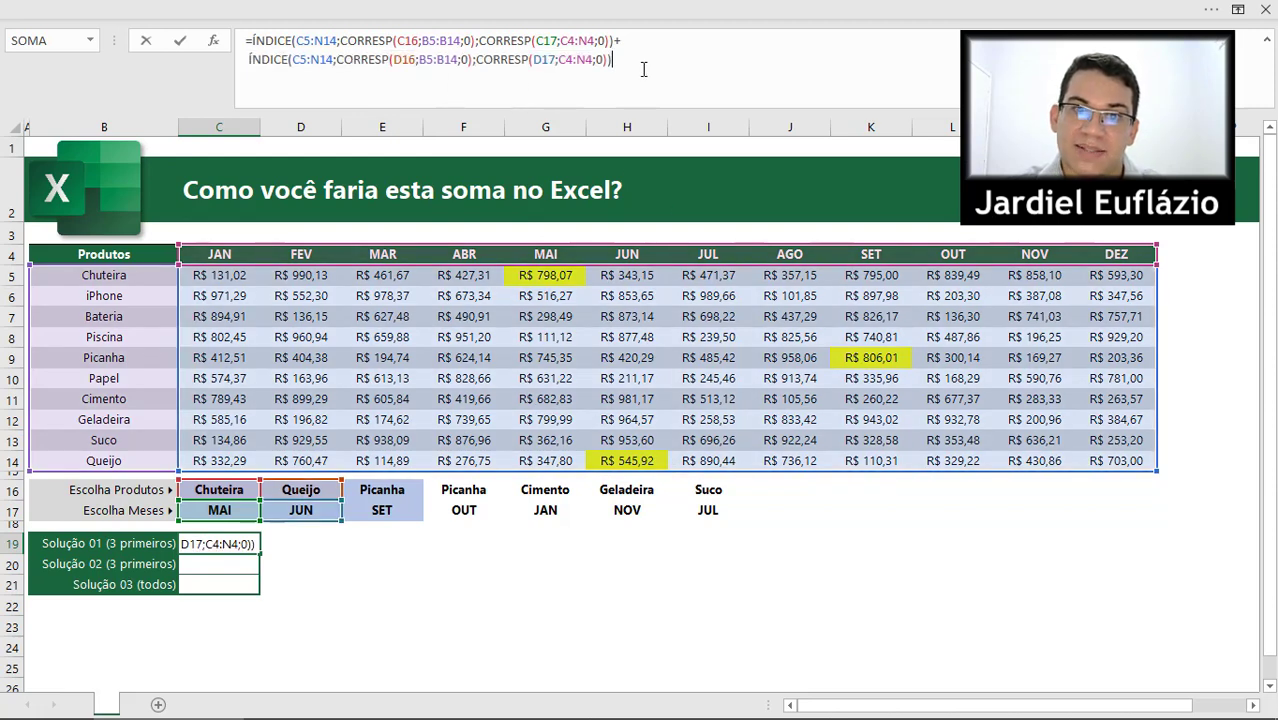
Add a plus sign and a copy of the second ÍNDICE term on a third line of the formula
{"action": "type", "text": "+"}
{"action": "key", "text": "alt+Return"}
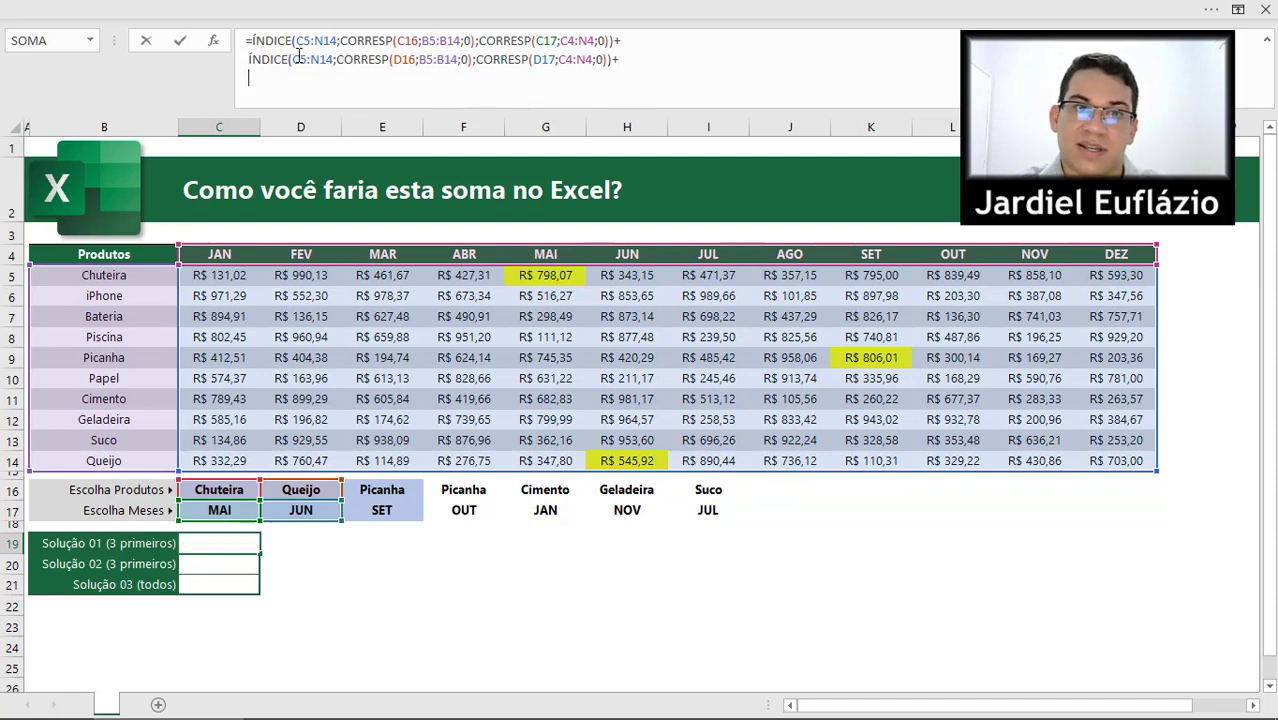
{"action": "left_click_drag", "start_coordinate": [248, 59], "coordinate": [617, 62]}
{"action": "key", "text": "ctrl+c"}
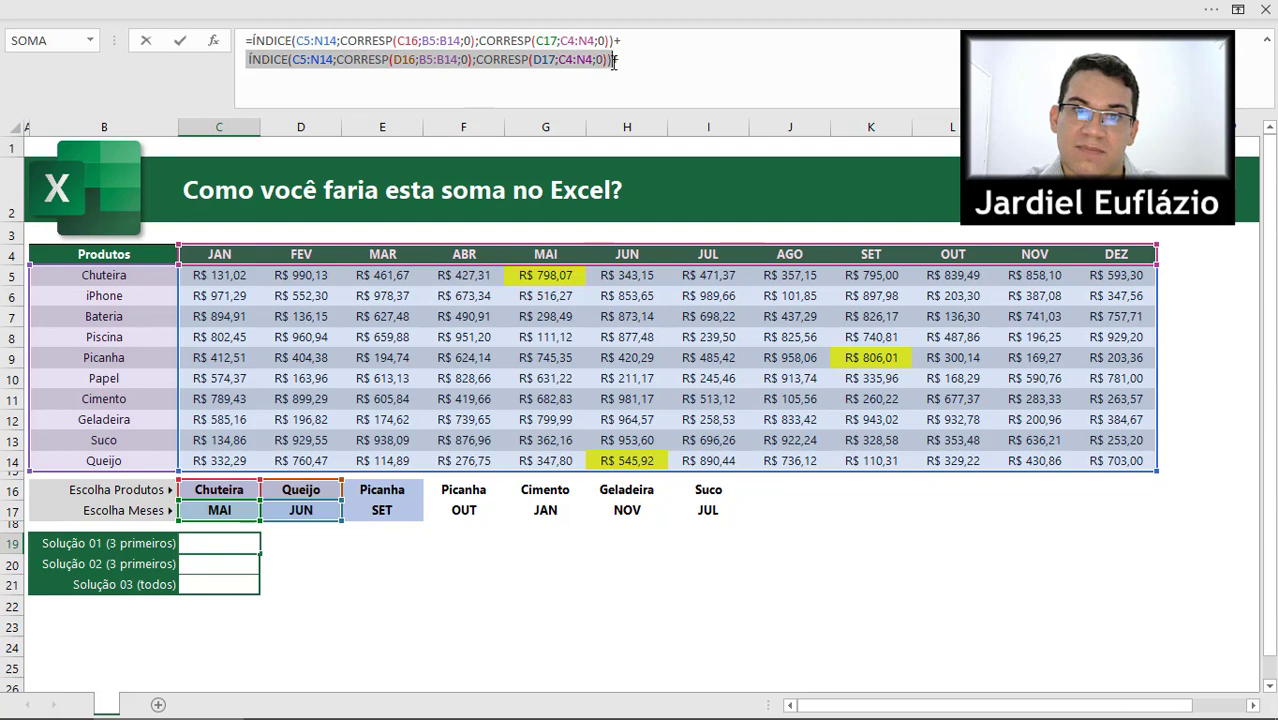
{"action": "left_click", "coordinate": [516, 91]}
{"action": "key", "text": "ctrl+v"}
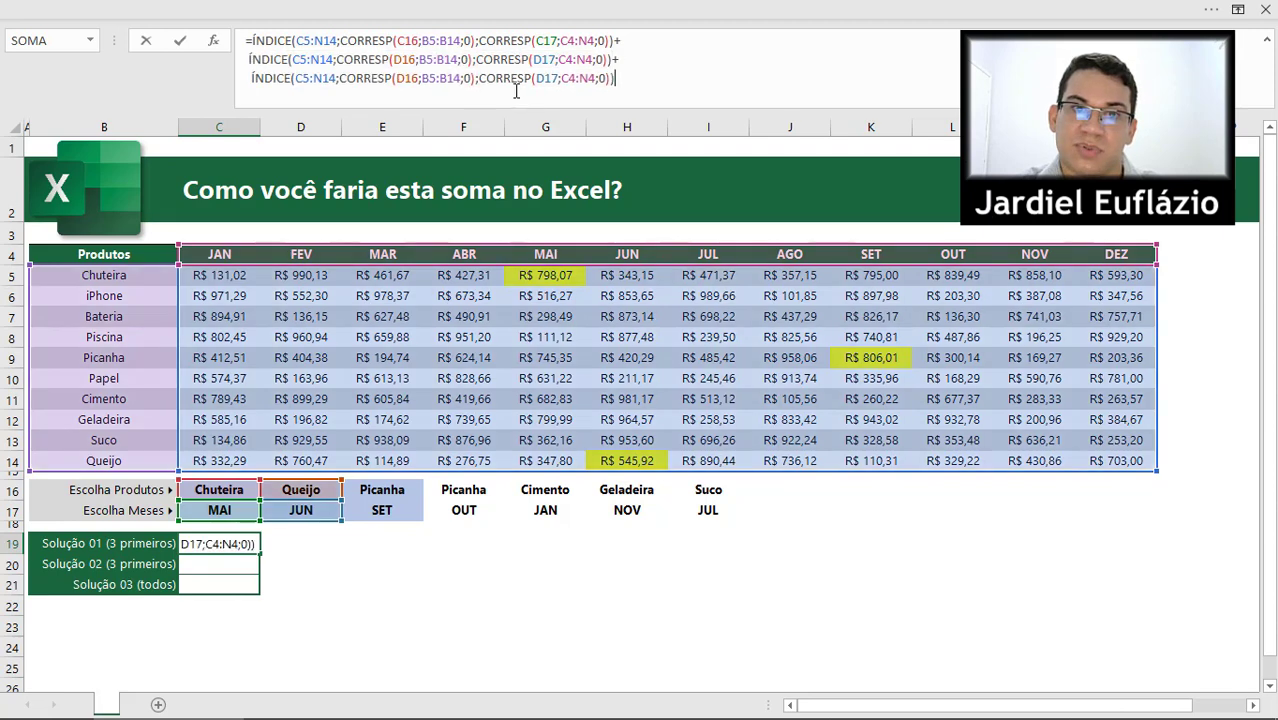
Change the third ÍNDICE term's lookup values to E16 for the product and E17 for the month
{"action": "left_click", "coordinate": [395, 75]}
{"action": "key", "text": "Delete"}
{"action": "type", "text": "E"}
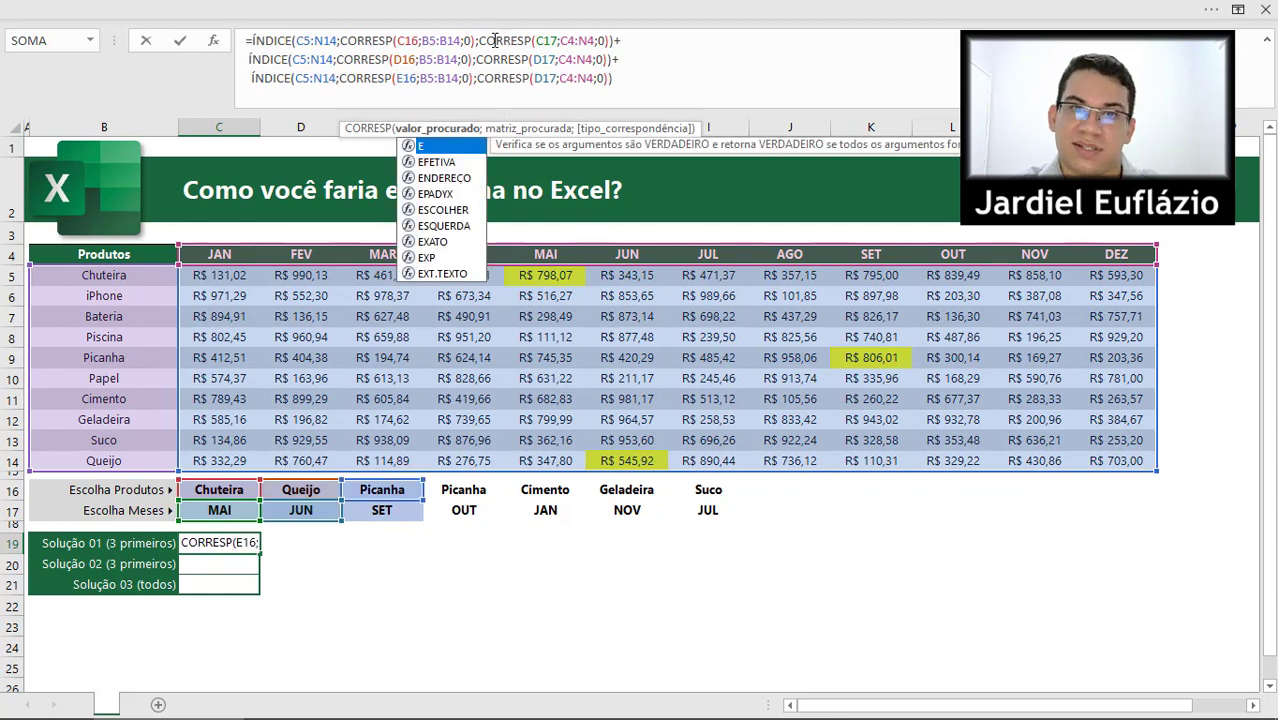
{"action": "left_click", "coordinate": [455, 79]}
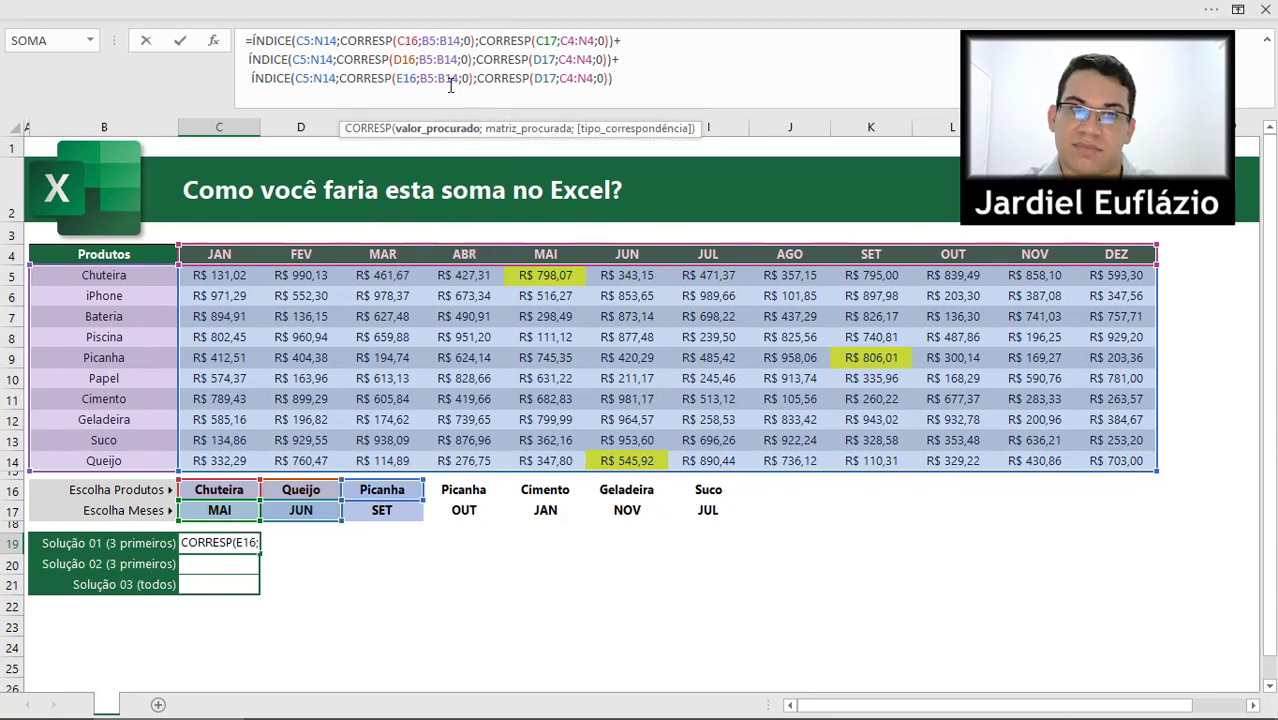
{"action": "left_click", "coordinate": [541, 78]}
{"action": "key", "text": "BackSpace"}
{"action": "type", "text": "E"}
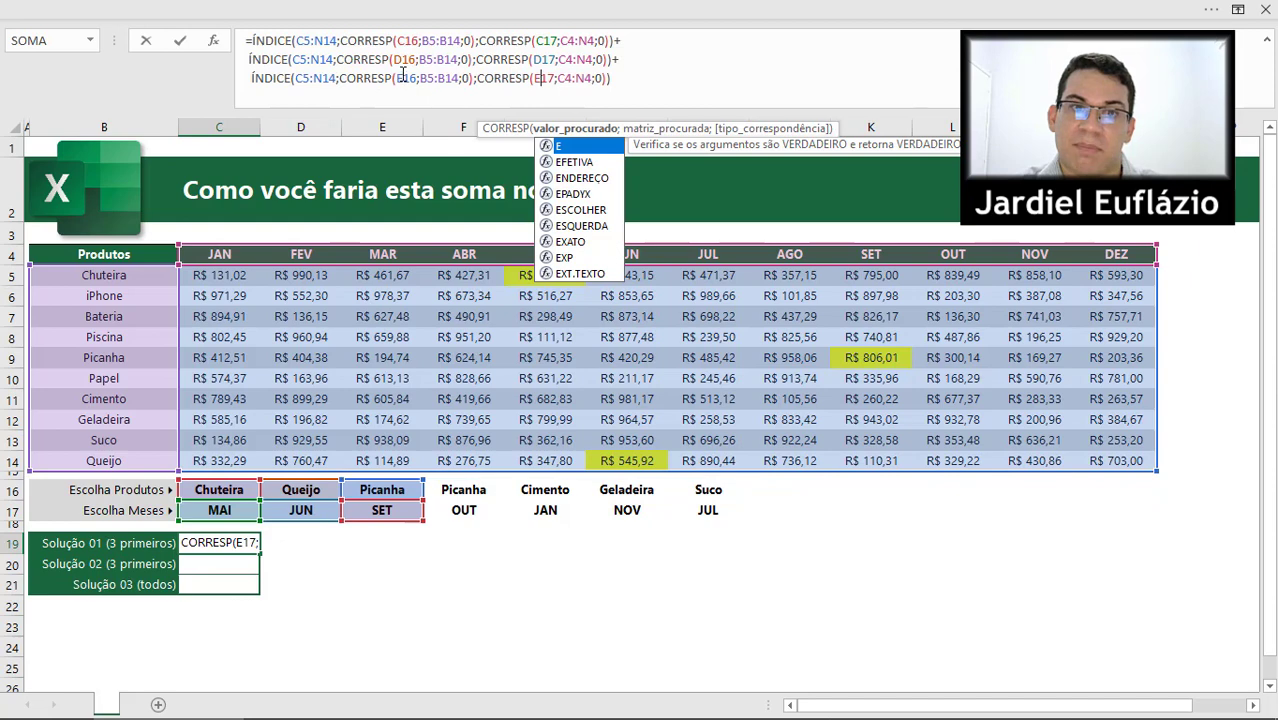
Evaluate the third ÍNDICE term within the formula to check its value, and restore the expression
{"action": "left_click_drag", "start_coordinate": [612, 78], "coordinate": [250, 88]}
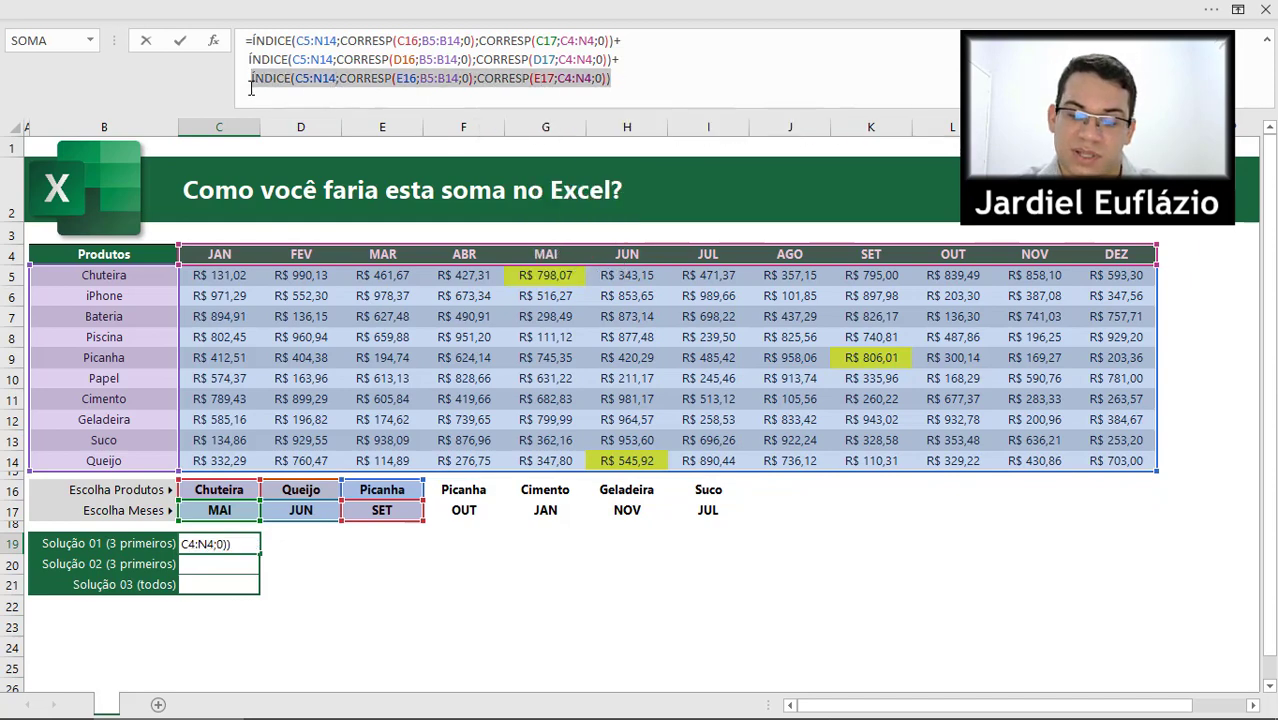
{"action": "key", "text": "F9"}
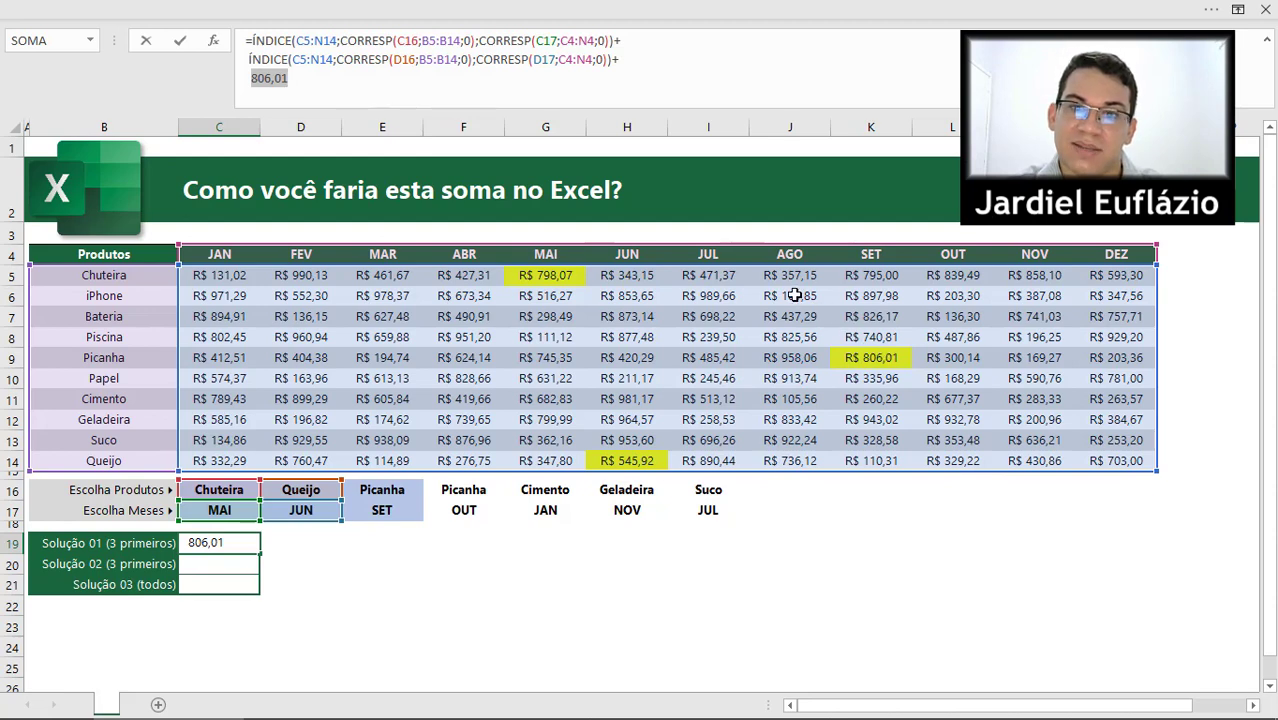
{"action": "key", "text": "ctrl+z"}
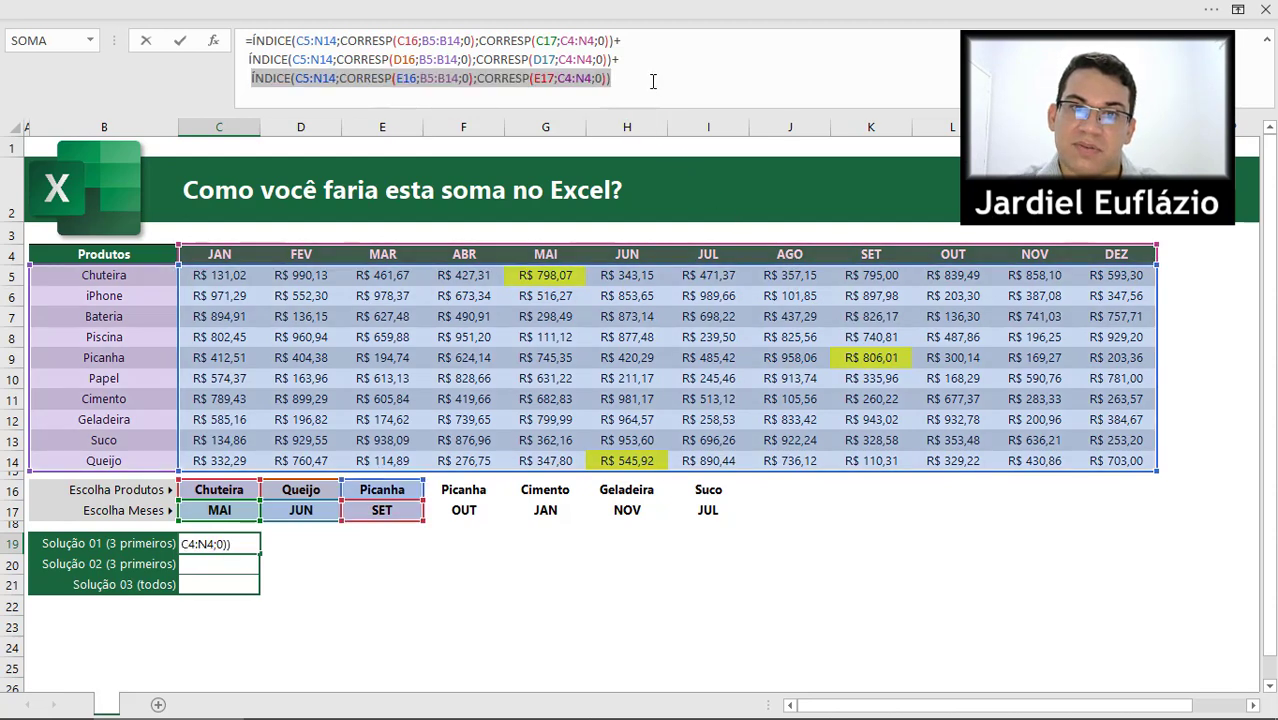
Enter the completed three-term ÍNDICE sum in C19 and select that cell again
{"action": "left_click", "coordinate": [652, 78]}
{"action": "key", "text": "ctrl+Return"}
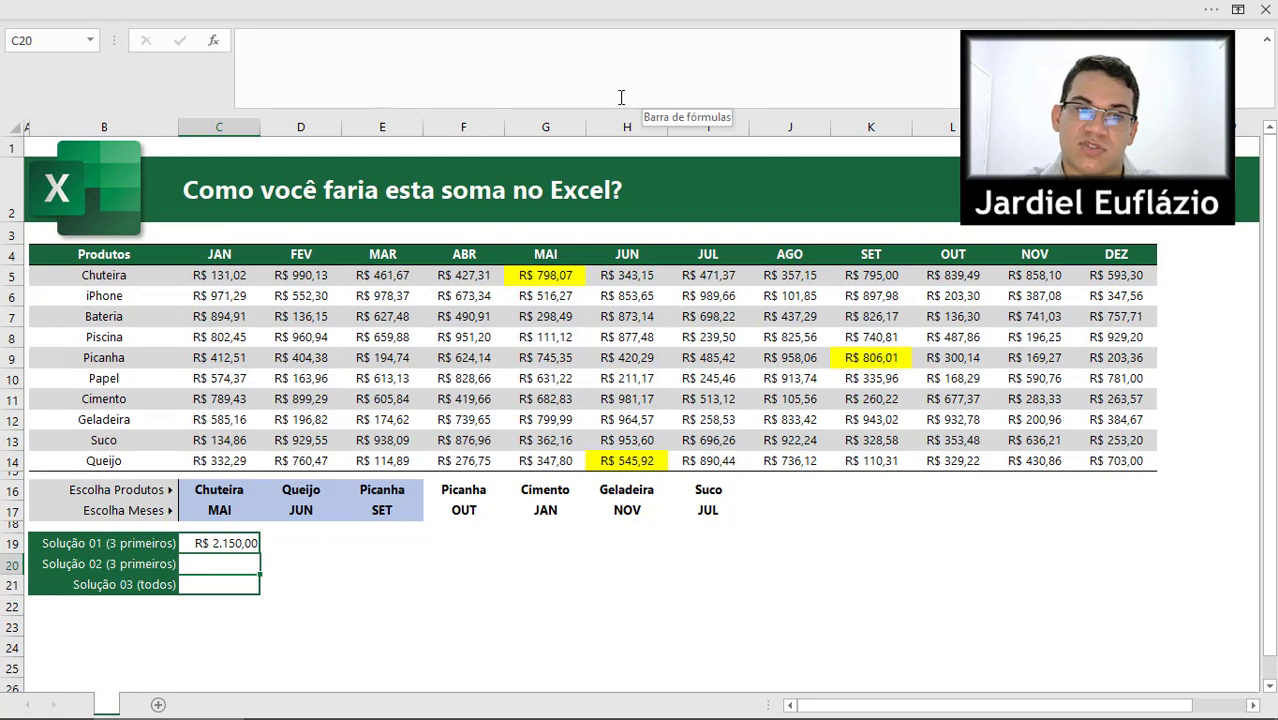
{"action": "left_click", "coordinate": [235, 537]}
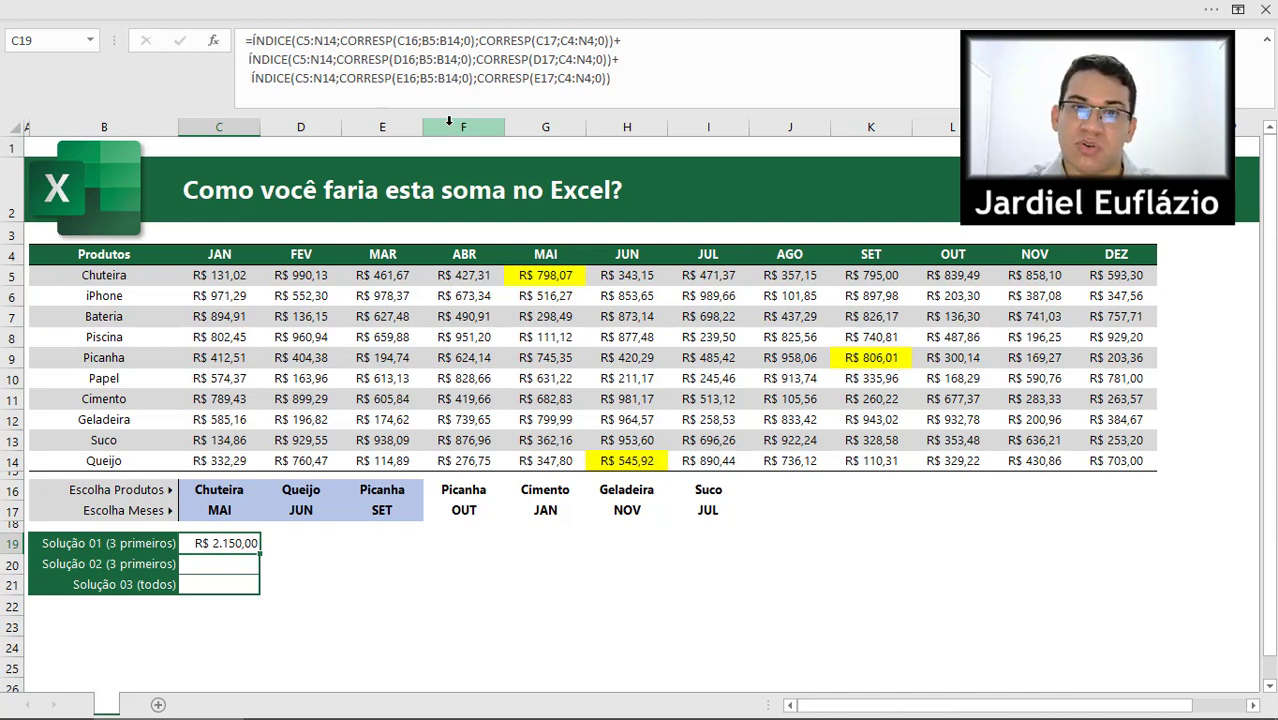
Compare the three ÍNDICE terms in C19, examining the repeated ranges C5:N14 and B5:B14 and the differing product and month lookup references
{"action": "left_click", "coordinate": [651, 80]}
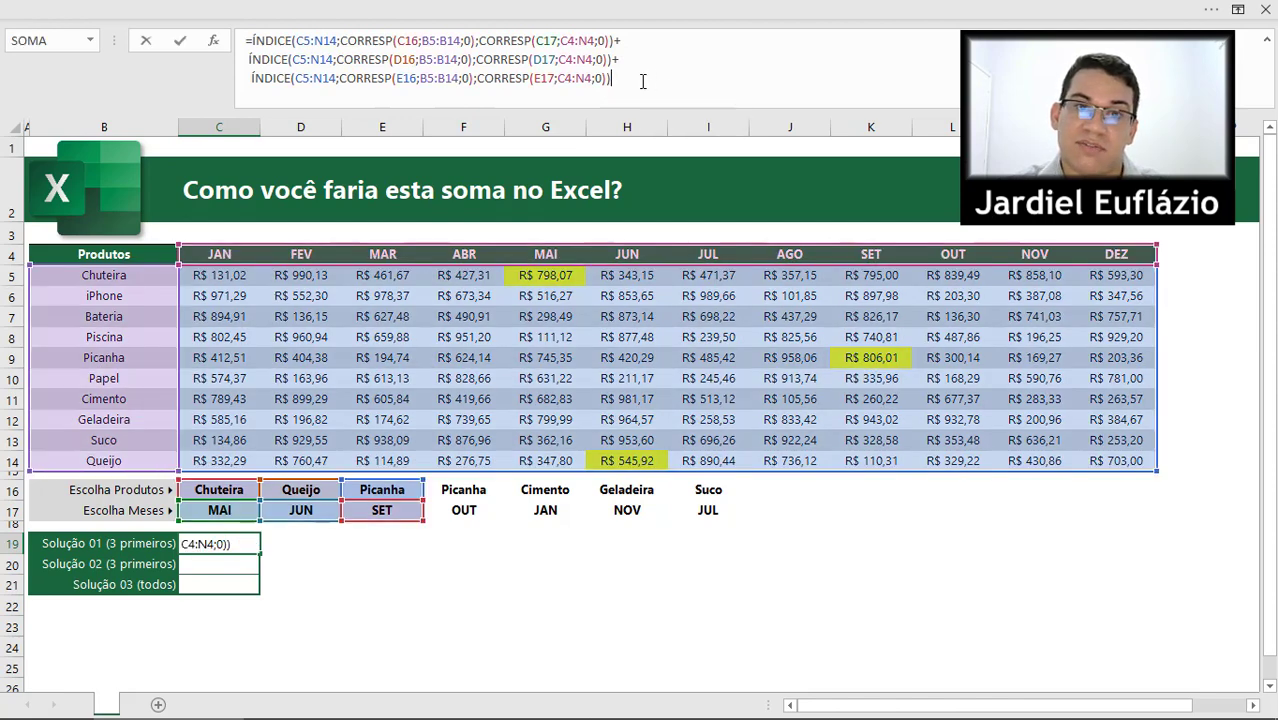
{"action": "double_click", "coordinate": [543, 41]}
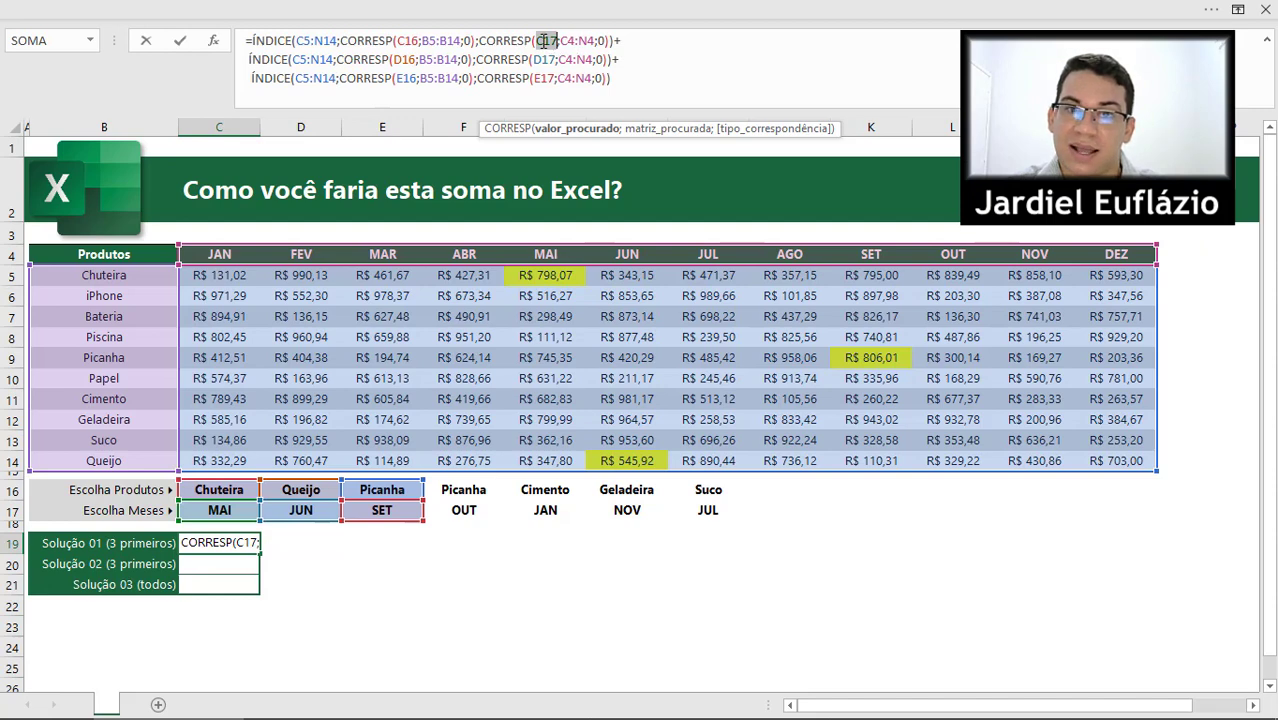
{"action": "type", "text": "C17"}
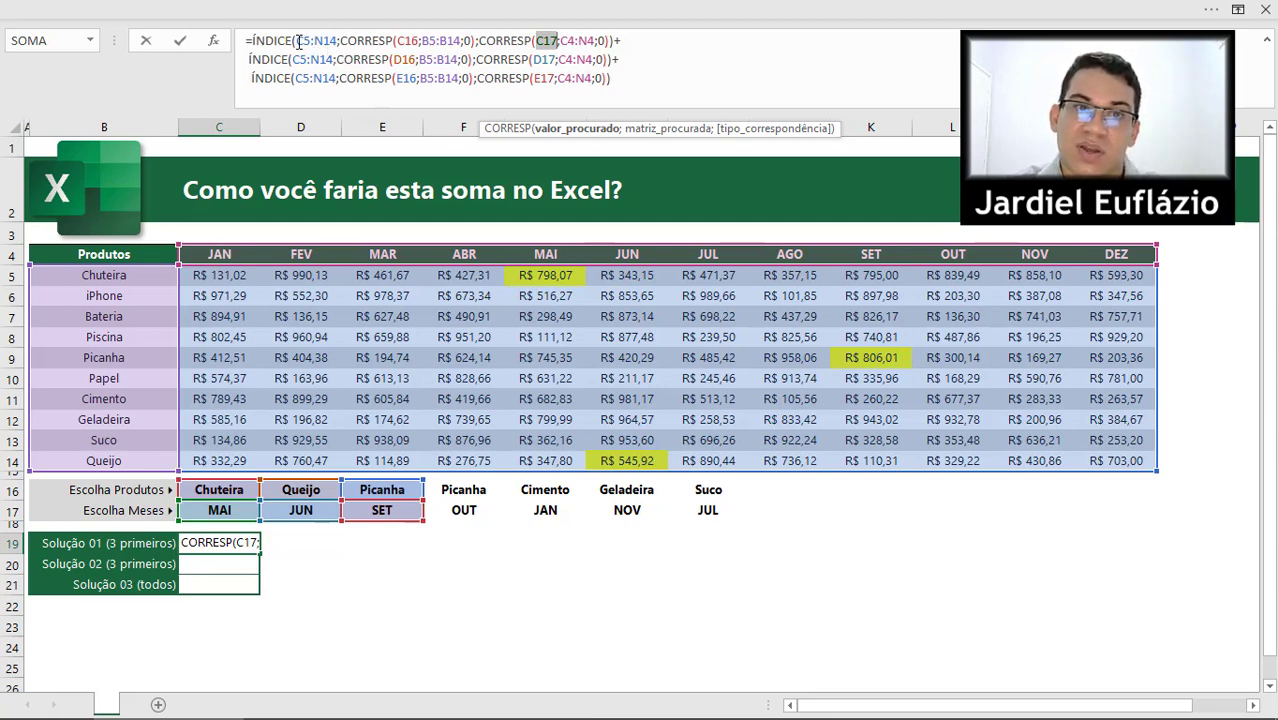
{"action": "left_click_drag", "start_coordinate": [296, 41], "coordinate": [333, 59]}
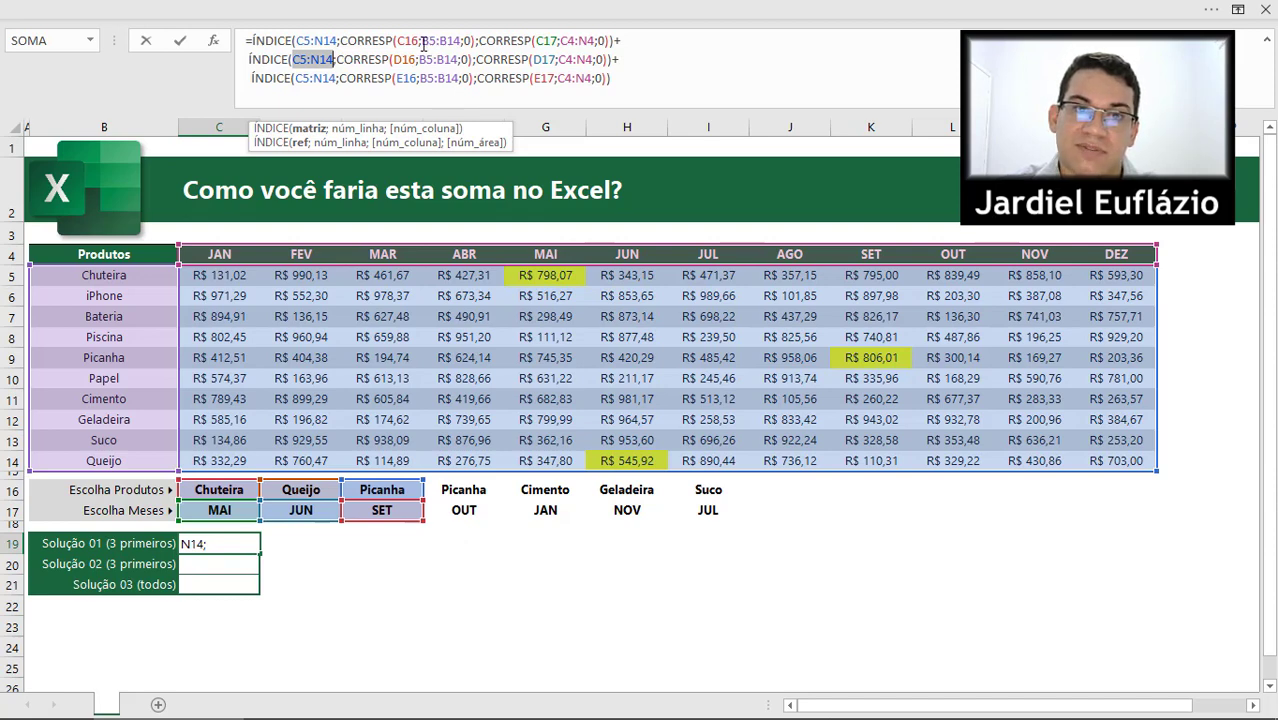
{"action": "left_click_drag", "start_coordinate": [421, 42], "coordinate": [460, 42]}
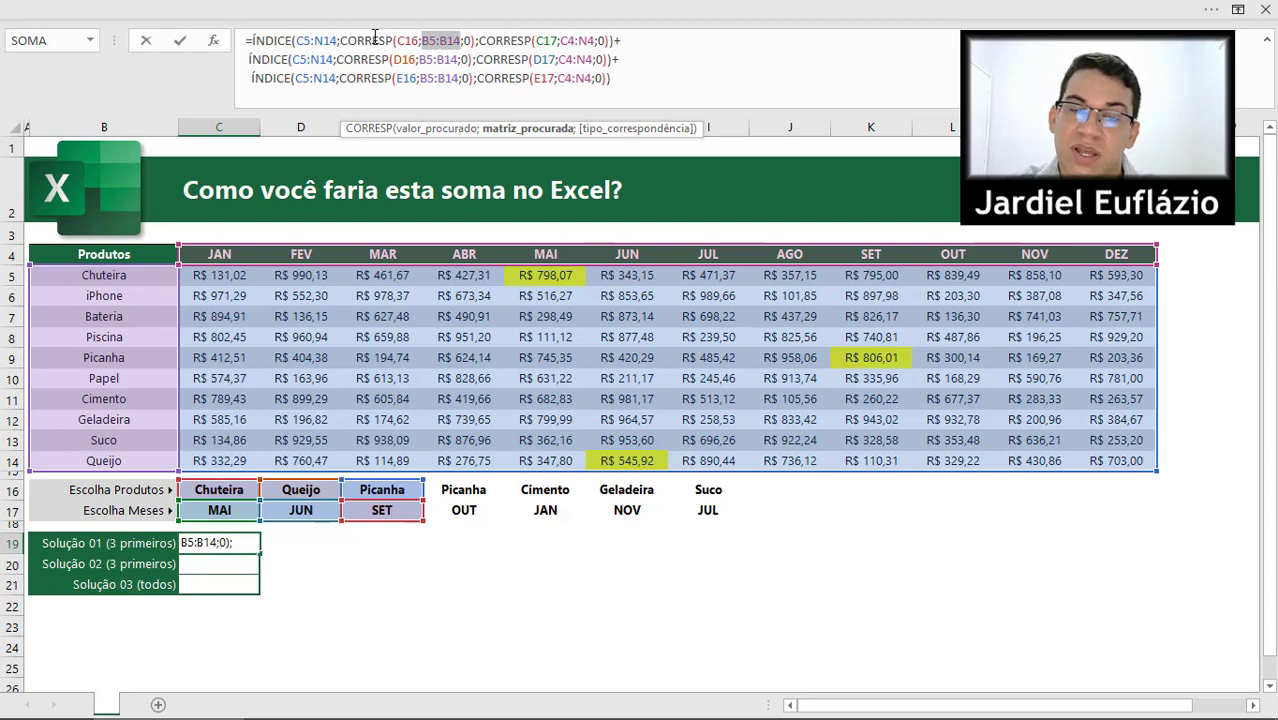
{"action": "left_click_drag", "start_coordinate": [341, 40], "coordinate": [475, 40]}
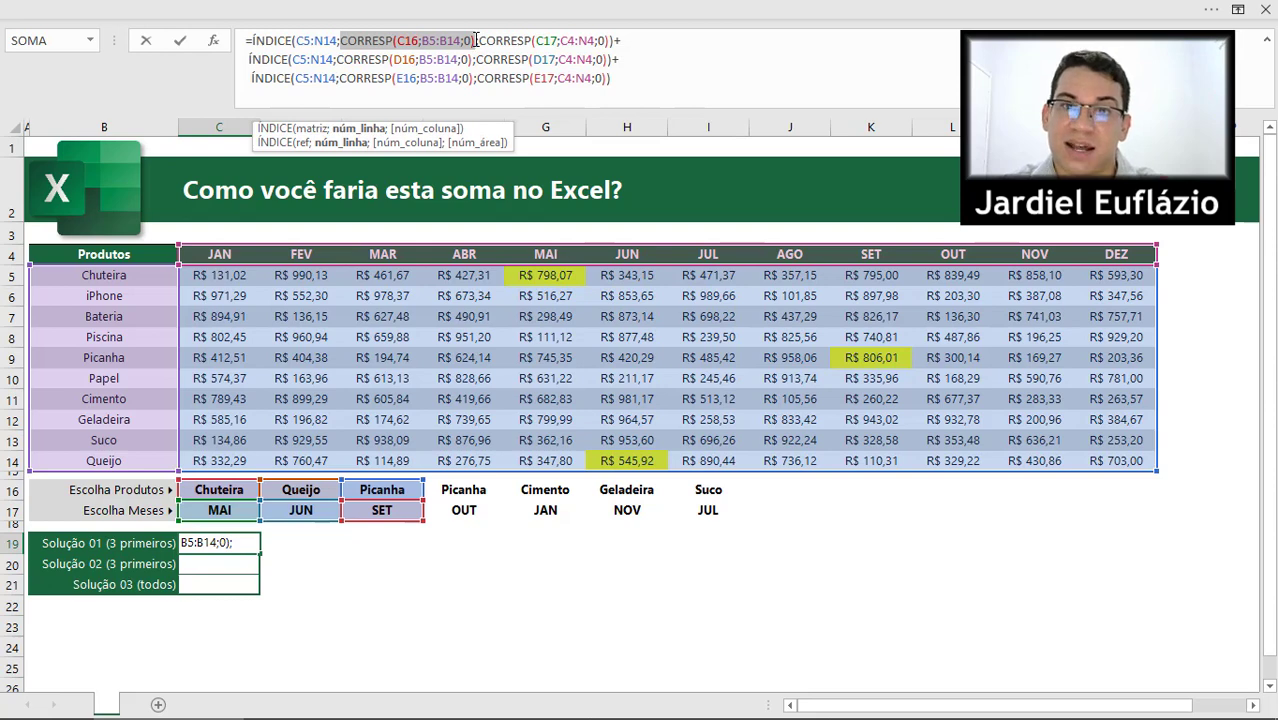
{"action": "left_click", "coordinate": [411, 61]}
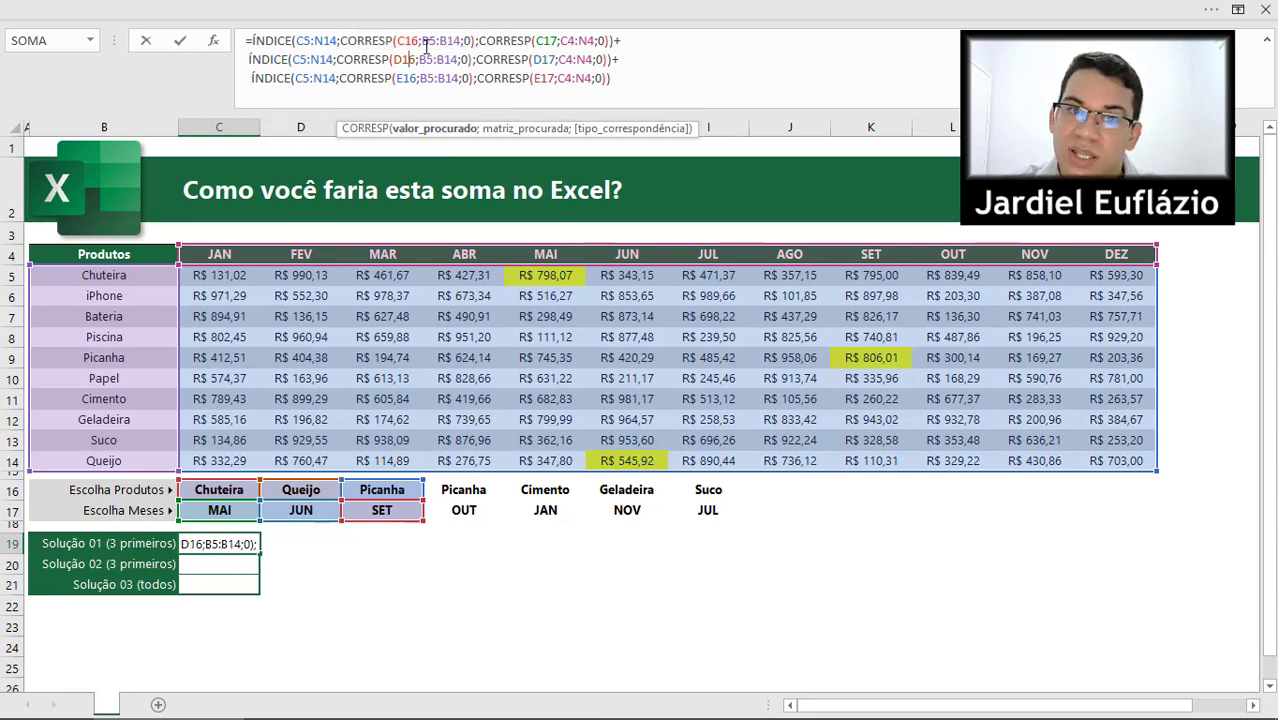
{"action": "left_click_drag", "start_coordinate": [397, 43], "coordinate": [411, 36]}
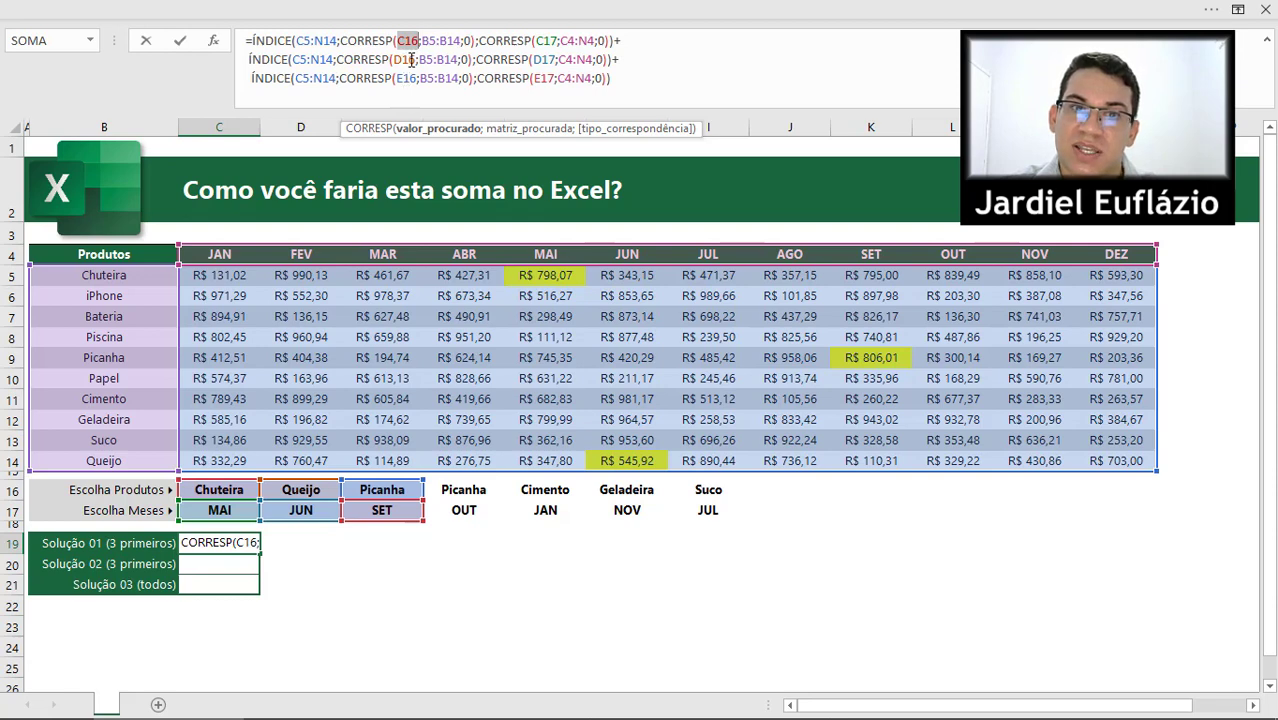
{"action": "double_click", "coordinate": [405, 78]}
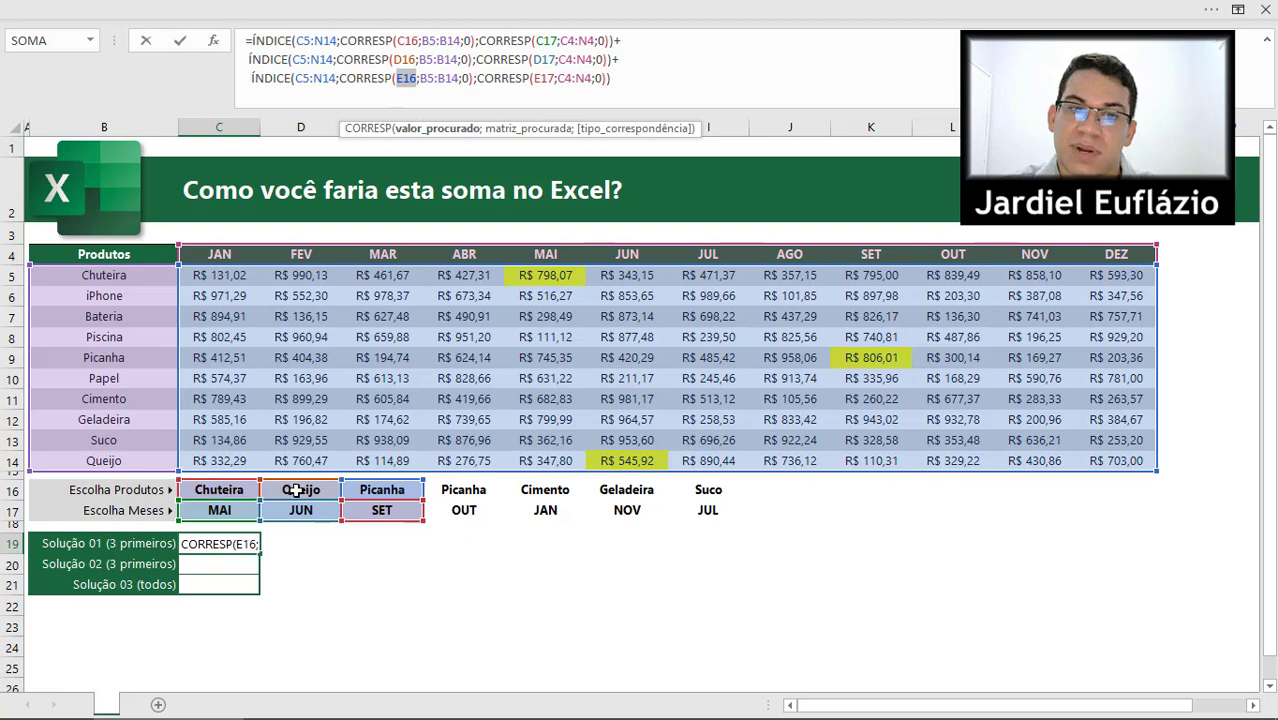
Extend the product lookup value in the first ÍNDICE term to the range C16:E16
{"action": "left_click", "coordinate": [420, 41]}
{"action": "key", "text": "Right"}
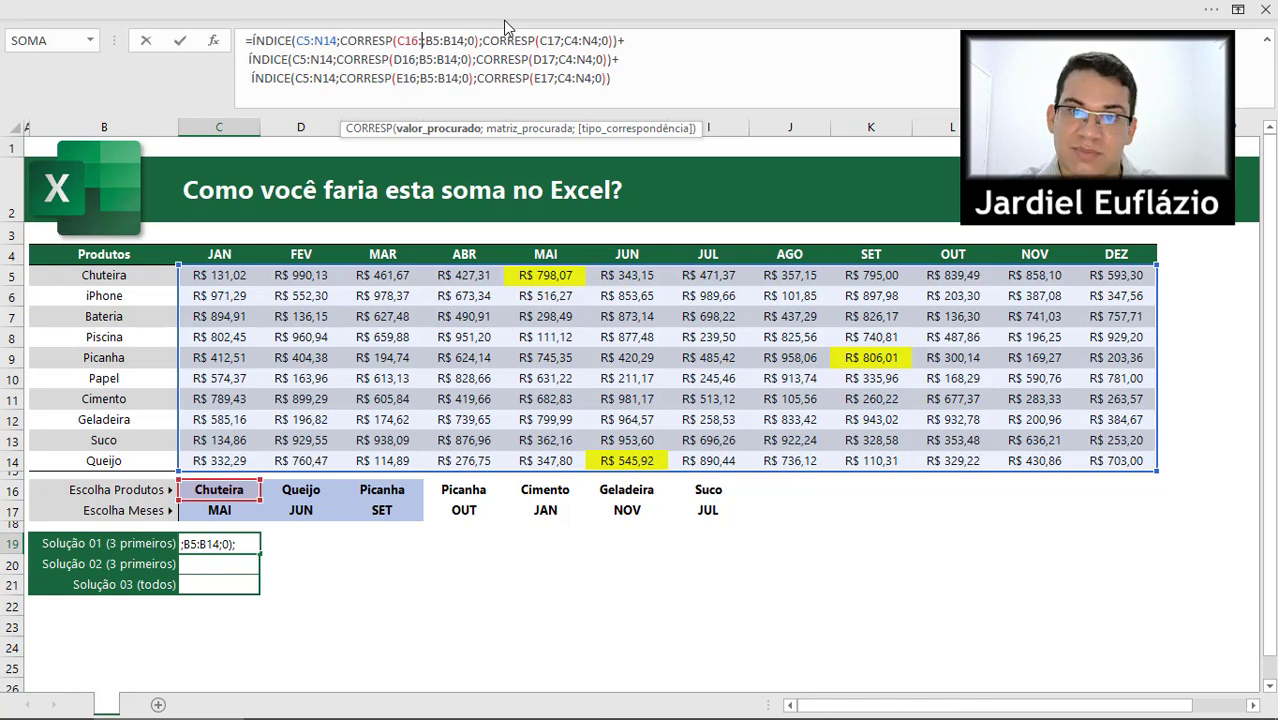
{"action": "type", "text": ":E16"}
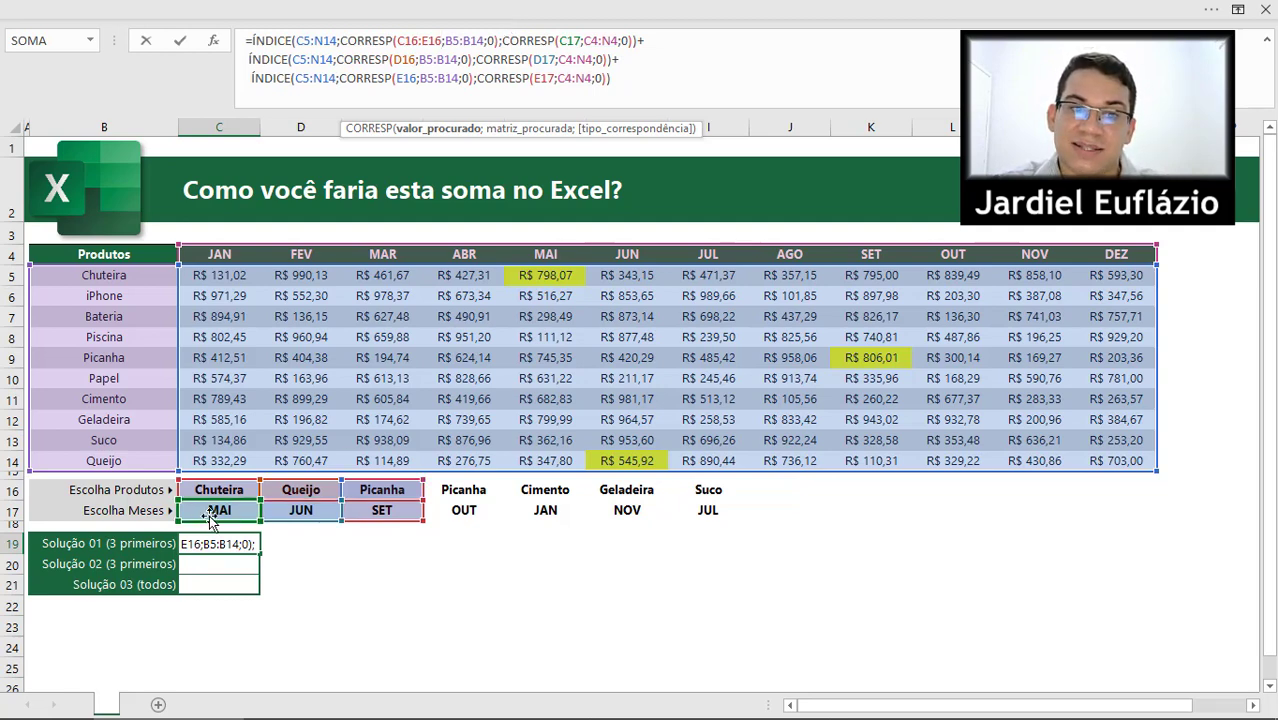
{"action": "left_click", "coordinate": [571, 41]}
{"action": "left_click", "coordinate": [543, 59]}
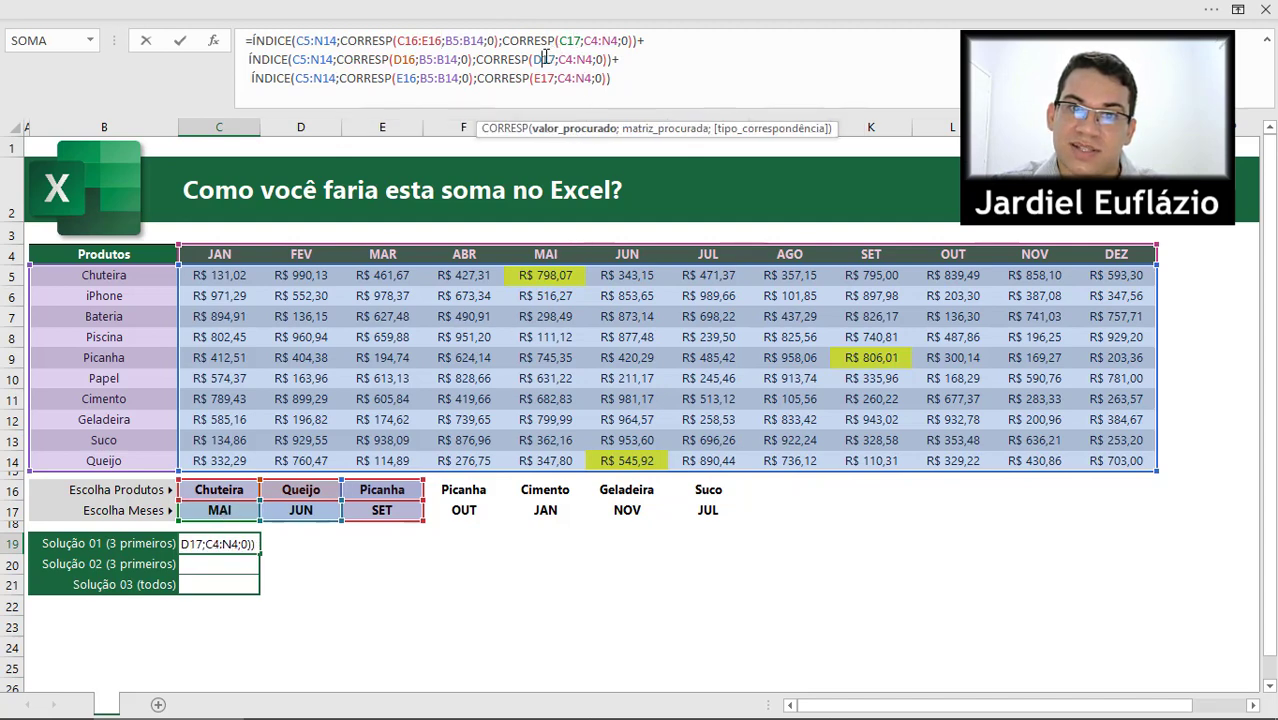
Extend the month lookup value in the first ÍNDICE term to C17:E17 and delete the second and third ÍNDICE terms
{"action": "left_click", "coordinate": [548, 78]}
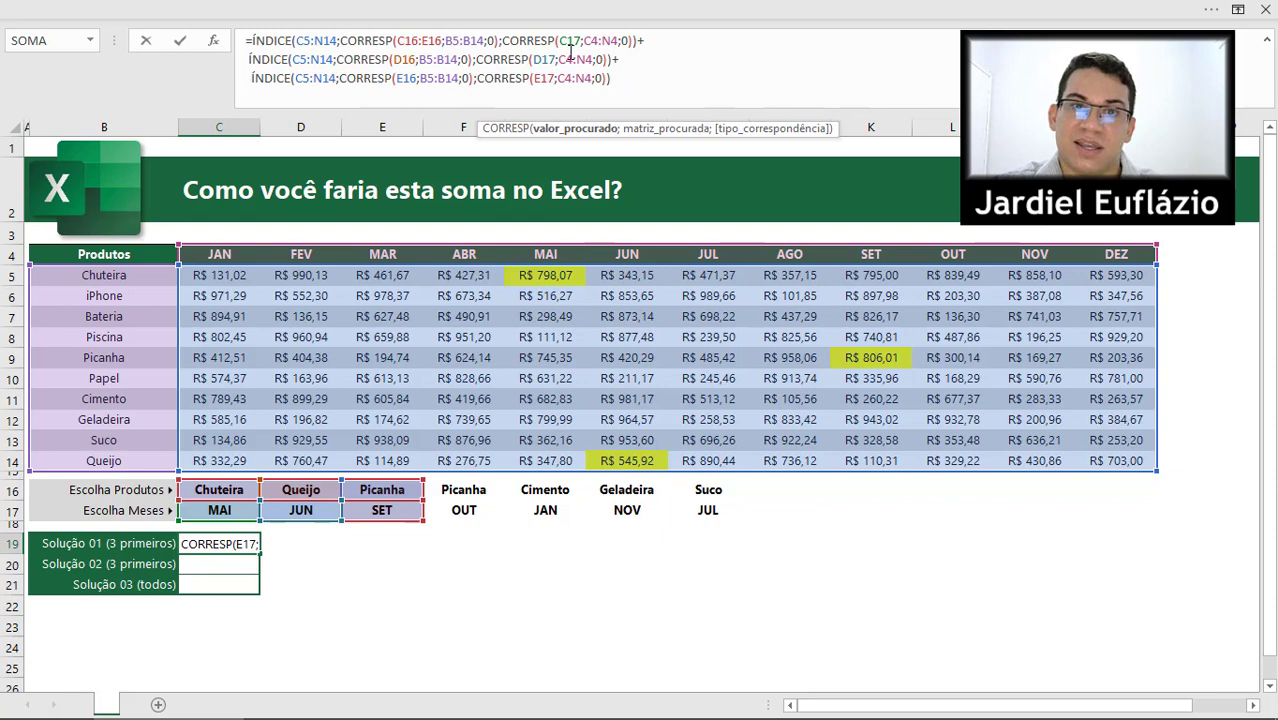
{"action": "left_click", "coordinate": [581, 42]}
{"action": "type", "text": ":"}
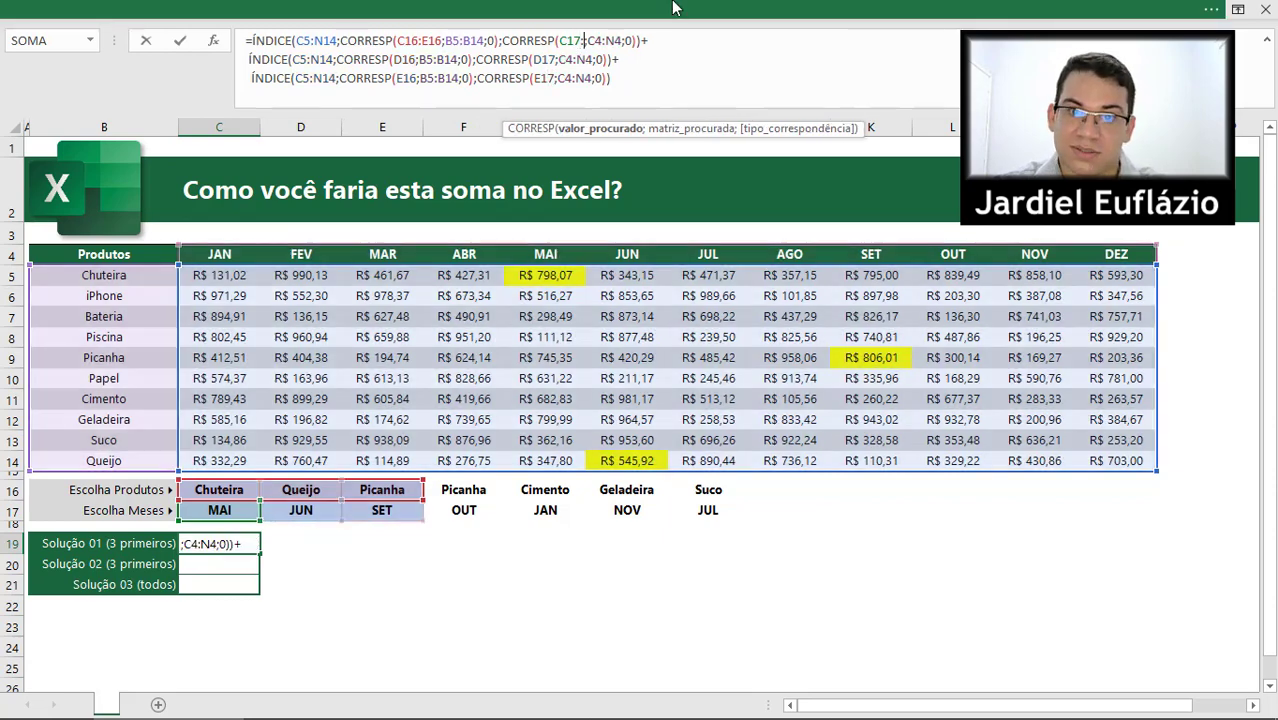
{"action": "type", "text": "E17"}
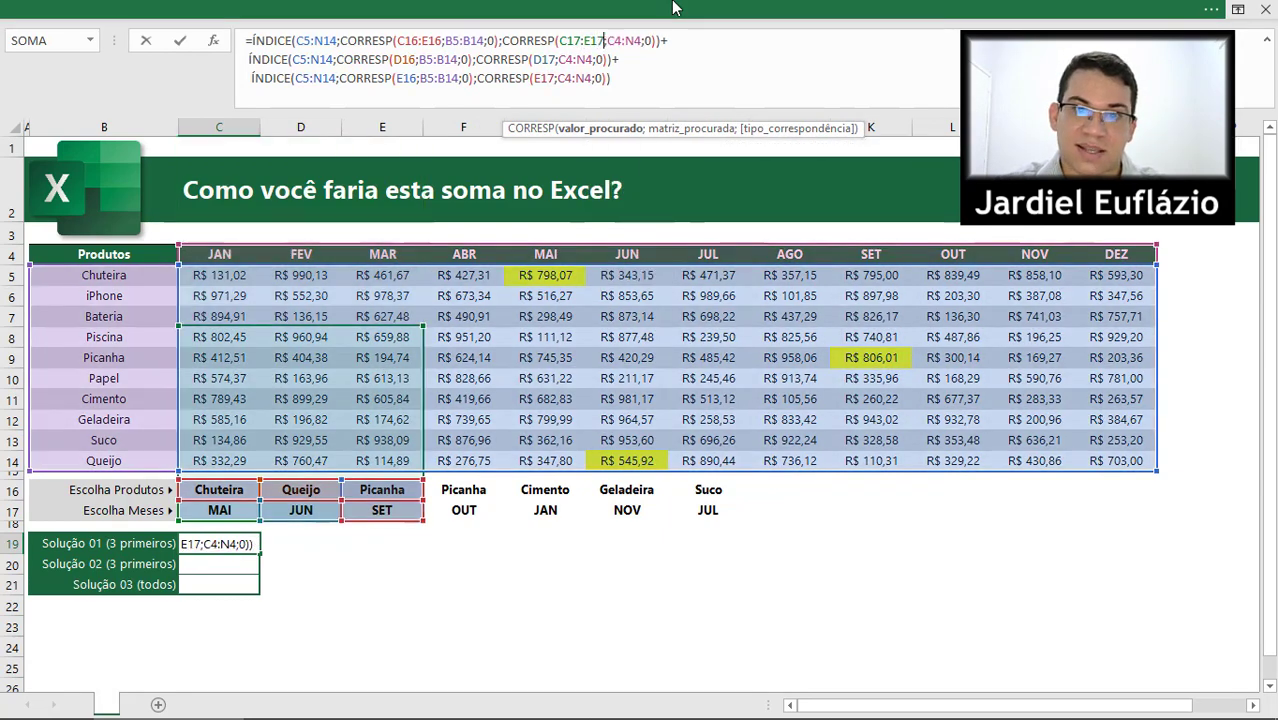
{"action": "left_click_drag", "start_coordinate": [660, 40], "coordinate": [689, 88]}
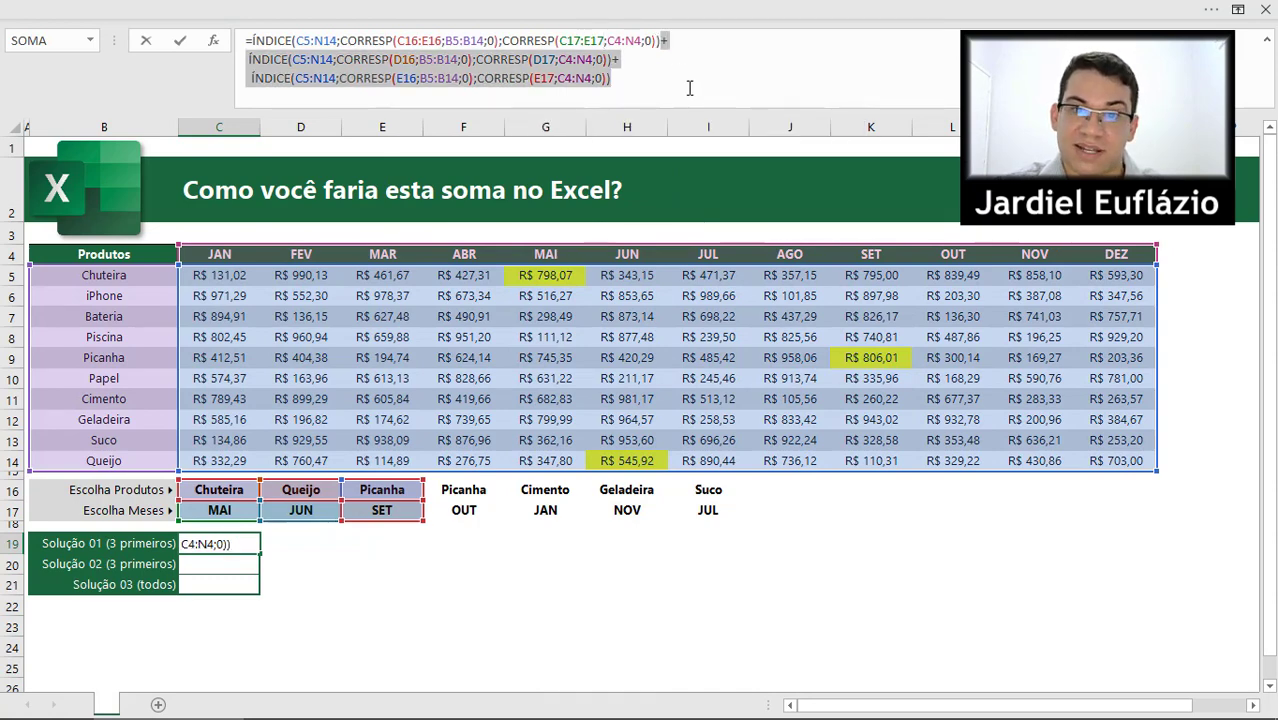
{"action": "key", "text": "BackSpace"}
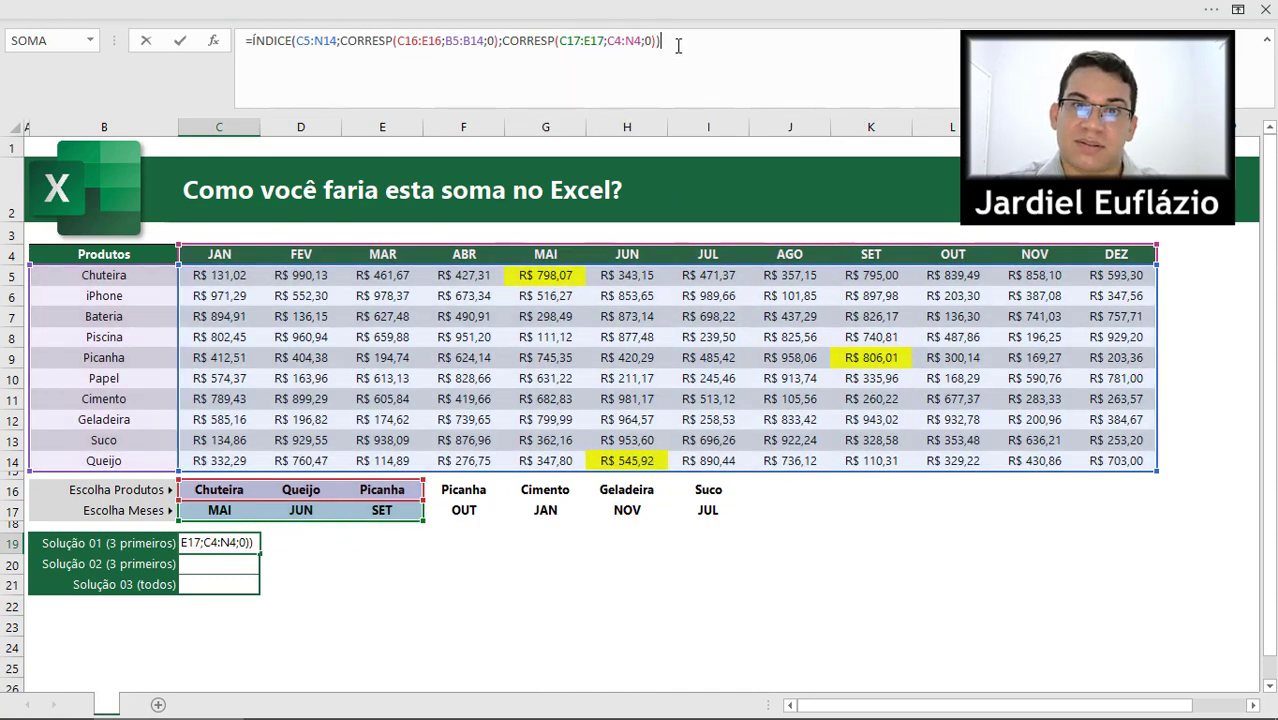
Wrap the remaining ÍNDICE expression in a SOMA function and enter the formula in C19
{"action": "left_click", "coordinate": [252, 41]}
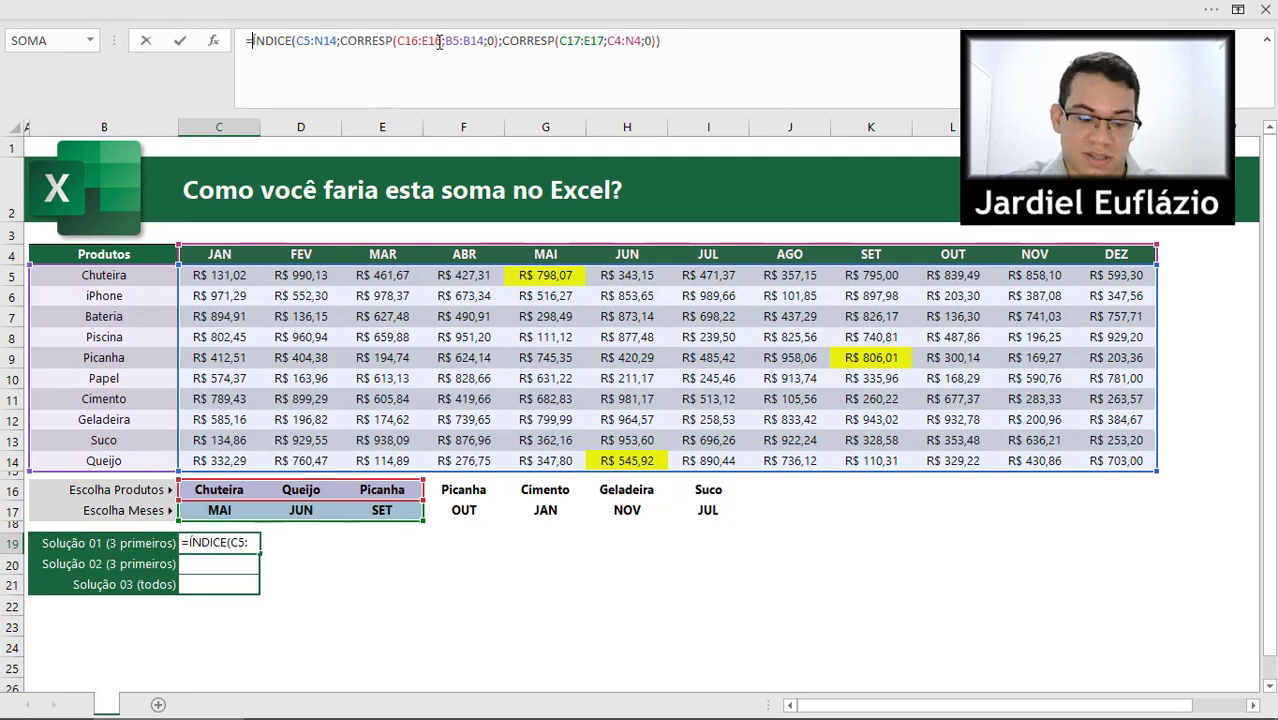
{"action": "type", "text": "SOMA("}
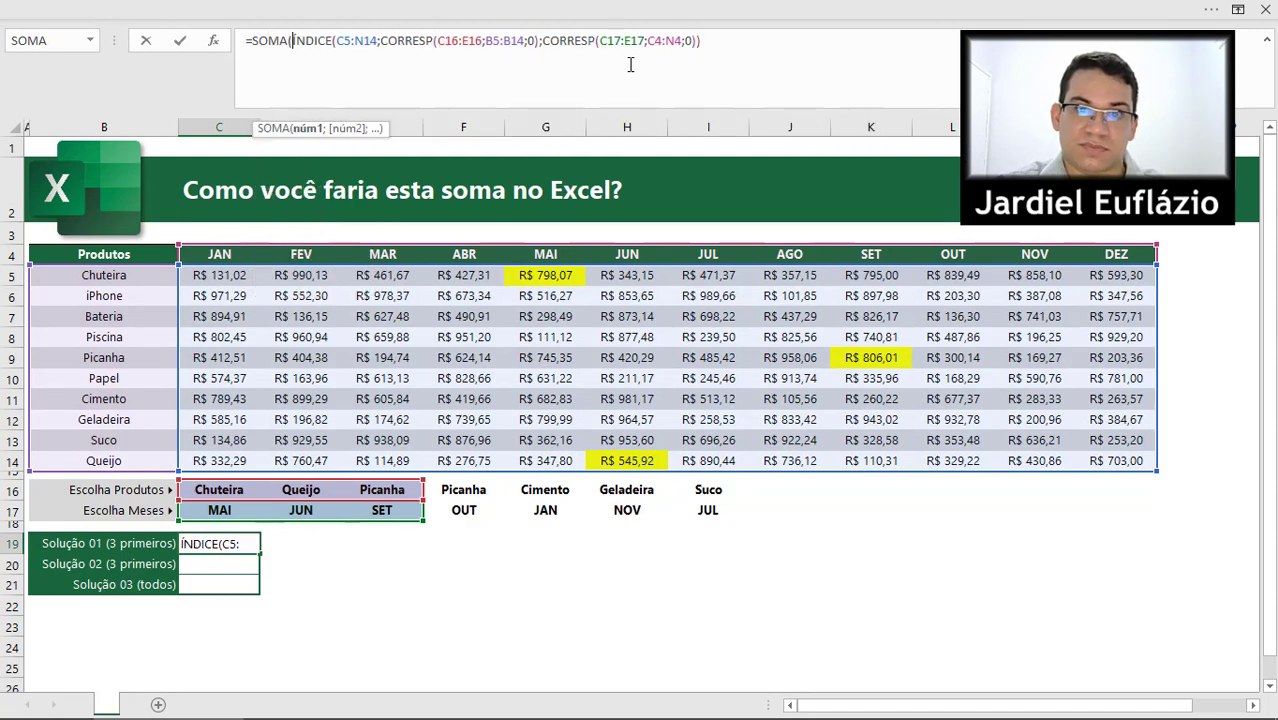
{"action": "left_click", "coordinate": [703, 41]}
{"action": "type", "text": ")"}
{"action": "key", "text": "Return"}
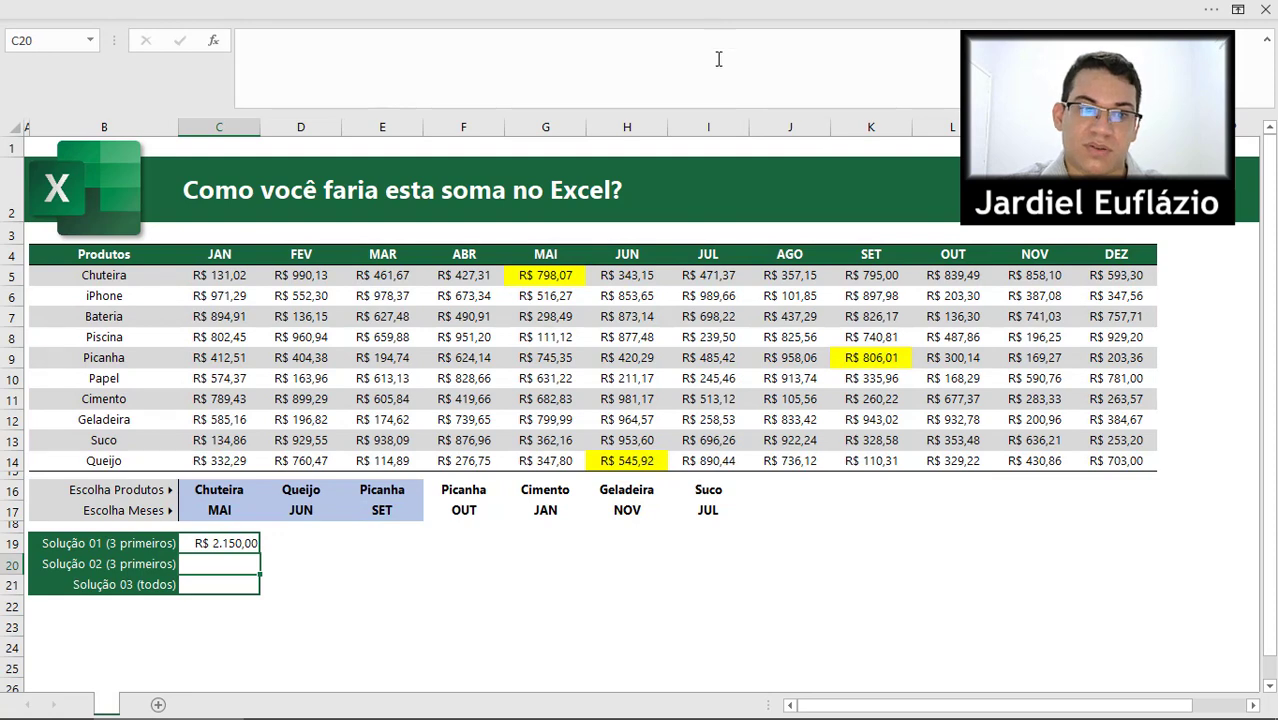
Copy the SOMA formula from C19 into C20 and restore the three-term ÍNDICE sum in C19
{"action": "left_click", "coordinate": [205, 545]}
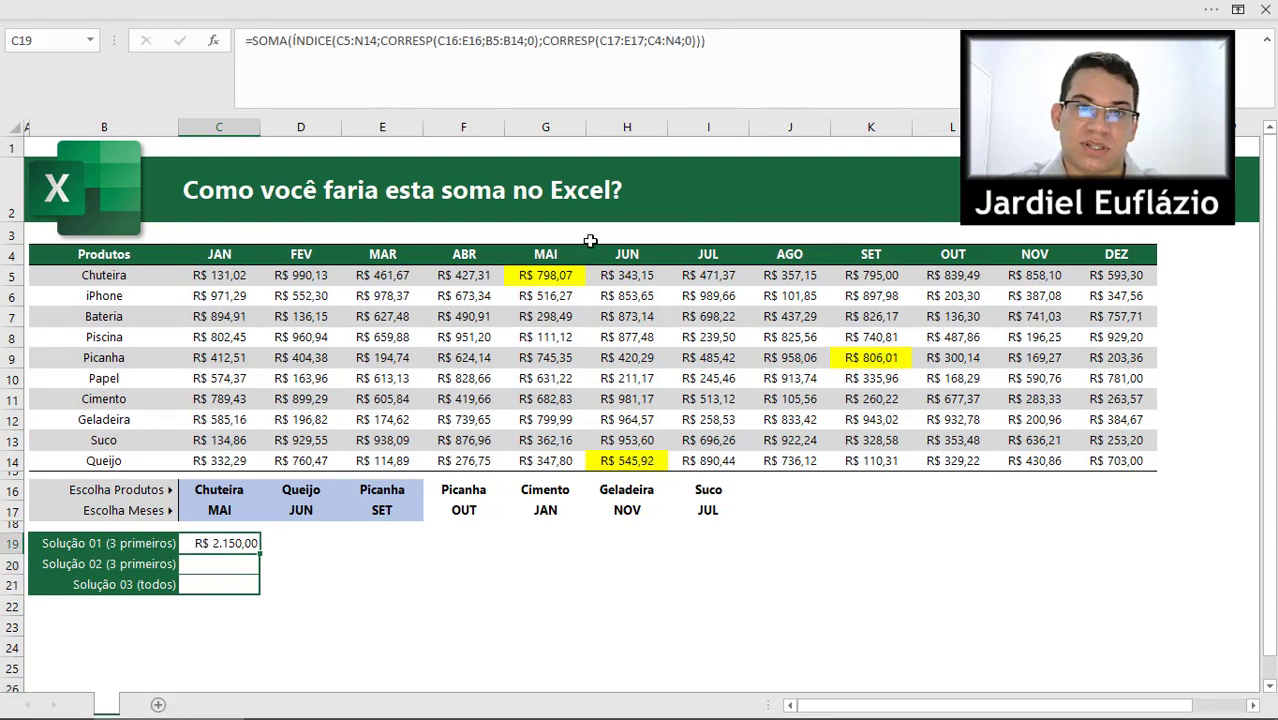
{"action": "left_click_drag", "start_coordinate": [725, 45], "coordinate": [155, 22]}
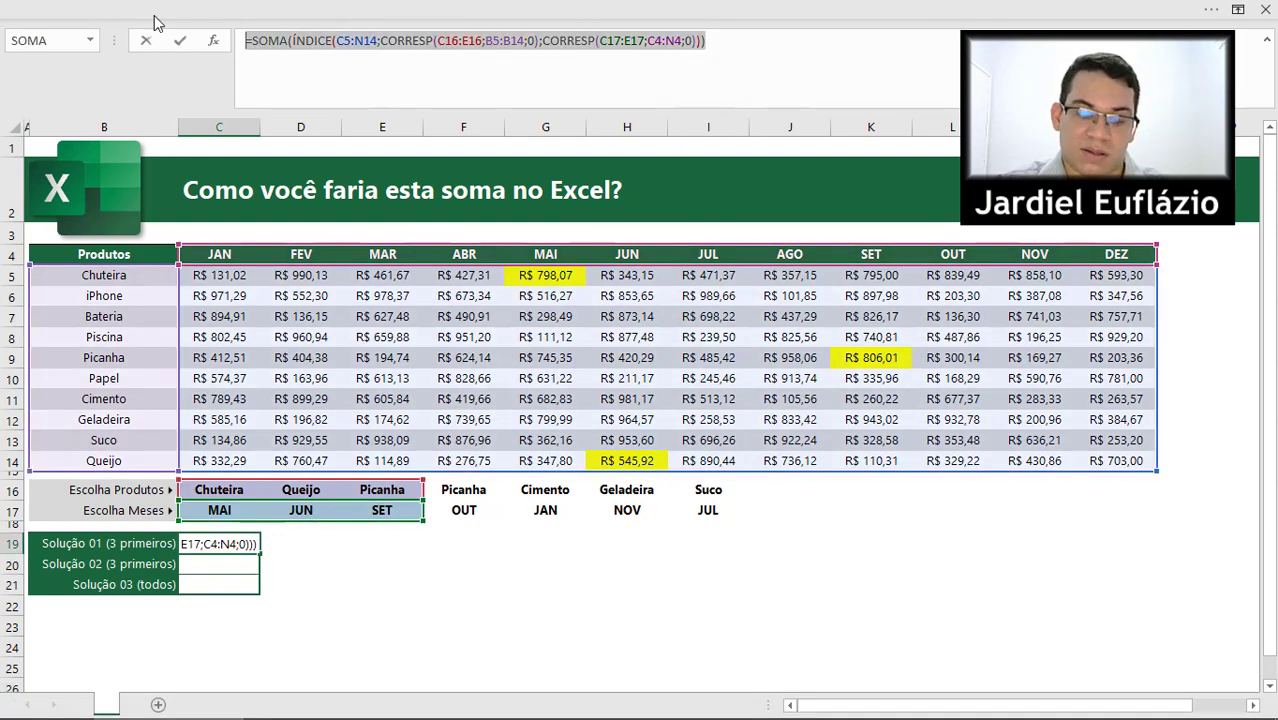
{"action": "key", "text": "Escape"}
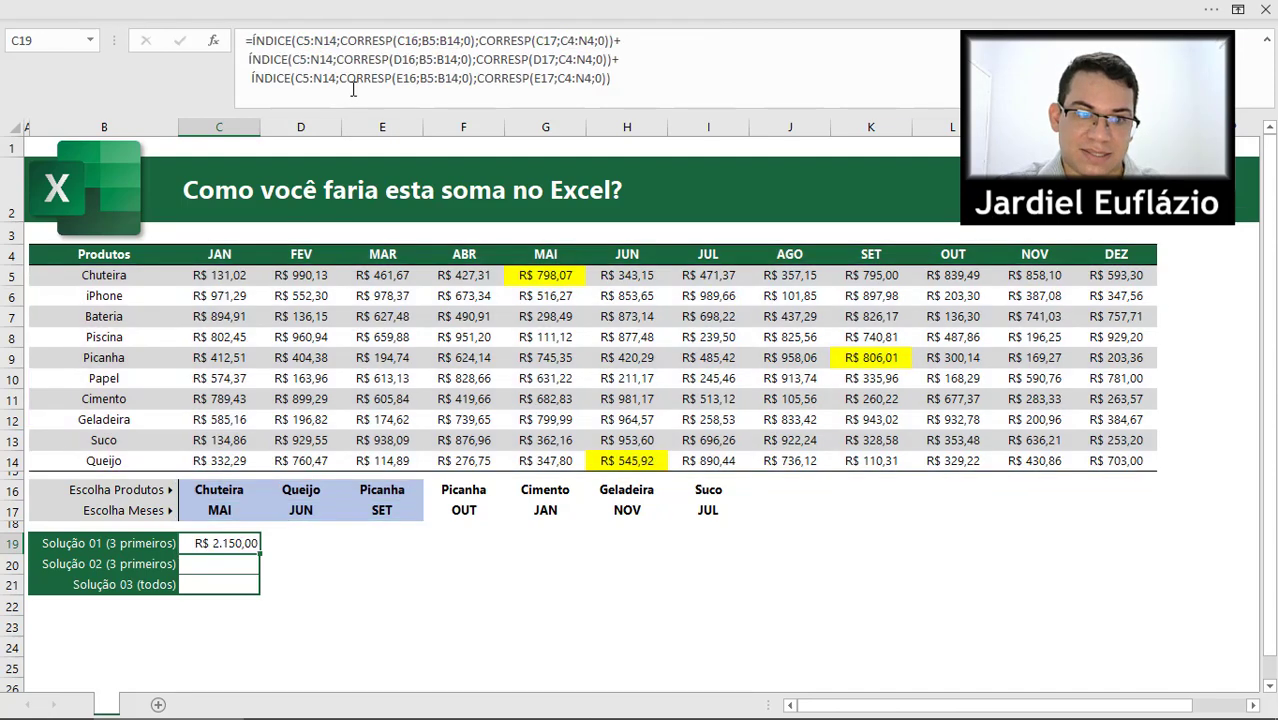
{"action": "left_click", "coordinate": [241, 567]}
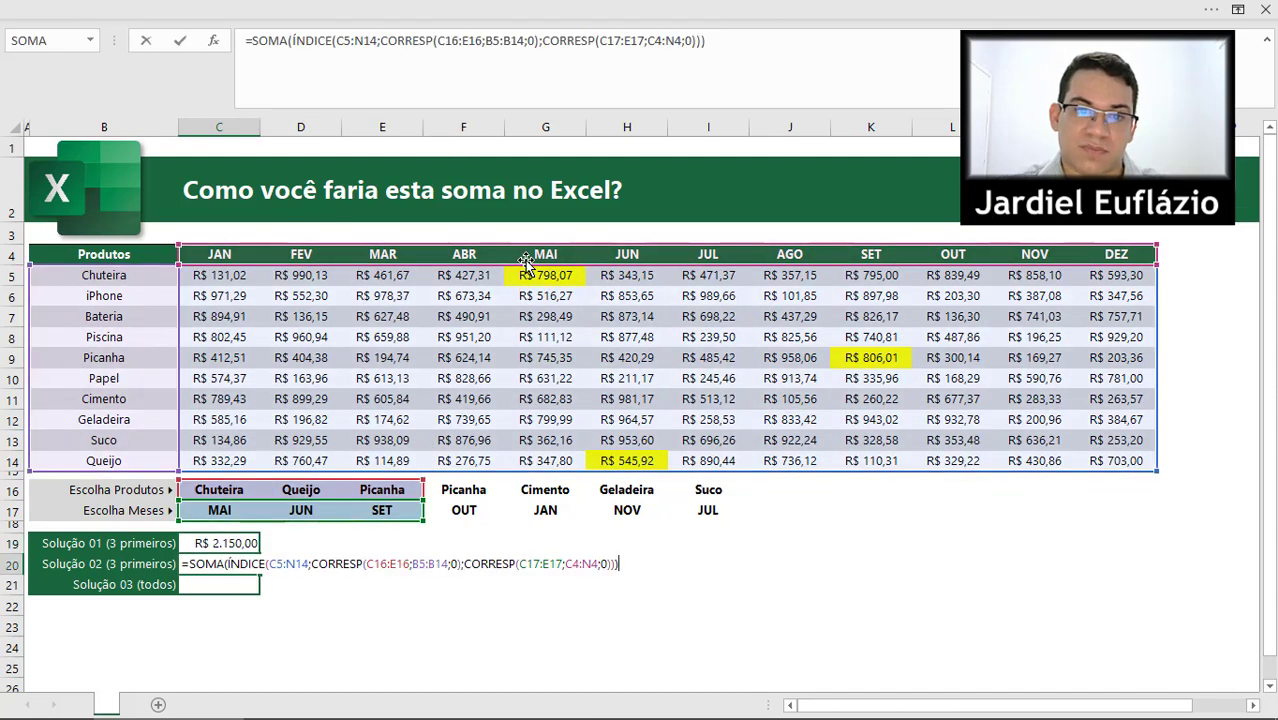
{"action": "key", "text": "Return"}
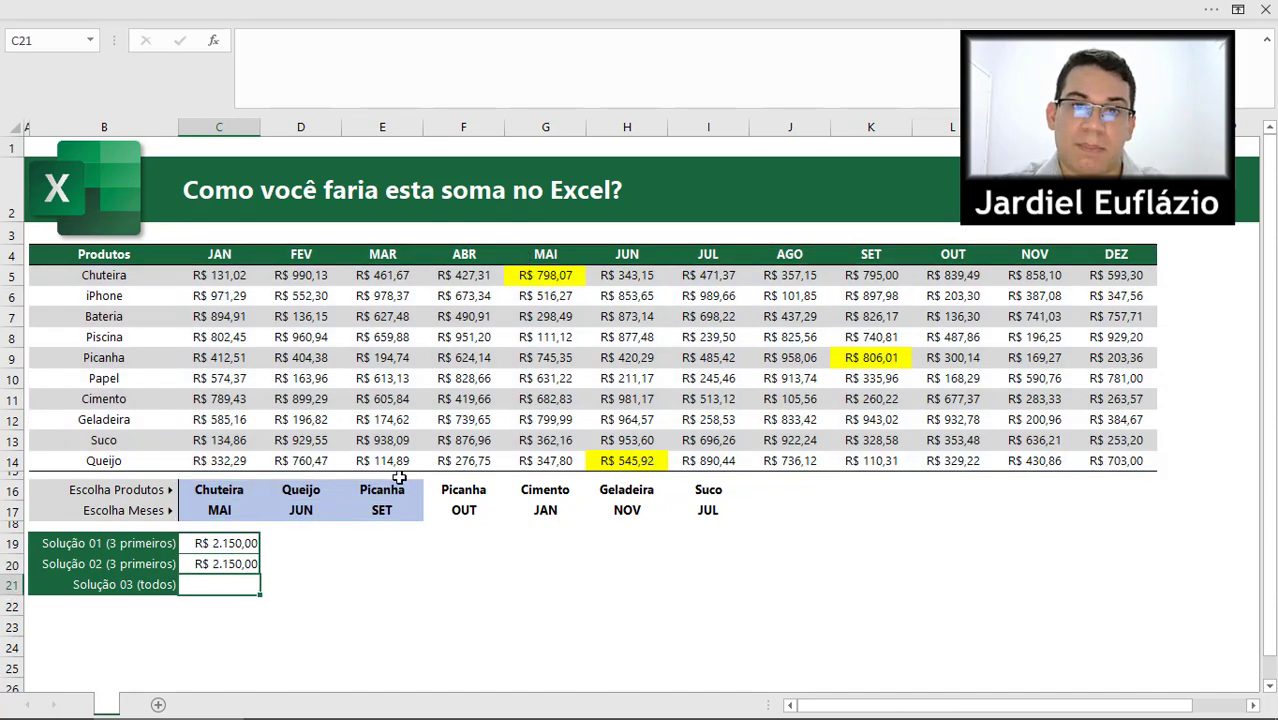
Evaluate the núm1 argument of SOMA within the C20 formula to check its value, and restore the expression
{"action": "left_click", "coordinate": [232, 564]}
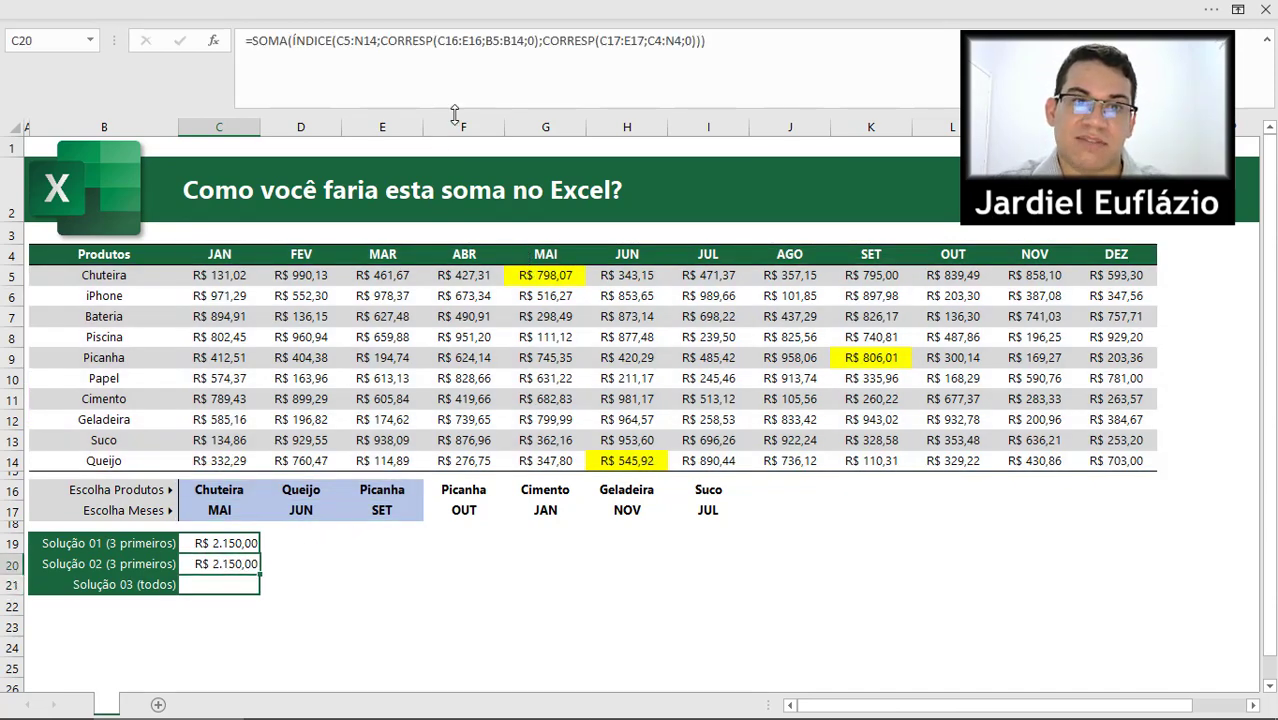
{"action": "left_click_drag", "start_coordinate": [458, 110], "coordinate": [458, 74]}
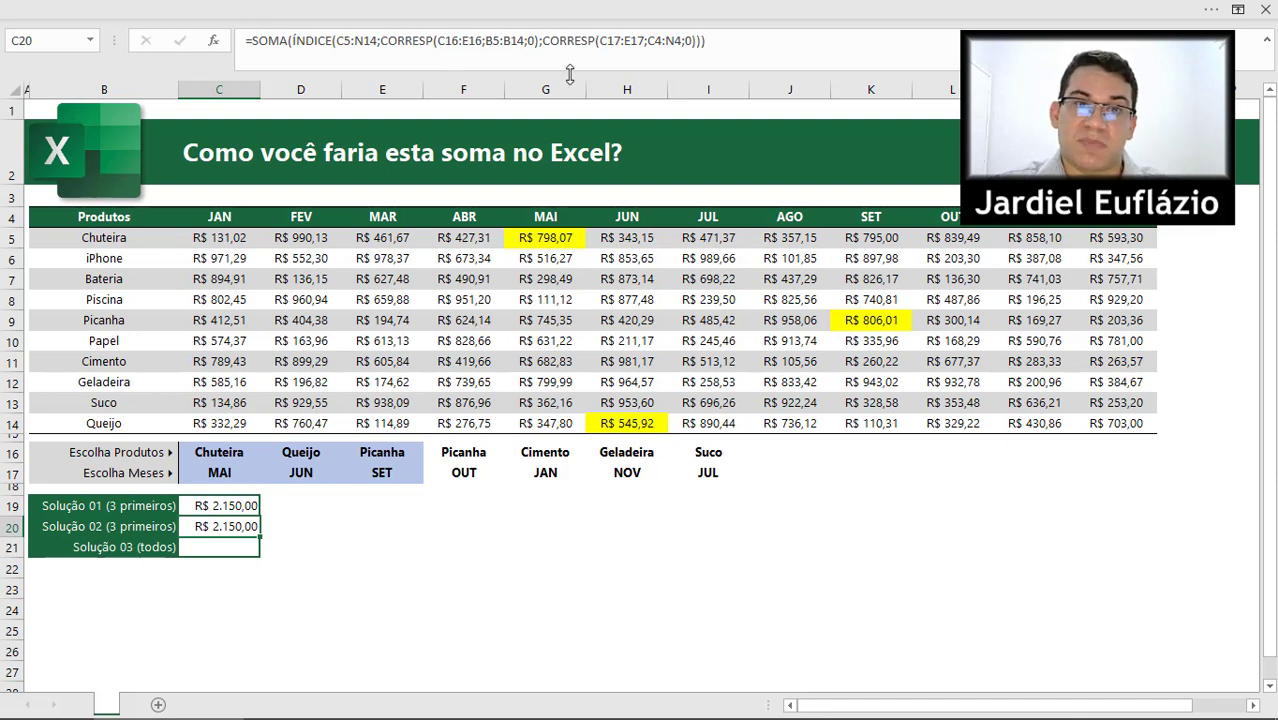
{"action": "left_click", "coordinate": [299, 44]}
{"action": "key", "text": "Left"}
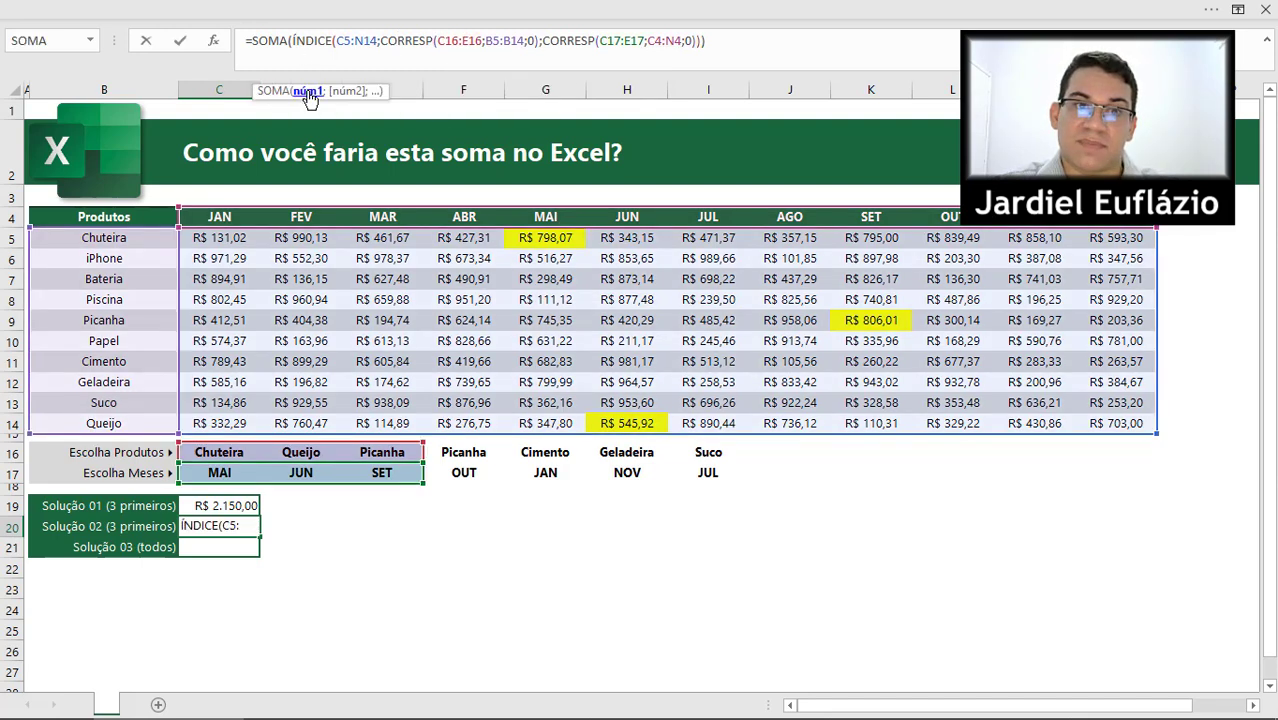
{"action": "left_click", "coordinate": [306, 92]}
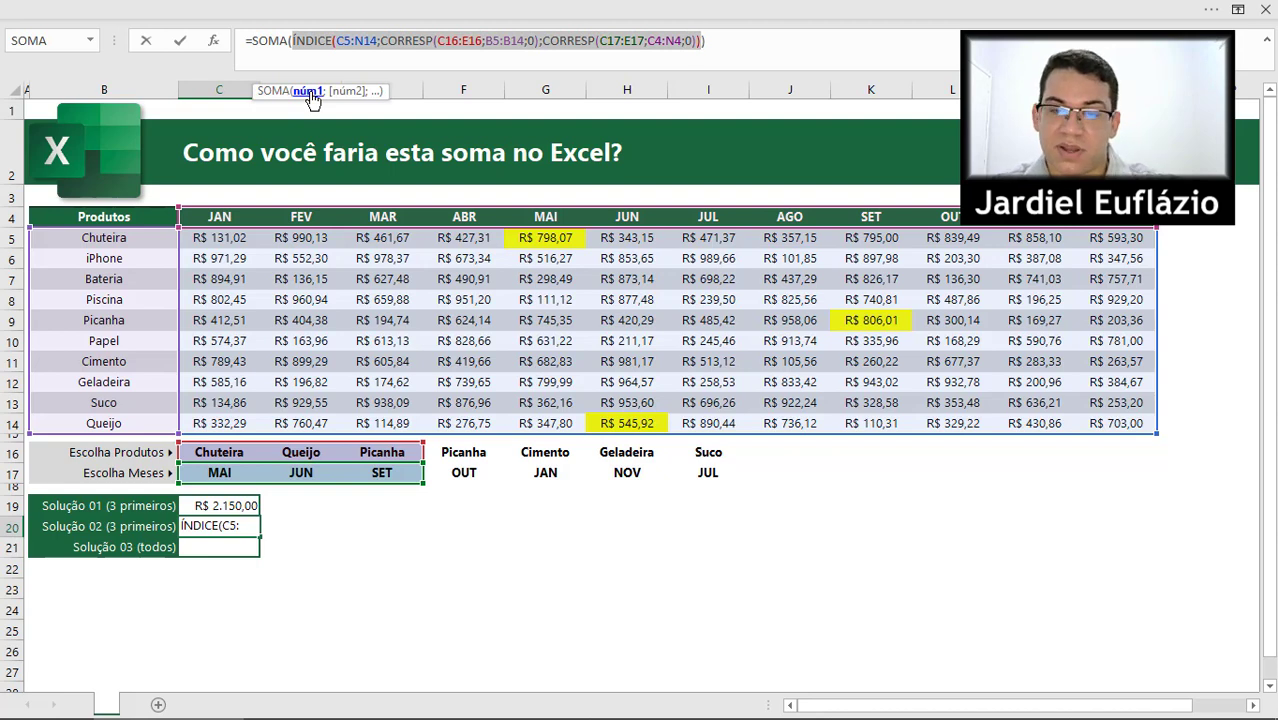
{"action": "key", "text": "F9"}
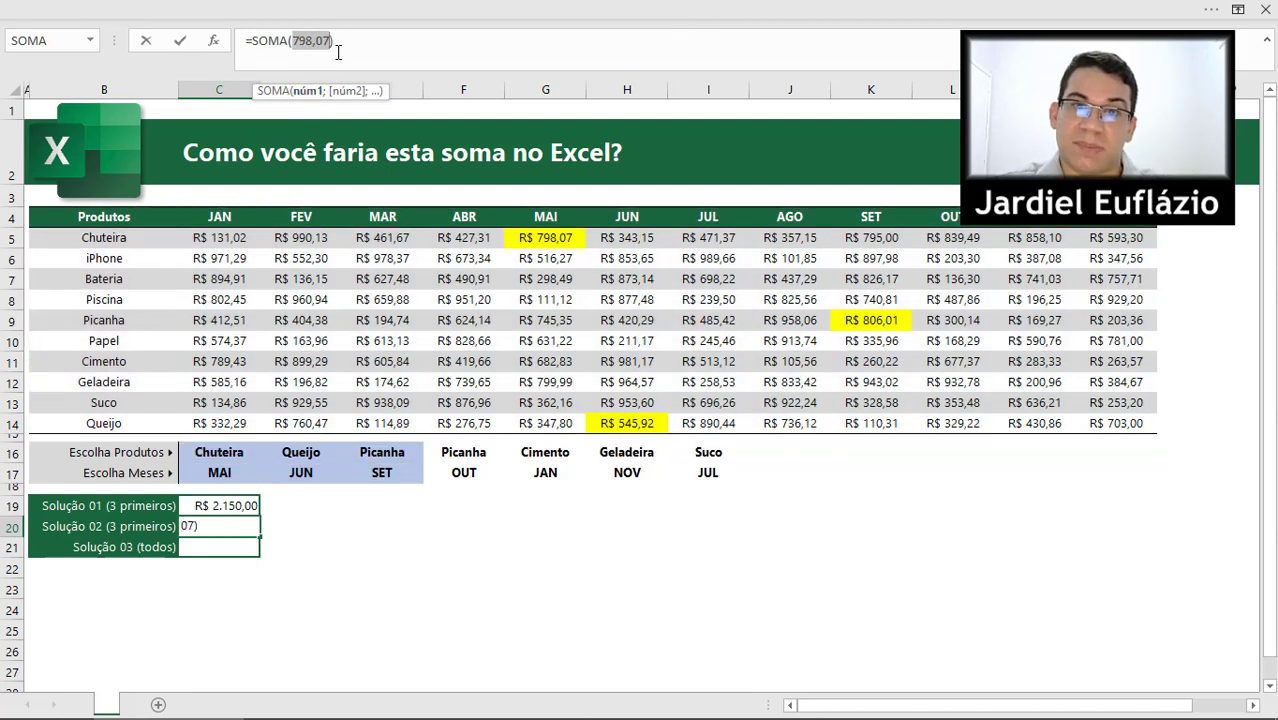
{"action": "key", "text": "Escape"}
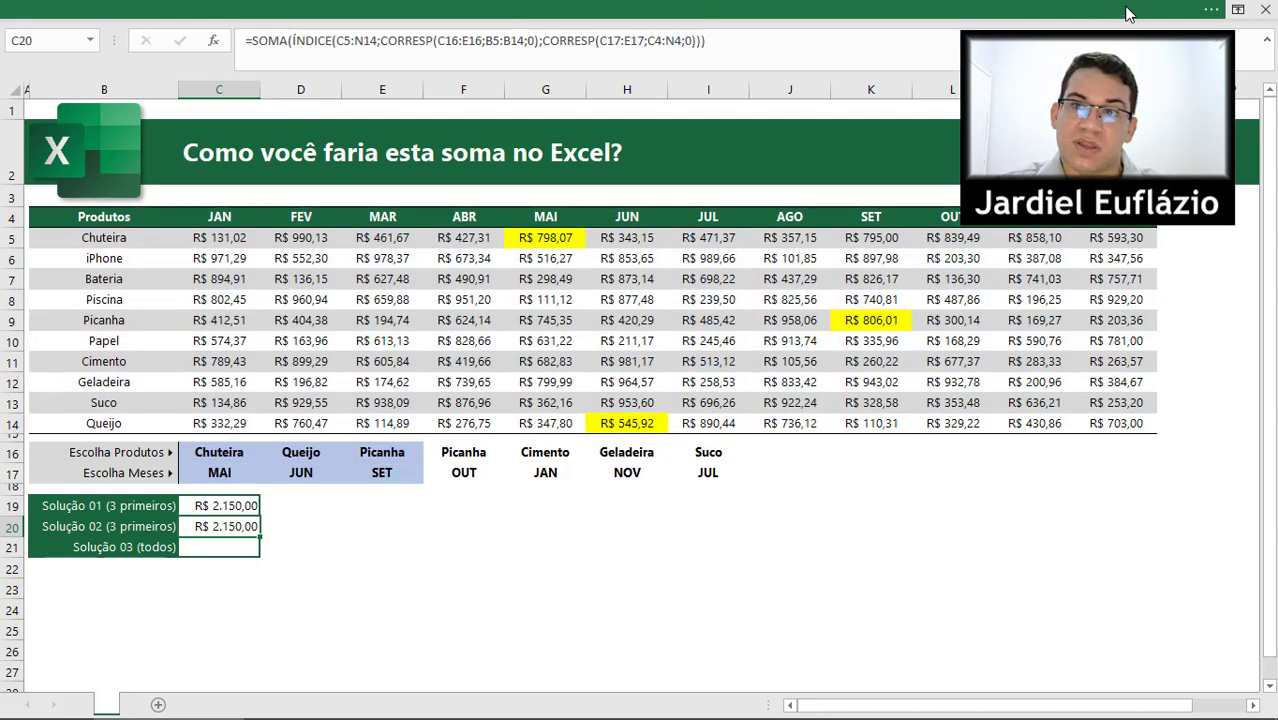
Show the full ribbon and open the Evaluate Formula tool for cell C20
{"action": "left_click", "coordinate": [1238, 9]}
{"action": "left_click", "coordinate": [1100, 160]}
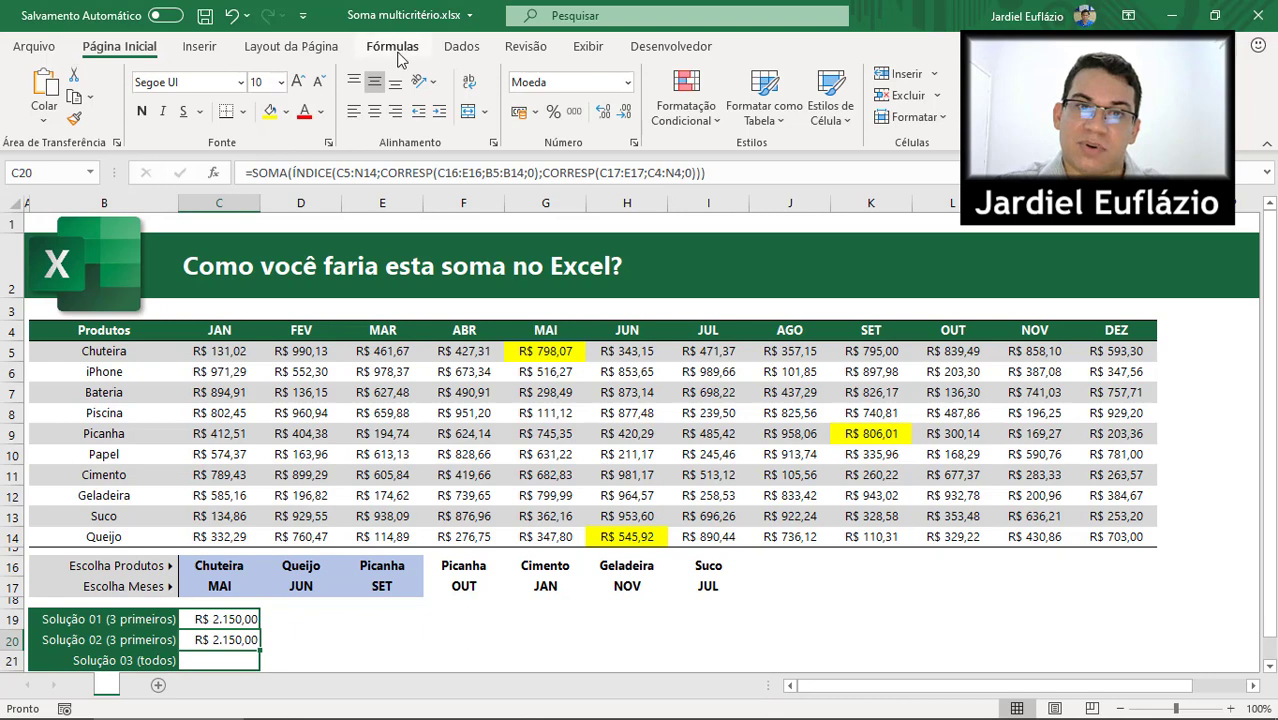
{"action": "left_click", "coordinate": [394, 50]}
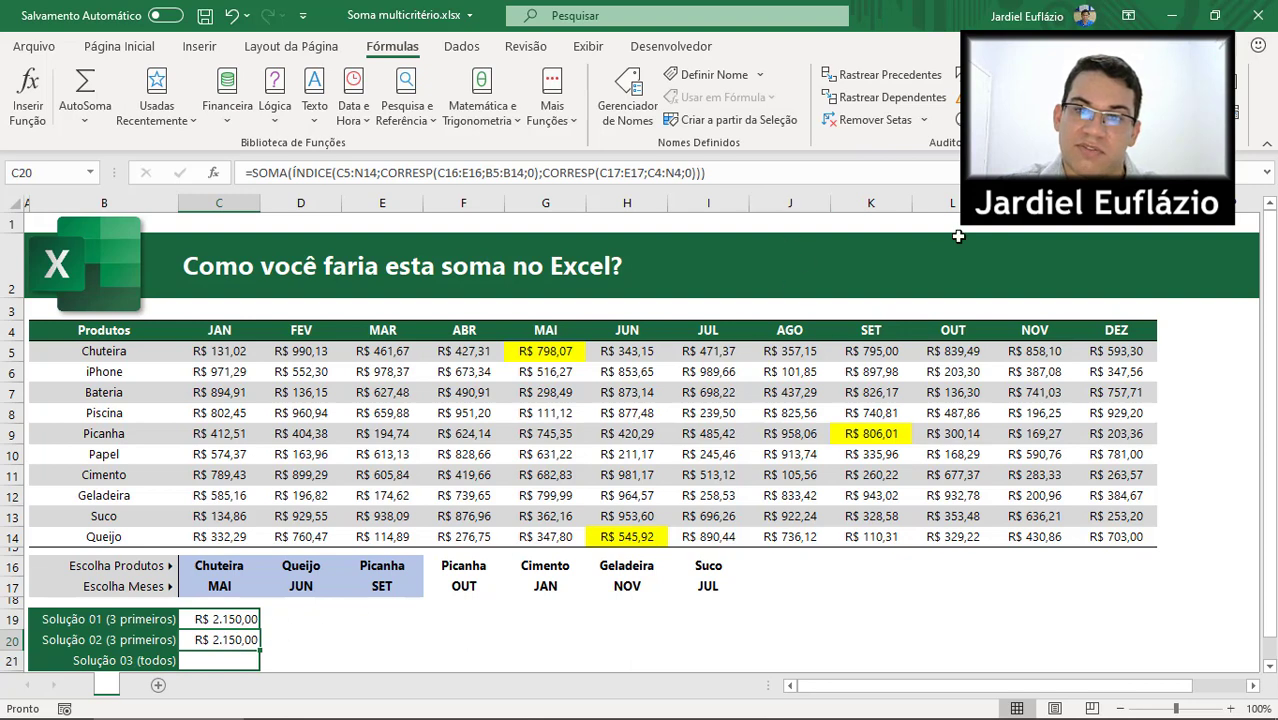
{"action": "left_click", "coordinate": [985, 119]}
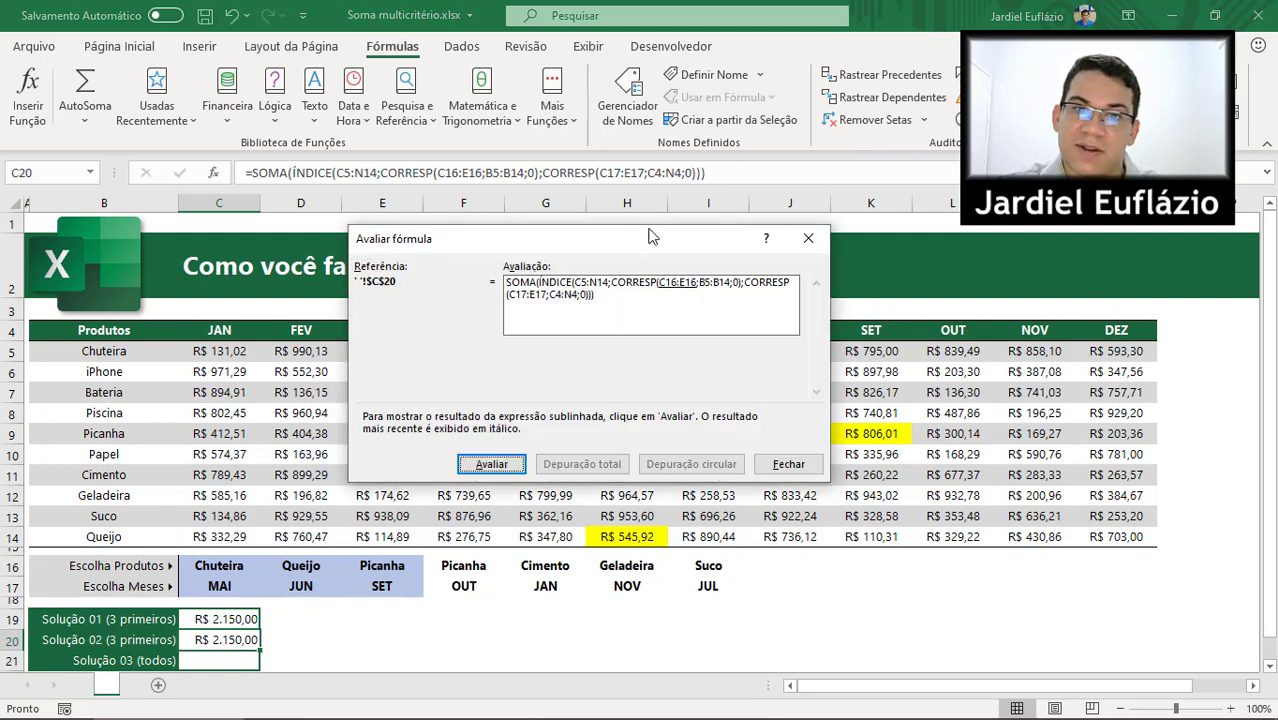
{"action": "left_click_drag", "start_coordinate": [634, 254], "coordinate": [622, 227]}
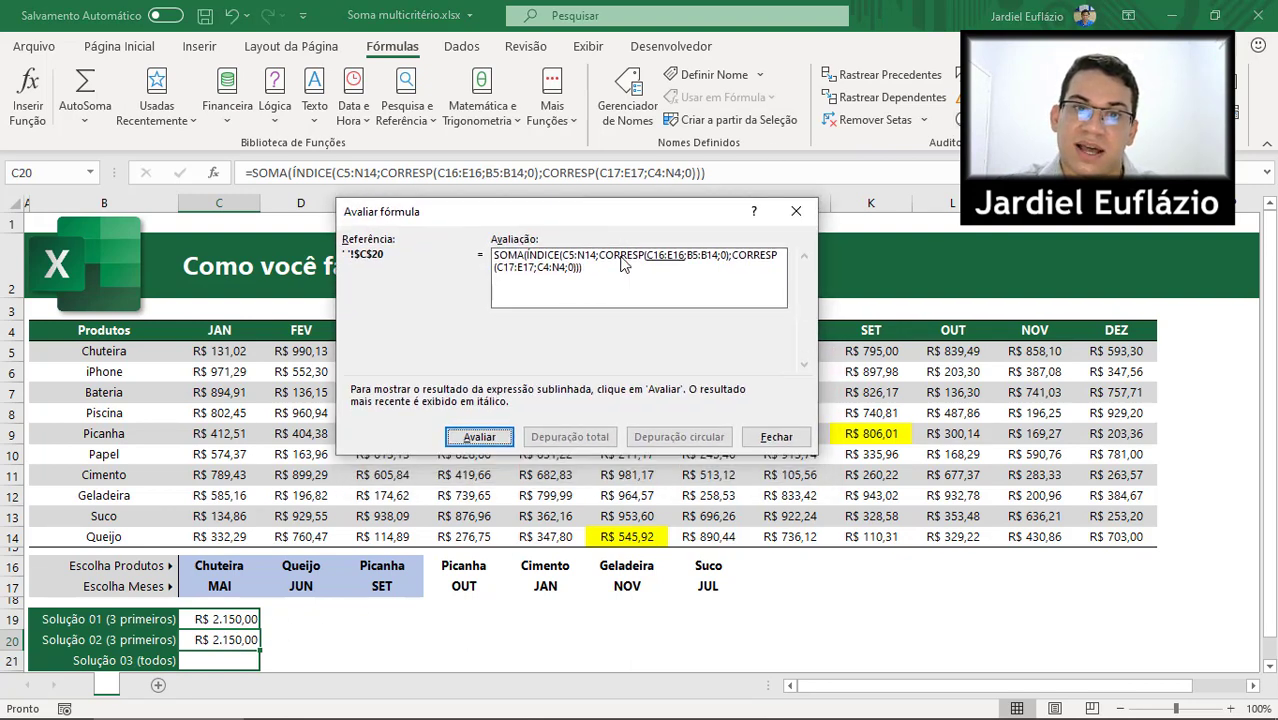
Step through the C20 formula evaluation, from the product and month CORRESP lookups to the array of values inside SOMA
{"action": "left_click", "coordinate": [480, 437]}
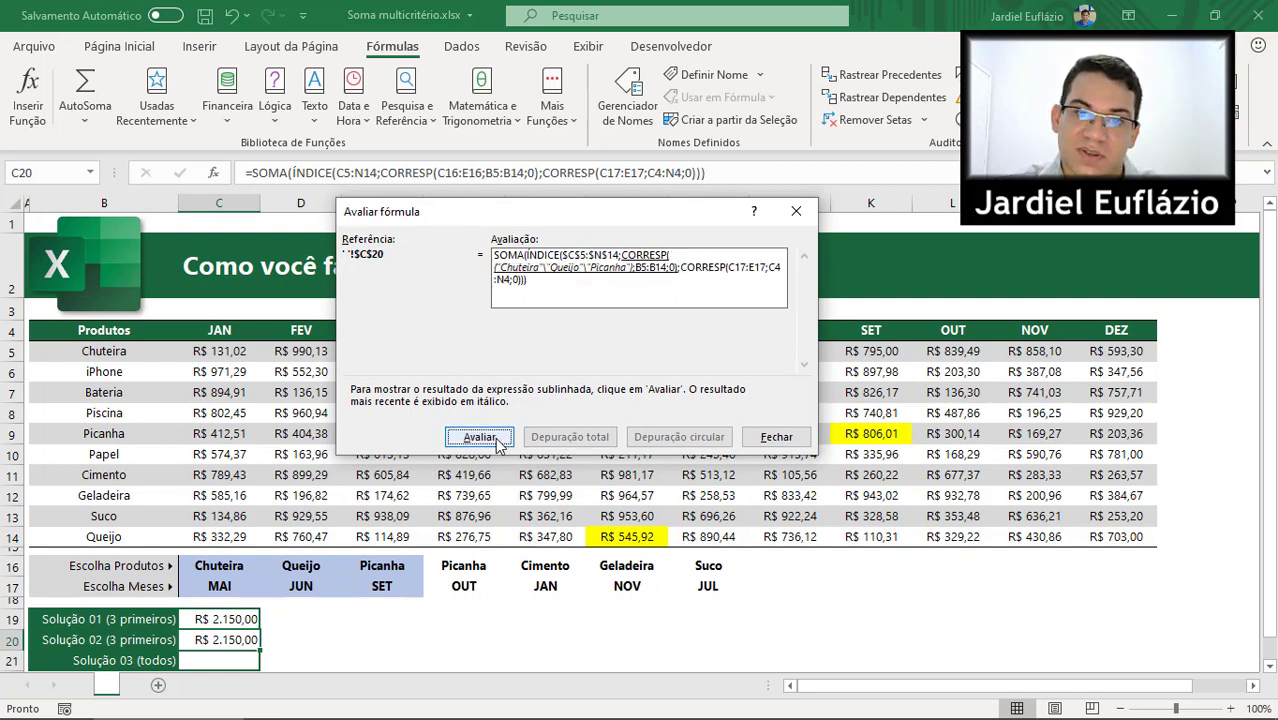
{"action": "left_click", "coordinate": [480, 437]}
{"action": "left_click", "coordinate": [480, 437]}
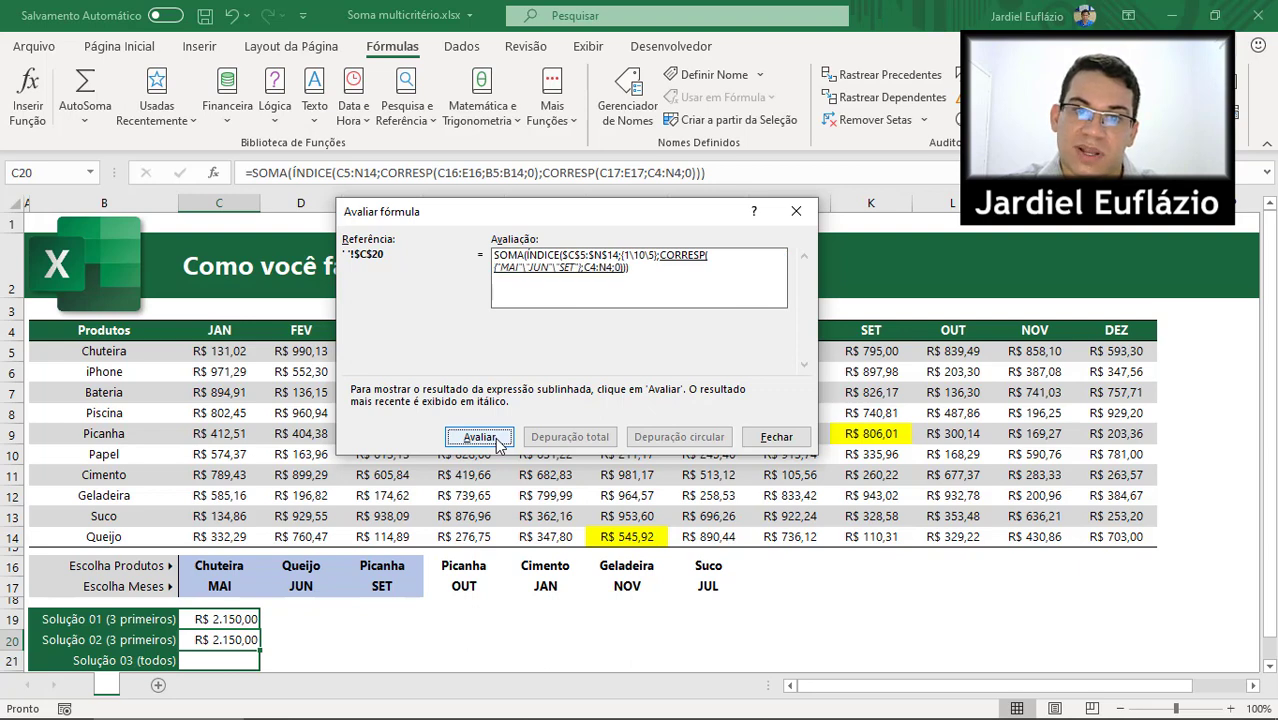
{"action": "left_click", "coordinate": [480, 437]}
{"action": "left_click", "coordinate": [480, 437]}
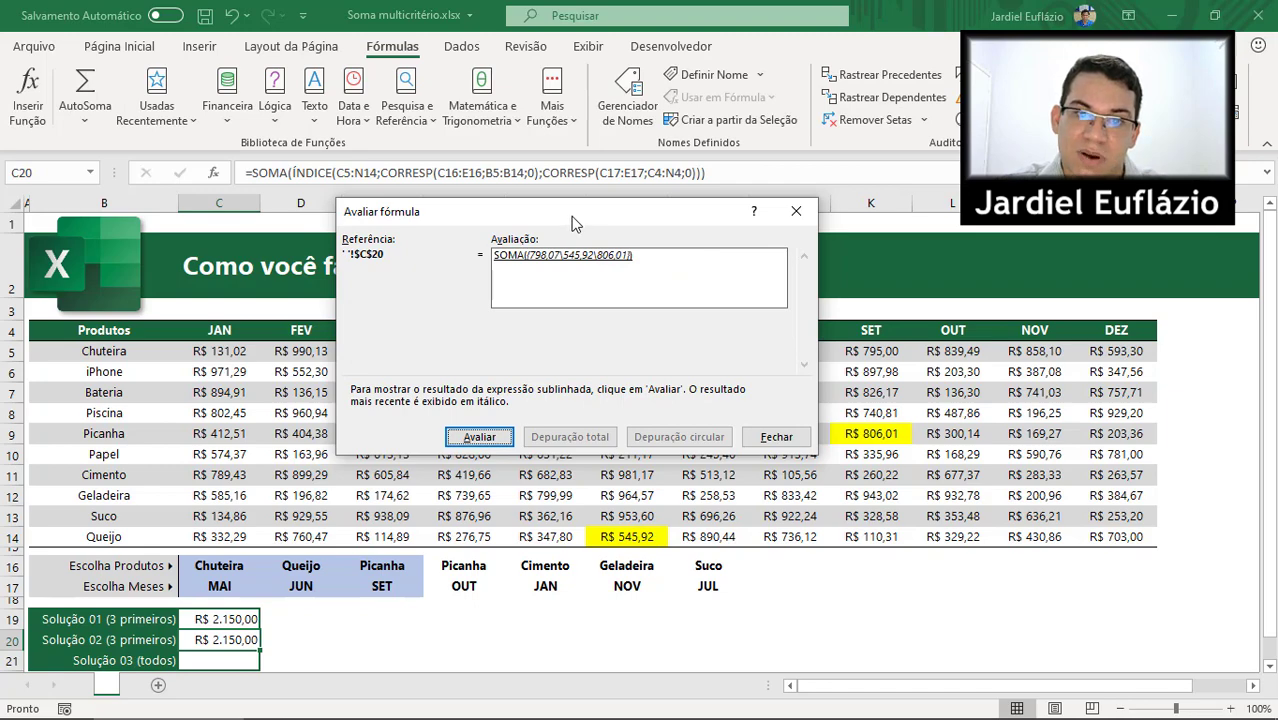
Compare the evaluated array with the highlighted table values, and close the evaluation with the ribbon hidden again
{"action": "left_click_drag", "start_coordinate": [575, 222], "coordinate": [886, 290]}
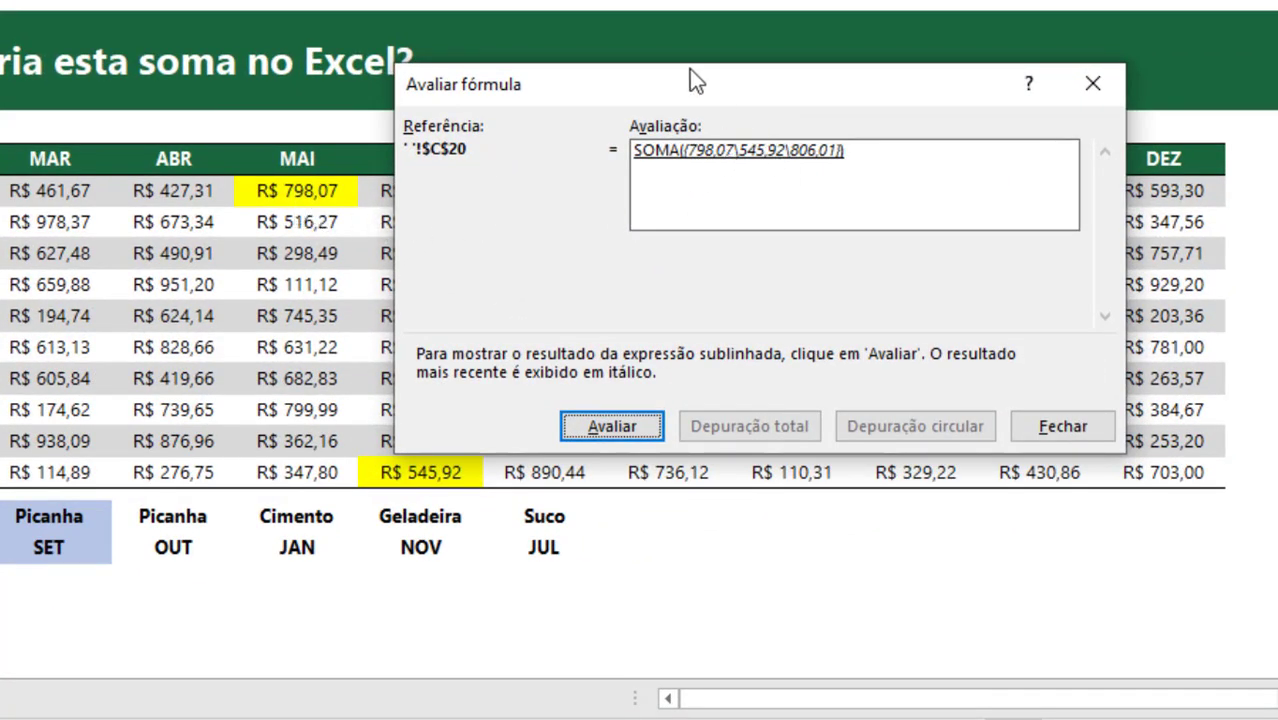
{"action": "left_click_drag", "start_coordinate": [696, 80], "coordinate": [248, 29]}
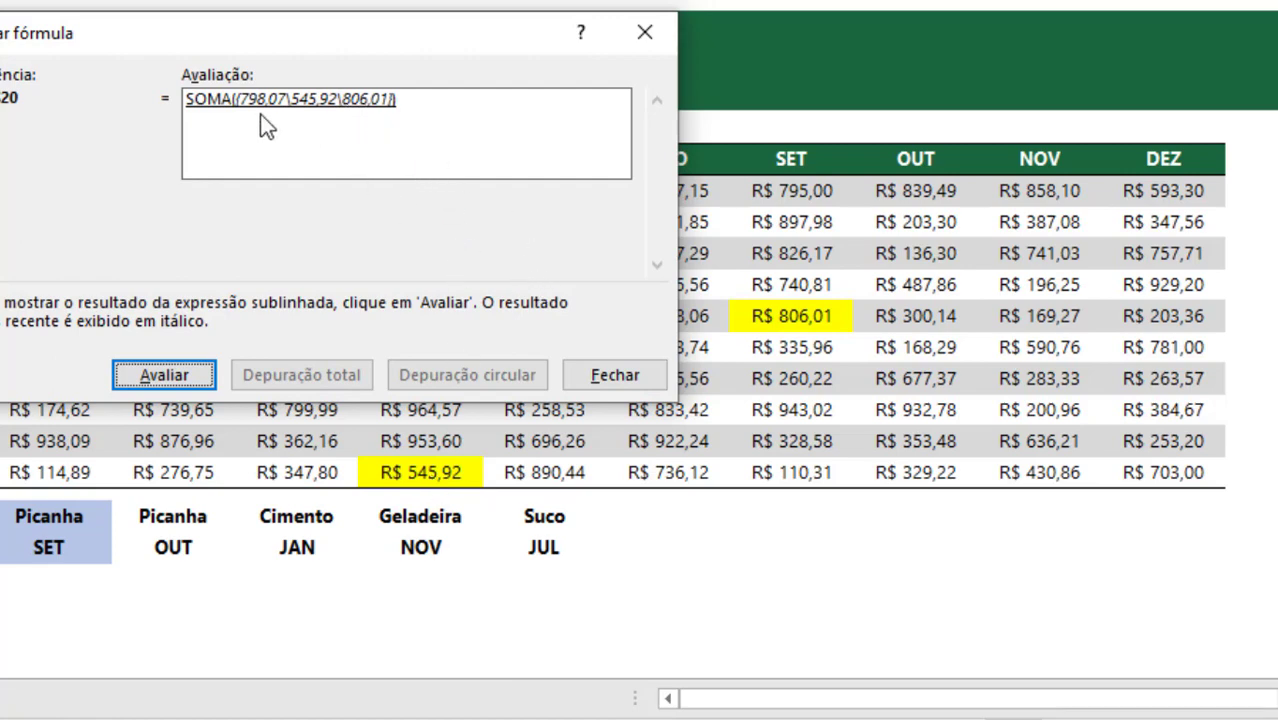
{"action": "left_click", "coordinate": [641, 33]}
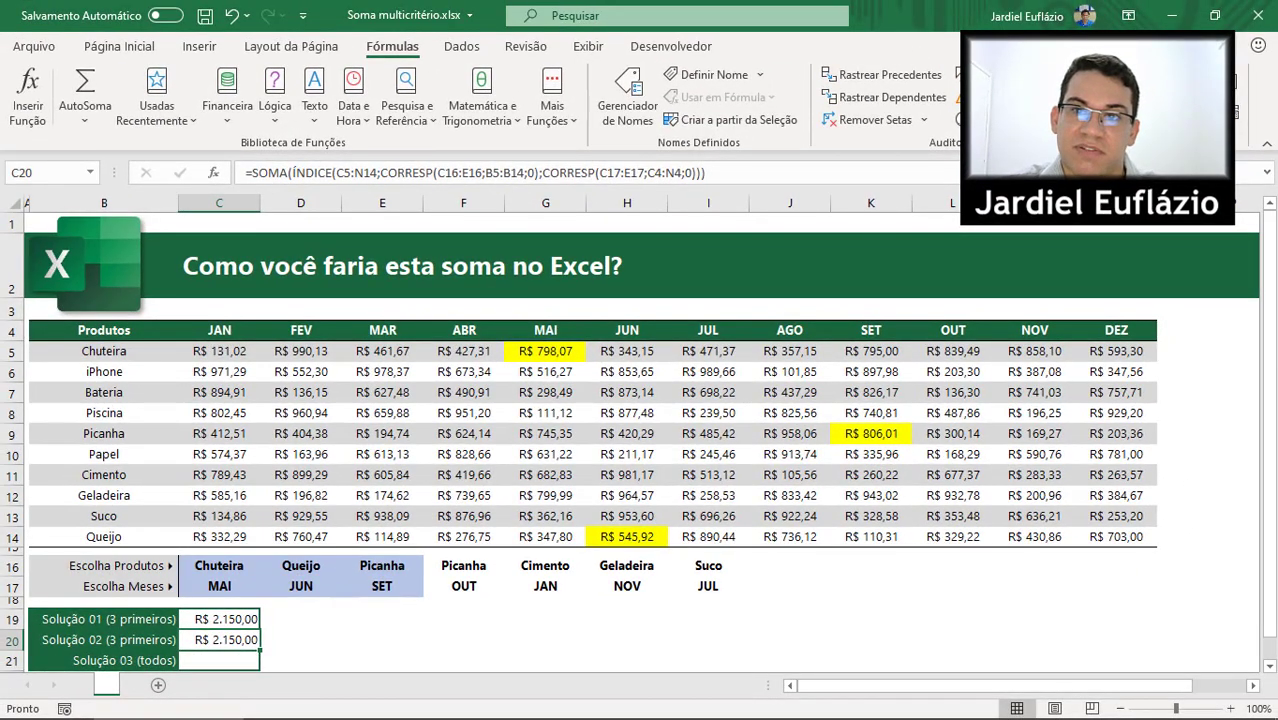
{"action": "left_click", "coordinate": [1128, 16]}
{"action": "left_click", "coordinate": [1150, 62]}
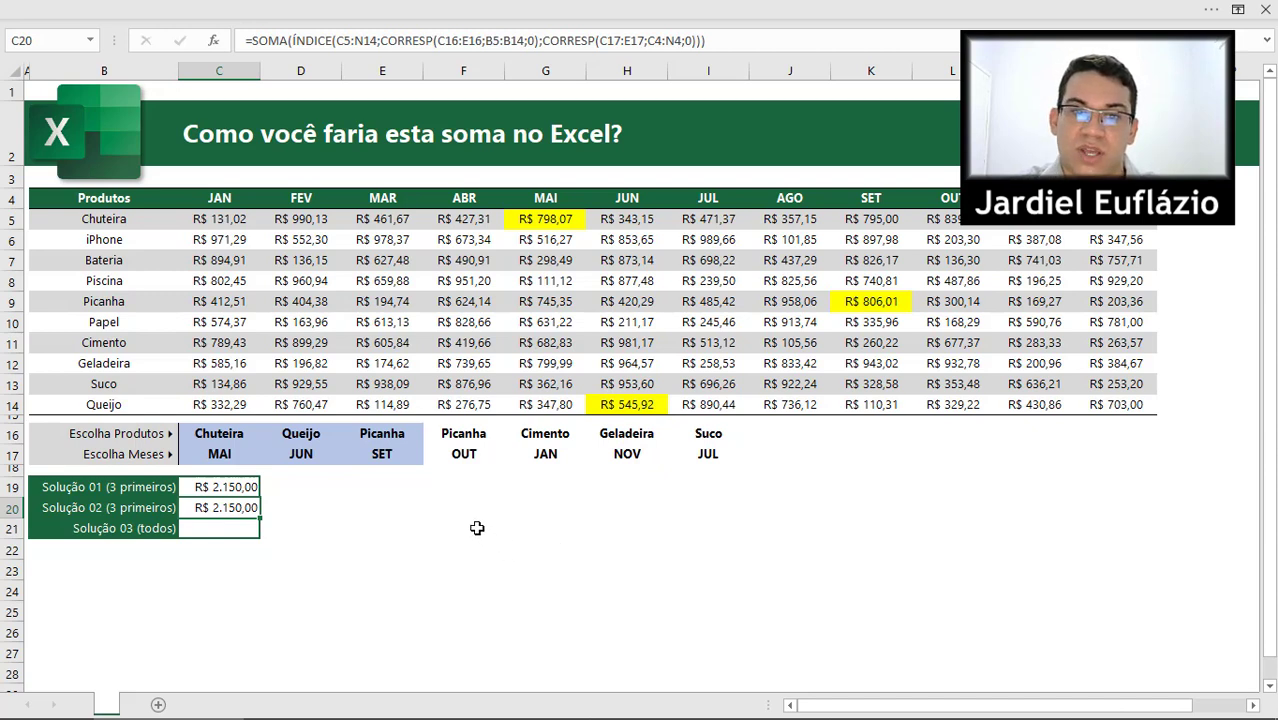
Select C16:N17 to examine the full area available for product and month choices
{"action": "left_click_drag", "start_coordinate": [477, 528], "coordinate": [622, 591]}
{"action": "left_click", "coordinate": [700, 508]}
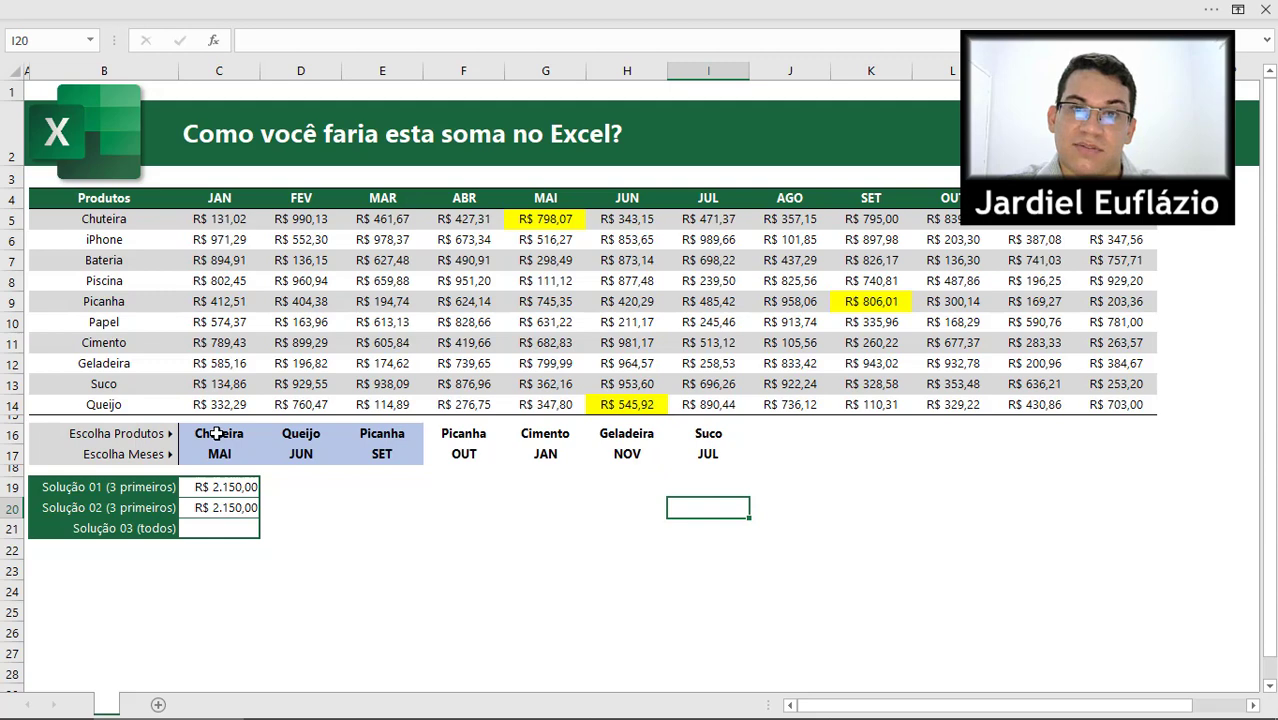
{"action": "left_click_drag", "start_coordinate": [217, 433], "coordinate": [1115, 452]}
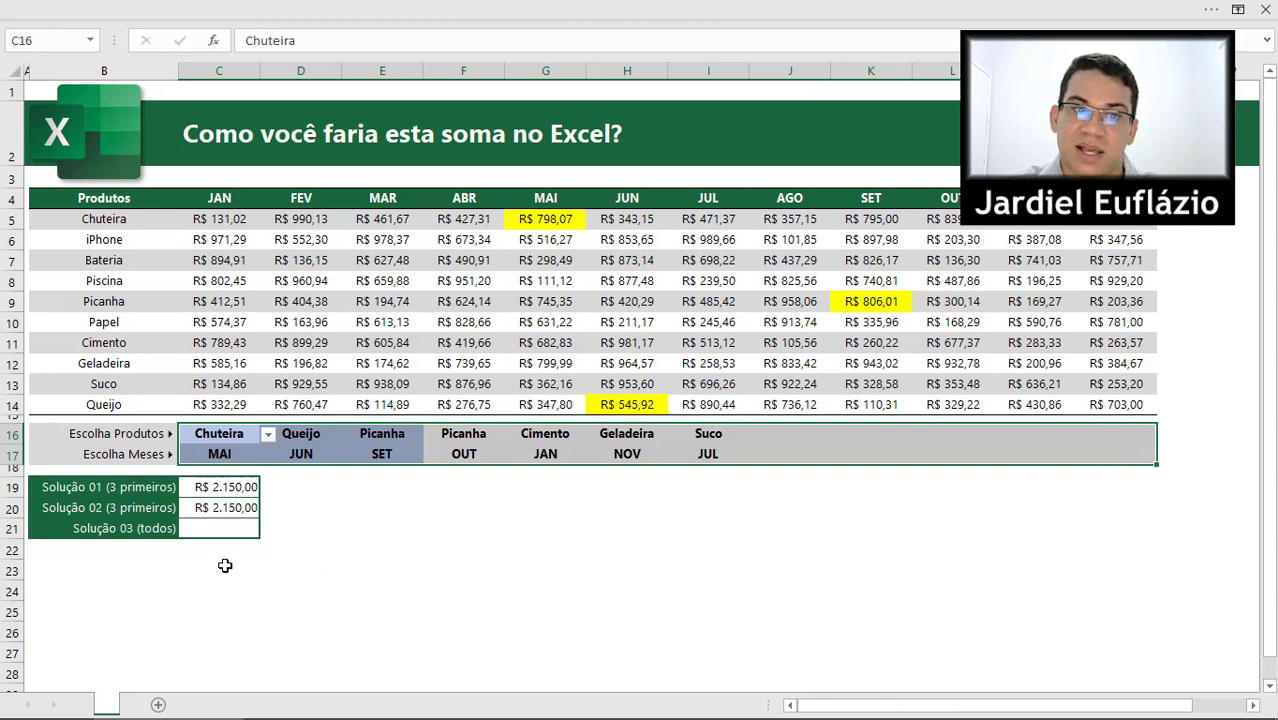
Enlarge the formula bar and insert =SOMA(ÍNDICE(C5:N14;CORRESP(C16:E16;B5:B14;0);CORRESP(C17:E17;C4:N4;0))) in C21 for editing
{"action": "left_click", "coordinate": [228, 527]}
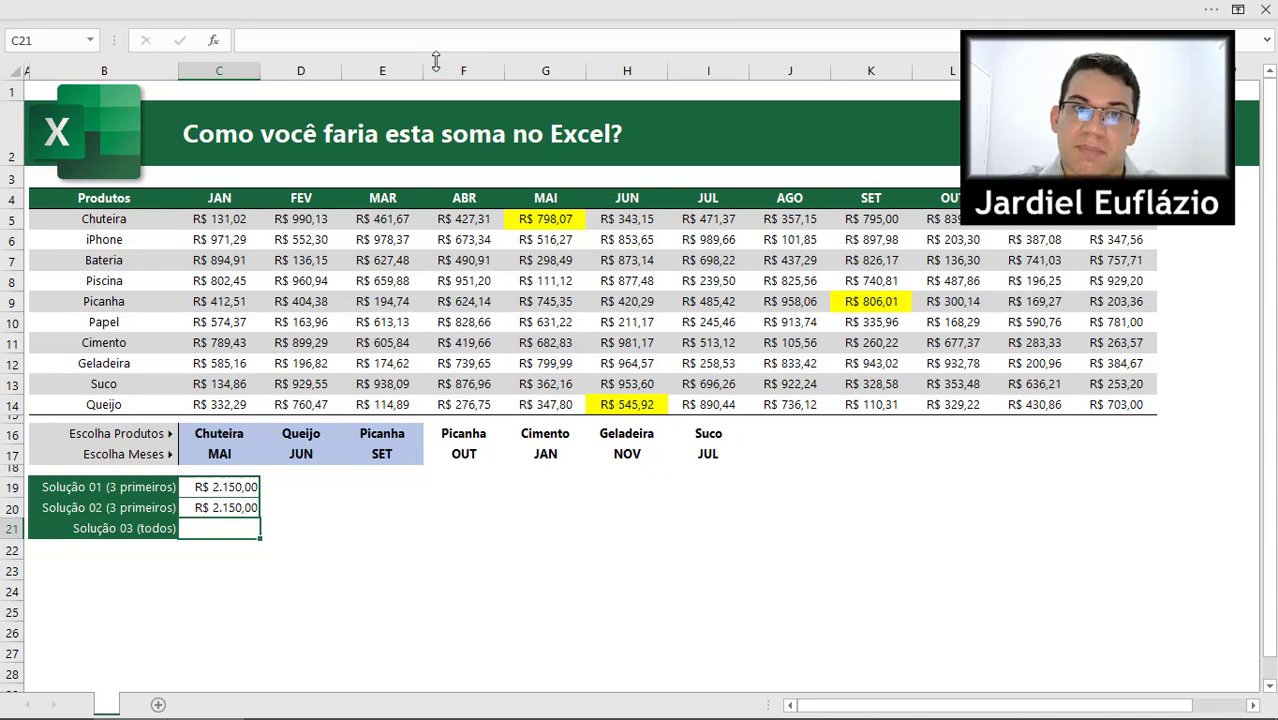
{"action": "left_click_drag", "start_coordinate": [434, 58], "coordinate": [426, 97]}
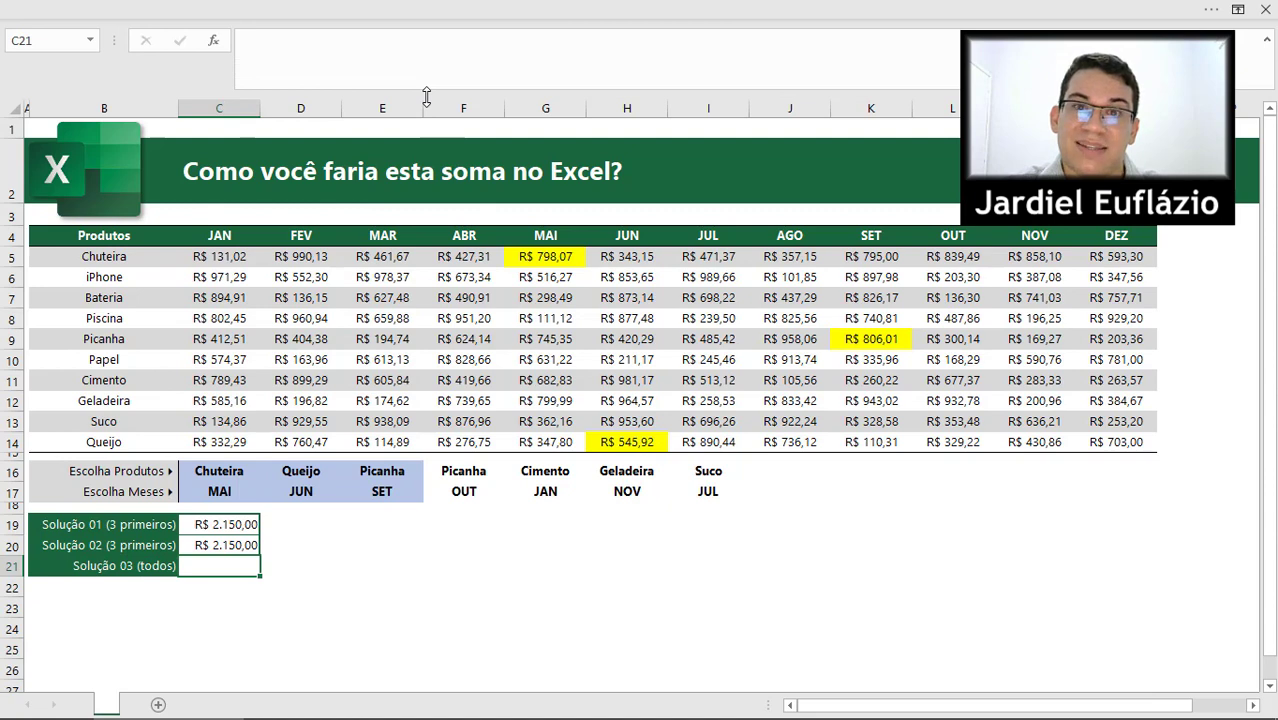
{"action": "key", "text": "ctrl+f"}
{"action": "type", "text": "=SOMA(ÍNDICE(C5:N14;CORRESP(C16:E16;B5:B14;0);CORRESP(C17:E17;C4:N4;0)))"}
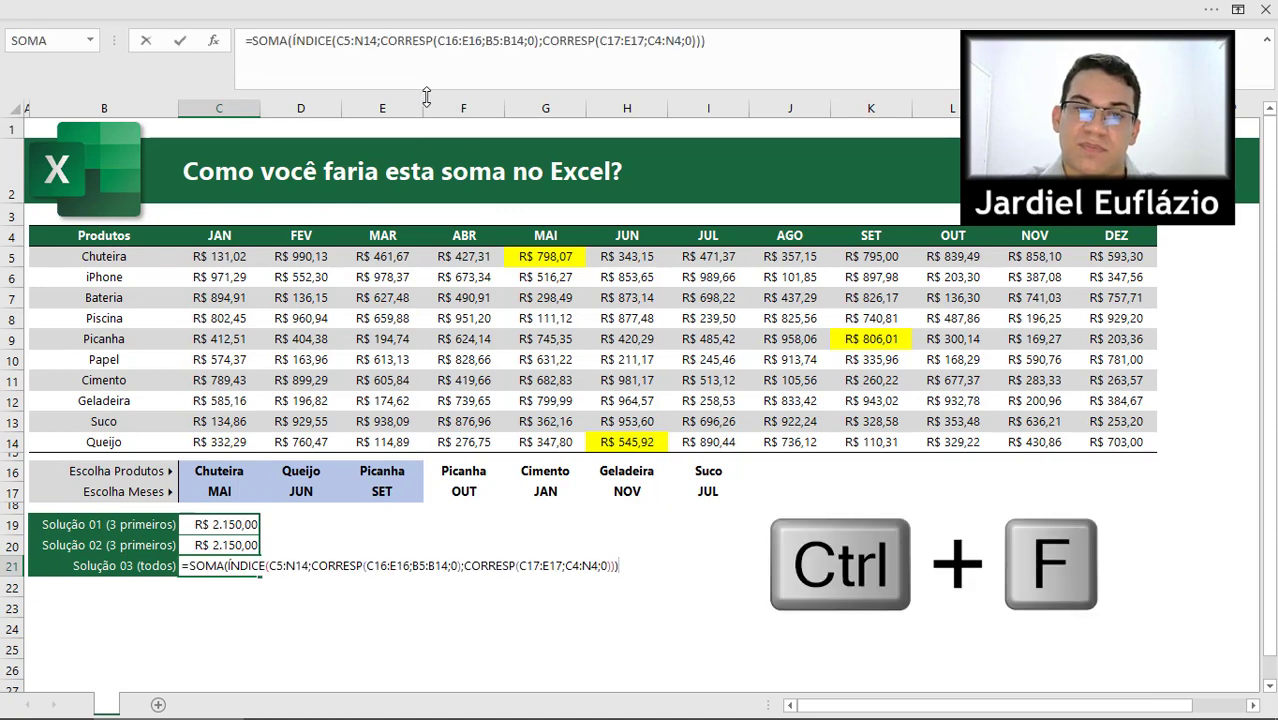
Accept the C21 formula, and extend its product and month lookup ranges to C16:I16 and C17:I17
{"action": "left_click", "coordinate": [390, 565]}
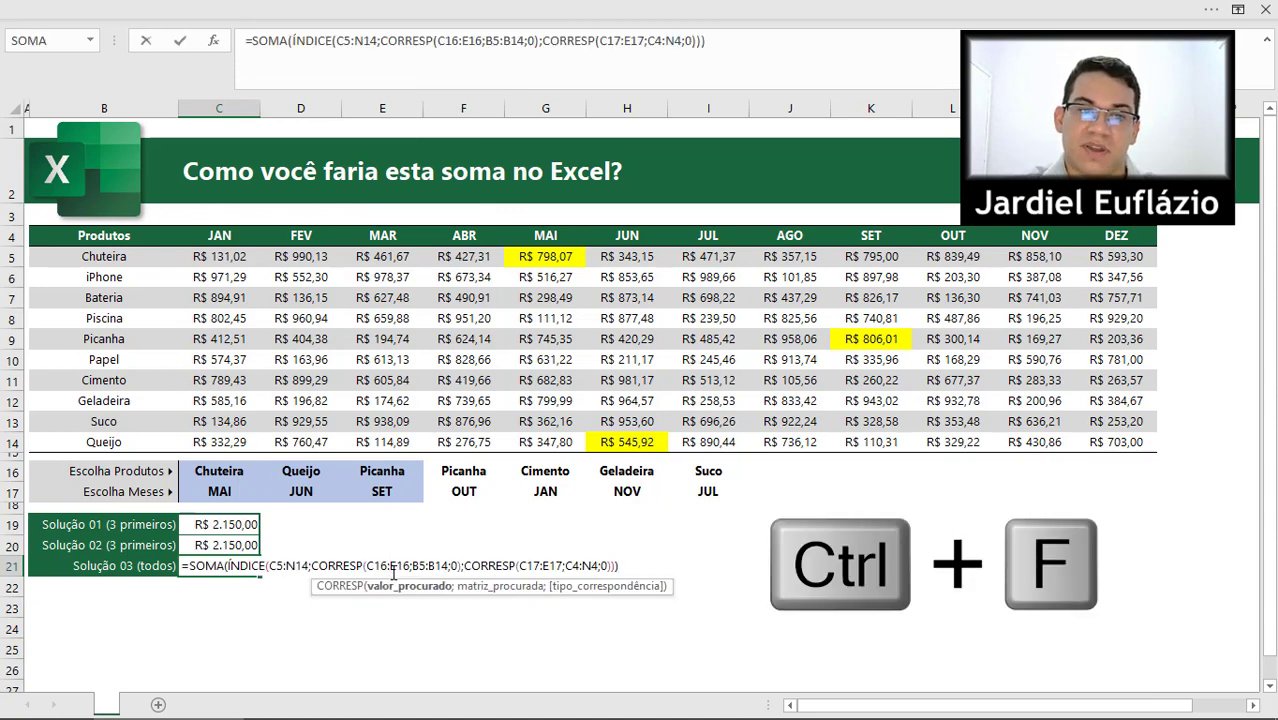
{"action": "key", "text": "Return"}
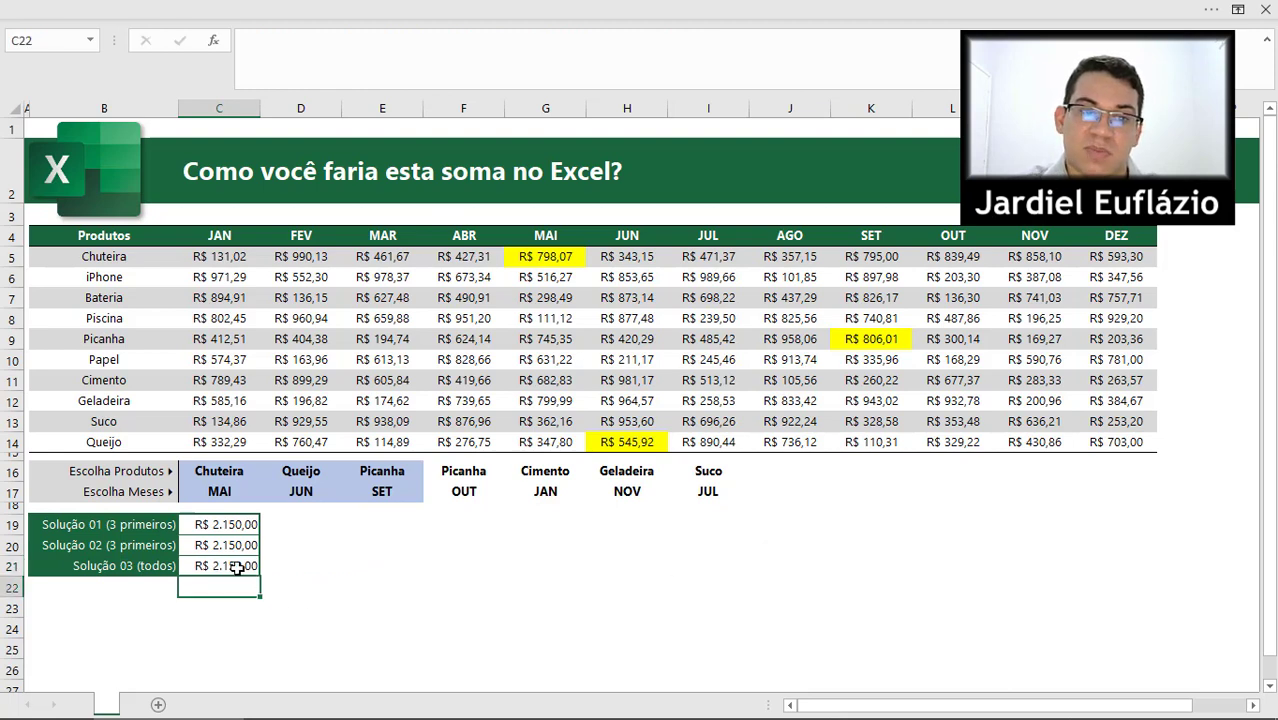
{"action": "double_click", "coordinate": [237, 567]}
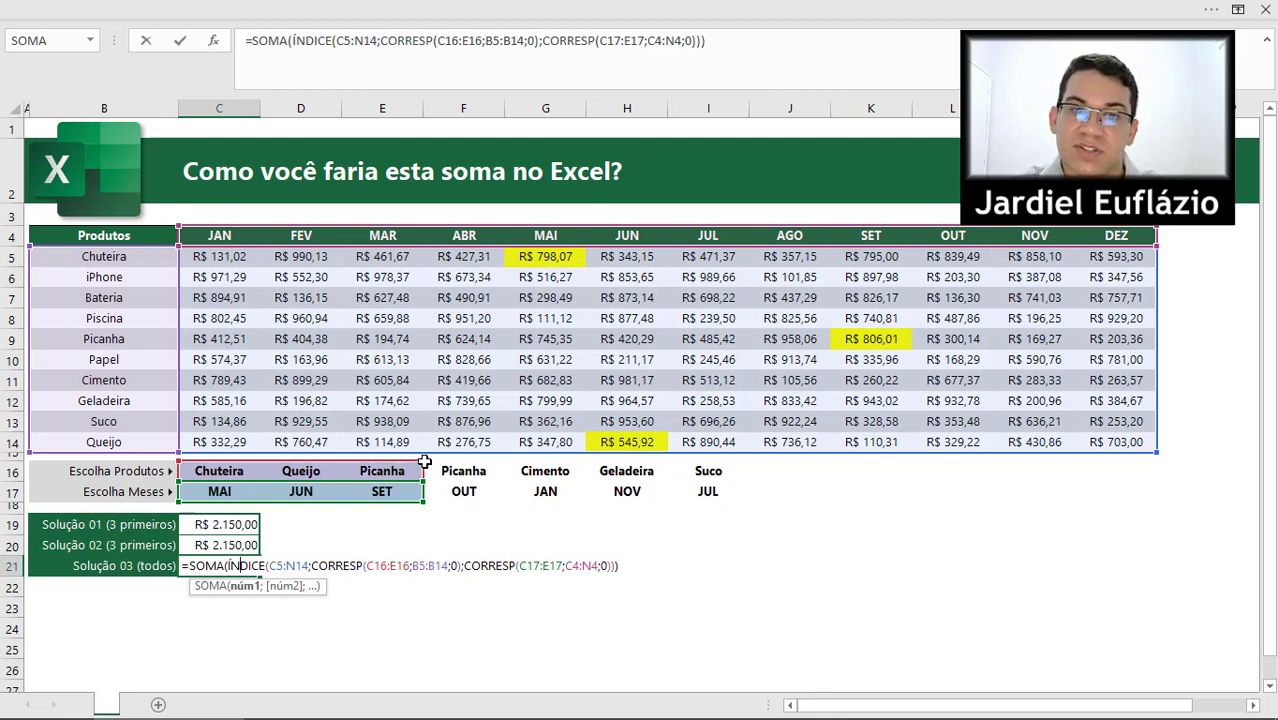
{"action": "left_click_drag", "start_coordinate": [469, 462], "coordinate": [718, 458]}
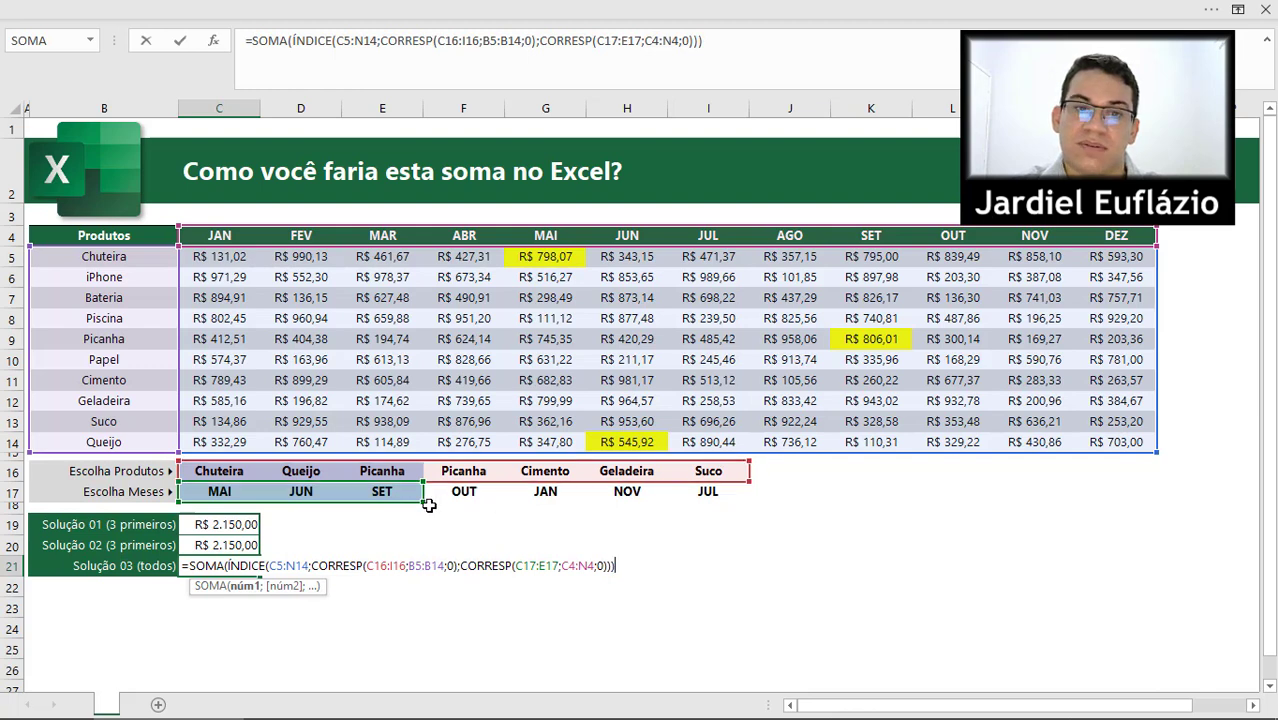
{"action": "left_click_drag", "start_coordinate": [421, 505], "coordinate": [718, 500]}
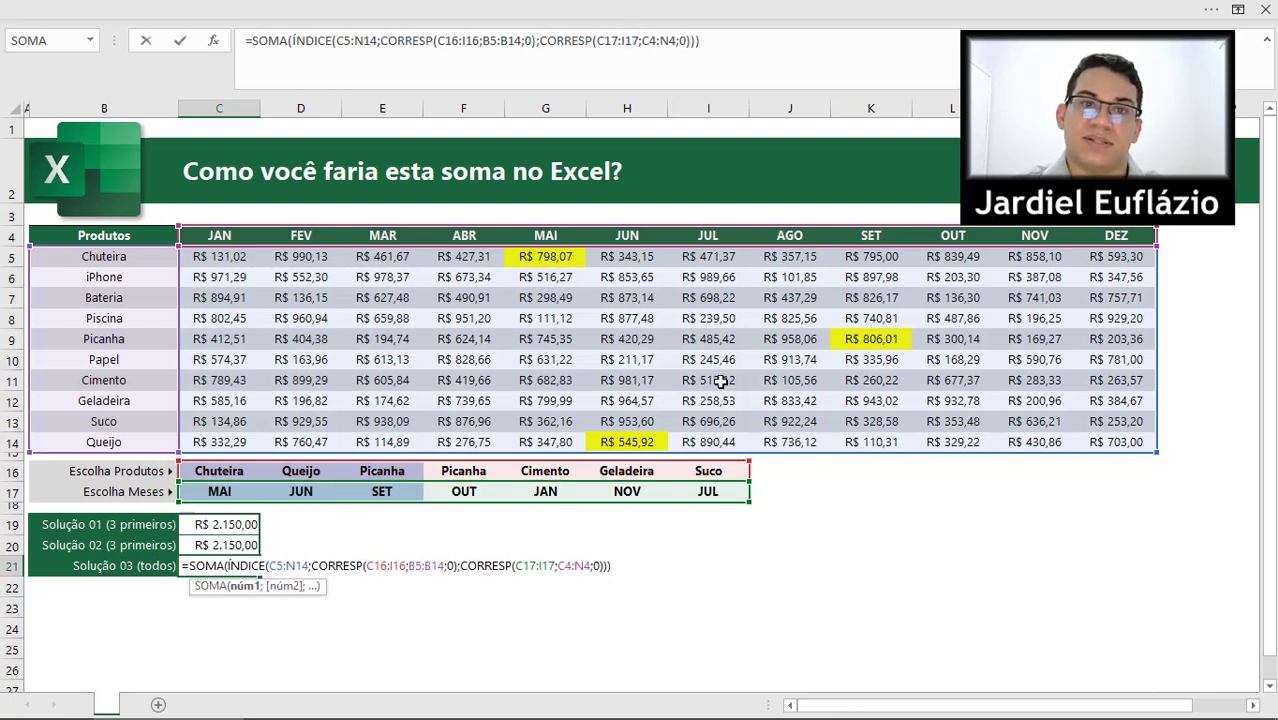
{"action": "key", "text": "Return"}
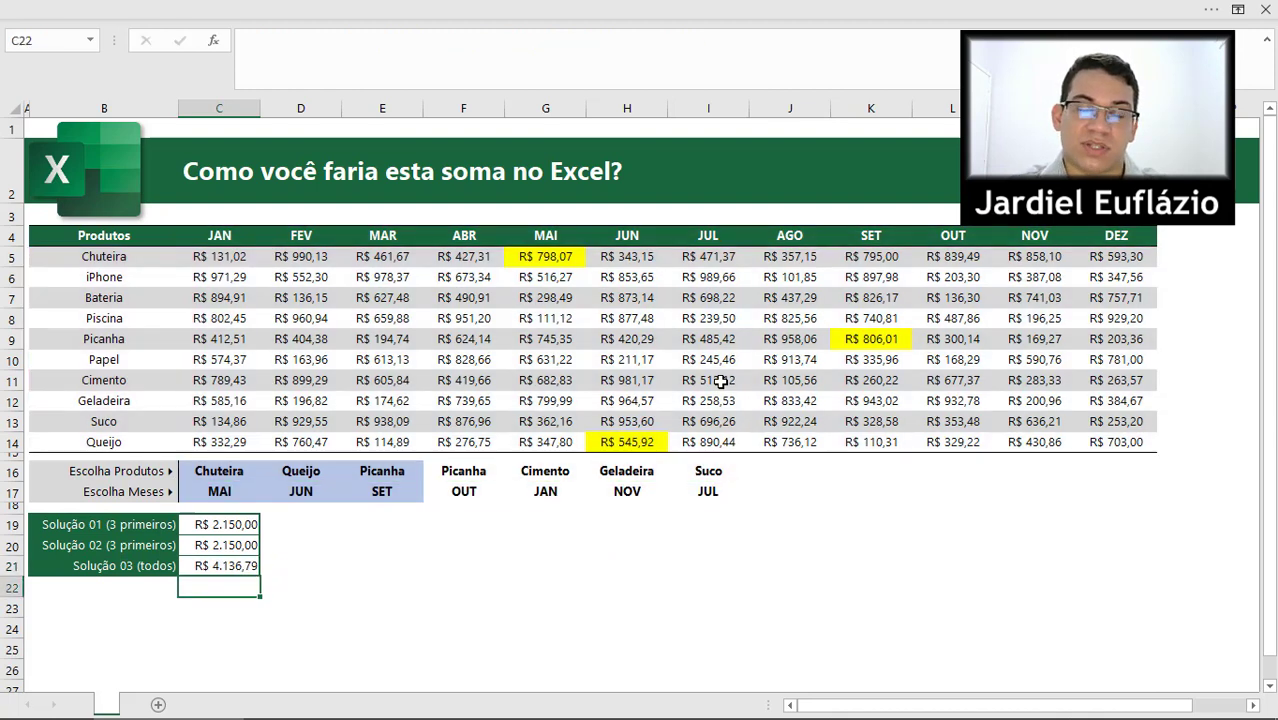
Highlight the values for the four additional choices, cells L9, C11, M12 and I13, with yellow fill
{"action": "left_click", "coordinate": [250, 571]}
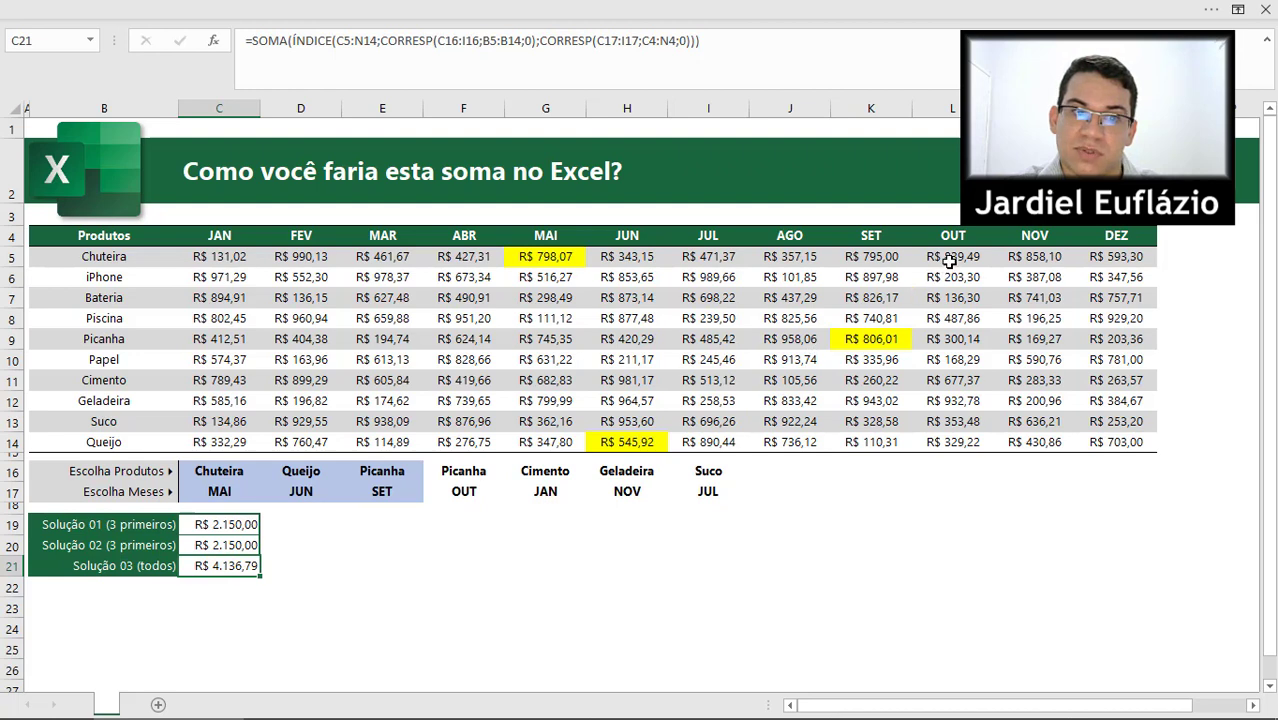
{"action": "left_click", "coordinate": [946, 339]}
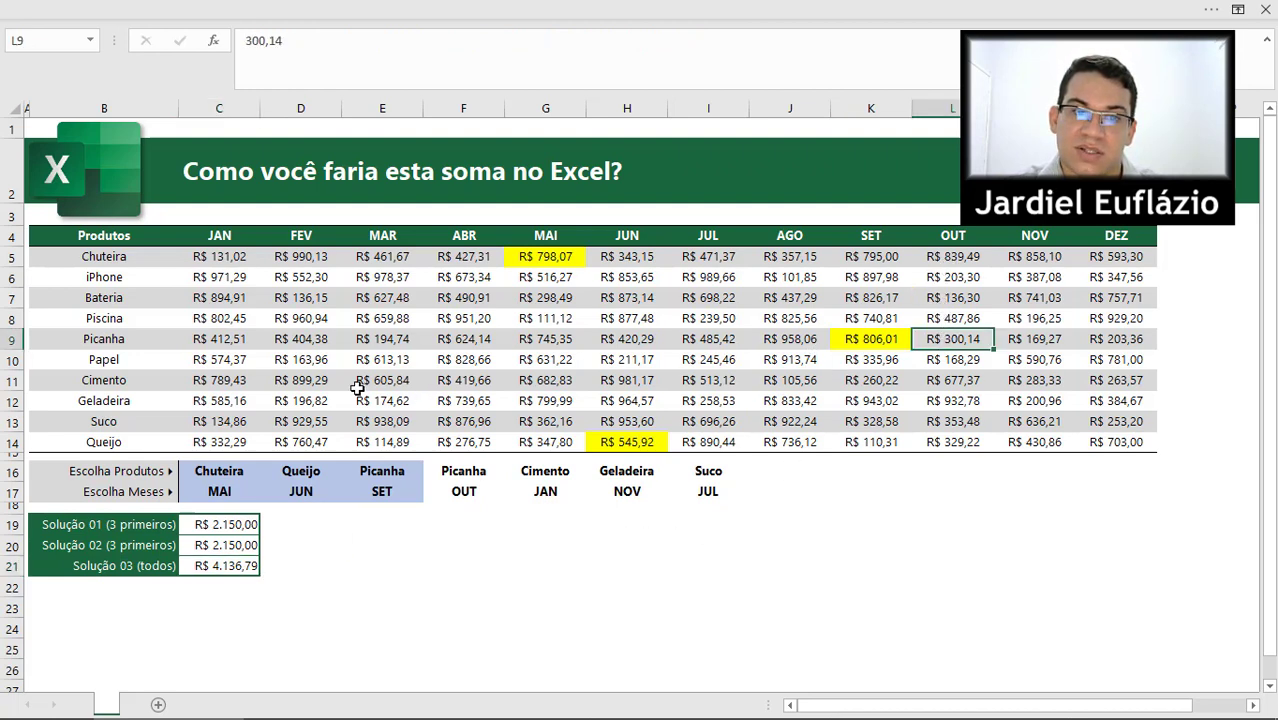
{"action": "left_click", "coordinate": [240, 380], "text": "ctrl"}
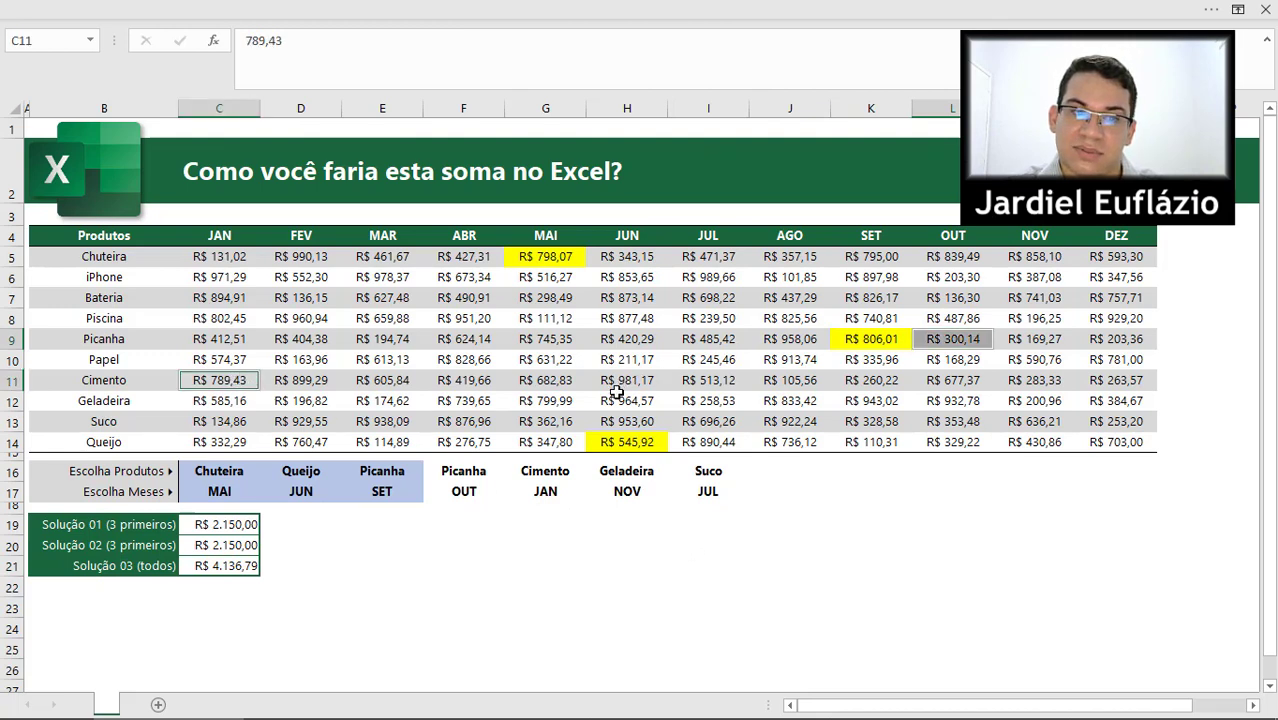
{"action": "left_click", "coordinate": [1041, 400], "text": "ctrl"}
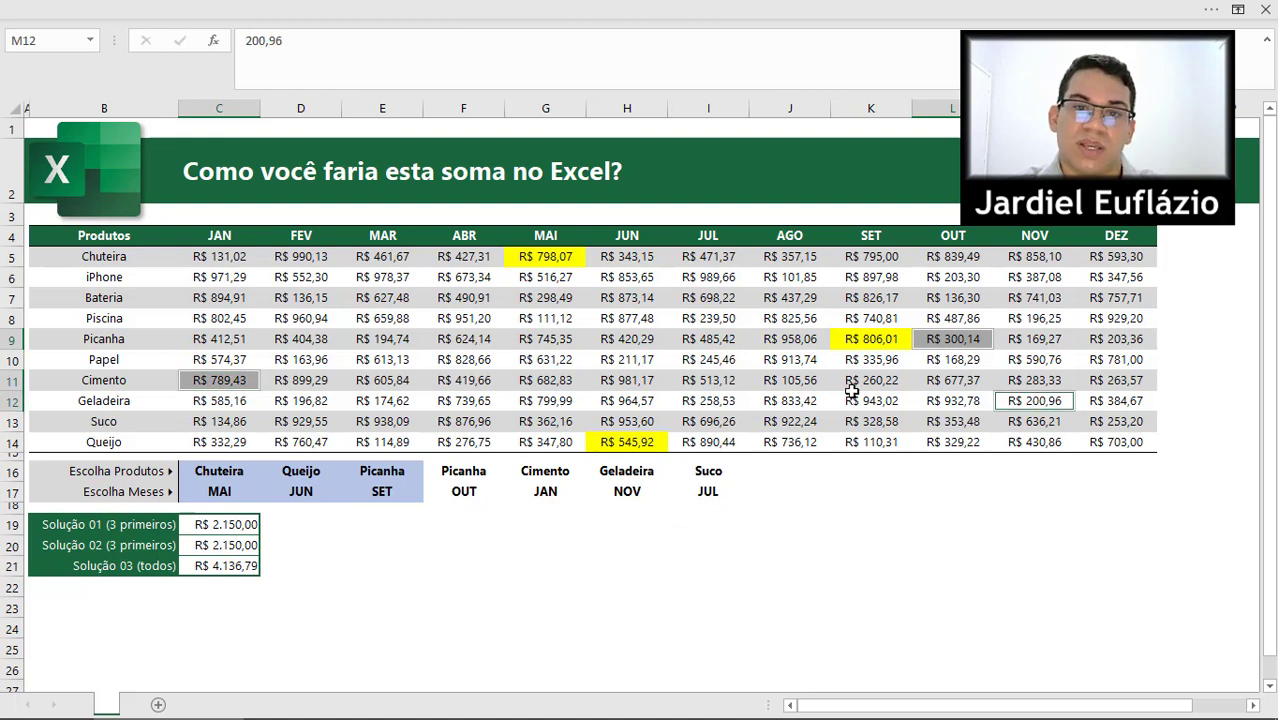
{"action": "left_click", "coordinate": [718, 421], "text": "ctrl"}
{"action": "left_click", "coordinate": [540, 17]}
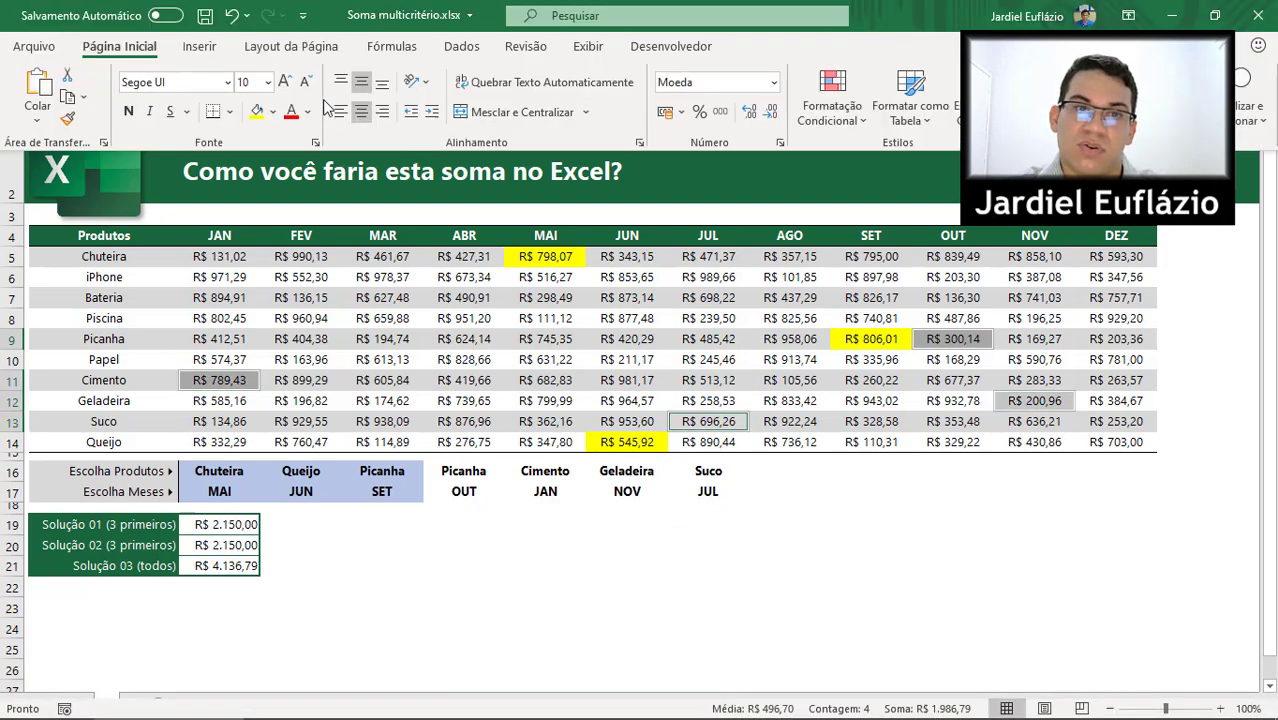
{"action": "left_click", "coordinate": [257, 111]}
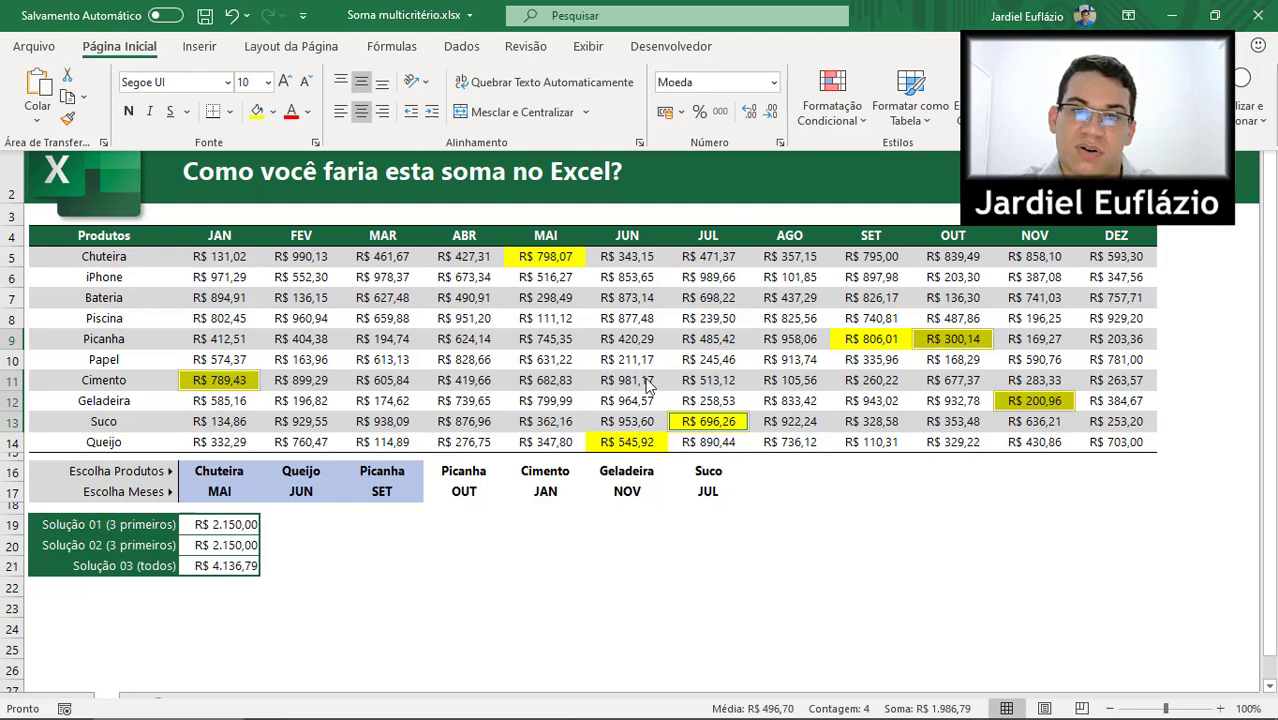
Add H14, G5 and K9 to the selection to compare the sum of all highlighted values with C21, and hide the ribbon again
{"action": "left_click", "coordinate": [640, 443], "text": "ctrl"}
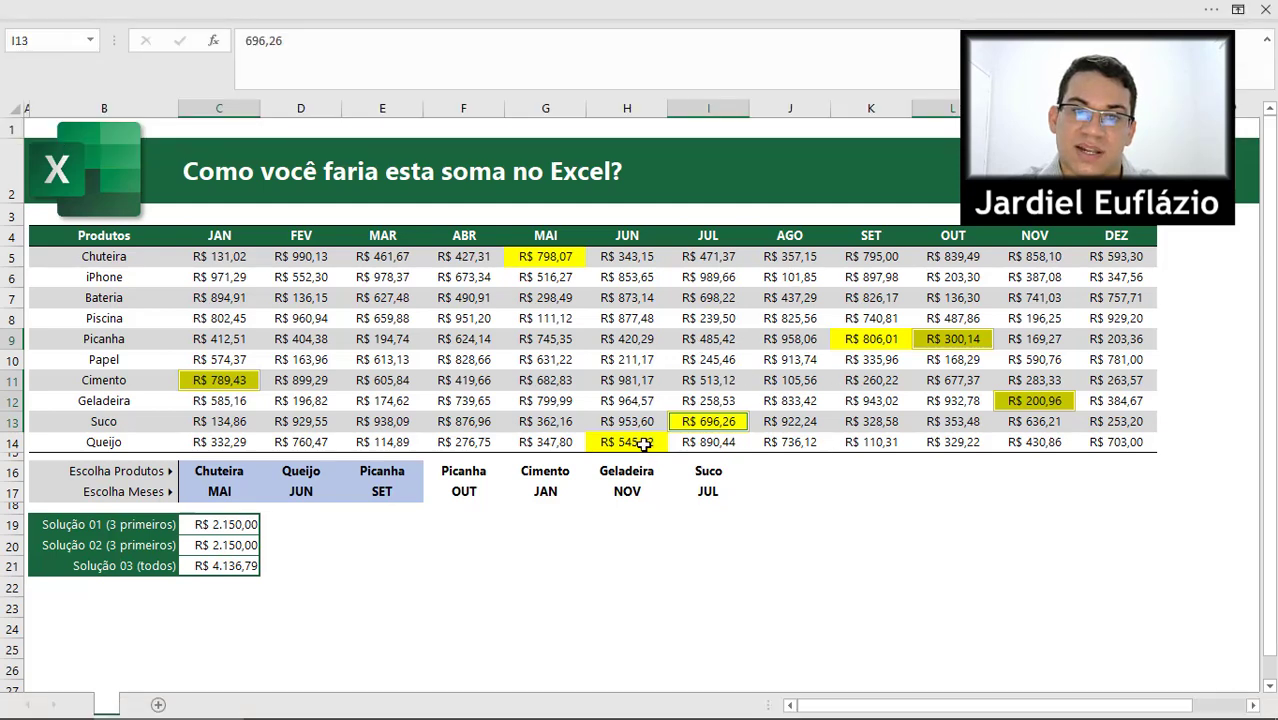
{"action": "left_click", "coordinate": [550, 262]}
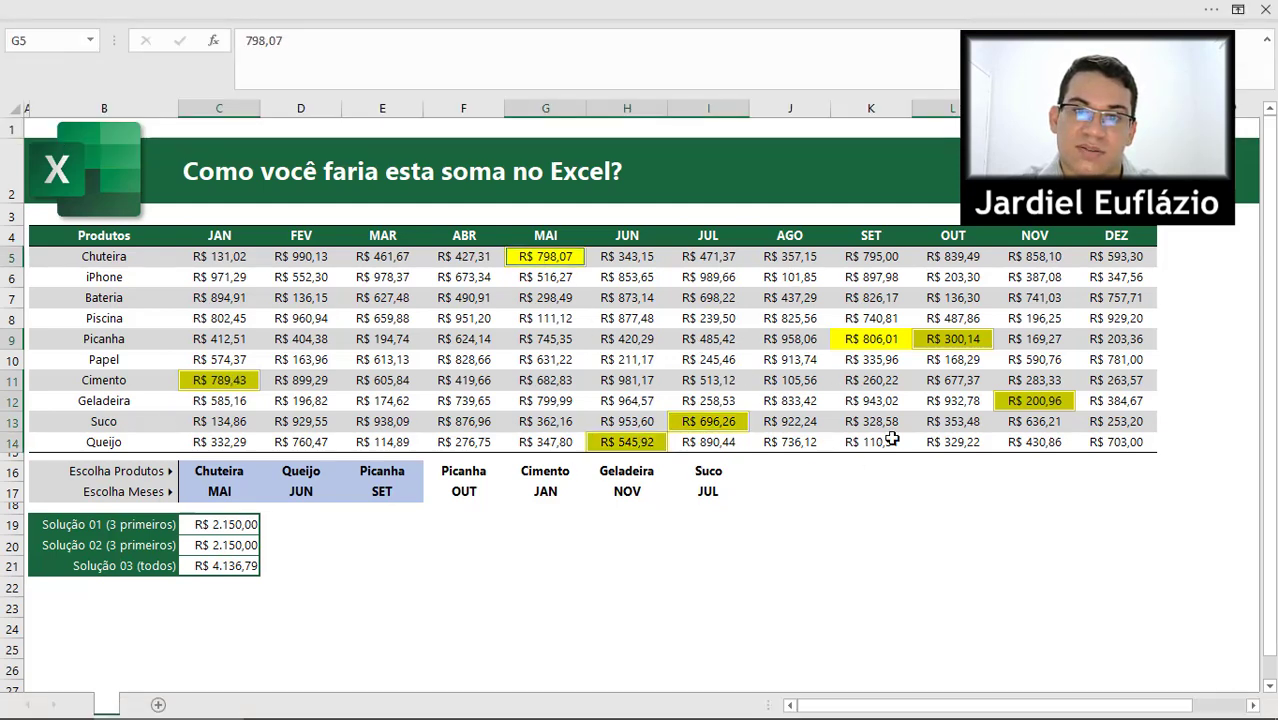
{"action": "left_click", "coordinate": [868, 342], "text": "ctrl"}
{"action": "left_click", "coordinate": [645, 8]}
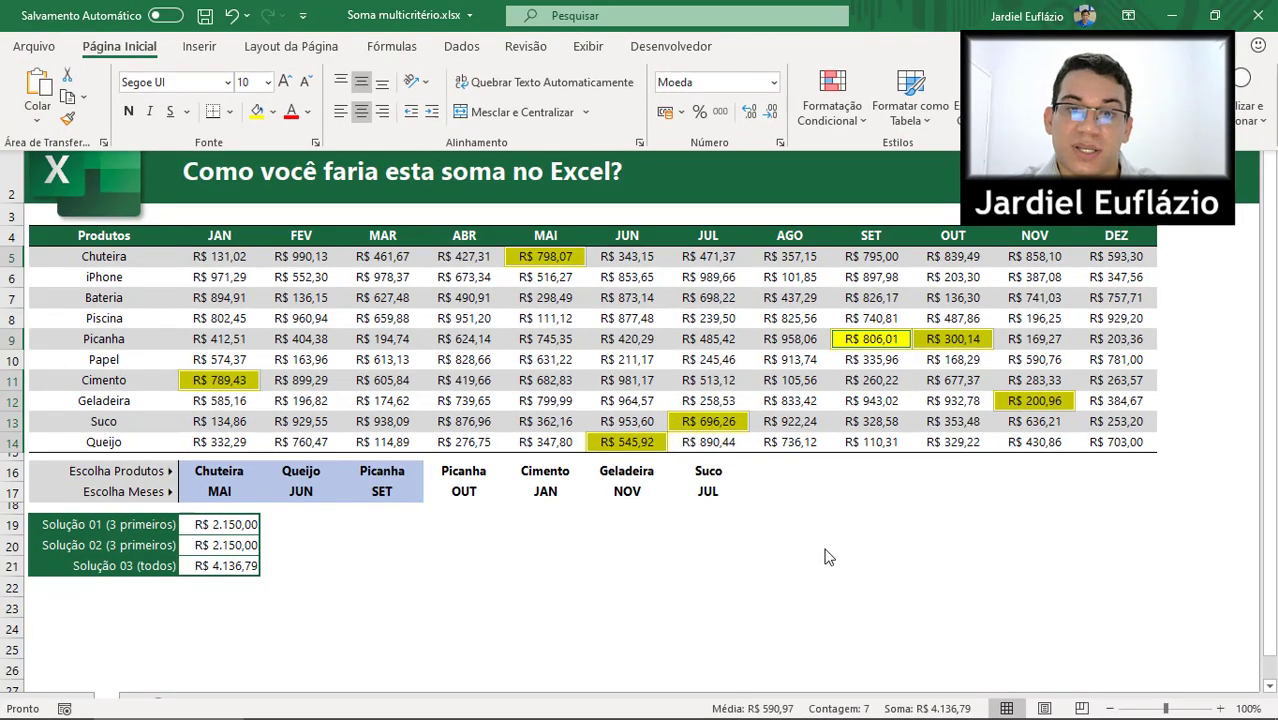
{"action": "key", "text": "ctrl+shift+F1"}
{"action": "left_click", "coordinate": [632, 562]}
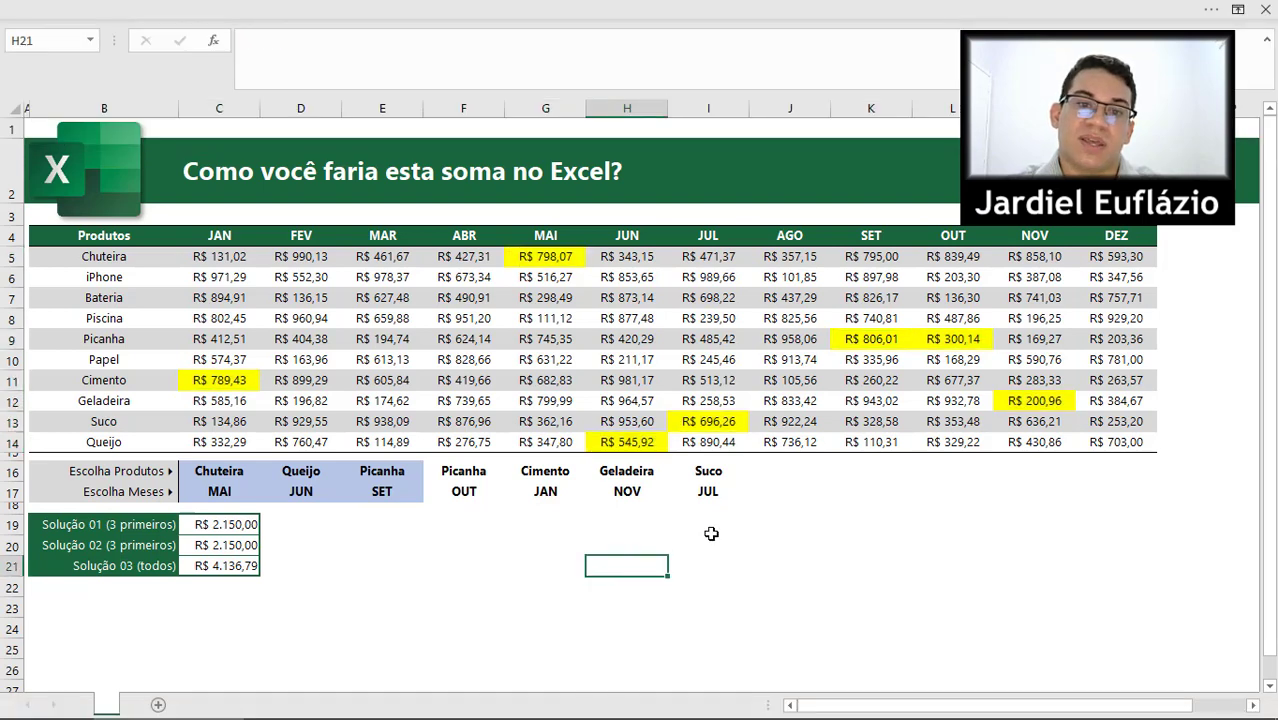
Add another choice pair by setting the product in J16 to iPhone and the month in J17 to ABR
{"action": "left_click", "coordinate": [750, 472]}
{"action": "left_click", "coordinate": [838, 471]}
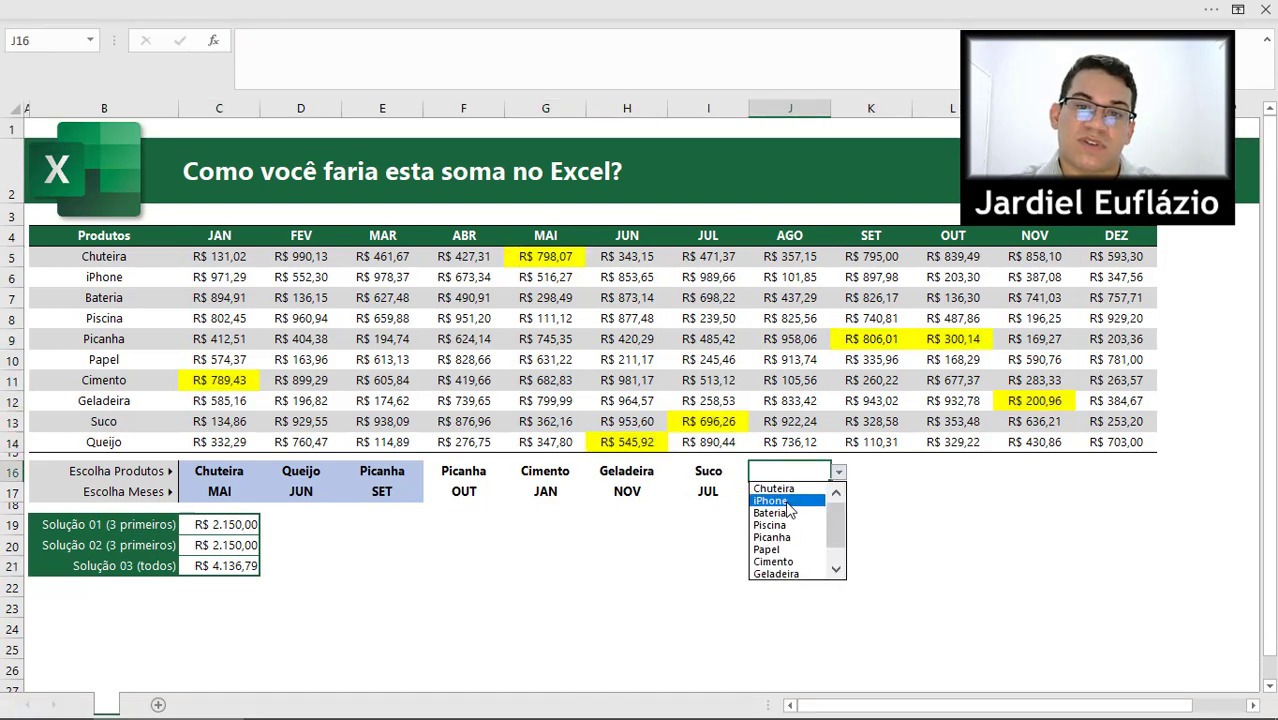
{"action": "left_click", "coordinate": [789, 500]}
{"action": "left_click", "coordinate": [800, 491]}
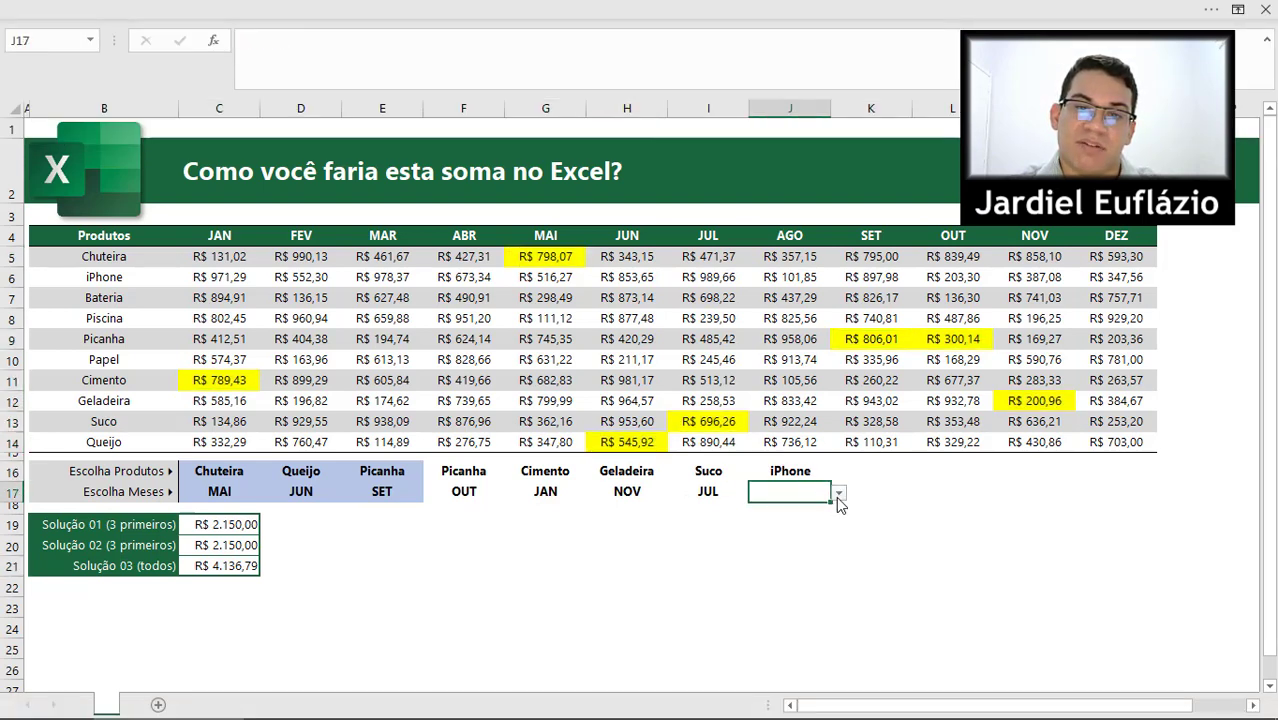
{"action": "left_click", "coordinate": [838, 492]}
{"action": "left_click", "coordinate": [792, 546]}
Extend the month and product lookup ranges in the C21 formula to C17:N17 and C16:N16
{"action": "double_click", "coordinate": [242, 566]}
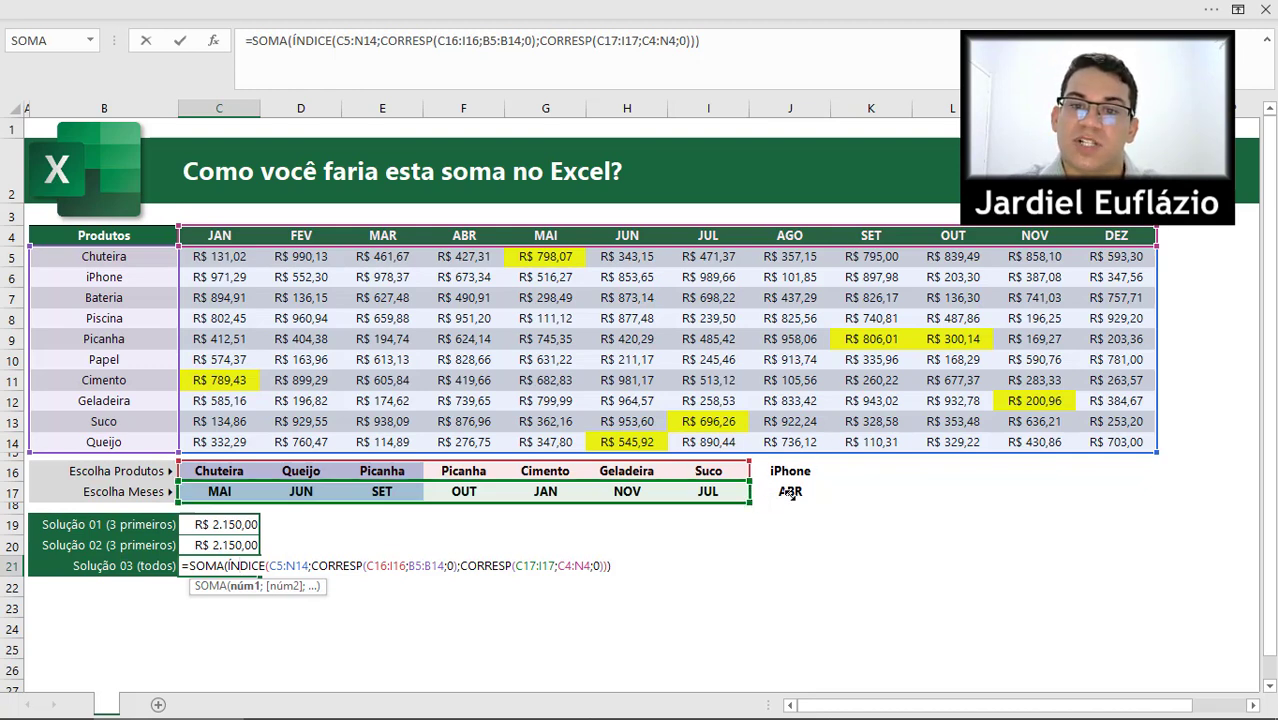
{"action": "left_click_drag", "start_coordinate": [790, 491], "coordinate": [1205, 490]}
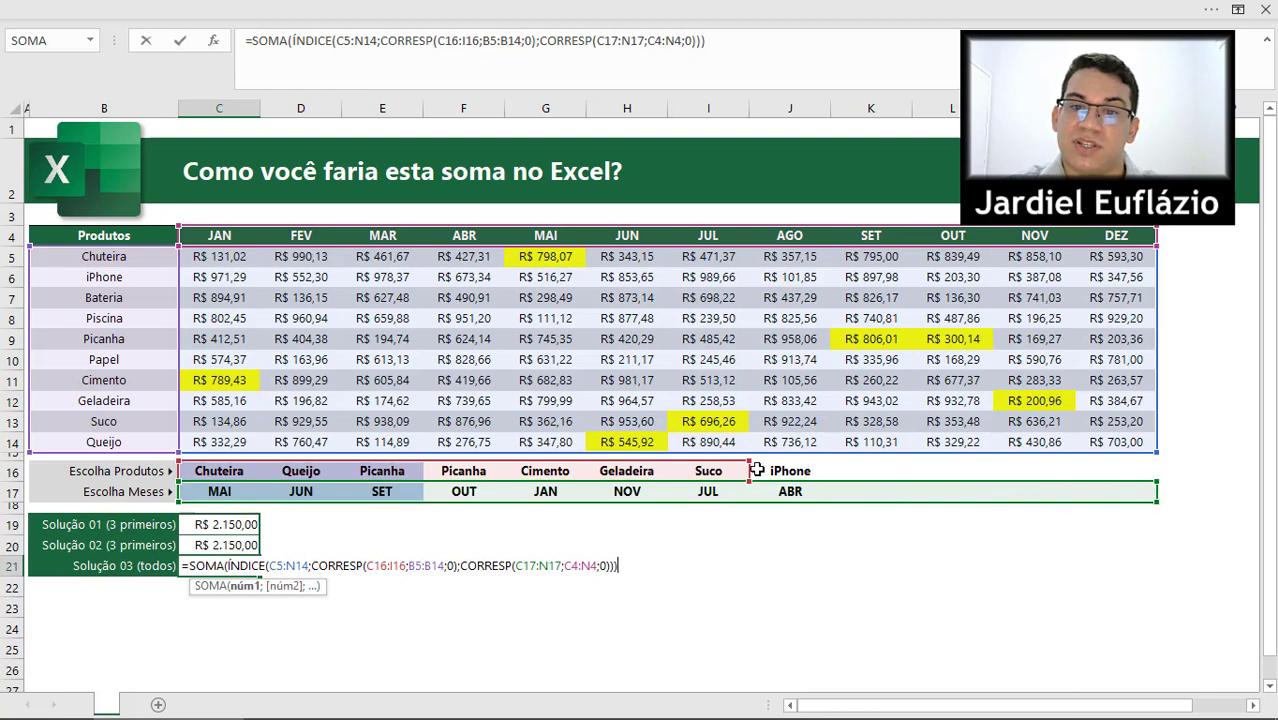
{"action": "left_click_drag", "start_coordinate": [757, 470], "coordinate": [1135, 478]}
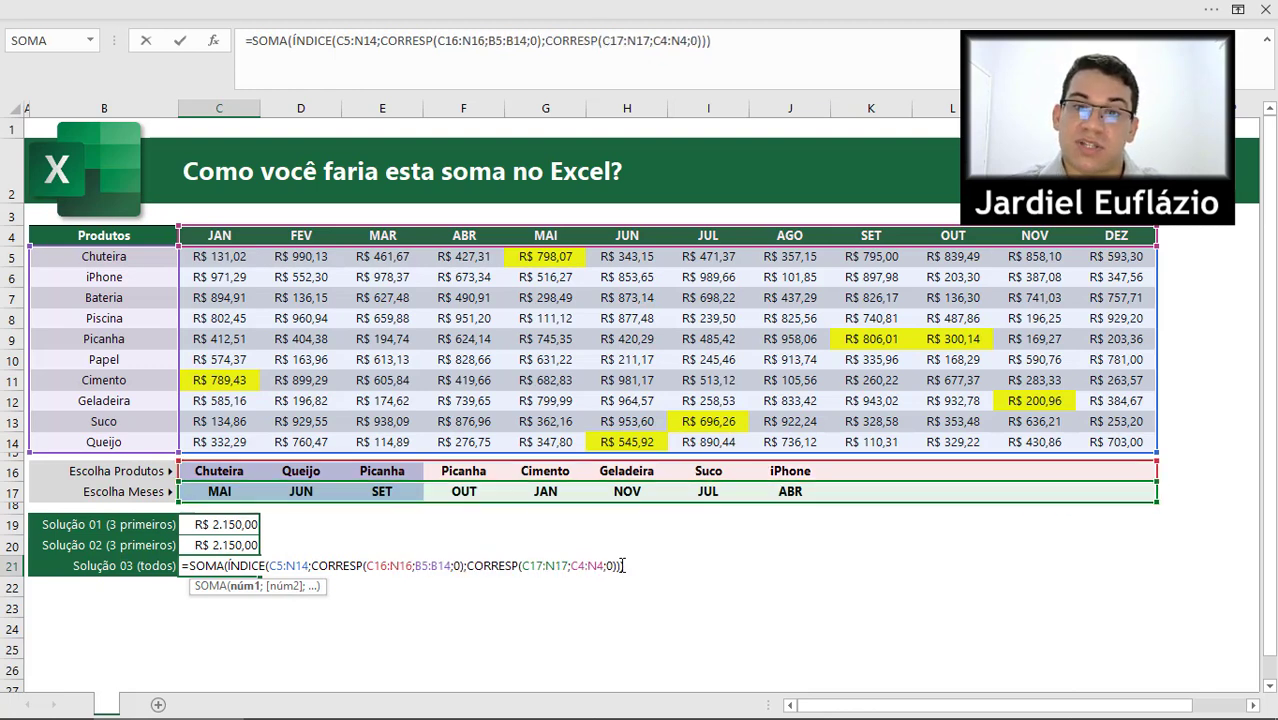
{"action": "key", "text": "Return"}
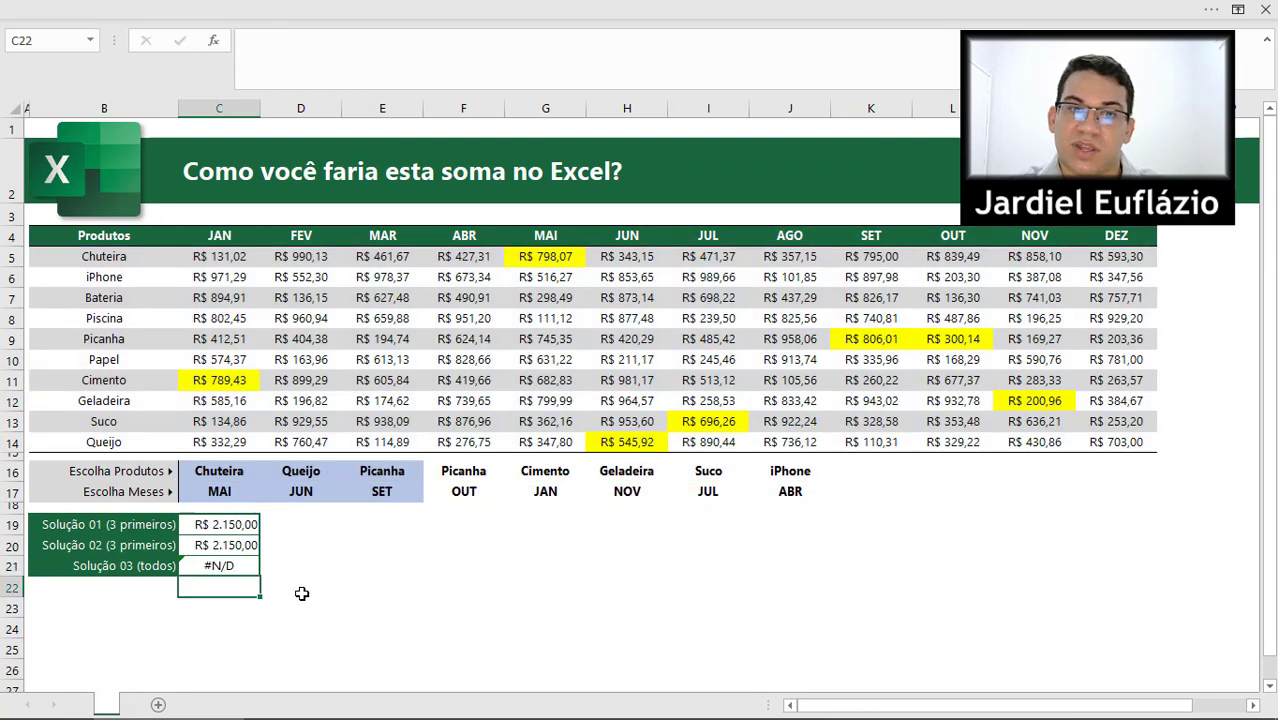
Evaluate the núm_coluna argument of ÍNDICE inside the C21 formula and examine the last four elements of its array
{"action": "double_click", "coordinate": [257, 566]}
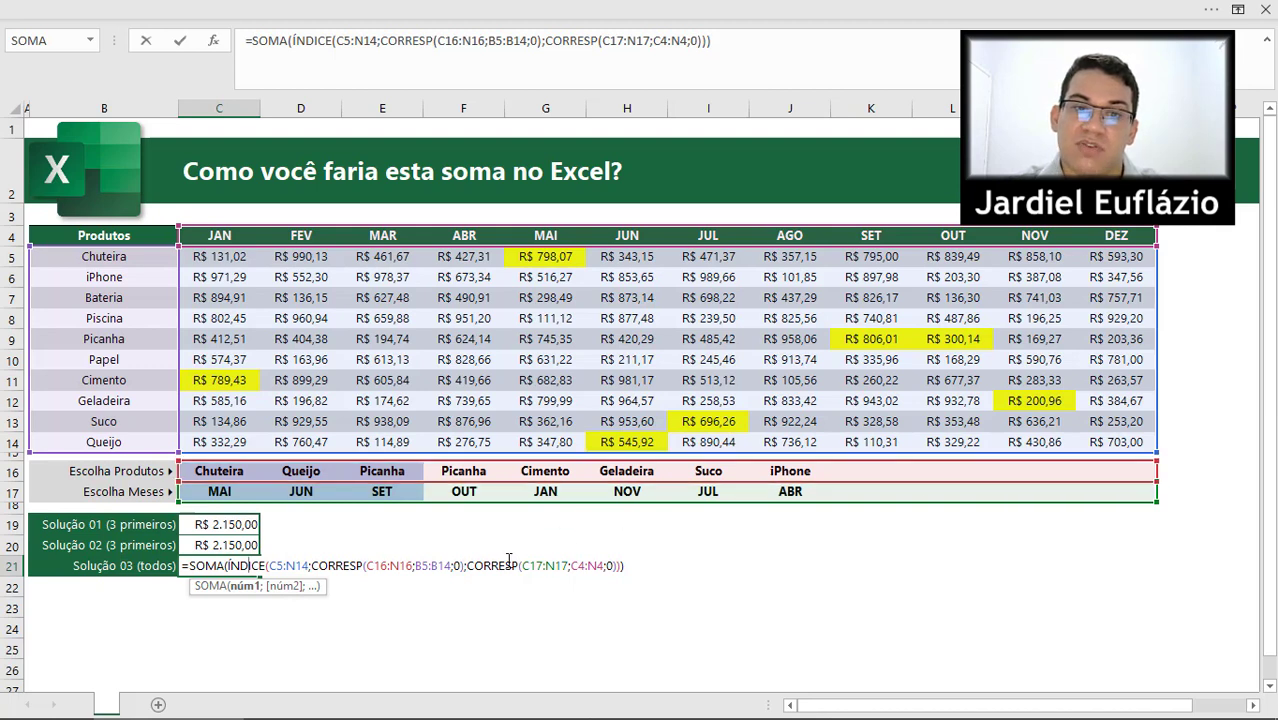
{"action": "left_click", "coordinate": [585, 63]}
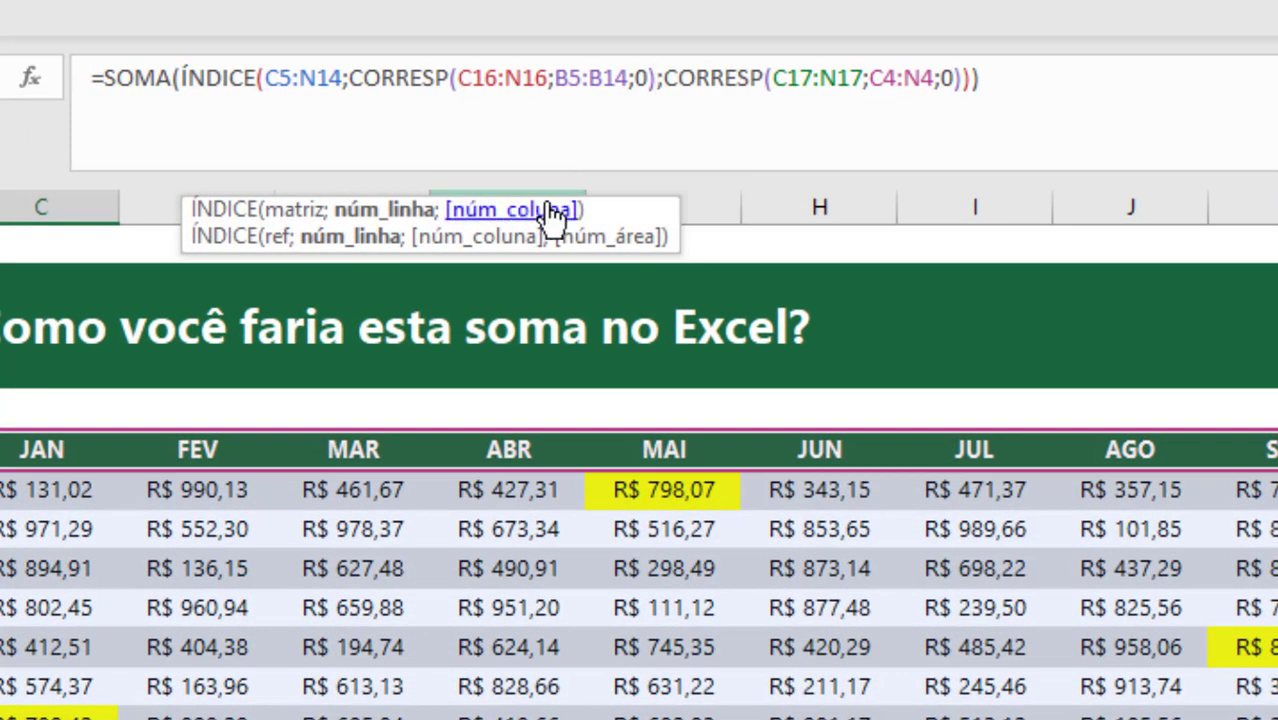
{"action": "left_click", "coordinate": [482, 199]}
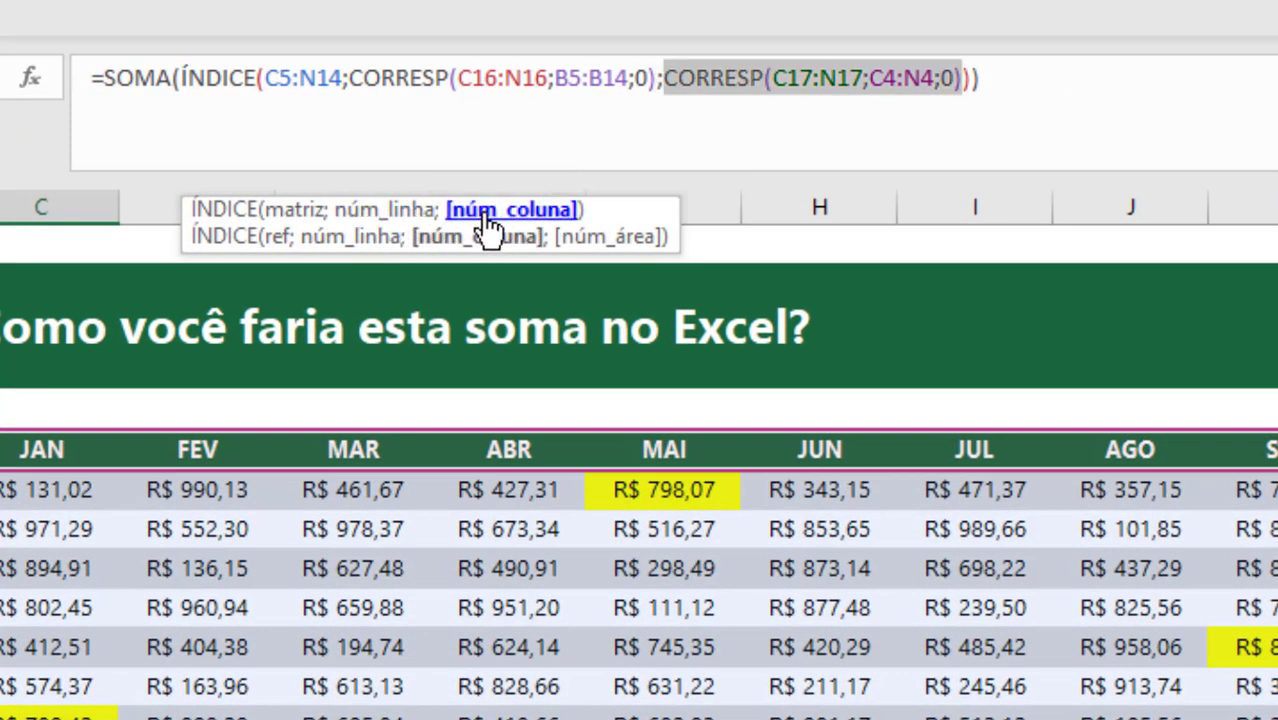
{"action": "key", "text": "F9"}
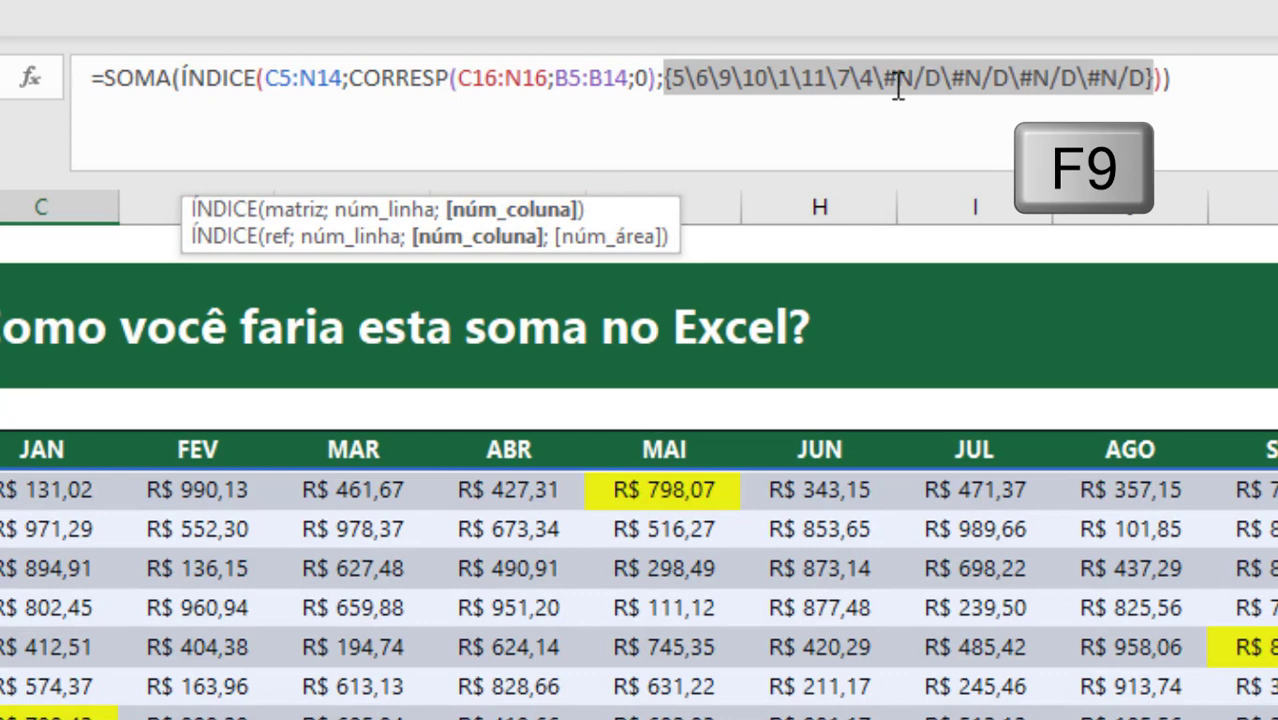
{"action": "left_click_drag", "start_coordinate": [883, 80], "coordinate": [1147, 86]}
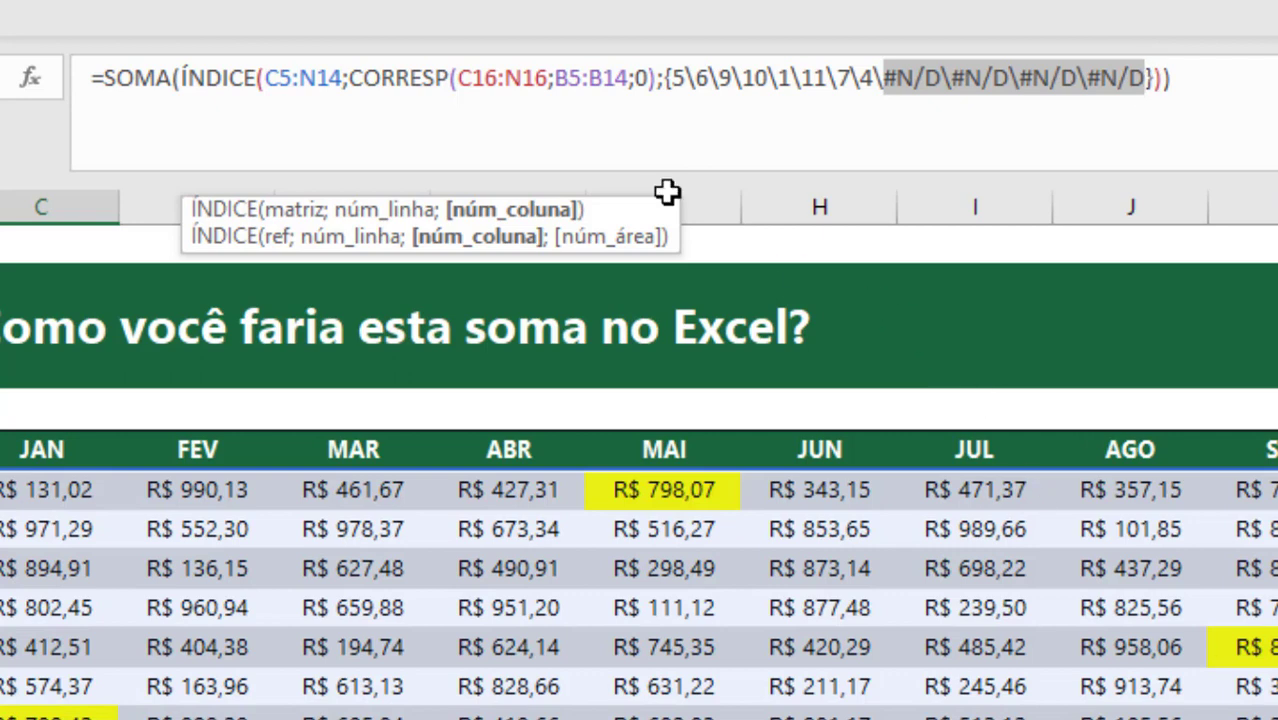
Evaluate the núm_linha argument of ÍNDICE inside the C21 formula, and leave editing without keeping the evaluated arrays
{"action": "left_click", "coordinate": [424, 98]}
{"action": "left_click", "coordinate": [413, 225]}
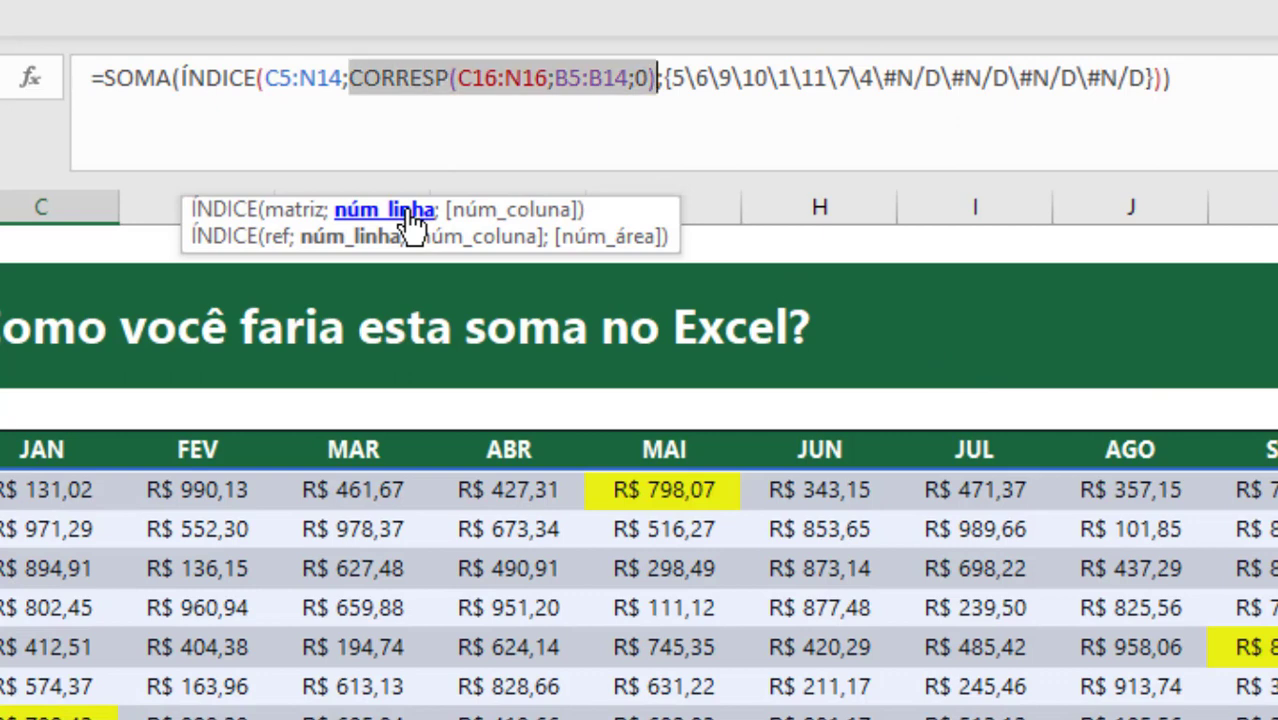
{"action": "key", "text": "F9"}
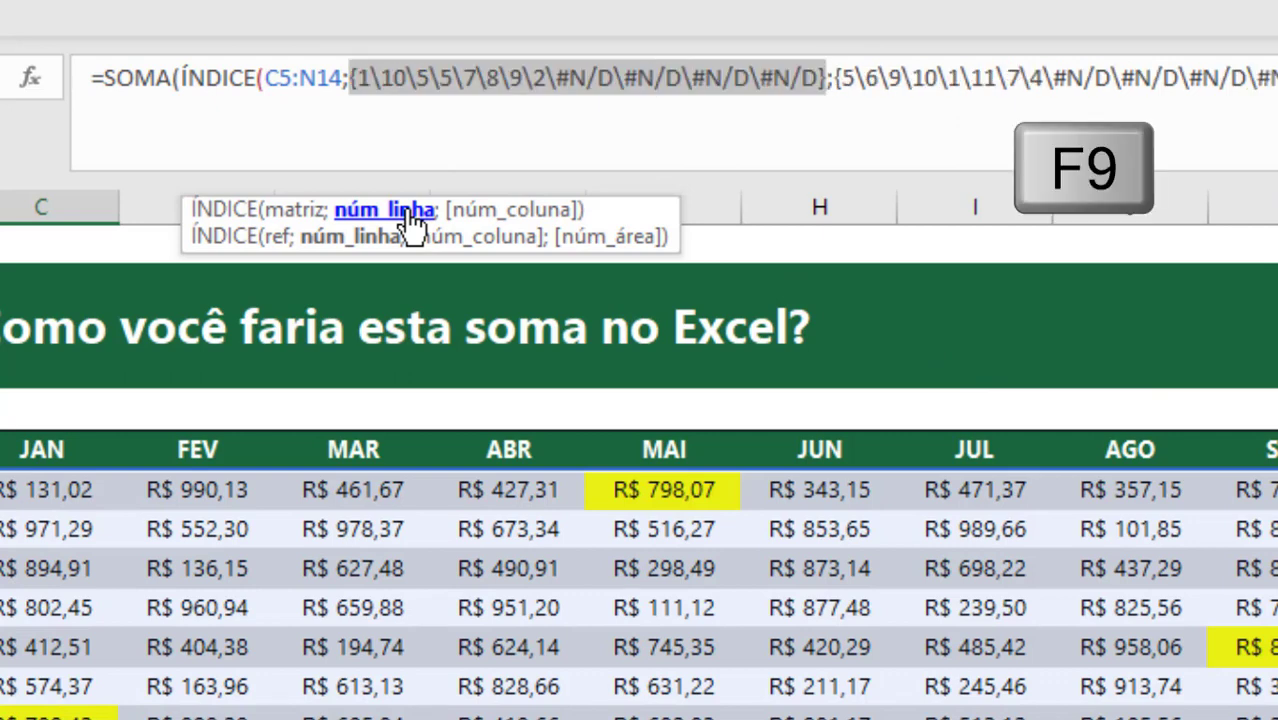
{"action": "key", "text": "Escape"}
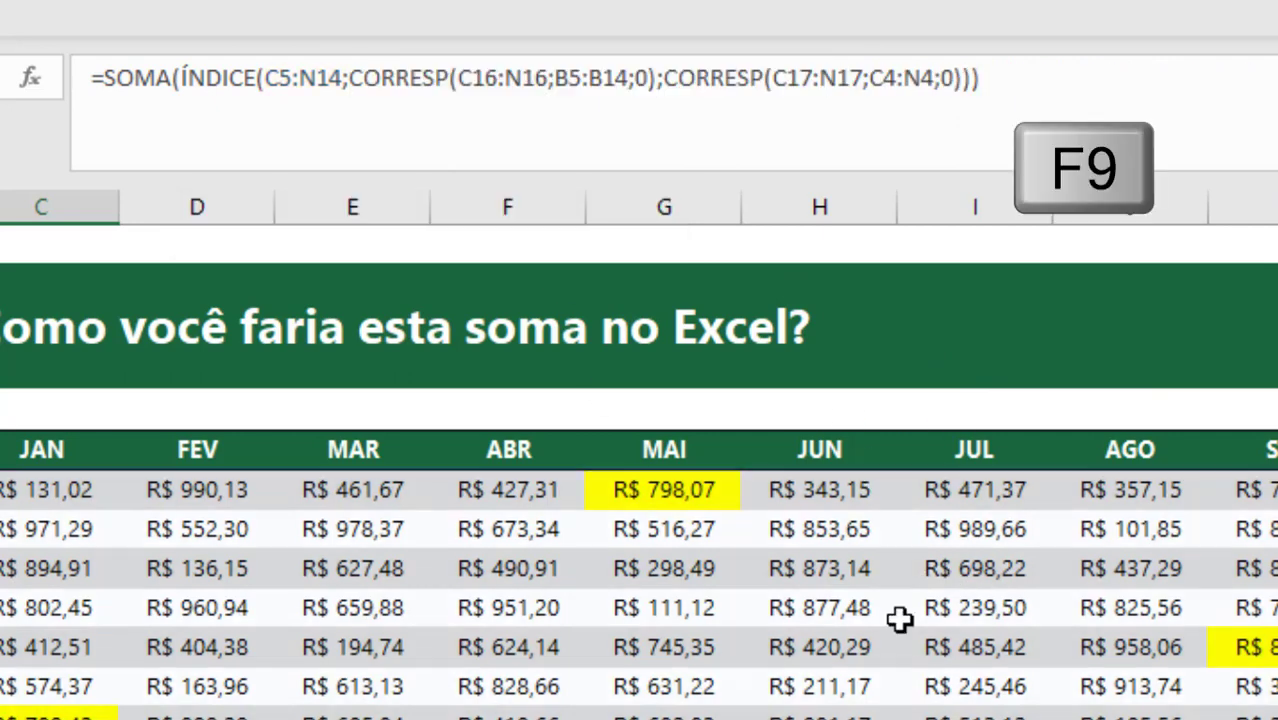
Set the product in K16 to Picanha and the month in K17 to AGO
{"action": "left_click", "coordinate": [1004, 608]}
{"action": "left_click", "coordinate": [1064, 608]}
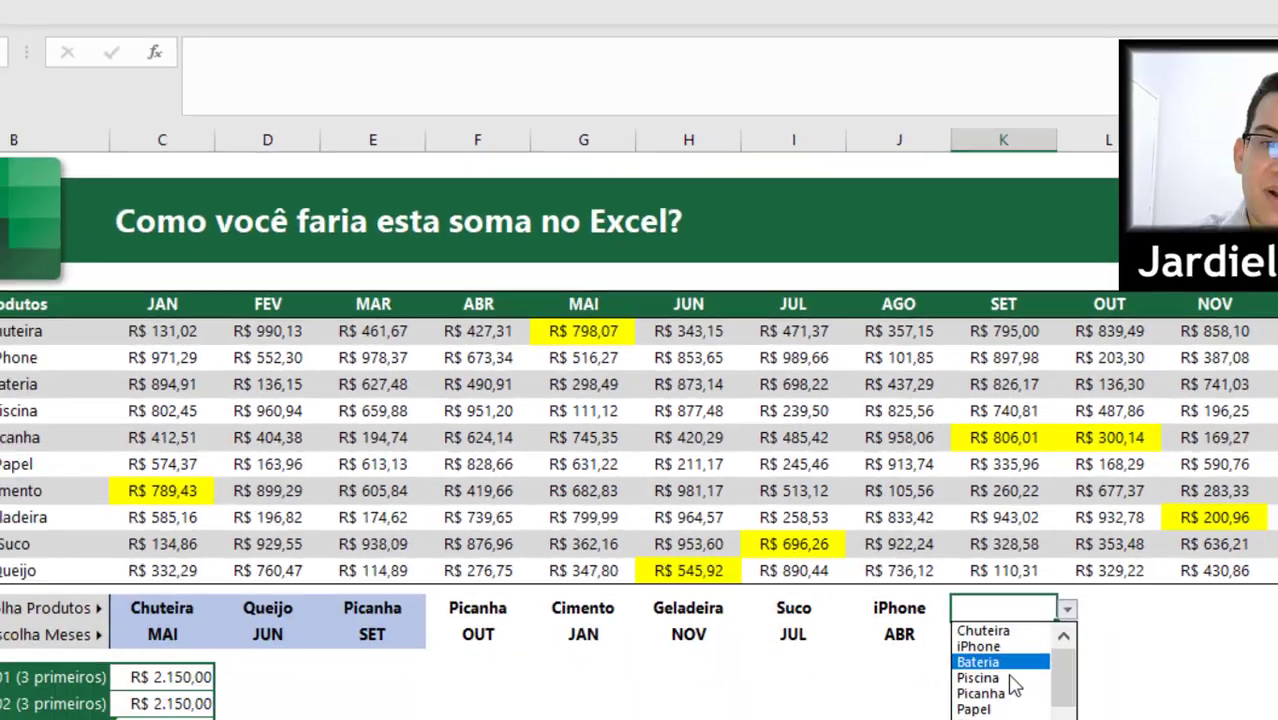
{"action": "left_click", "coordinate": [874, 538]}
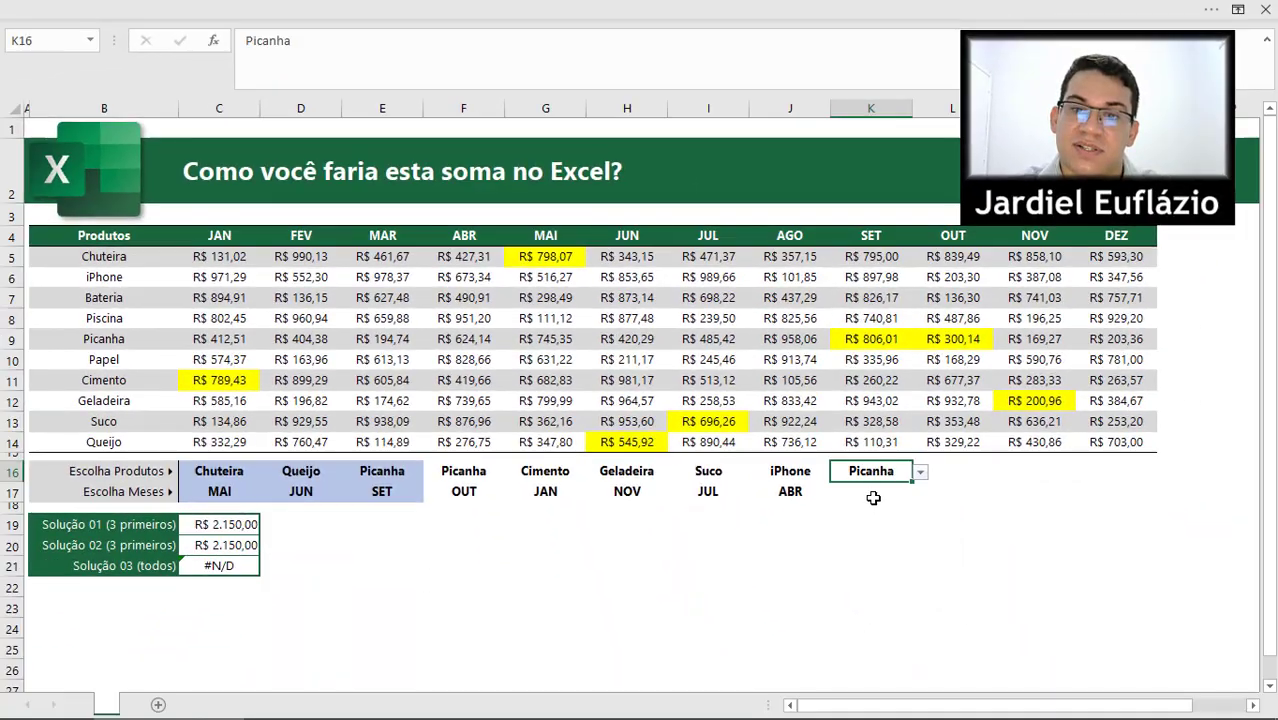
{"action": "left_click", "coordinate": [873, 496]}
{"action": "left_click", "coordinate": [920, 492]}
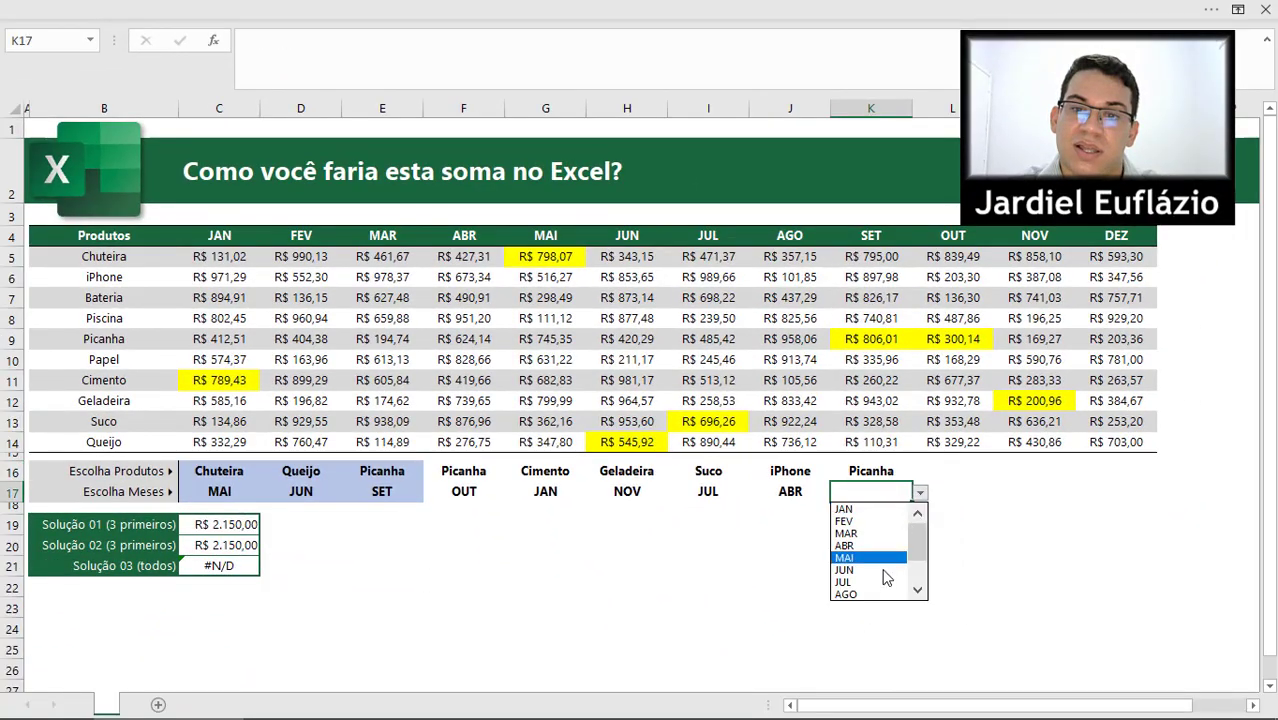
{"action": "left_click", "coordinate": [868, 595]}
Set the product in L16 to Bateria and the month in L17 to JAN
{"action": "left_click", "coordinate": [946, 472]}
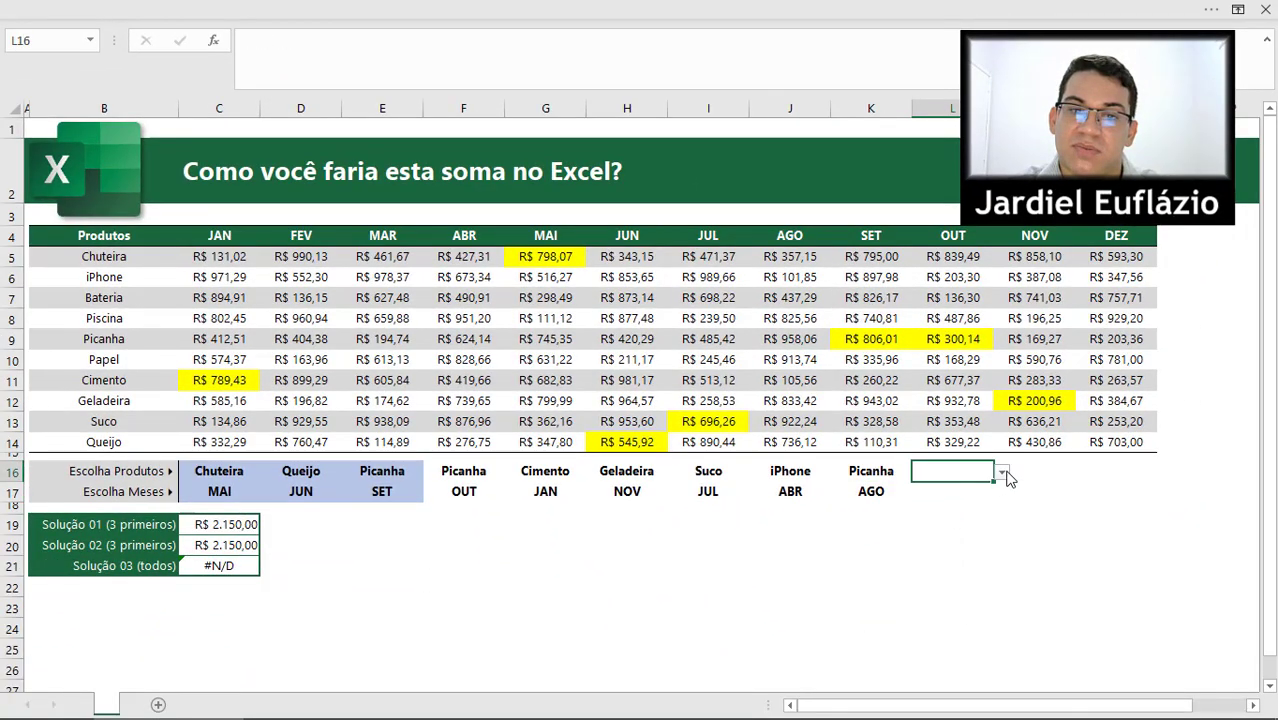
{"action": "left_click", "coordinate": [1001, 471]}
{"action": "left_click", "coordinate": [960, 513]}
{"action": "left_click", "coordinate": [955, 492]}
{"action": "left_click", "coordinate": [1001, 492]}
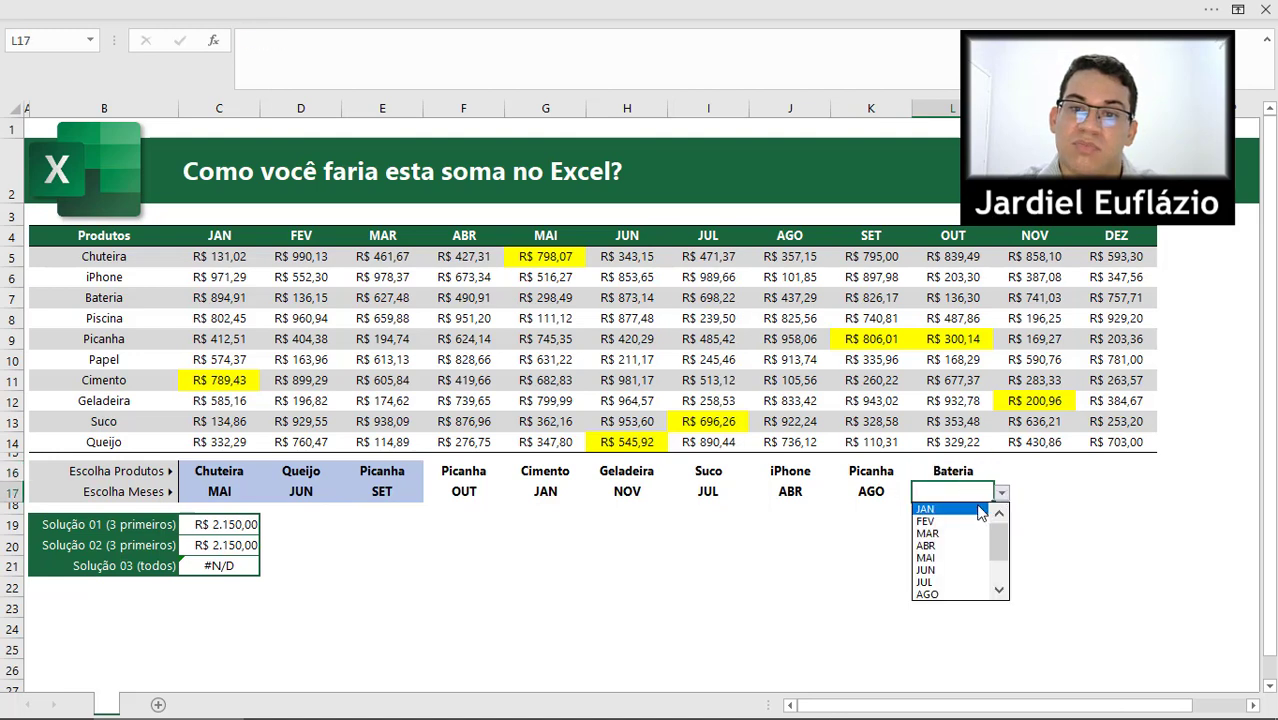
{"action": "left_click", "coordinate": [940, 490]}
Fill the Bateria and JAN pair from L16:L17 across to column N, and check the C21 result
{"action": "left_click", "coordinate": [1034, 478]}
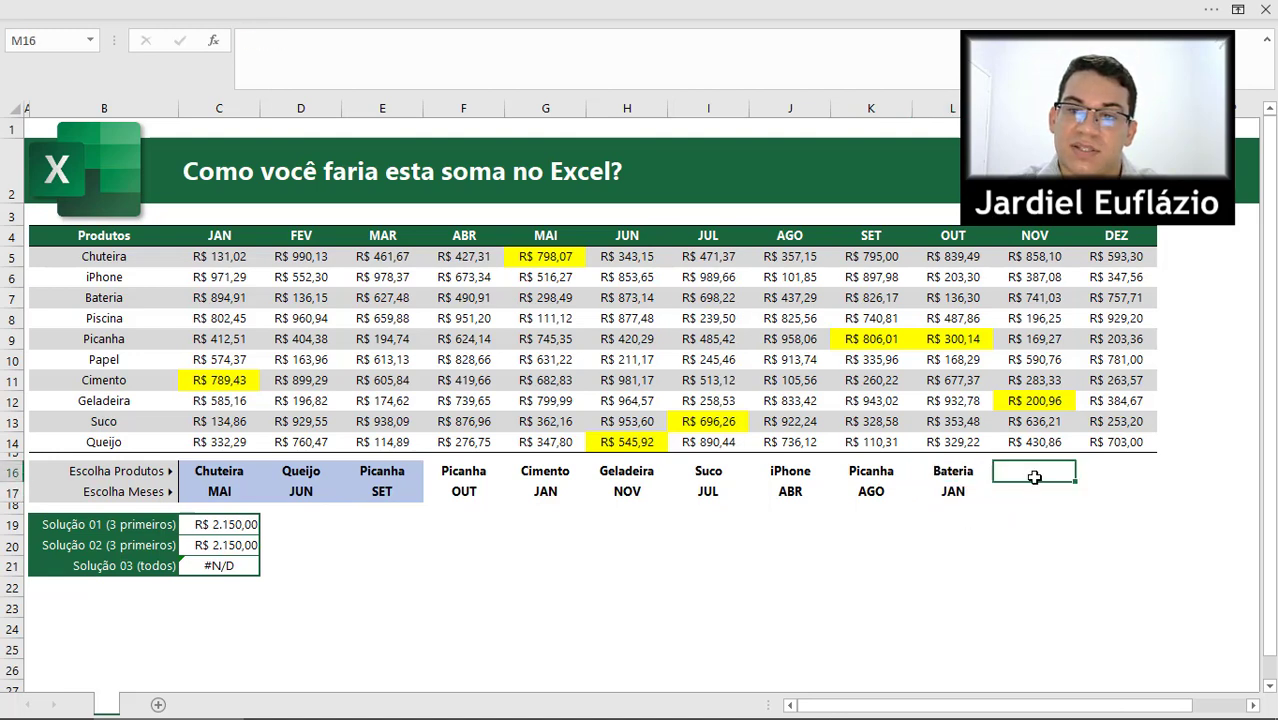
{"action": "left_click", "coordinate": [1000, 494]}
{"action": "left_click_drag", "start_coordinate": [960, 476], "coordinate": [1136, 521]}
{"action": "left_click", "coordinate": [1116, 545]}
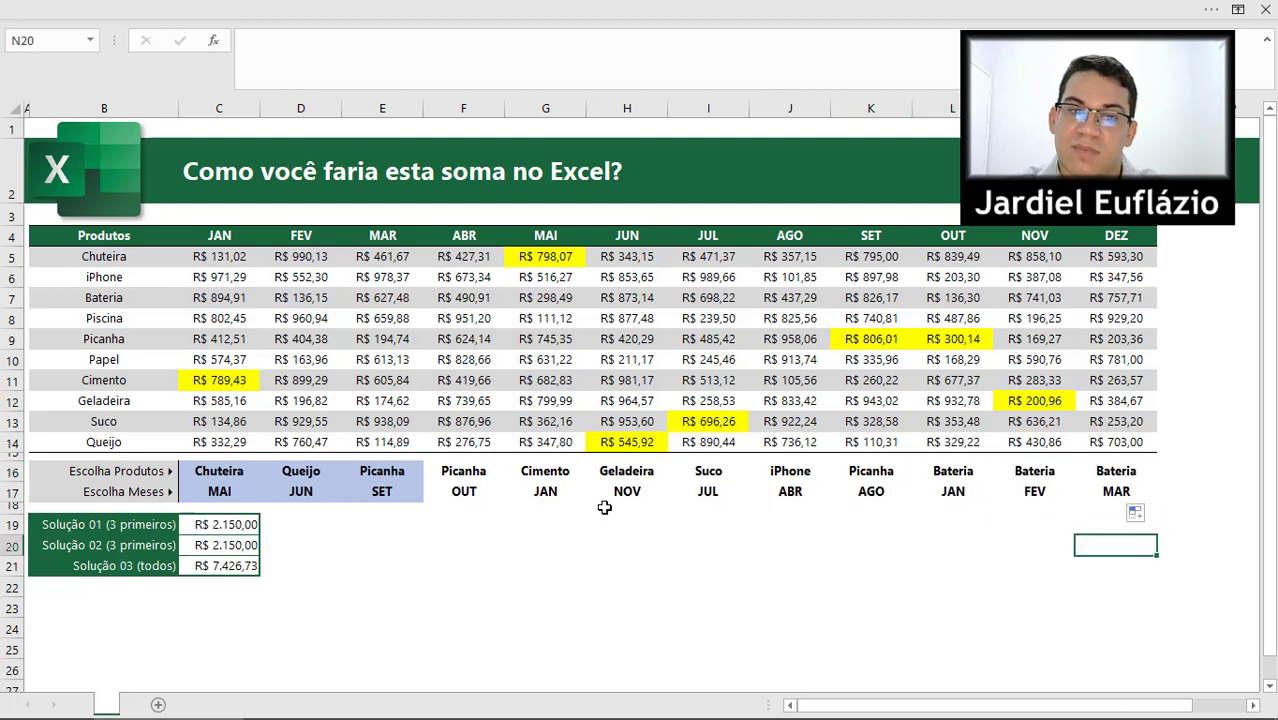
{"action": "left_click", "coordinate": [220, 568]}
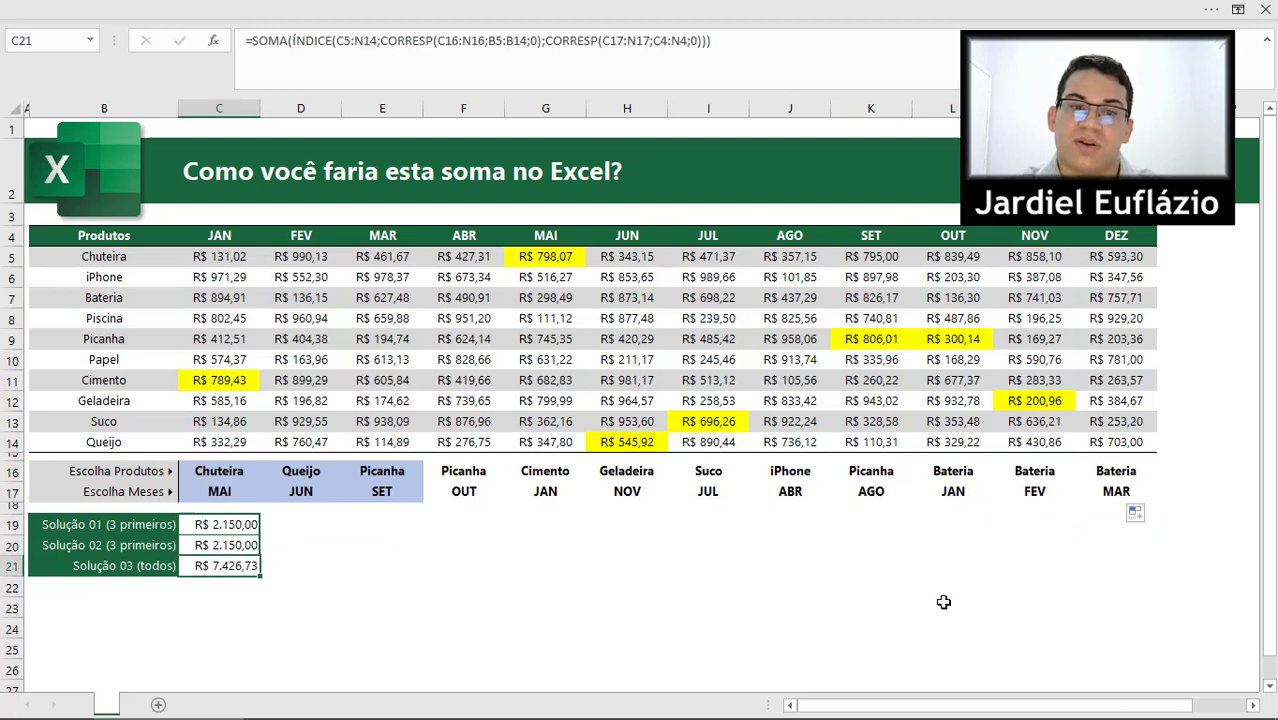
Clear the product and month choices in L16:N17
{"action": "left_click_drag", "start_coordinate": [1110, 478], "coordinate": [1104, 494]}
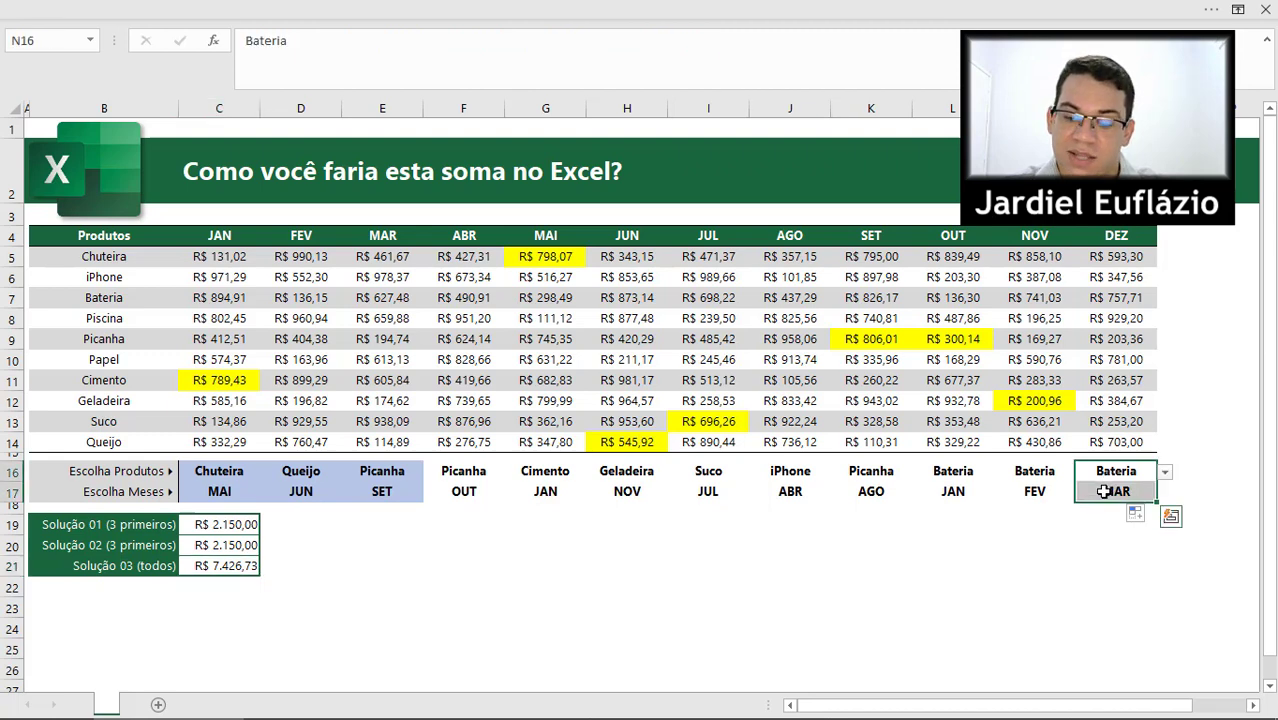
{"action": "key", "text": "Delete"}
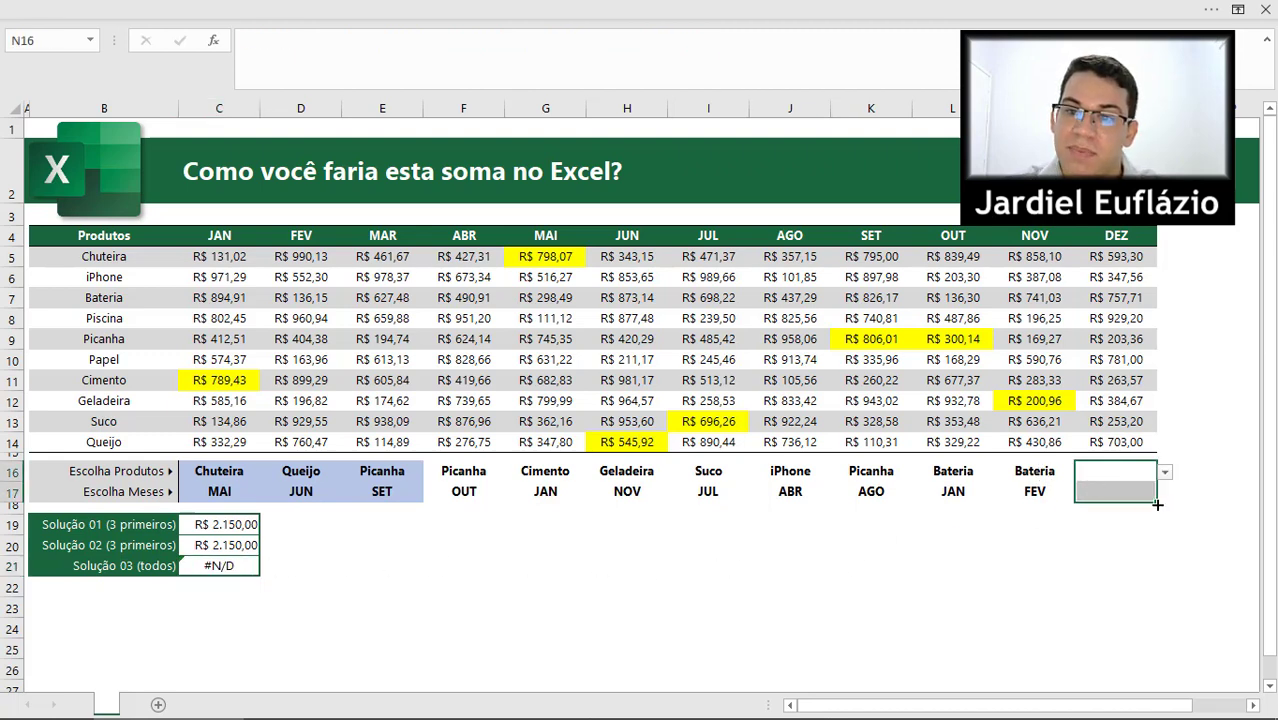
{"action": "left_click_drag", "start_coordinate": [1156, 500], "coordinate": [912, 518]}
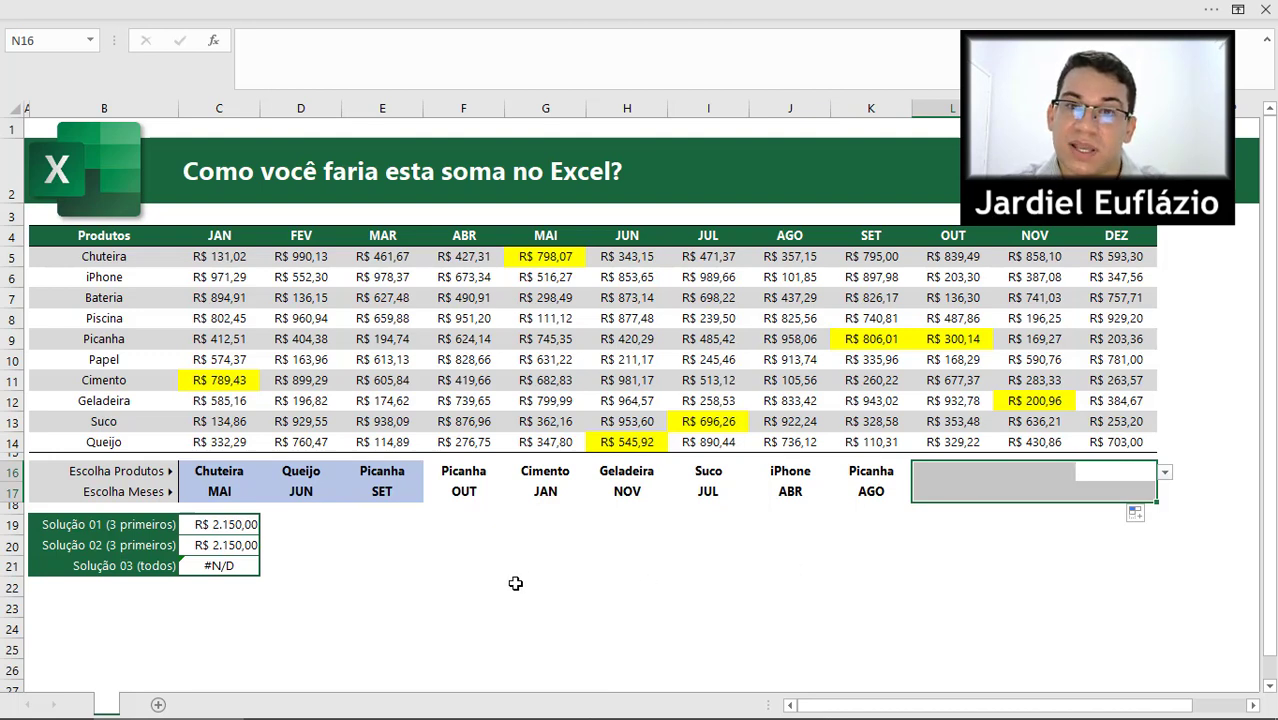
{"action": "left_click_drag", "start_coordinate": [502, 565], "coordinate": [607, 633]}
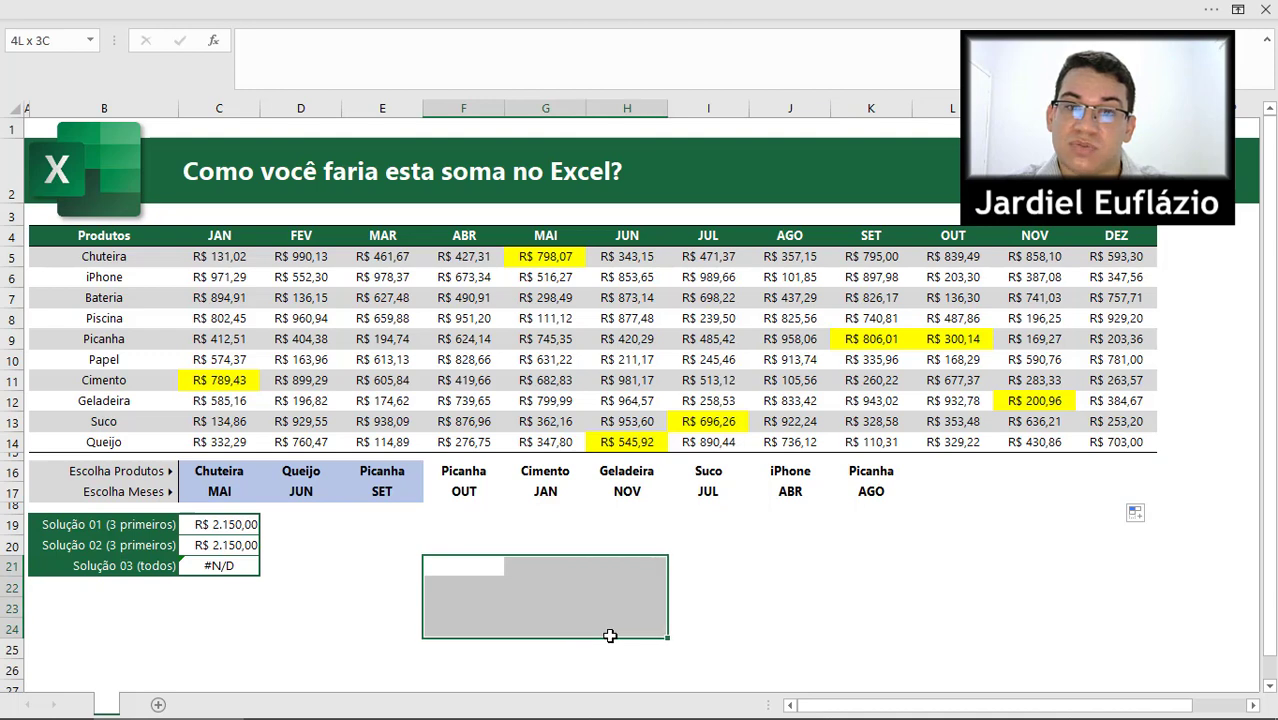
{"action": "left_click", "coordinate": [579, 590]}
{"action": "left_click_drag", "start_coordinate": [555, 578], "coordinate": [656, 600]}
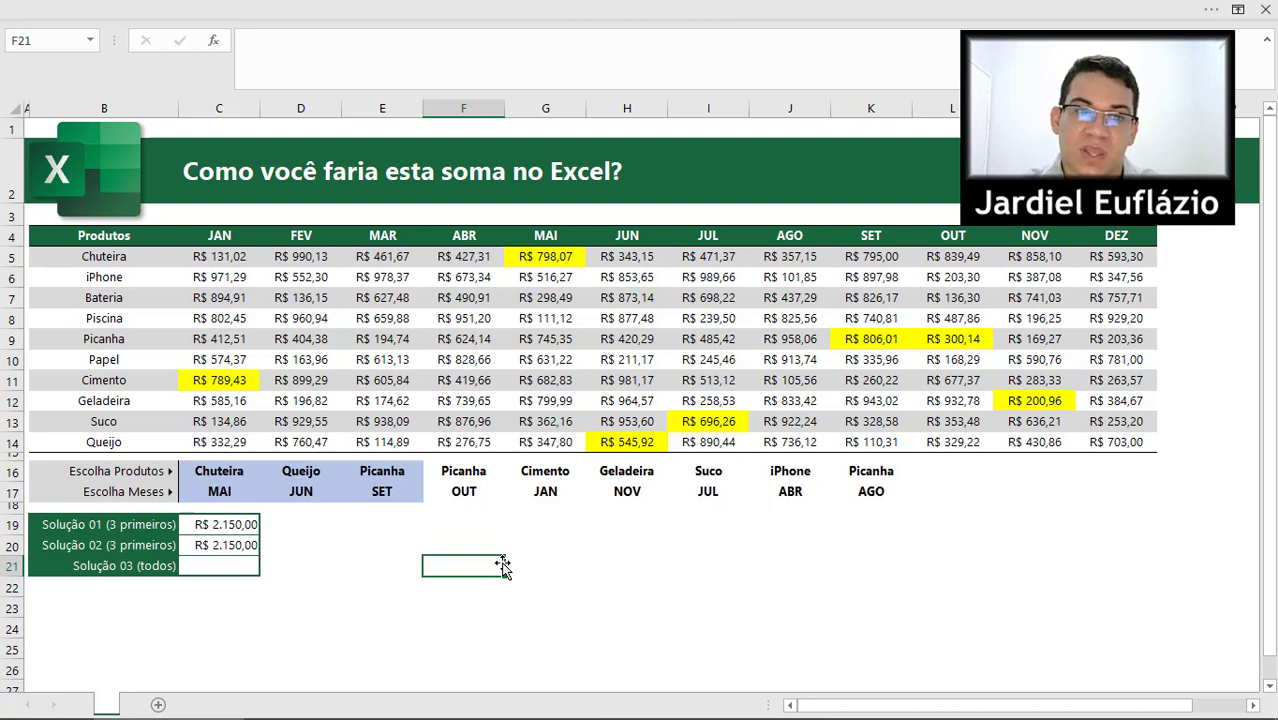
{"action": "left_click_drag", "start_coordinate": [205, 478], "coordinate": [1113, 476]}
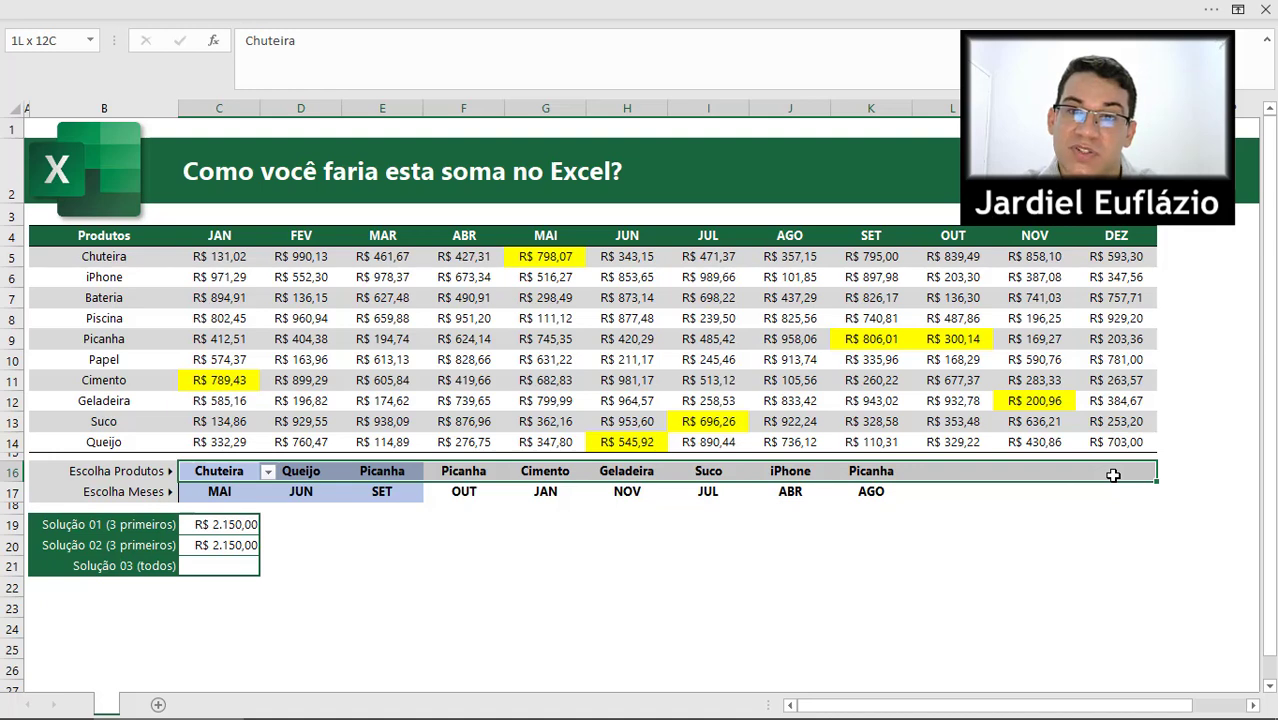
{"action": "left_click_drag", "start_coordinate": [1113, 476], "coordinate": [1113, 476]}
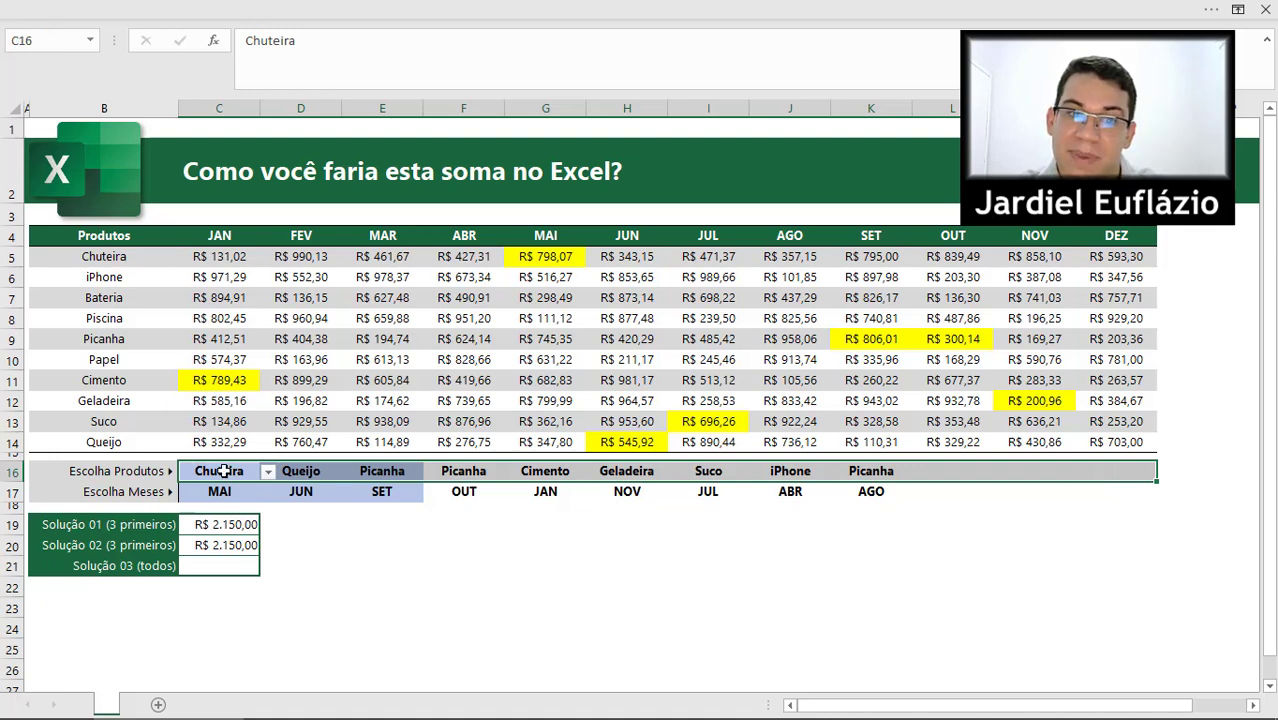
{"action": "left_click_drag", "start_coordinate": [232, 472], "coordinate": [853, 470]}
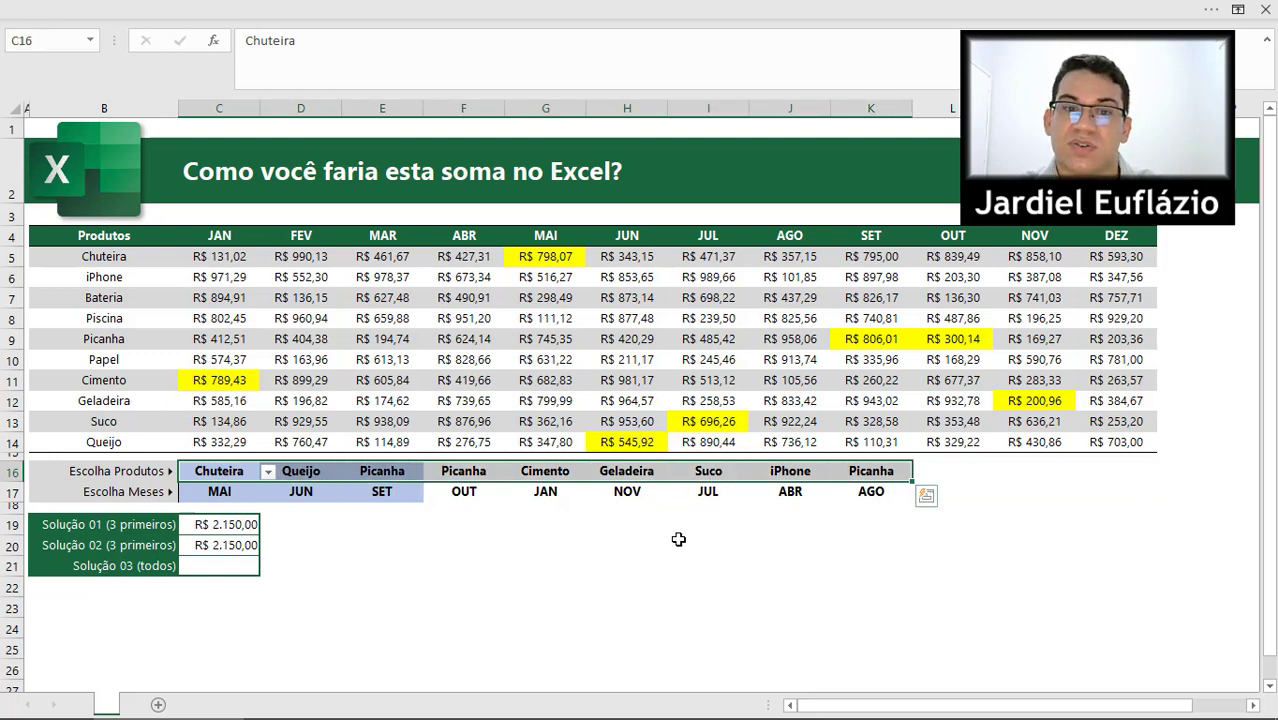
Start a DESLOC formula in E21 with C16 as the reference, leaving the lins, cols and altura arguments empty
{"action": "left_click", "coordinate": [382, 566]}
{"action": "type", "text": "=DES"}
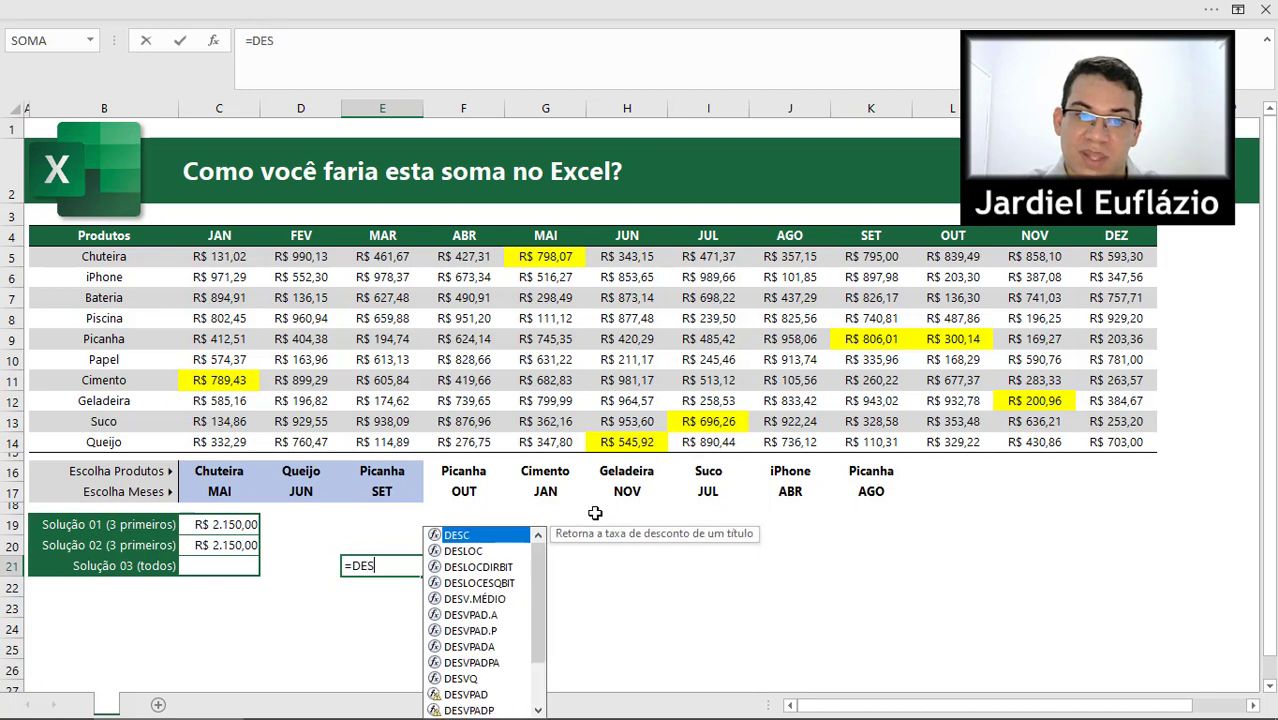
{"action": "key", "text": "Down"}
{"action": "key", "text": "Tab"}
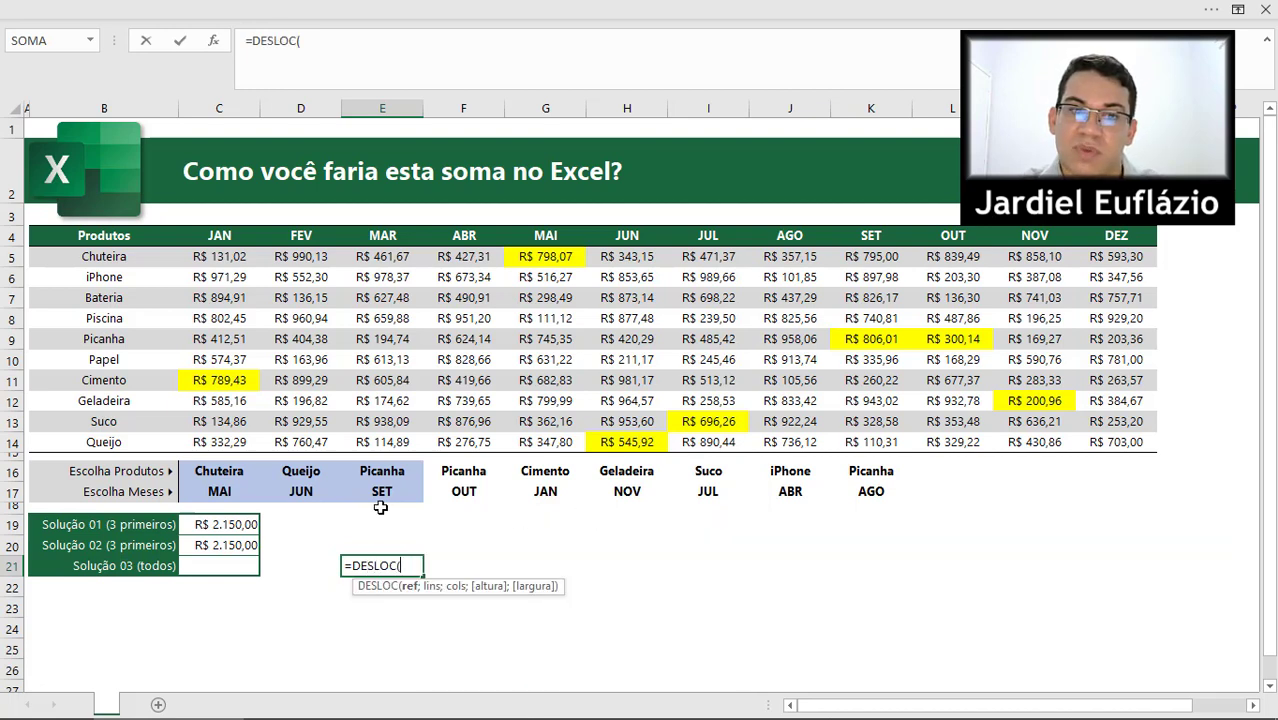
{"action": "left_click", "coordinate": [220, 469]}
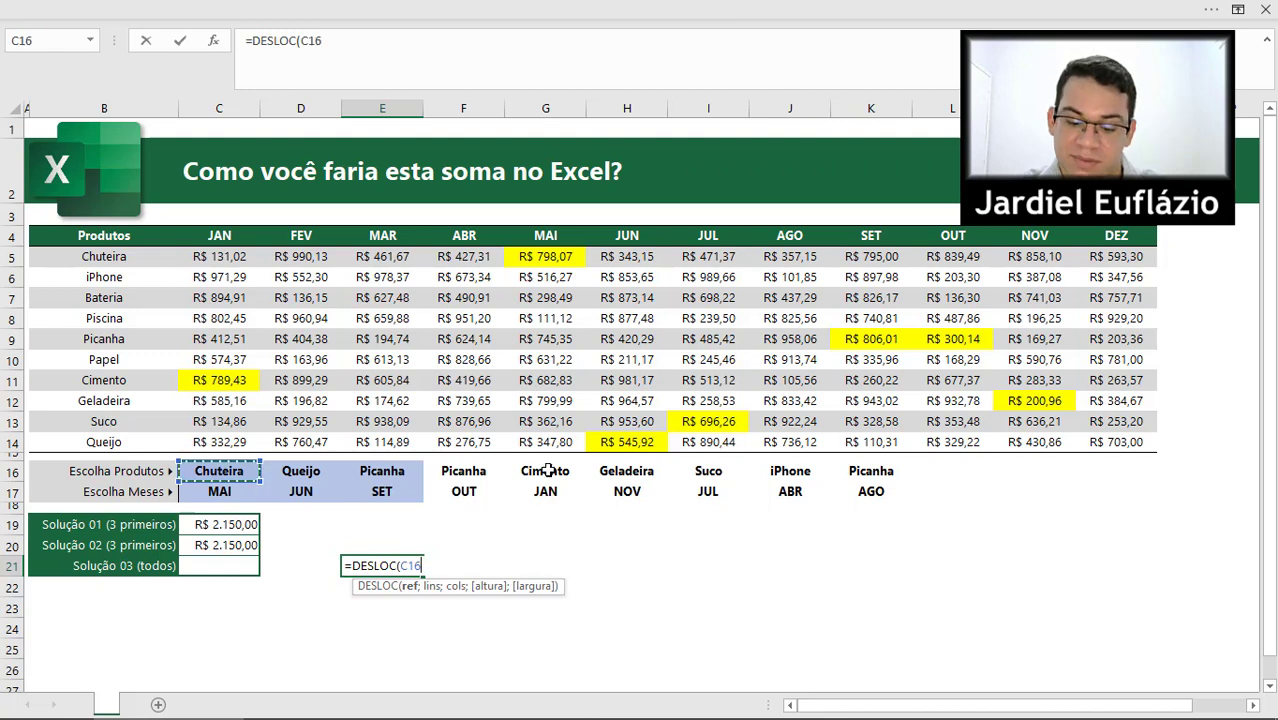
{"action": "type", "text": ";"}
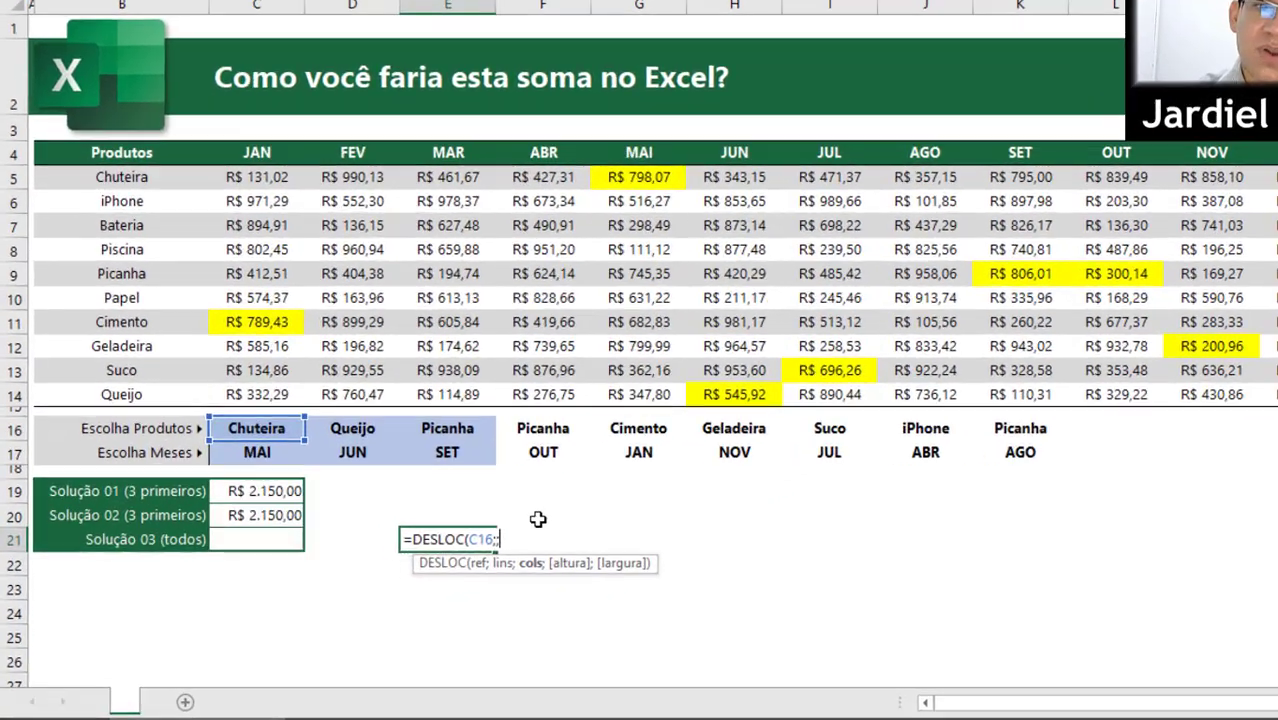
{"action": "type", "text": ";"}
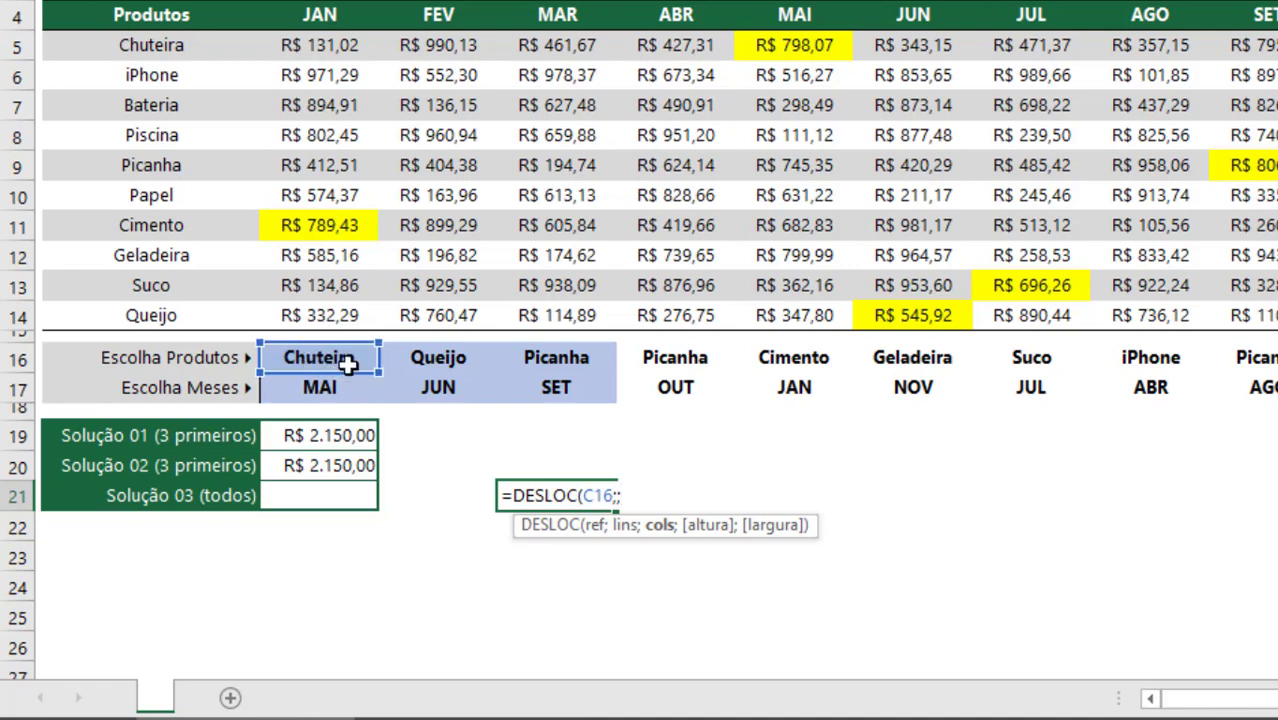
{"action": "type", "text": ";"}
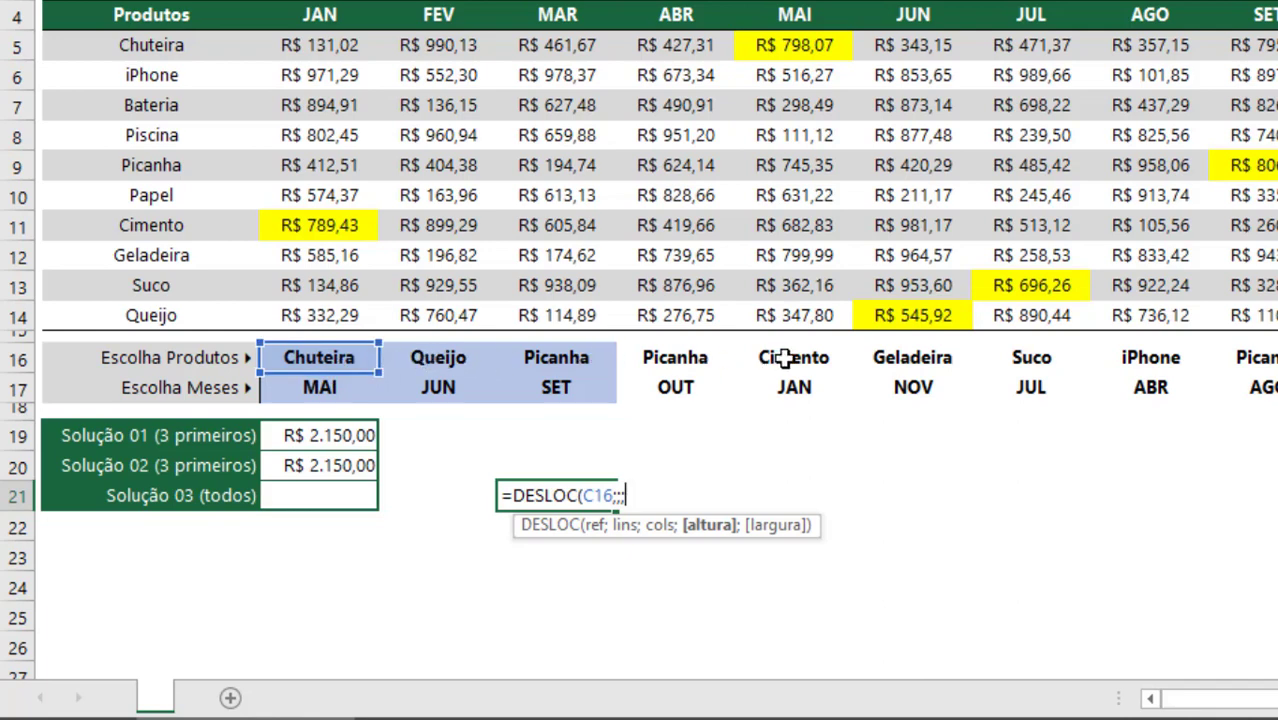
{"action": "type", "text": ";"}
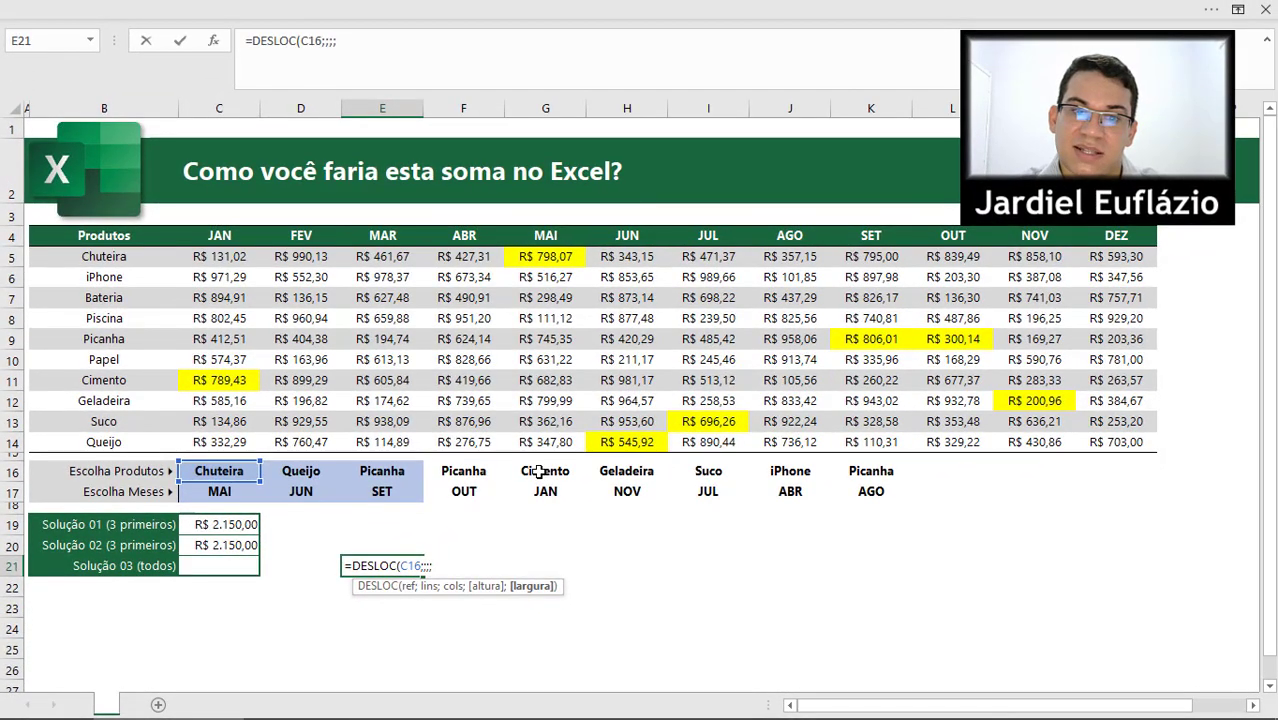
Use CONT.VALORES(C16:N16) as the largura argument of DESLOC and close the formula
{"action": "type", "text": "CONT"}
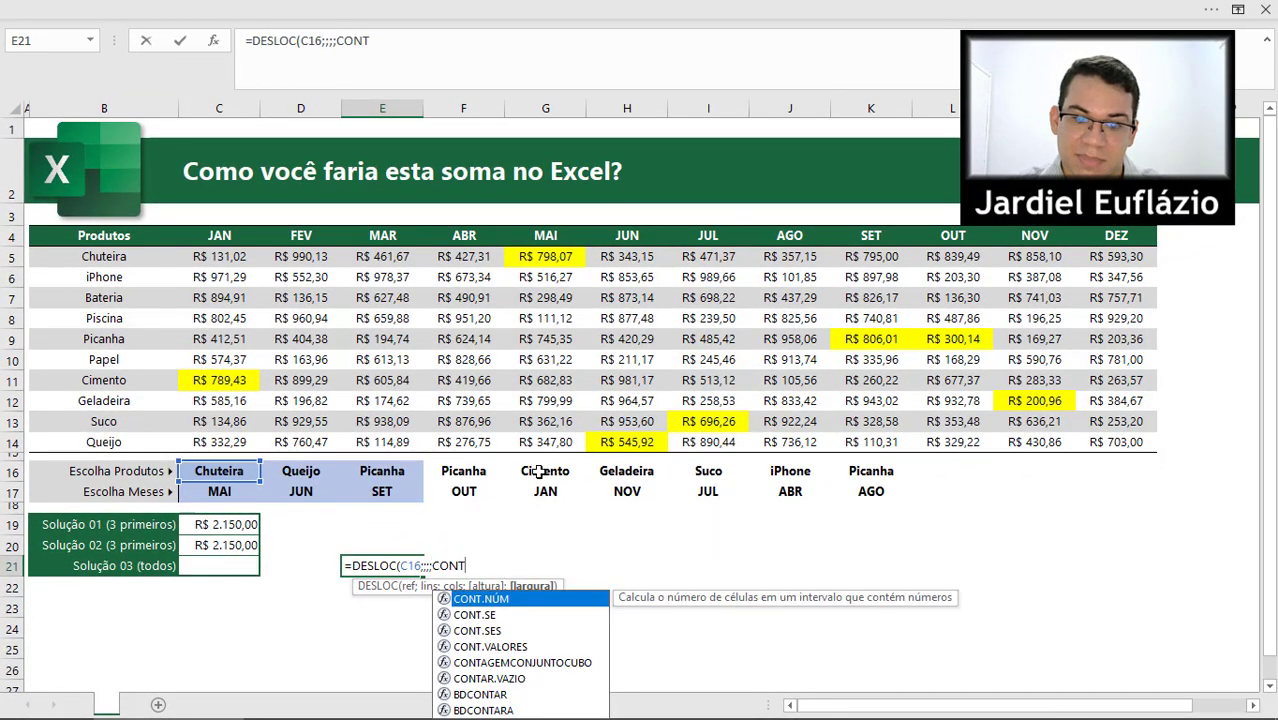
{"action": "key", "text": "Down"}
{"action": "key", "text": "Down"}
{"action": "key", "text": "Down"}
{"action": "key", "text": "Tab"}
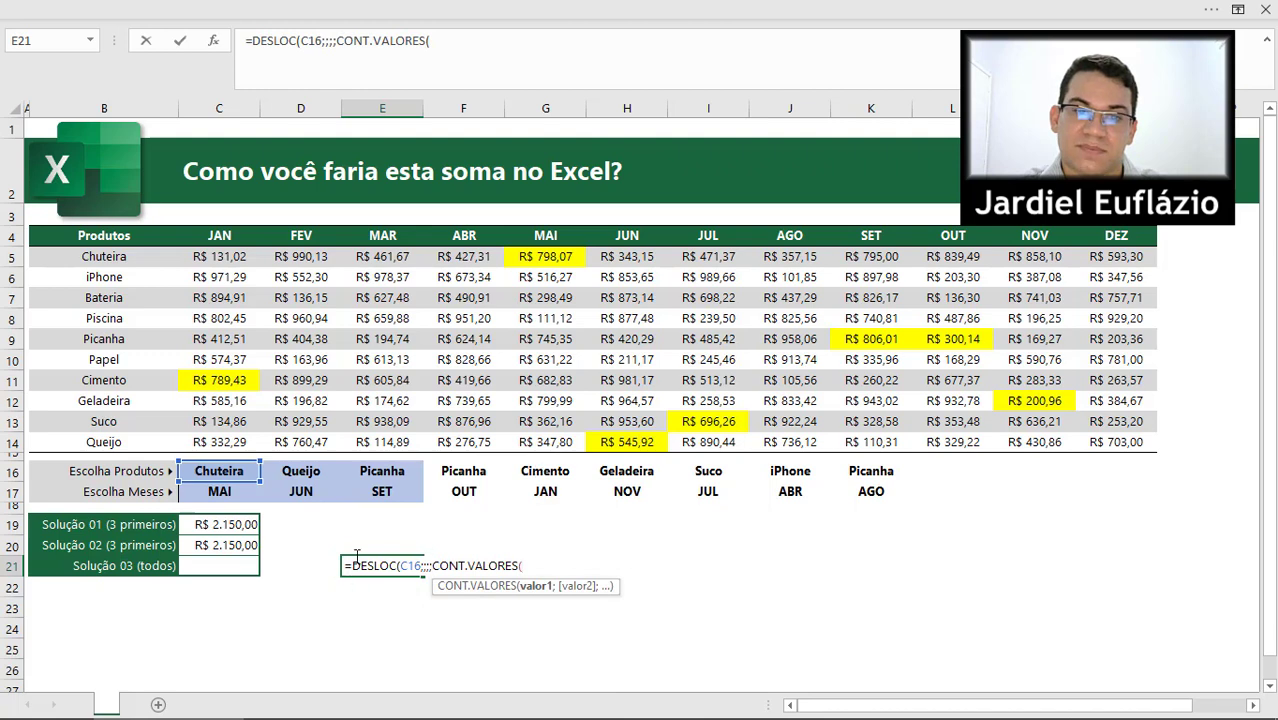
{"action": "left_click_drag", "start_coordinate": [219, 470], "coordinate": [1088, 469]}
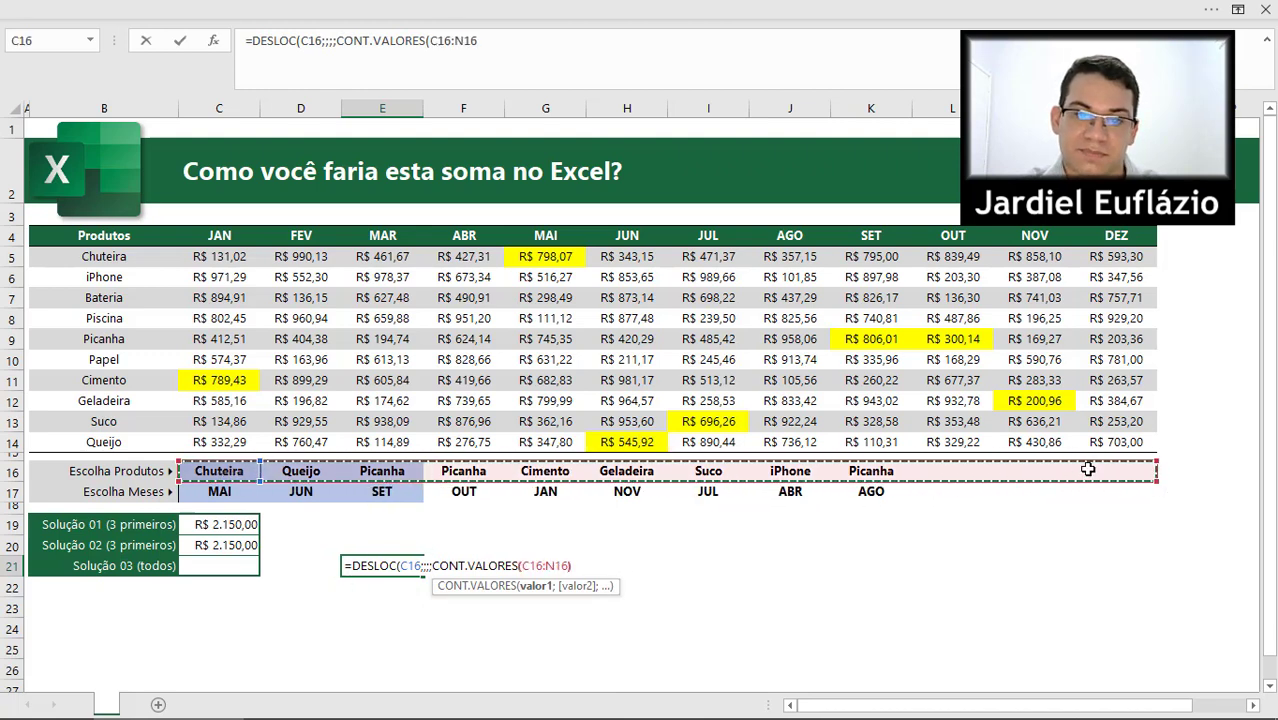
{"action": "type", "text": "))"}
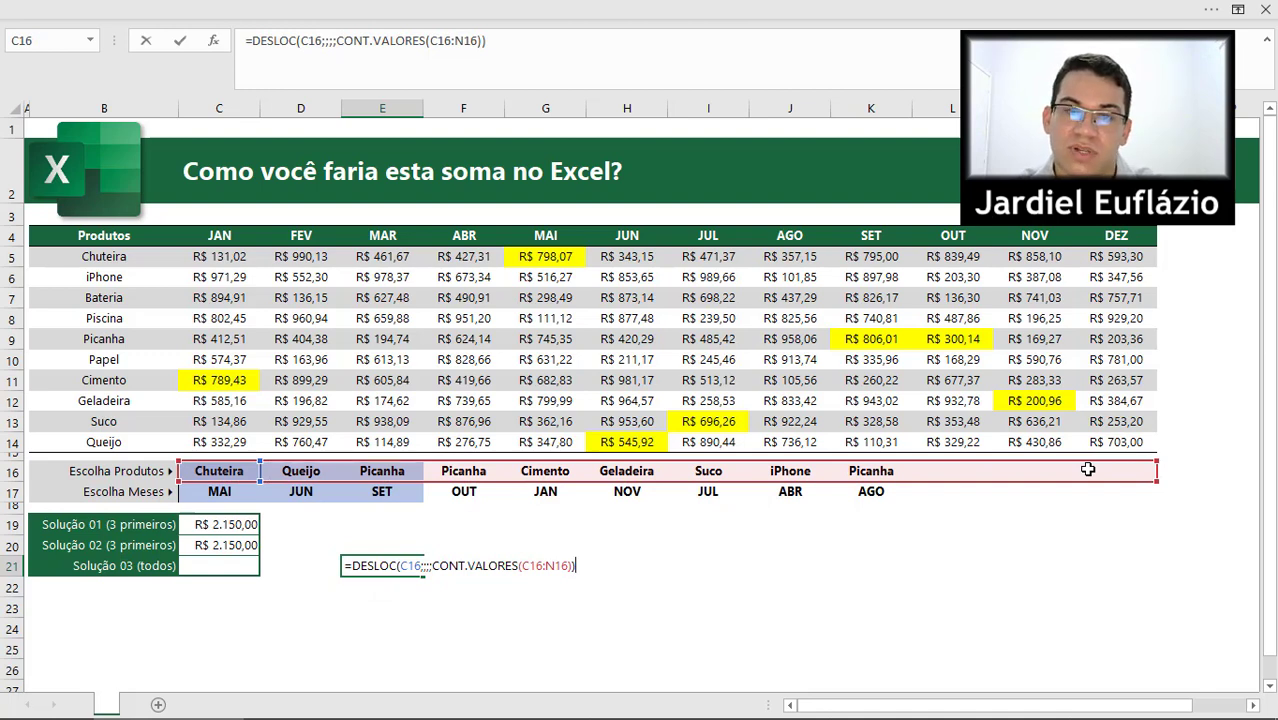
Evaluate the whole DESLOC formula in place, restore it, and enter it in E21
{"action": "key", "text": "F9"}
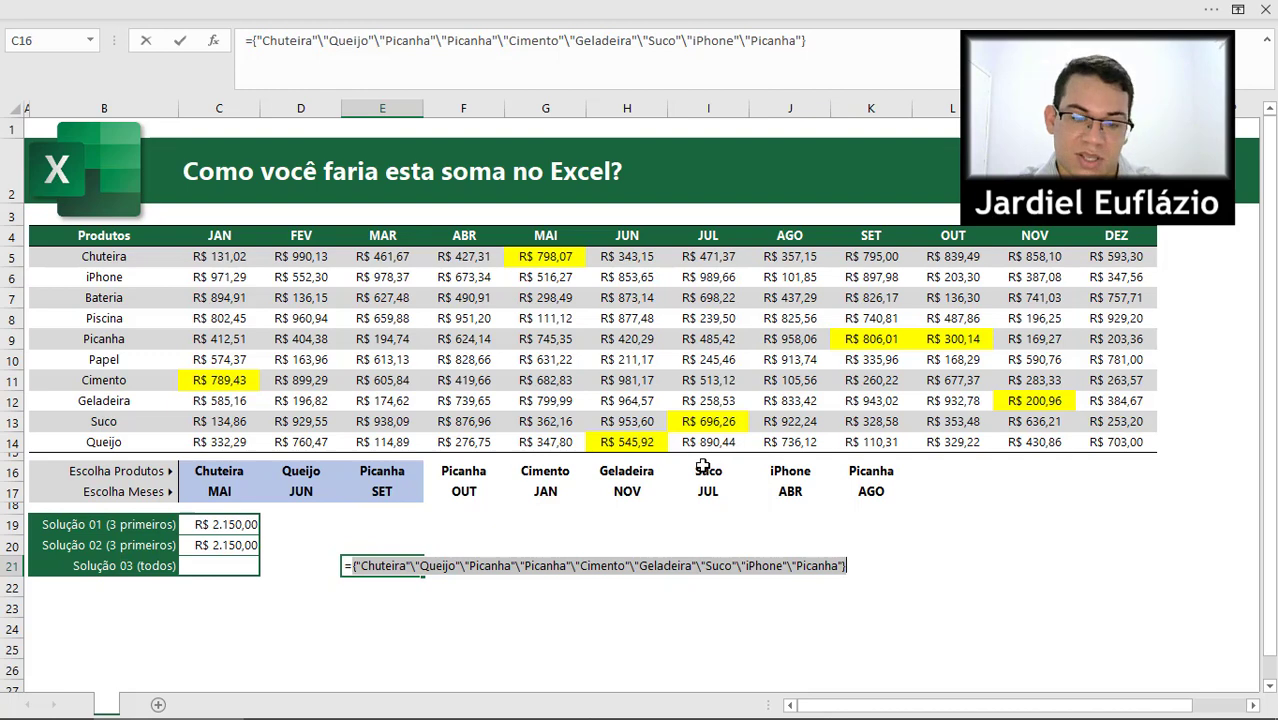
{"action": "key", "text": "ctrl+z"}
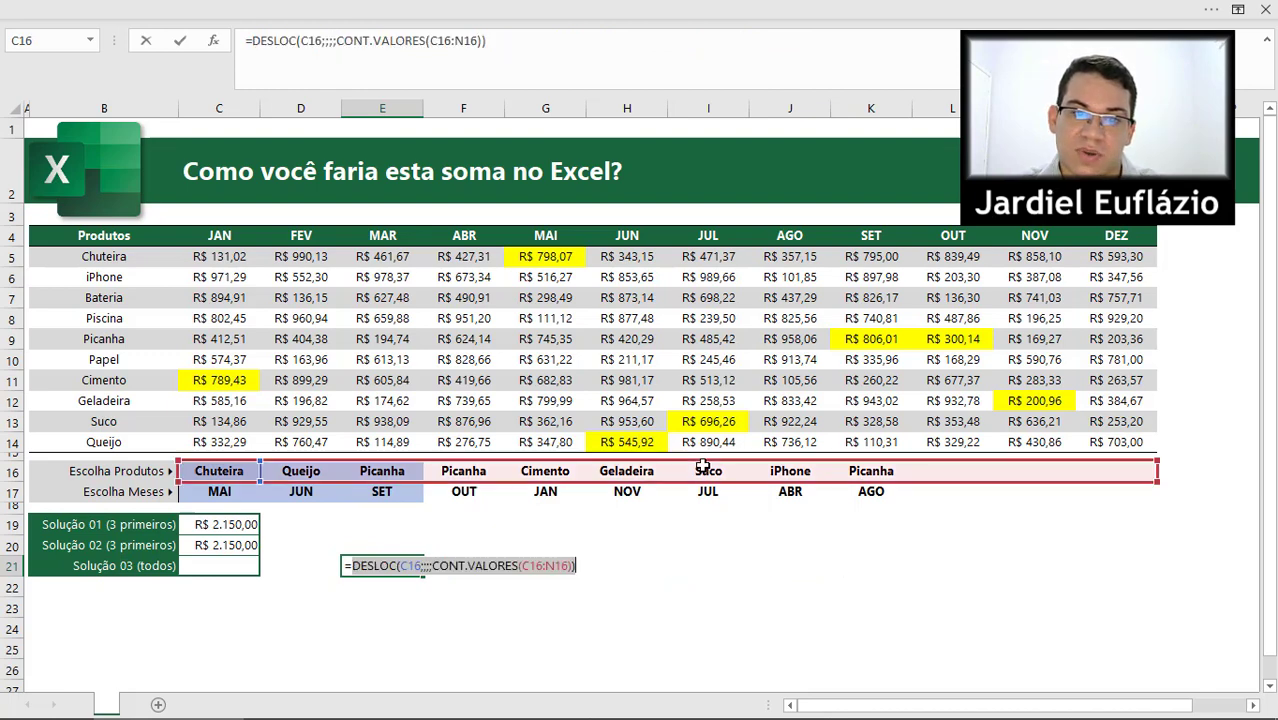
{"action": "key", "text": "Return"}
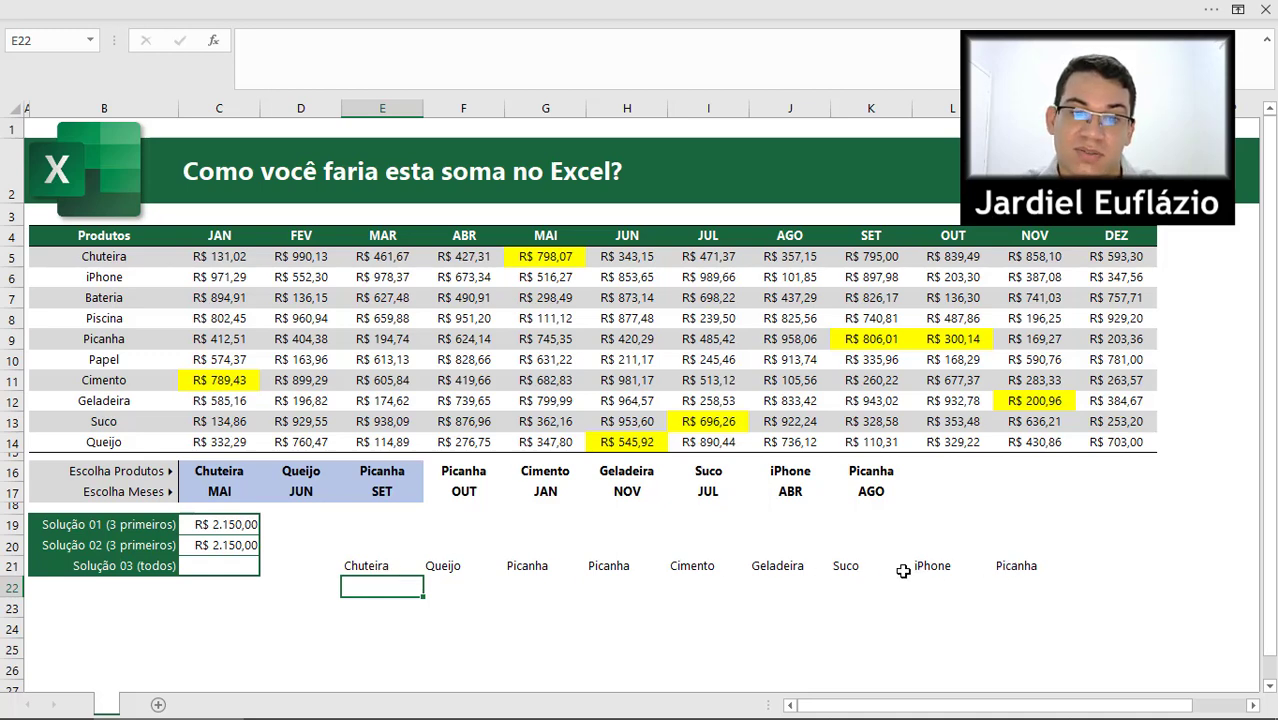
Clear the product and month pairs in K16:K17 and J16:J17
{"action": "left_click_drag", "start_coordinate": [870, 474], "coordinate": [878, 486]}
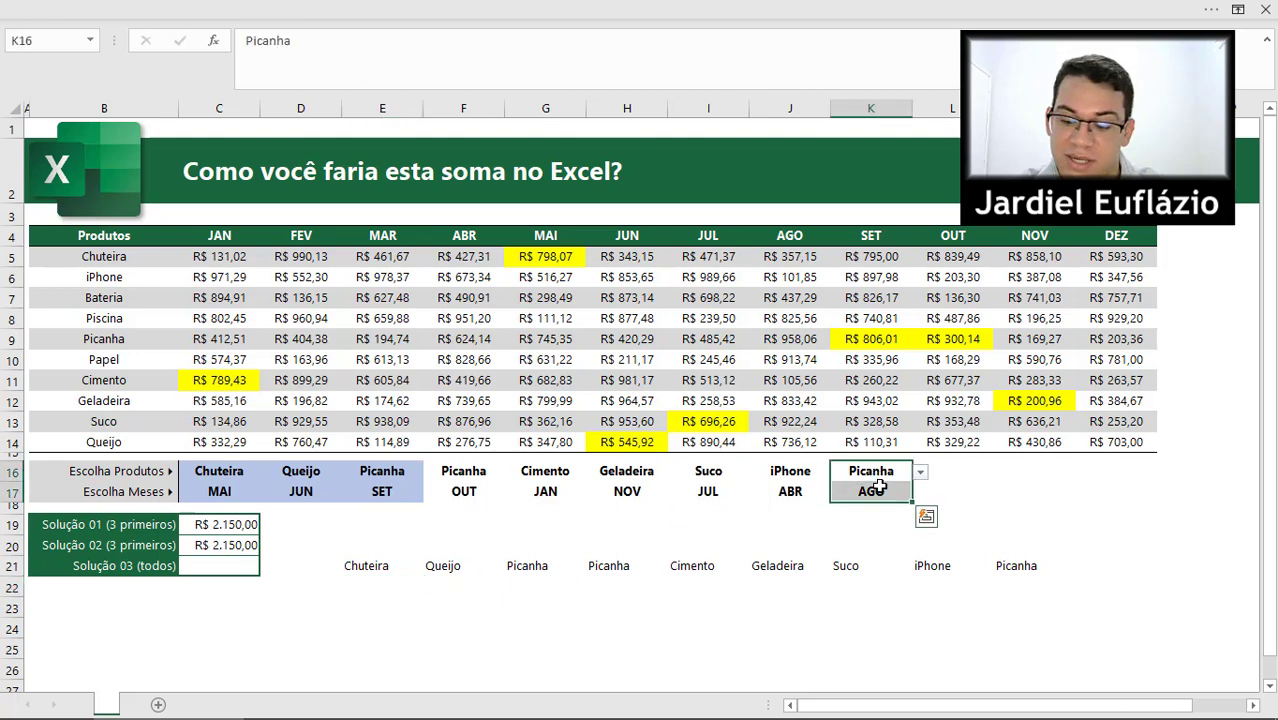
{"action": "key", "text": "Delete"}
{"action": "key", "text": "shift+Left"}
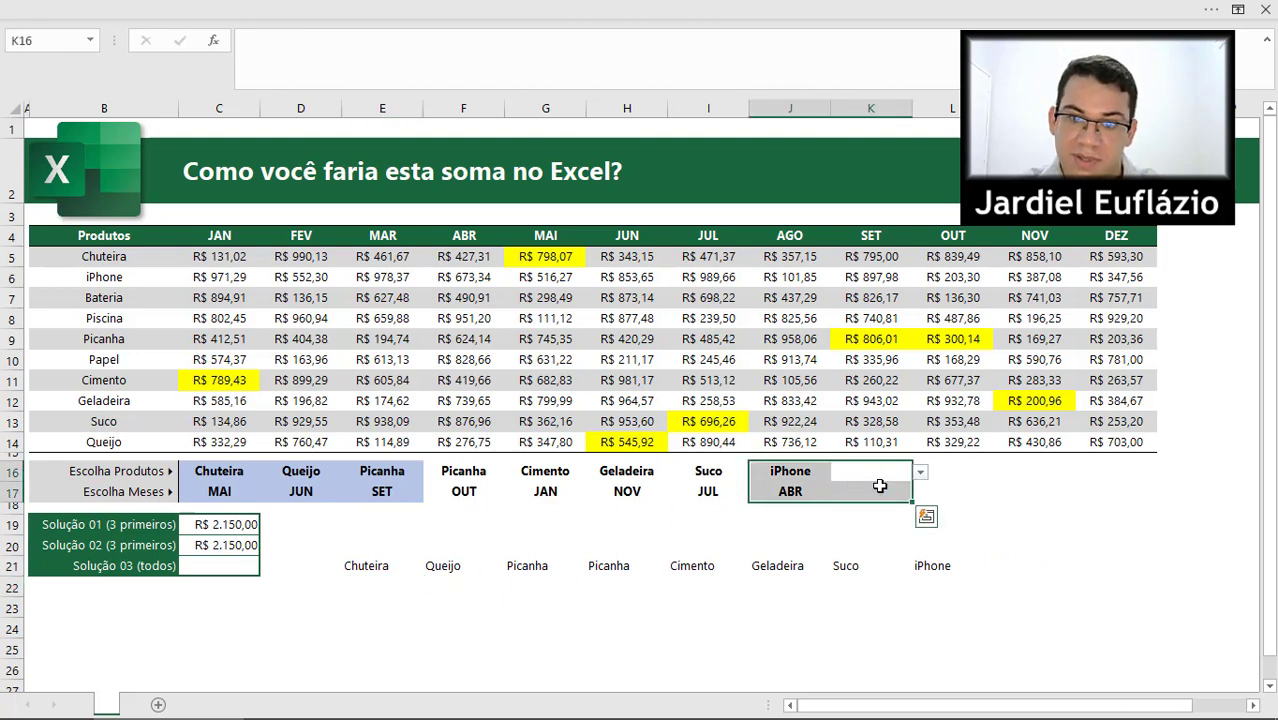
{"action": "key", "text": "Page_Down"}
{"action": "scroll", "coordinate": [870, 496], "scroll_direction": "up", "scroll_amount": 5}
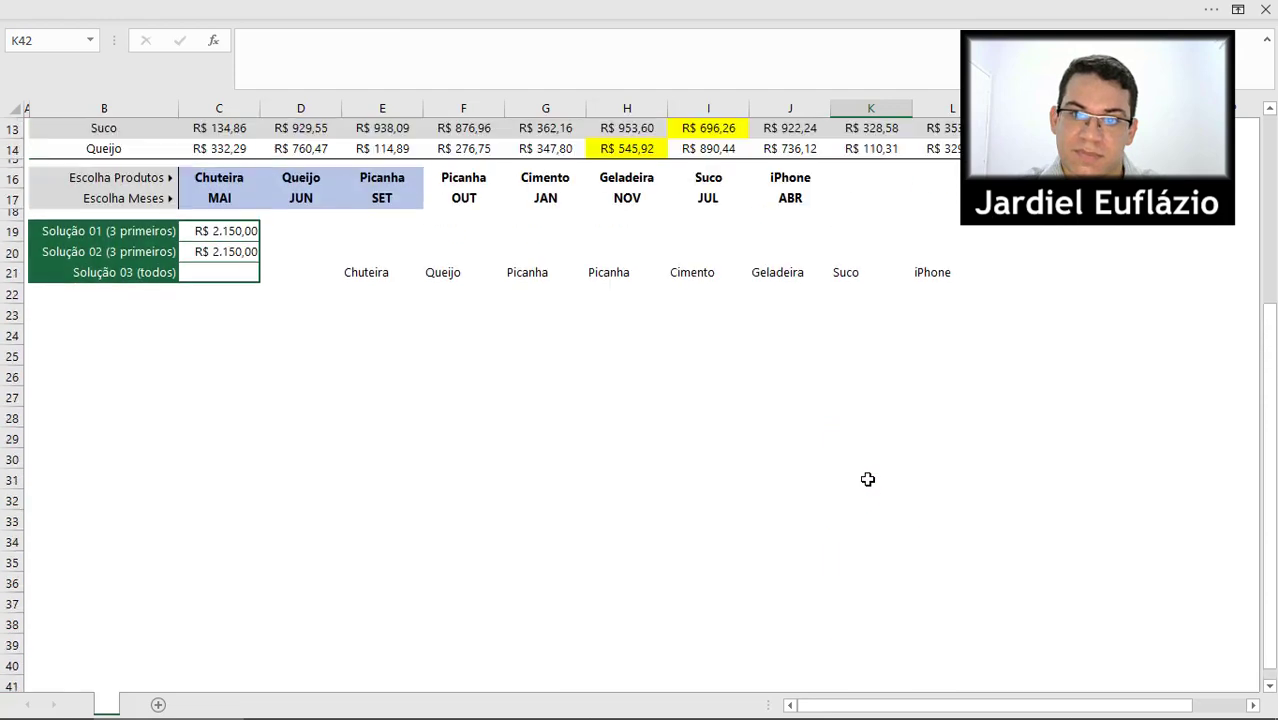
{"action": "left_click", "coordinate": [907, 293]}
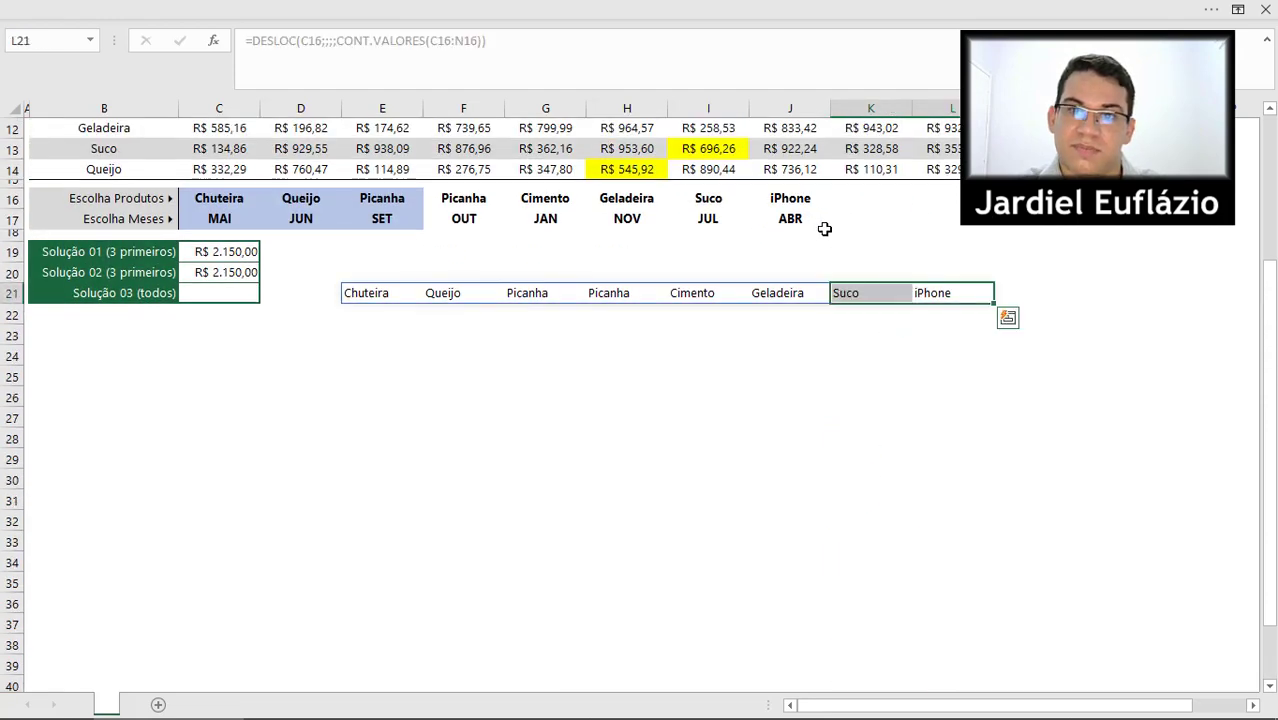
{"action": "left_click", "coordinate": [797, 214]}
{"action": "left_click", "coordinate": [803, 197]}
{"action": "key", "text": "shift+Down"}
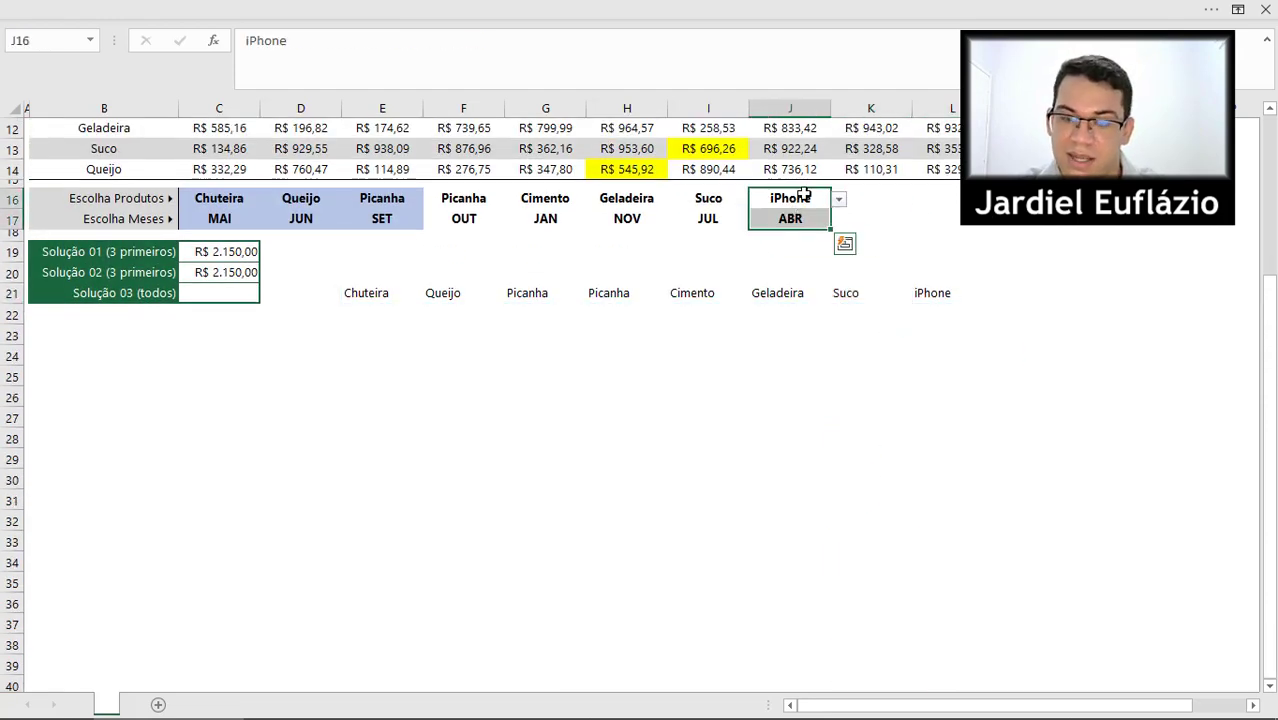
{"action": "key", "text": "Delete"}
Open the DESLOC formula in E21 for editing and evaluate it to examine the array of products
{"action": "scroll", "coordinate": [424, 400], "scroll_direction": "up", "scroll_amount": 2}
{"action": "left_click", "coordinate": [388, 396]}
{"action": "double_click", "coordinate": [392, 396]}
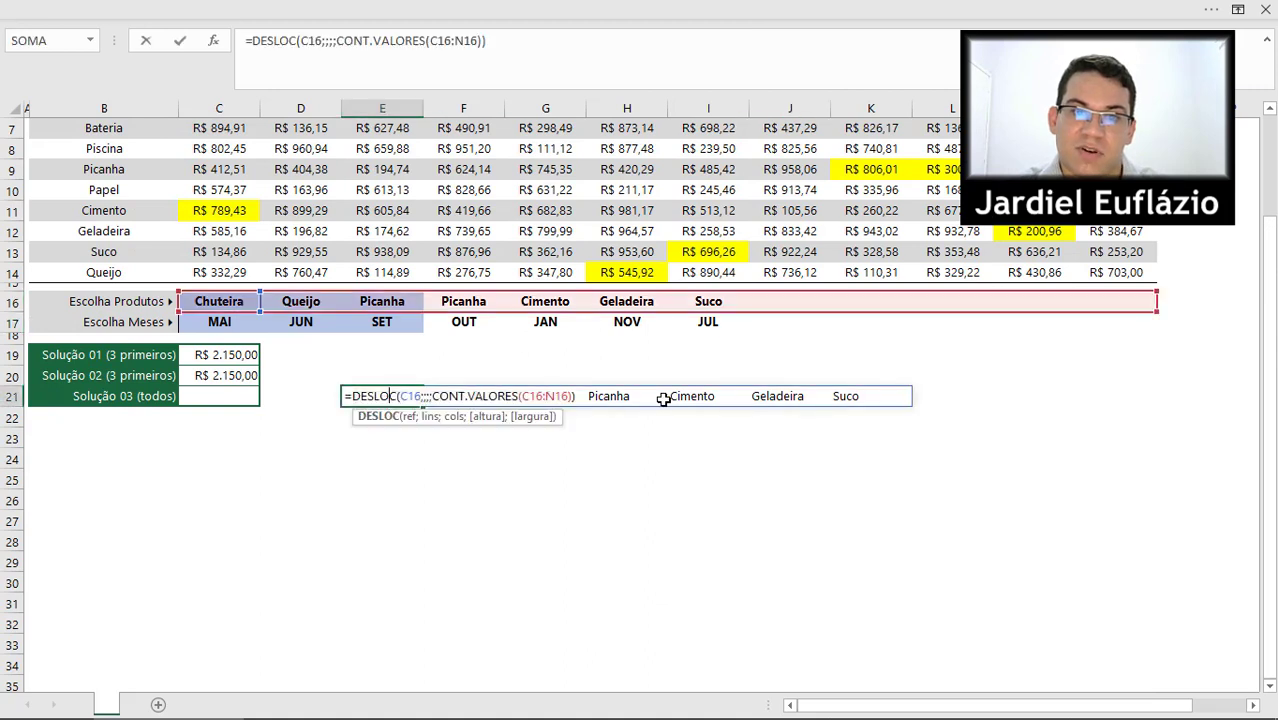
{"action": "left_click", "coordinate": [577, 397]}
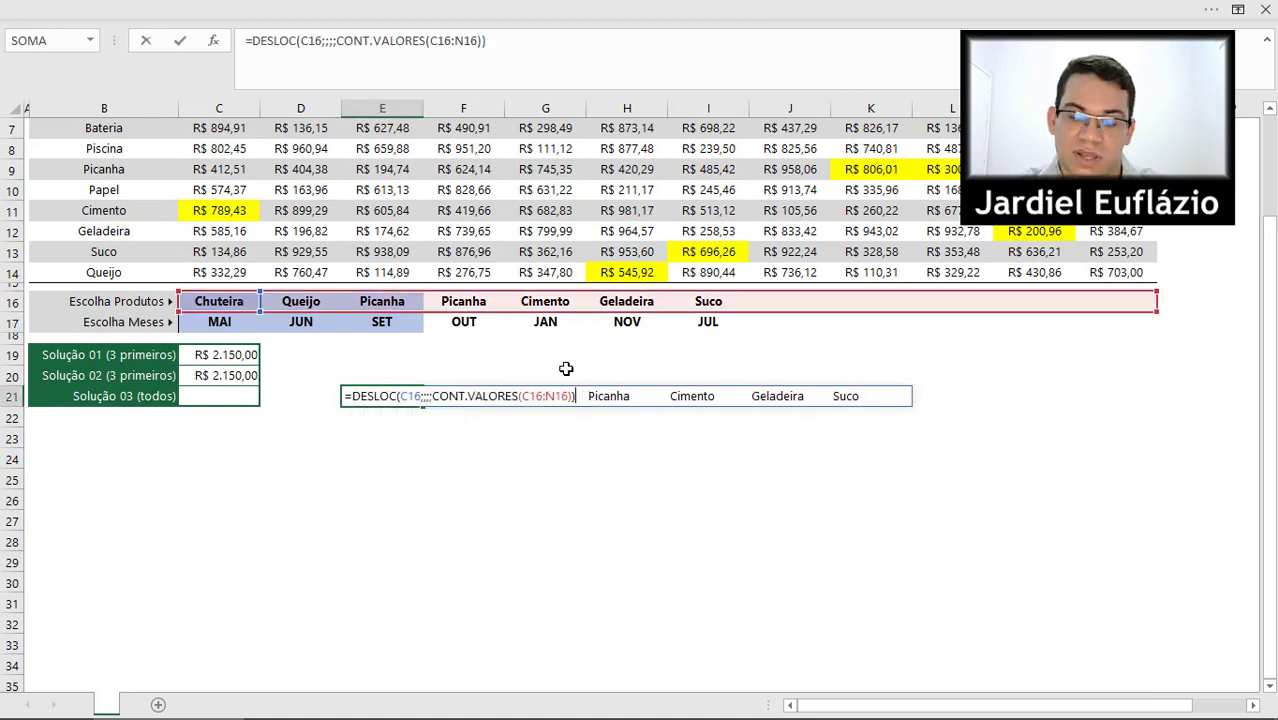
{"action": "key", "text": "F9"}
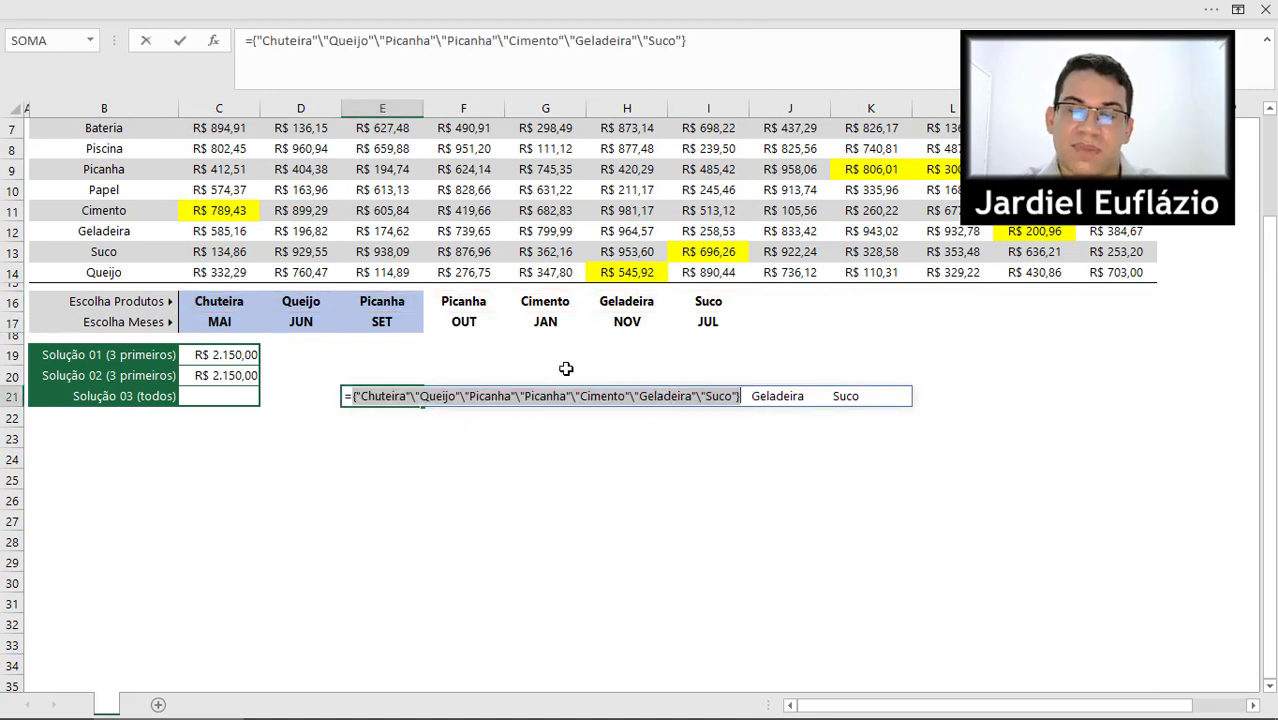
Restore the evaluated DESLOC formula in E21 and store it as text with a leading apostrophe
{"action": "scroll", "coordinate": [566, 369], "scroll_direction": "up", "scroll_amount": 2}
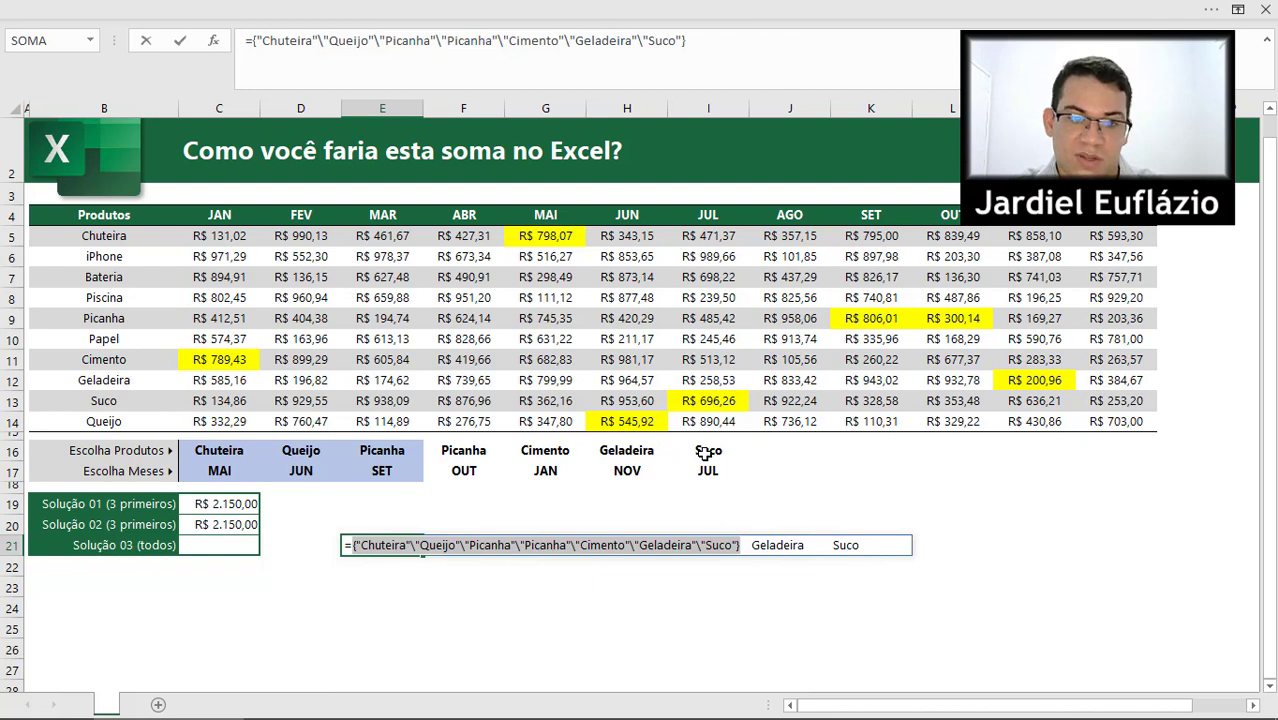
{"action": "key", "text": "ctrl+z"}
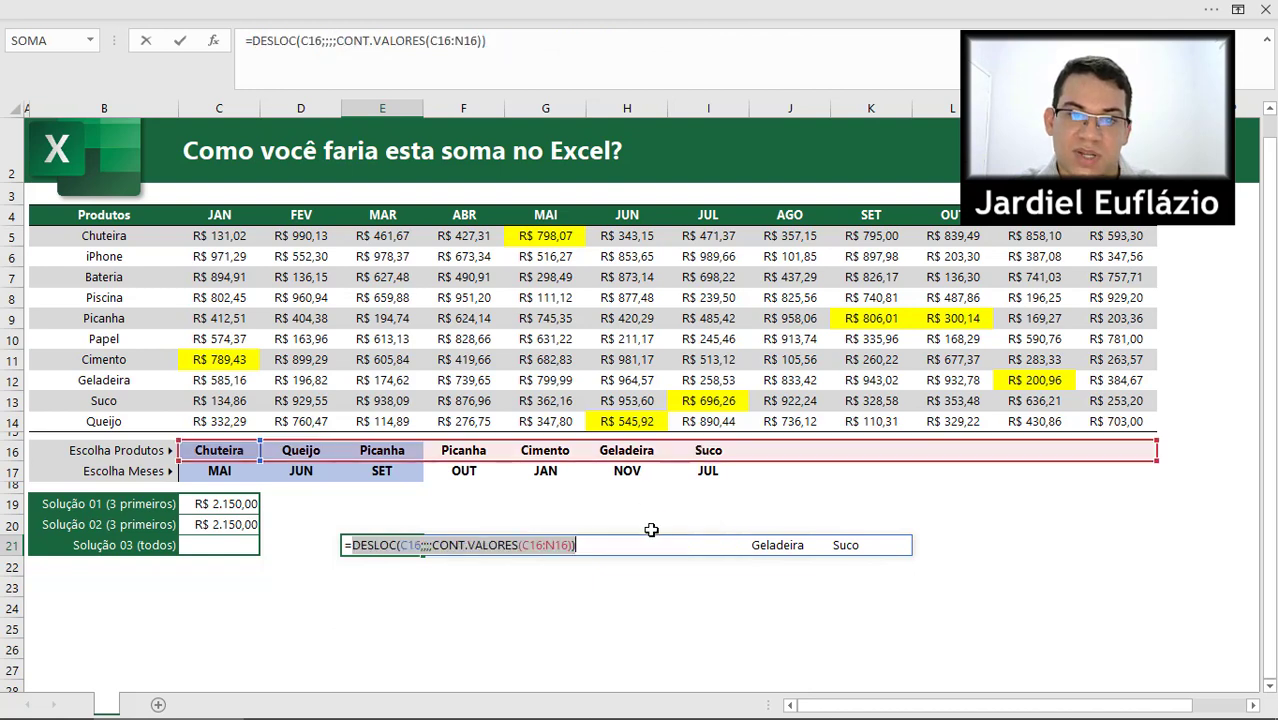
{"action": "left_click", "coordinate": [347, 547]}
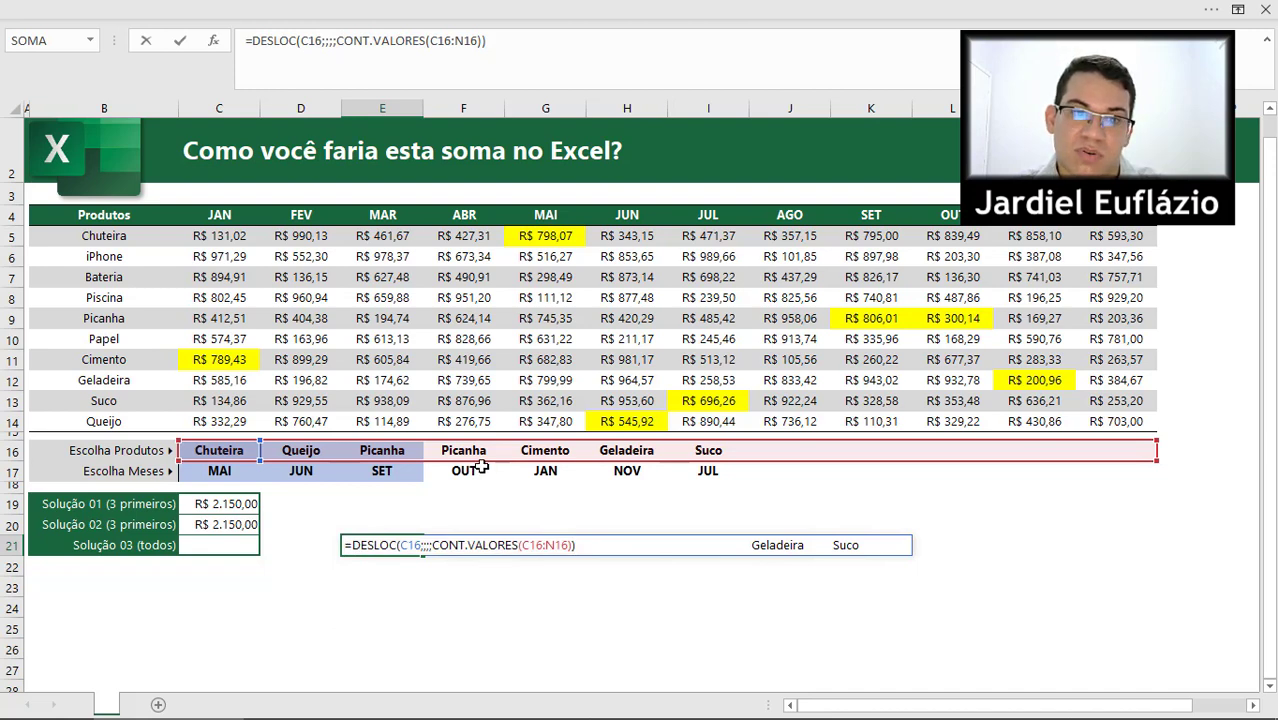
{"action": "type", "text": "'"}
{"action": "key", "text": "Return"}
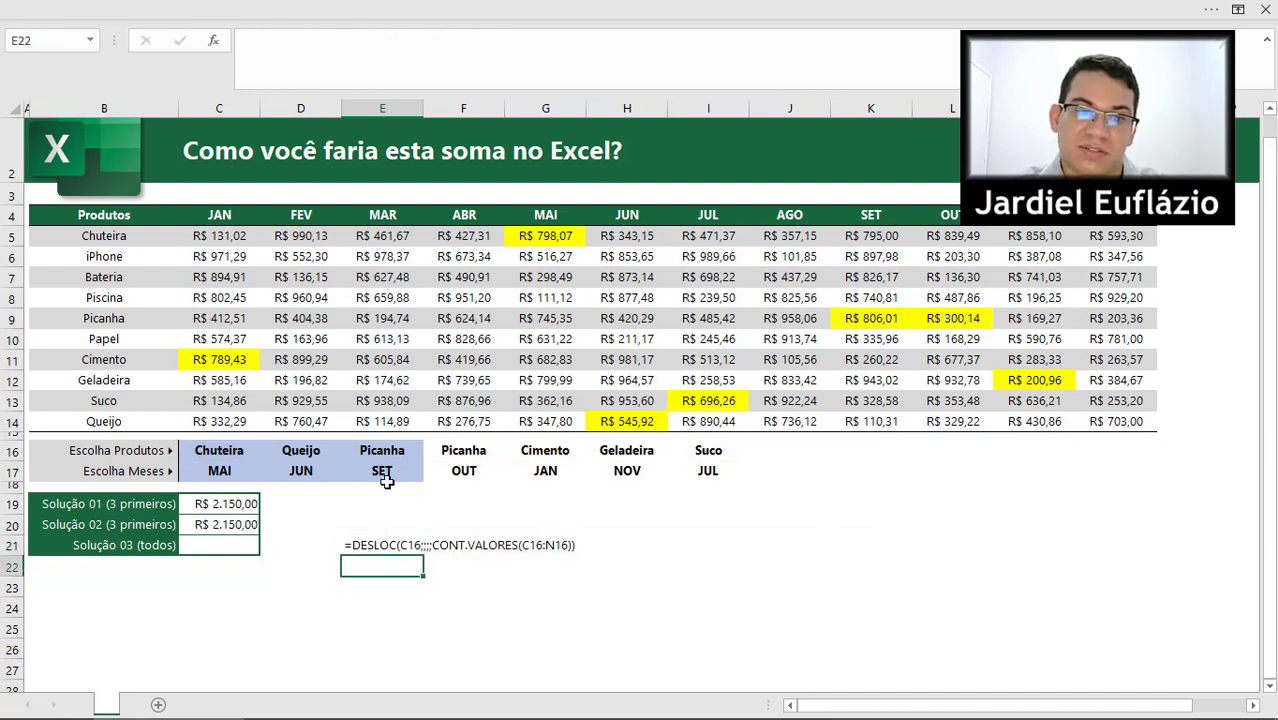
Evaluate C16:E16 inside the CORRESP of the Solução 02 formula to examine its array, then restore and confirm the formula
{"action": "left_click", "coordinate": [240, 519]}
{"action": "double_click", "coordinate": [228, 524]}
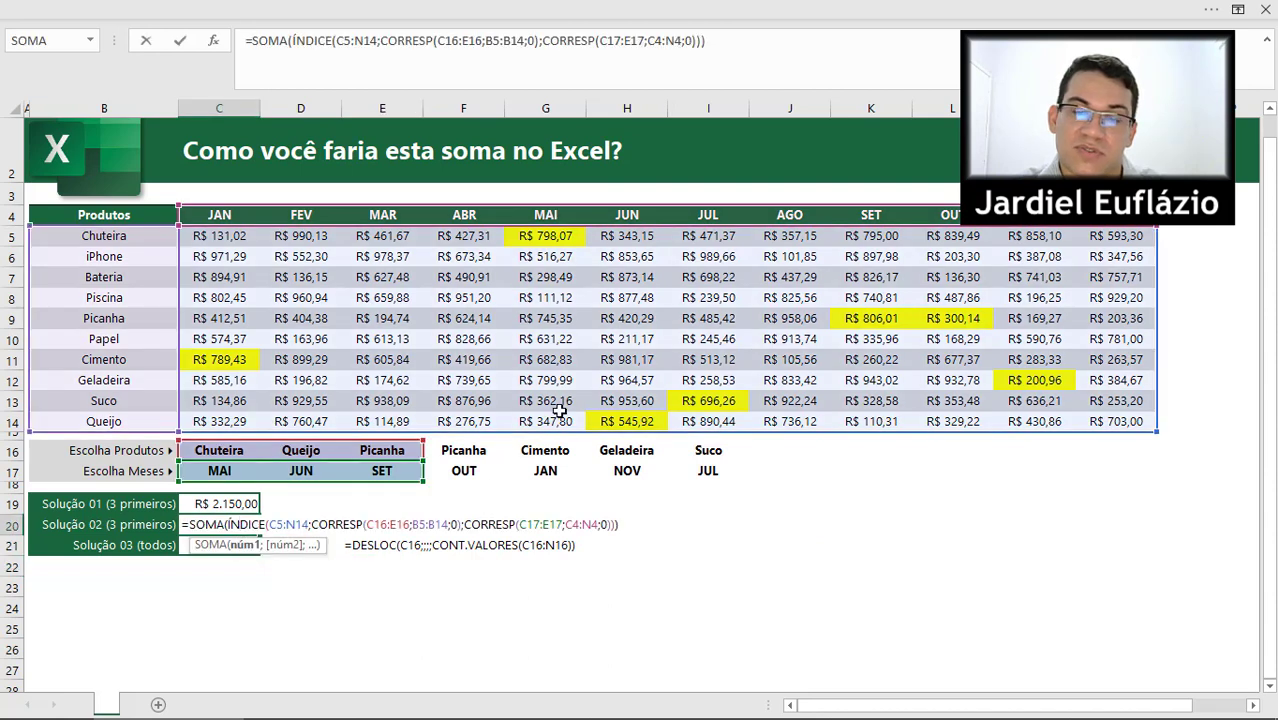
{"action": "left_click", "coordinate": [595, 40]}
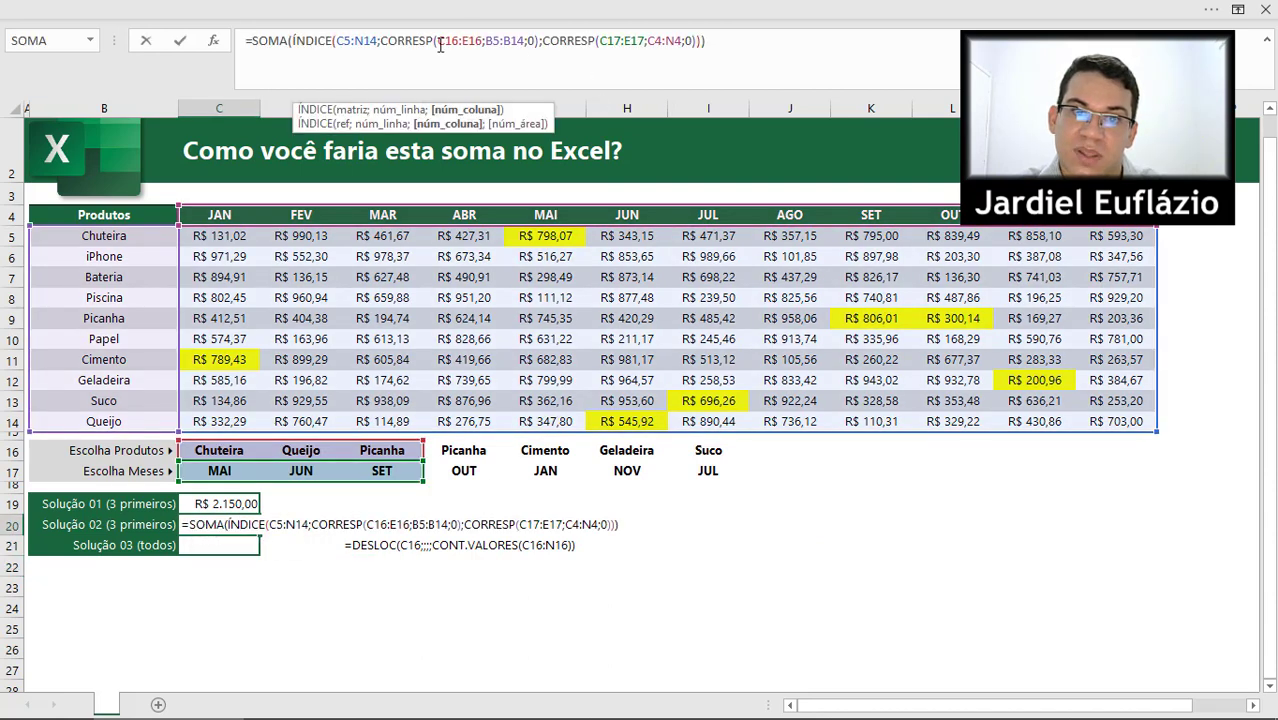
{"action": "left_click_drag", "start_coordinate": [440, 45], "coordinate": [480, 44]}
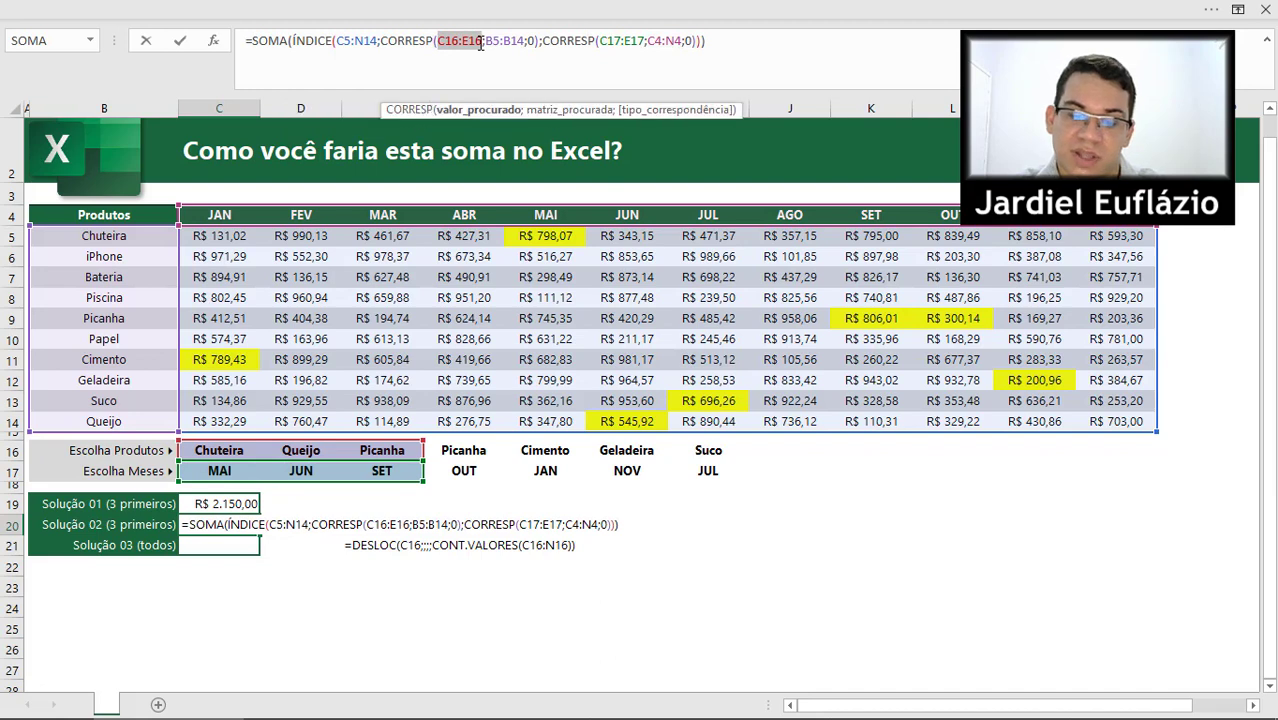
{"action": "key", "text": "F9"}
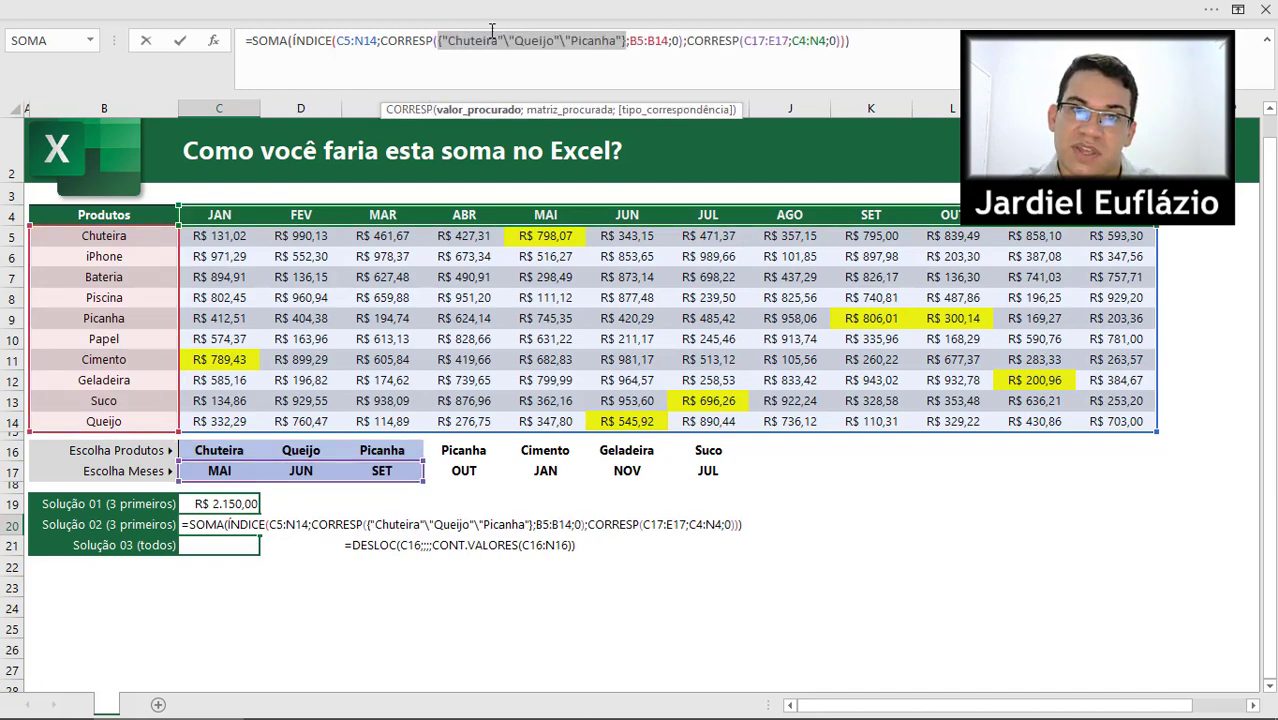
{"action": "key", "text": "ctrl+z"}
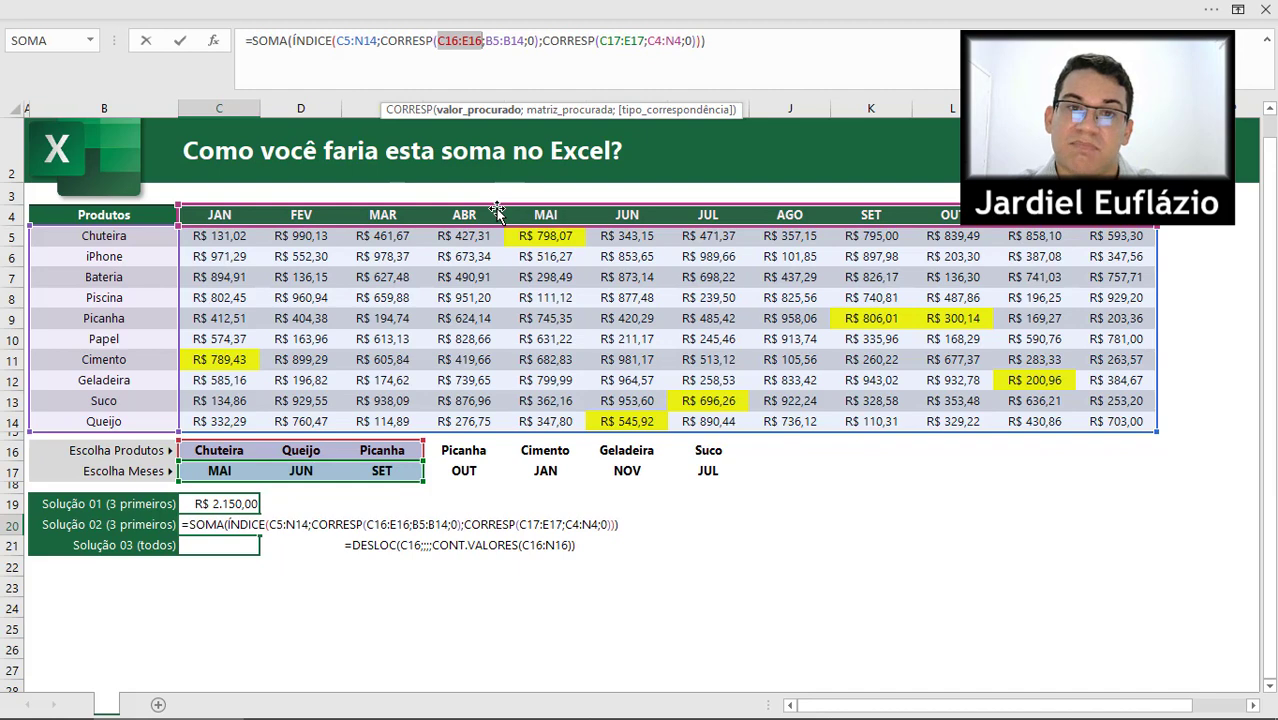
{"action": "key", "text": "ctrl+Return"}
Copy the DESLOC formula from E21 without its apostrophe, leave E21 as text, and place the copy in E22
{"action": "left_click", "coordinate": [371, 545]}
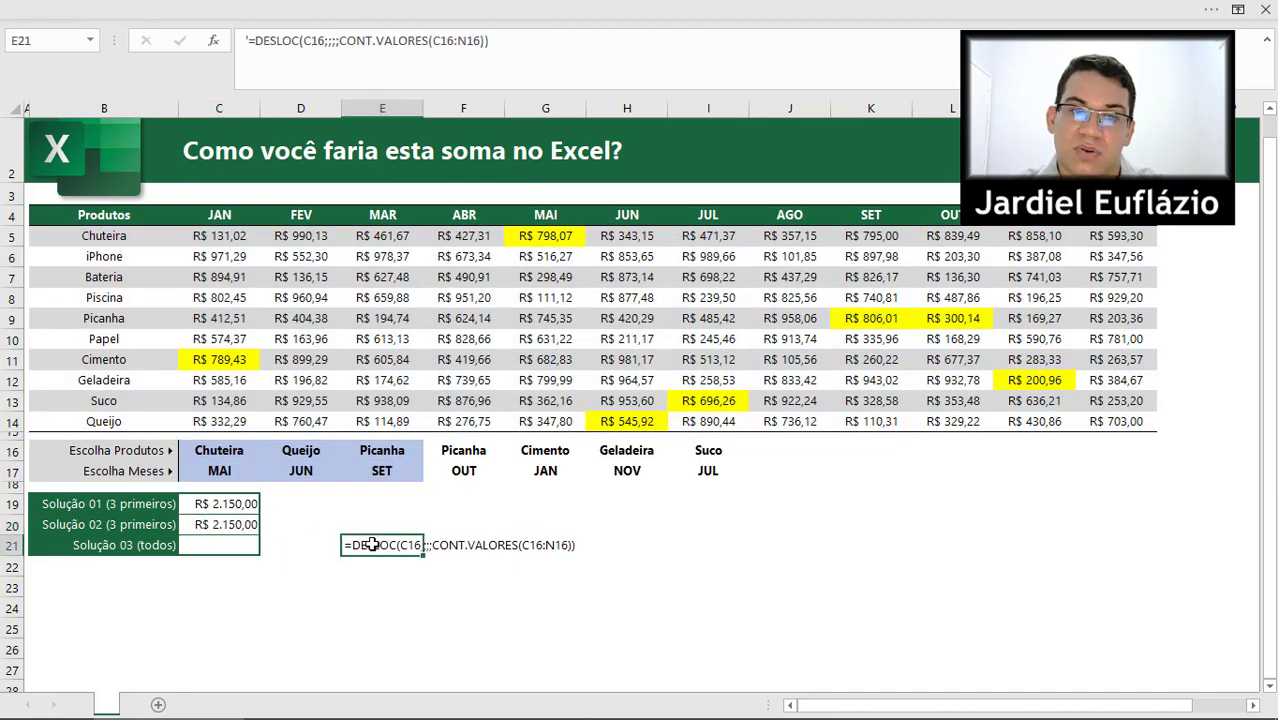
{"action": "double_click", "coordinate": [371, 545]}
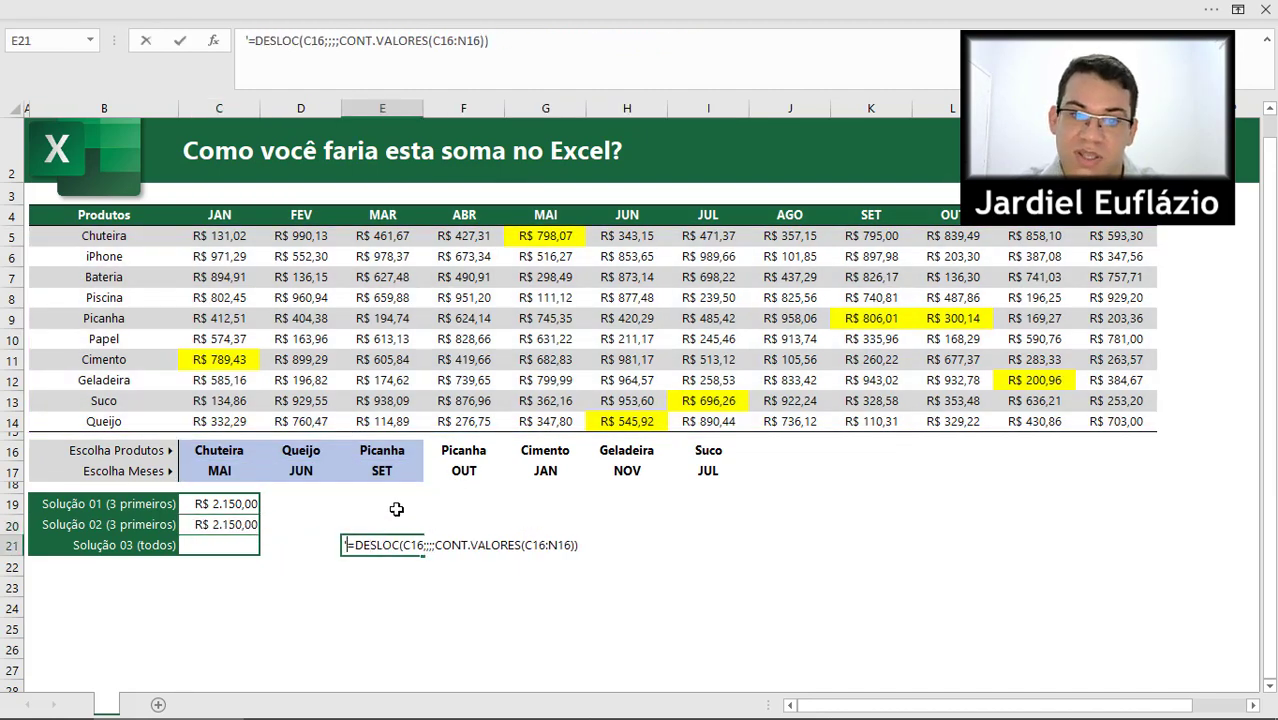
{"action": "key", "text": "Delete"}
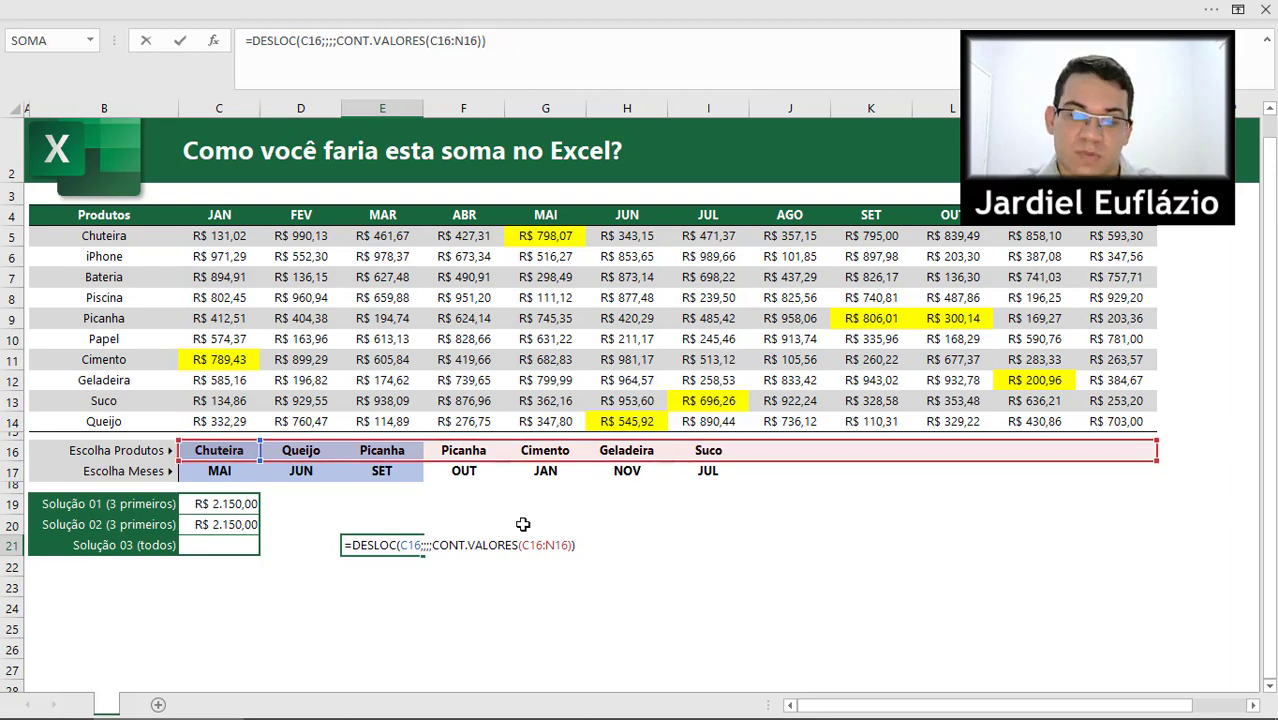
{"action": "key", "text": "Escape"}
{"action": "left_click", "coordinate": [368, 563]}
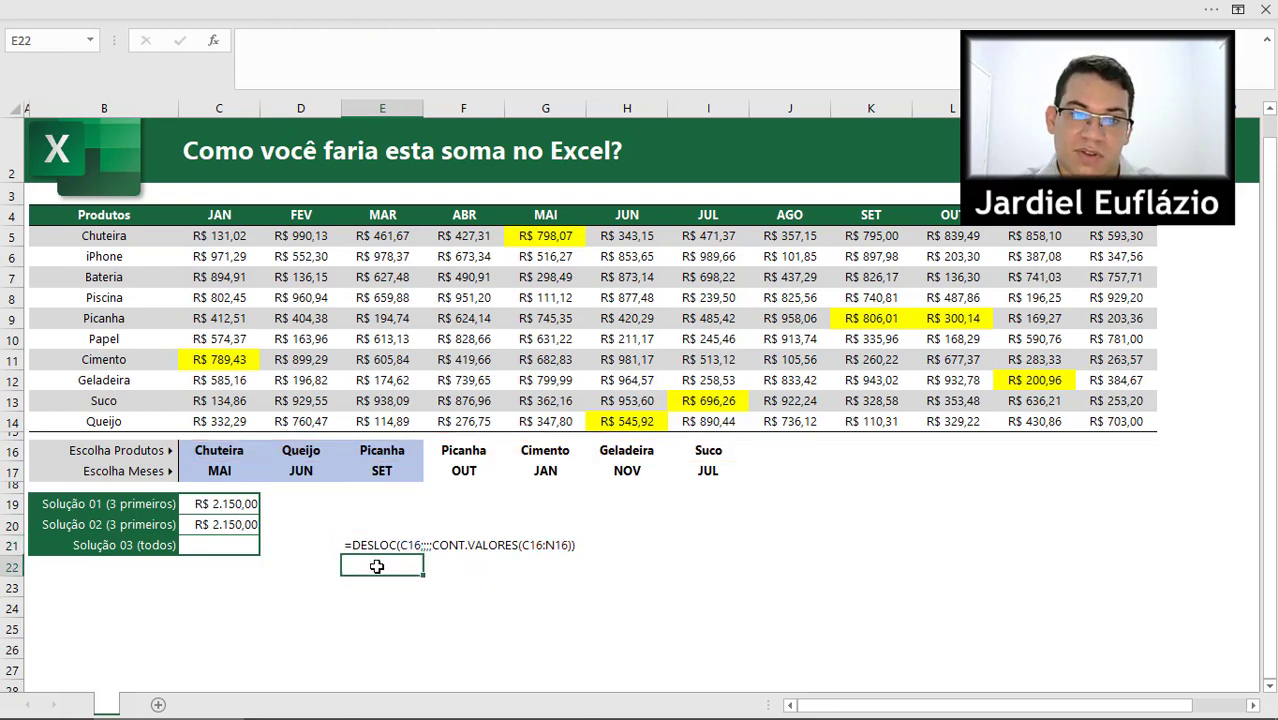
{"action": "type", "text": "=DESLOC(C16;;;;CONT.VALORES(C16:N16))"}
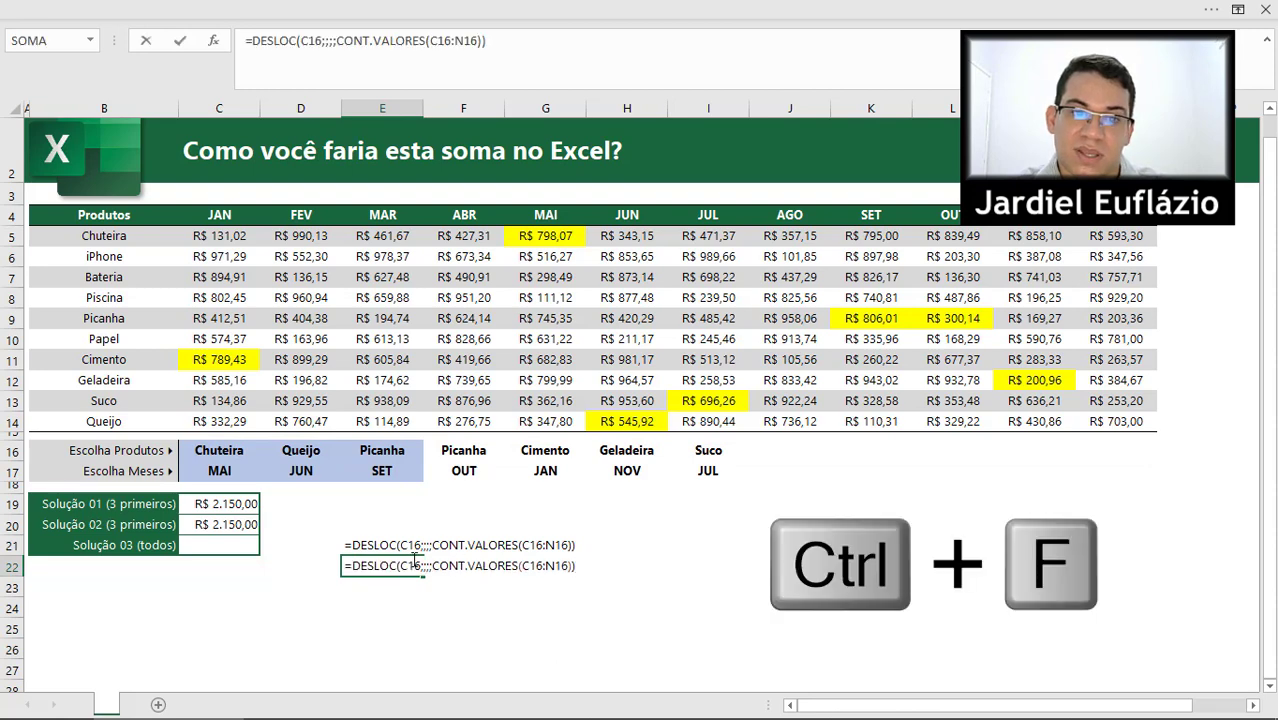
Shift the references of the E22 formula to C17 and C17:N17 so it covers the chosen months
{"action": "key", "text": "F2"}
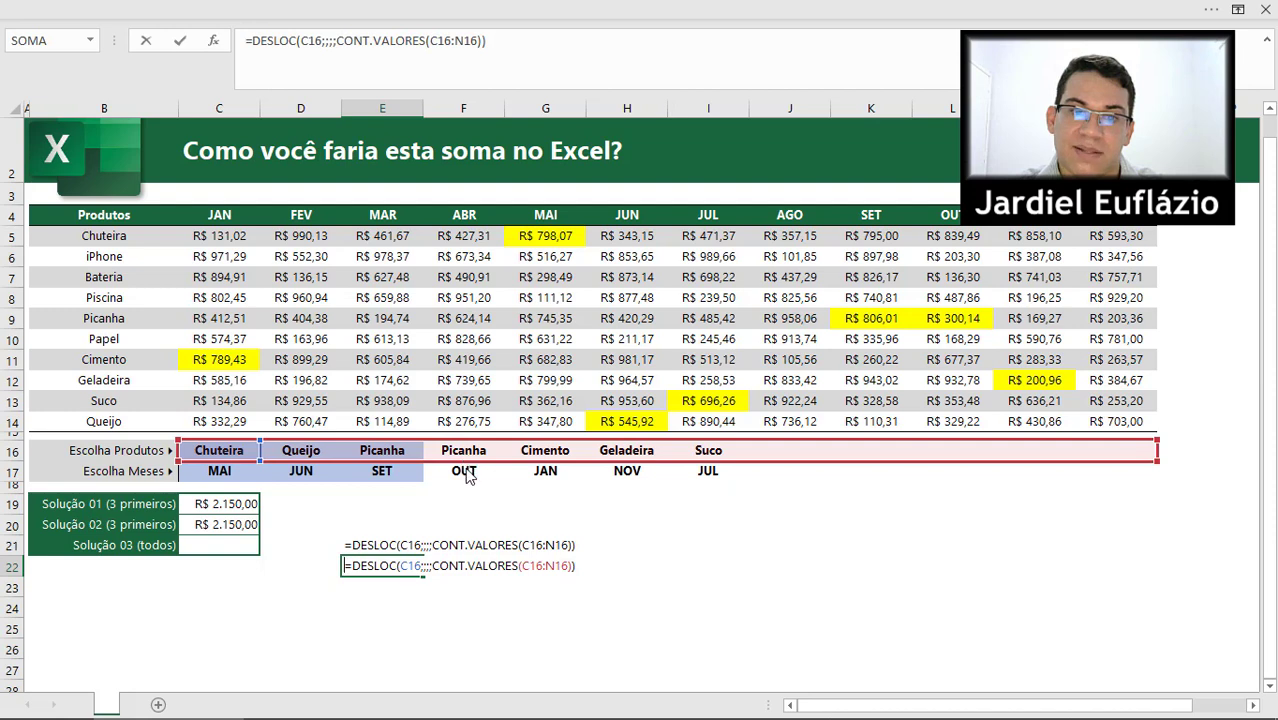
{"action": "left_click_drag", "start_coordinate": [464, 462], "coordinate": [464, 480]}
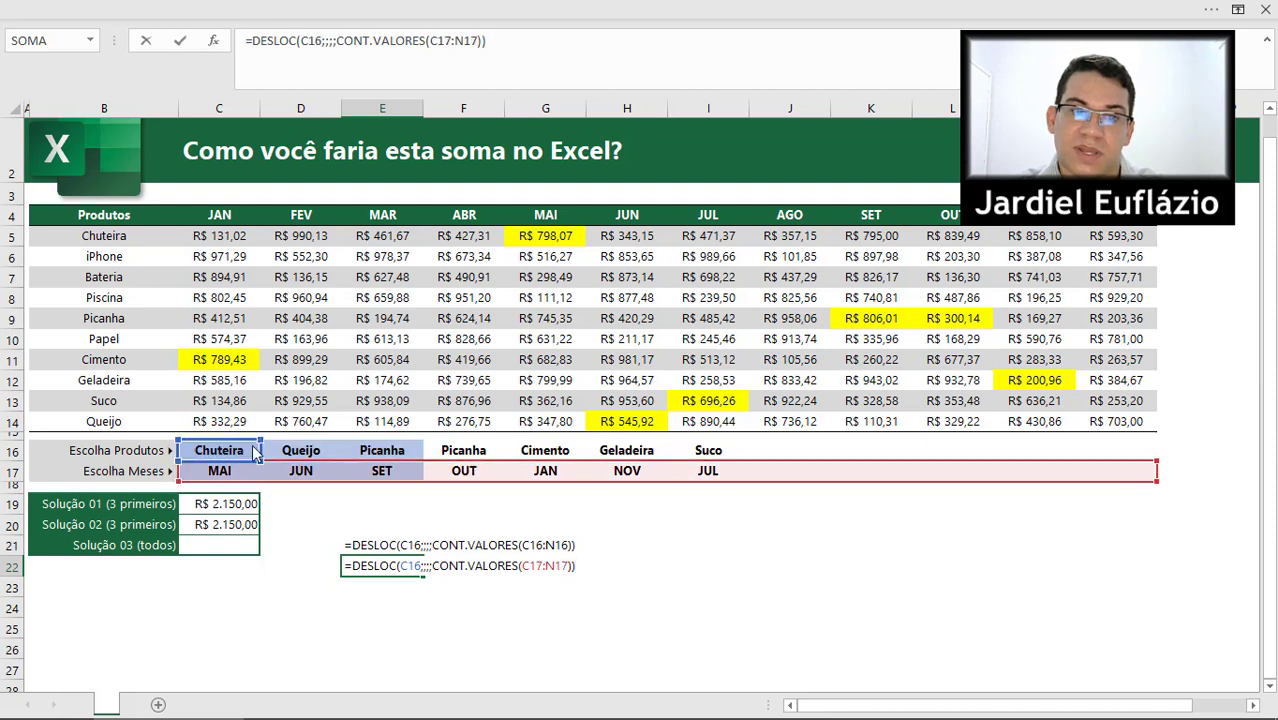
{"action": "left_click_drag", "start_coordinate": [255, 452], "coordinate": [256, 476]}
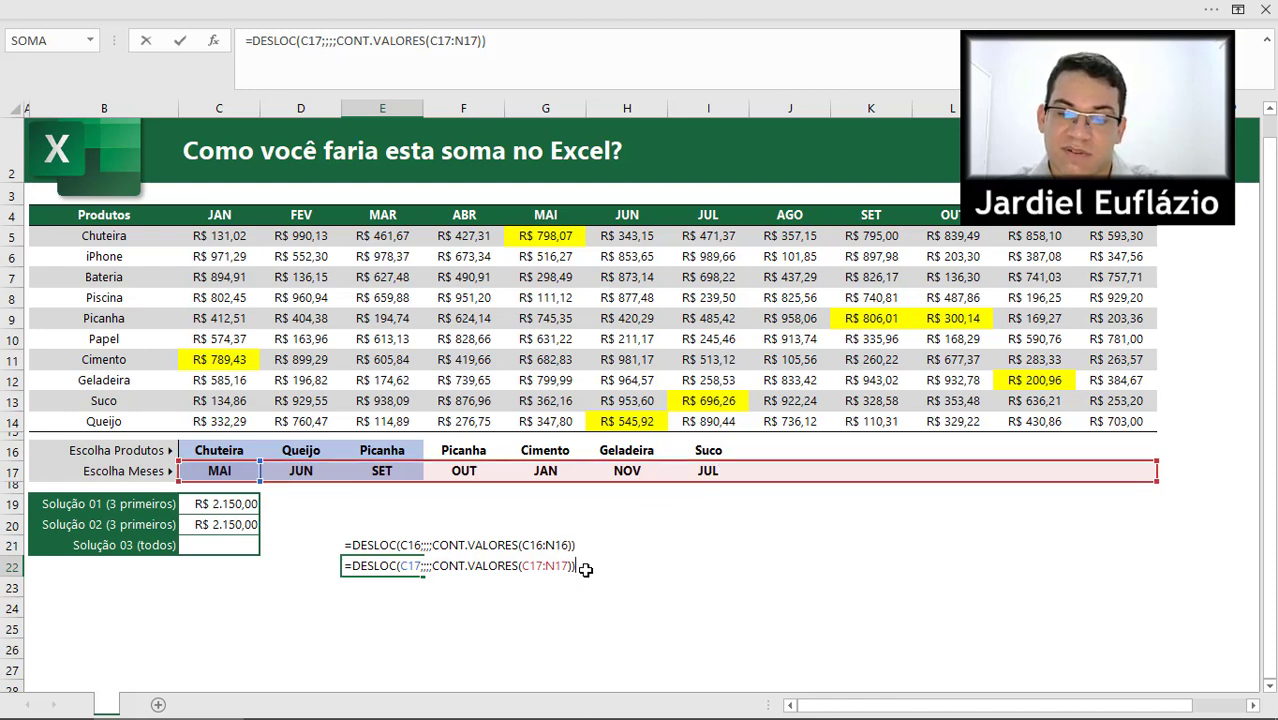
Evaluate the E22 formula to check the array of months, restore it, and store it as text with a leading apostrophe
{"action": "key", "text": "F9"}
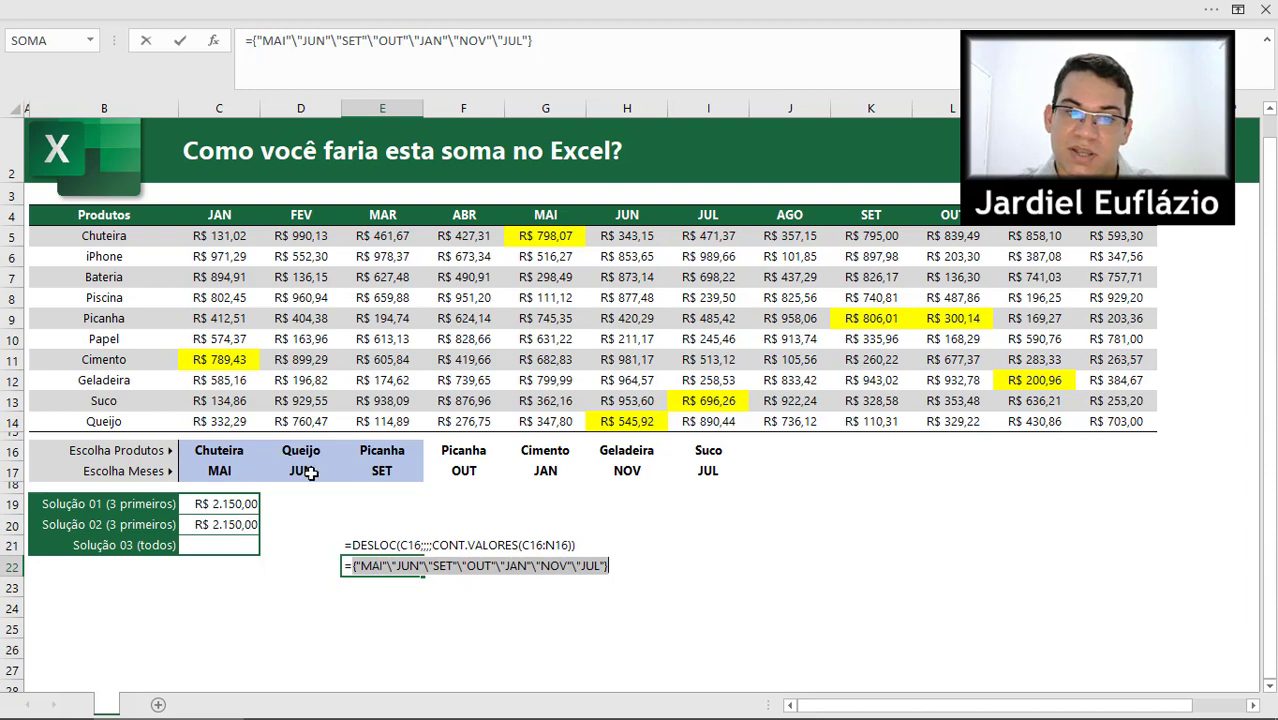
{"action": "key", "text": "ctrl+z"}
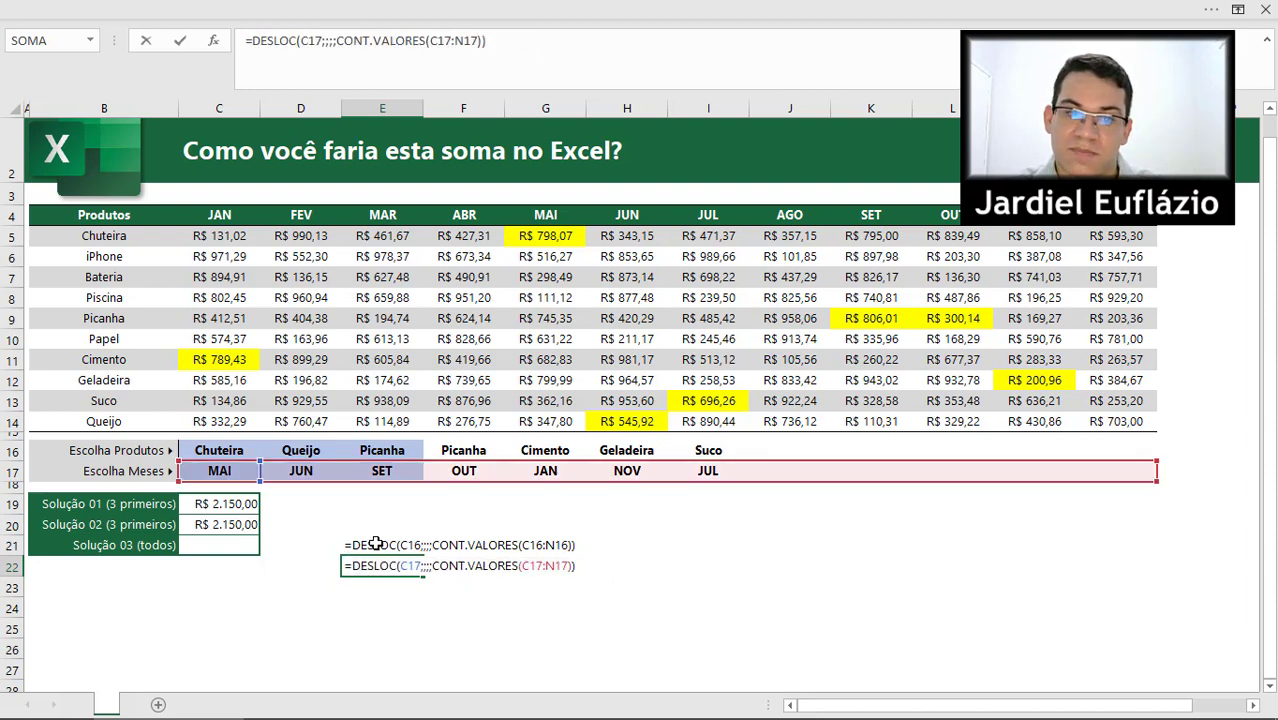
{"action": "type", "text": "'"}
{"action": "key", "text": "Return"}
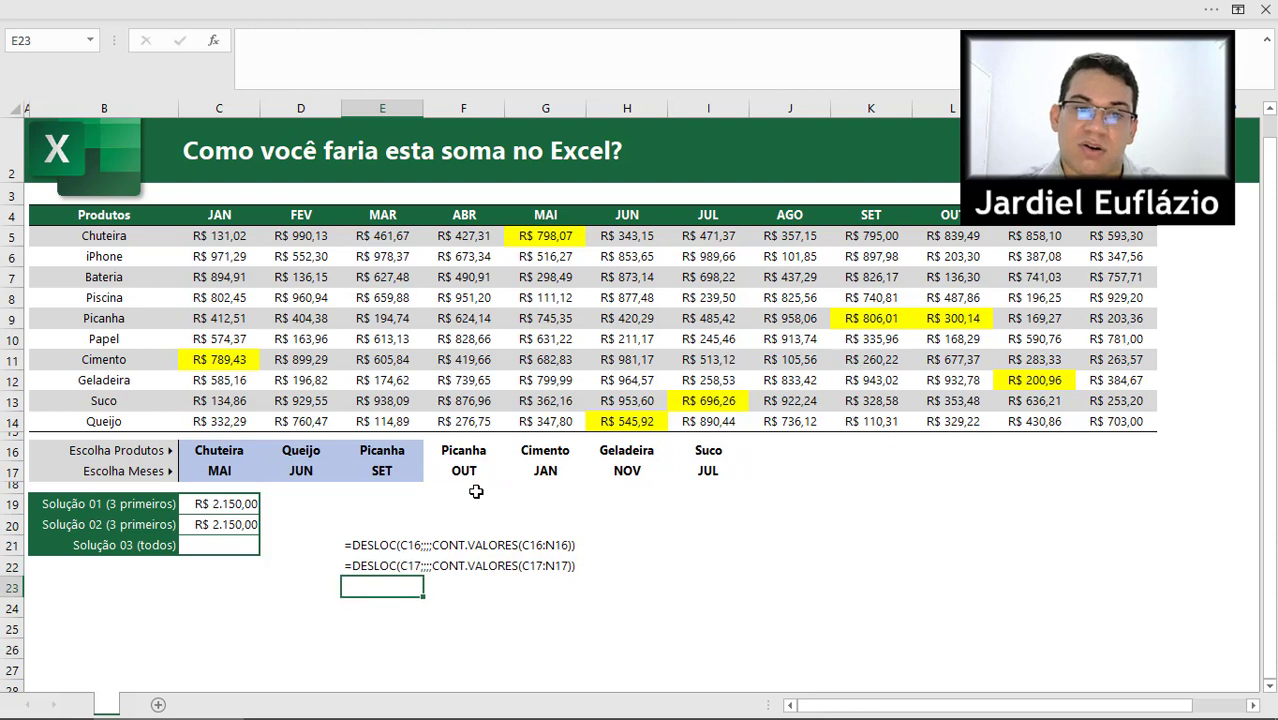
Start an ÍNDICE formula in C21 for Solução 03 with the table values C5:N14 as the matriz
{"action": "left_click", "coordinate": [246, 548]}
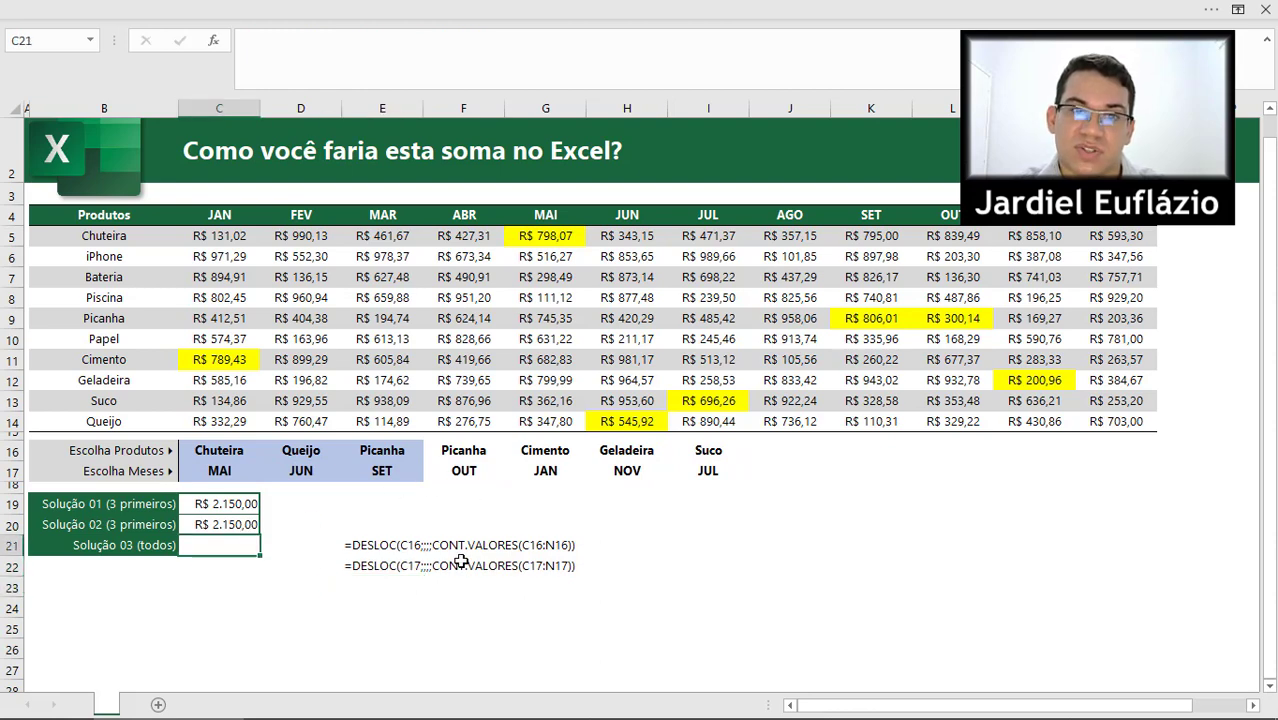
{"action": "type", "text": "=ÍNDI"}
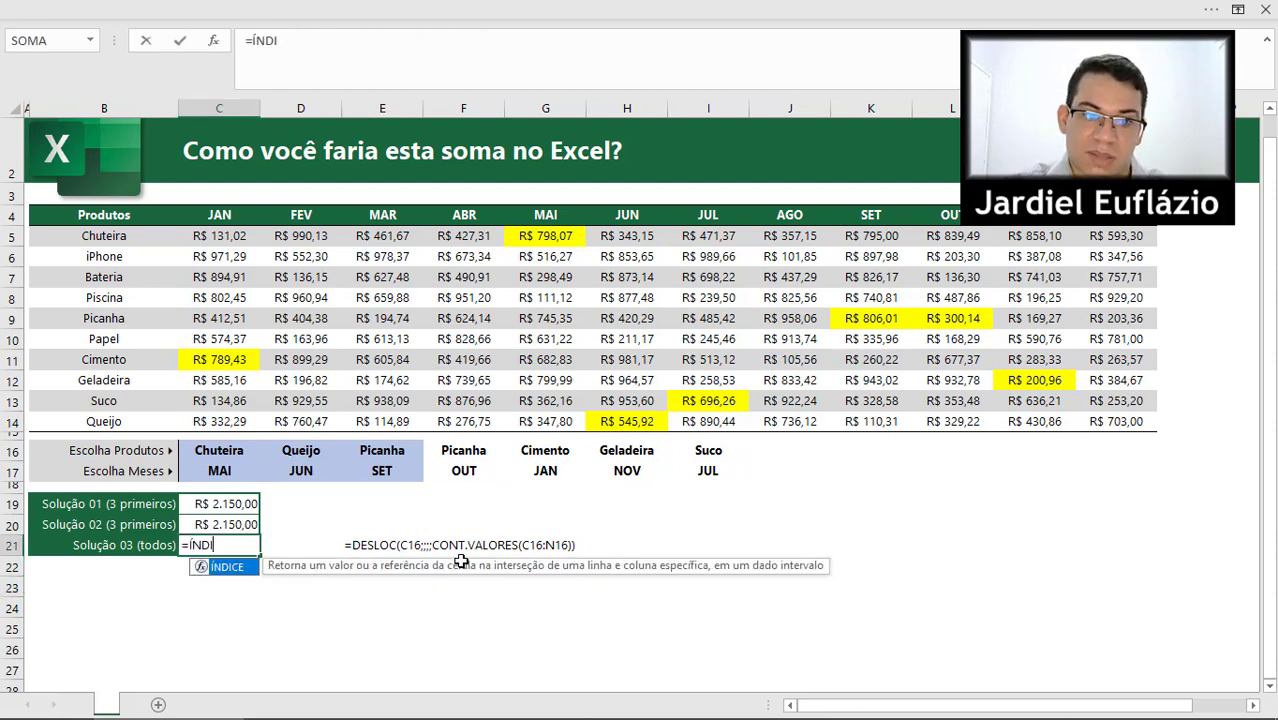
{"action": "type", "text": "CE("}
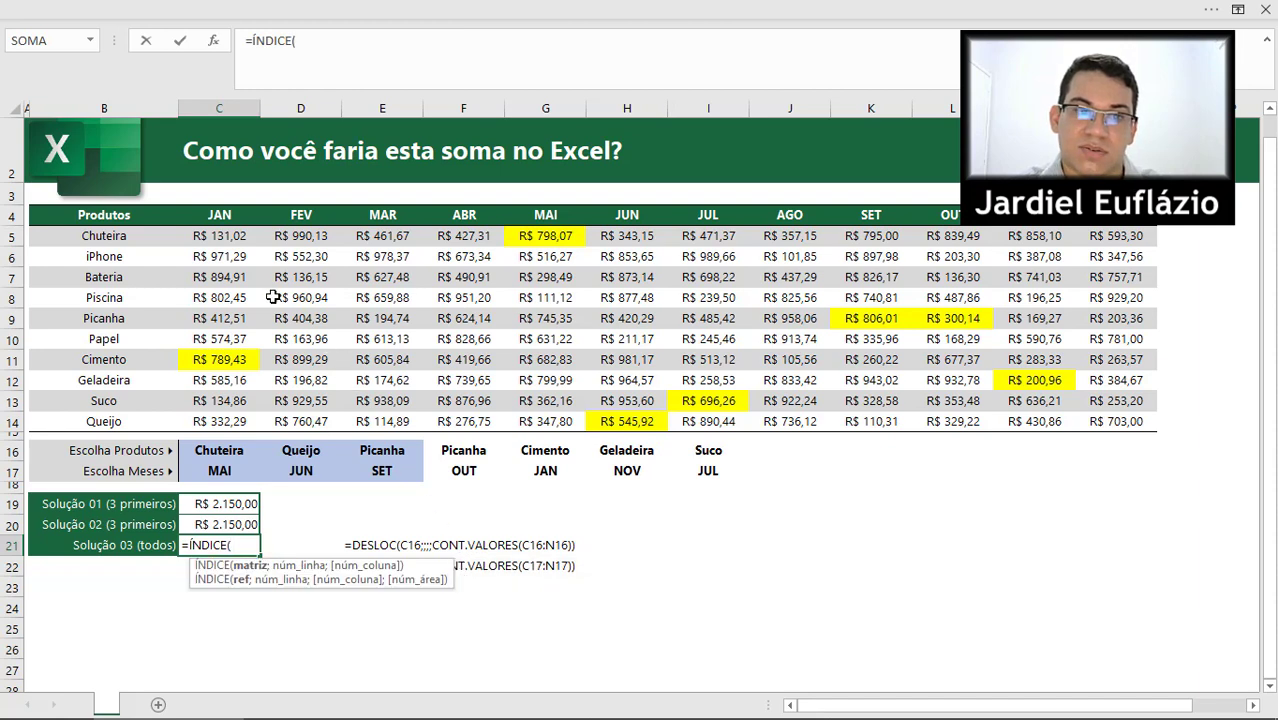
{"action": "scroll", "coordinate": [270, 290], "scroll_direction": "up", "scroll_amount": 1}
{"action": "left_click", "coordinate": [240, 258]}
{"action": "key", "text": "ctrl+shift+Right"}
{"action": "key", "text": "ctrl+shift+Down"}
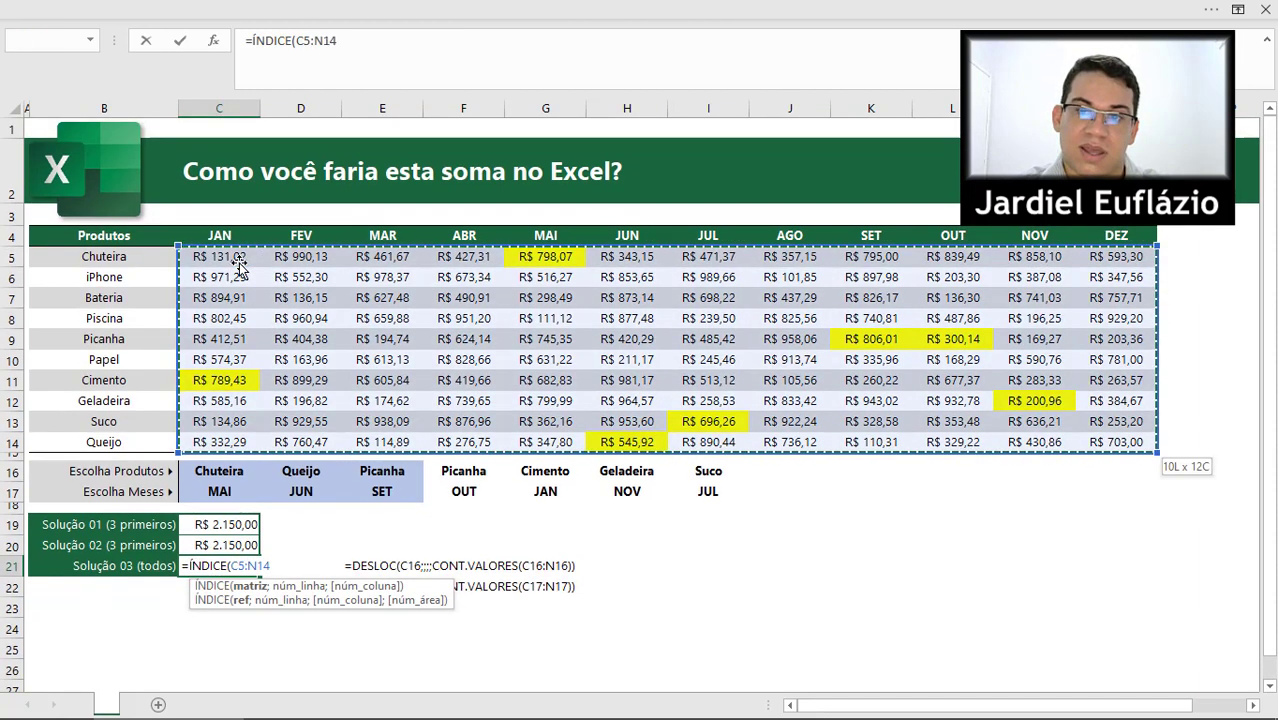
{"action": "type", "text": ";"}
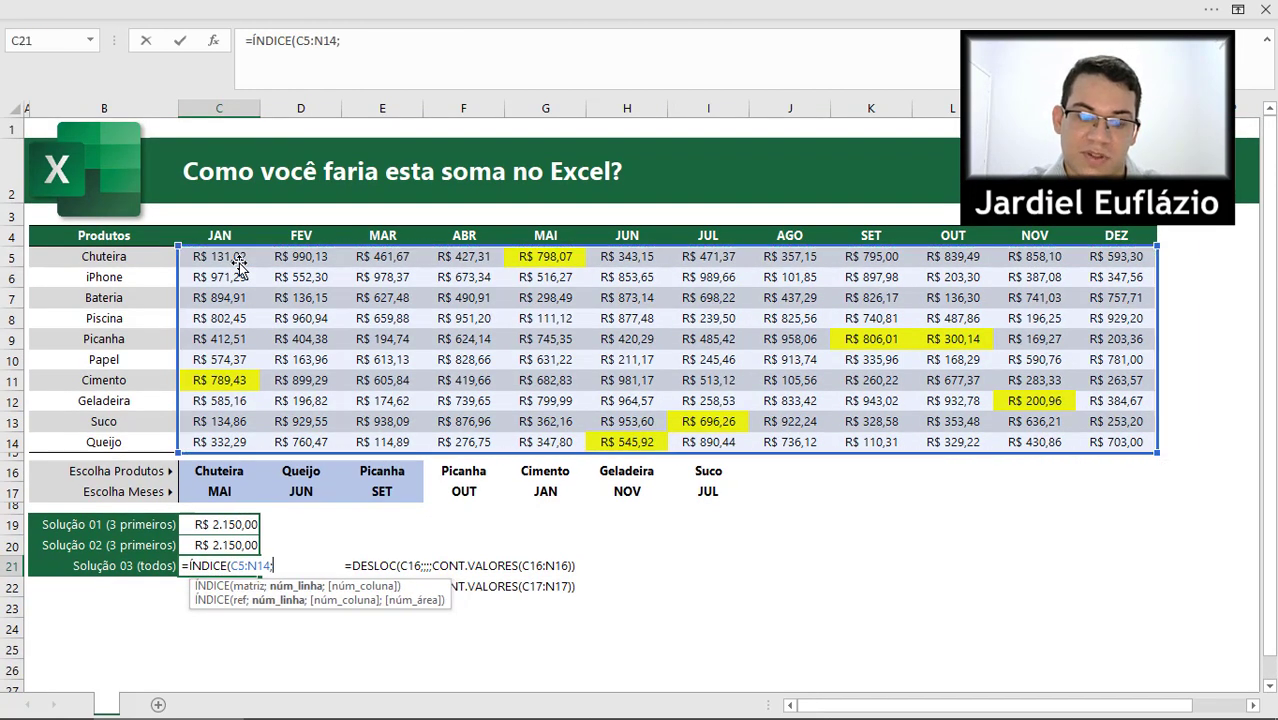
Begin CORRESP as the núm_linha argument in C21 and store the incomplete formula as text with a leading apostrophe
{"action": "type", "text": "CORR"}
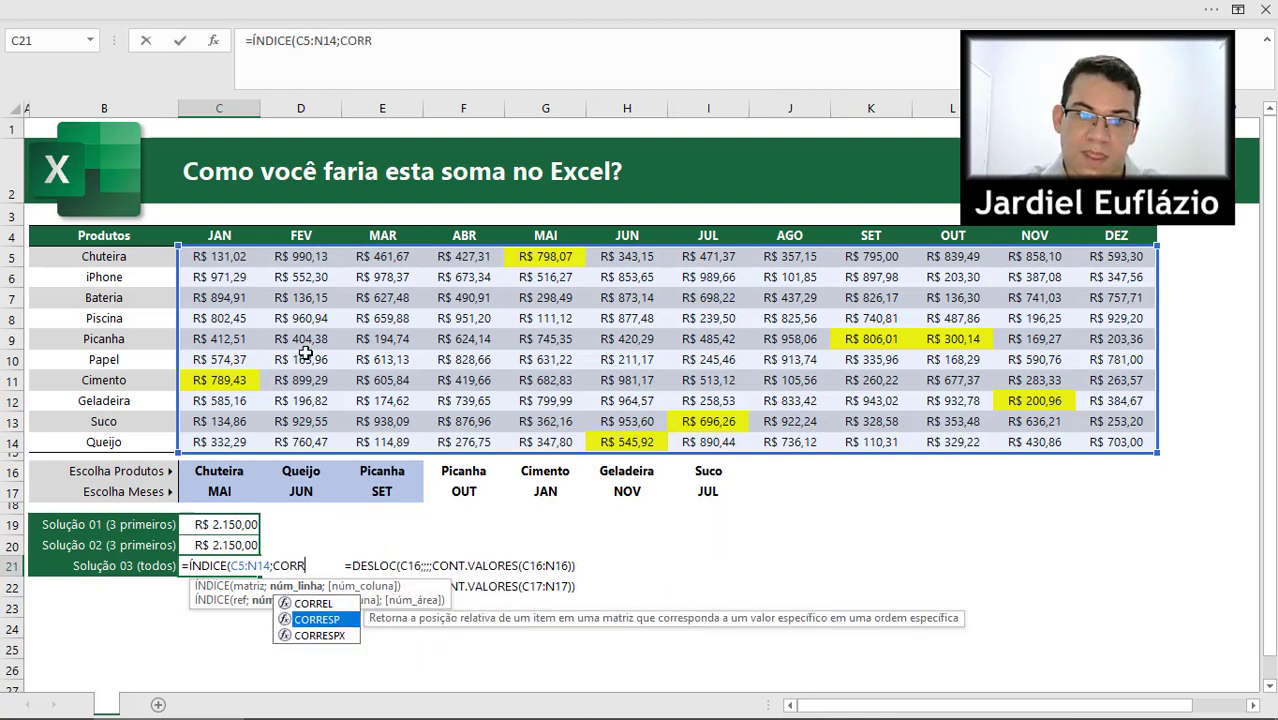
{"action": "key", "text": "Tab"}
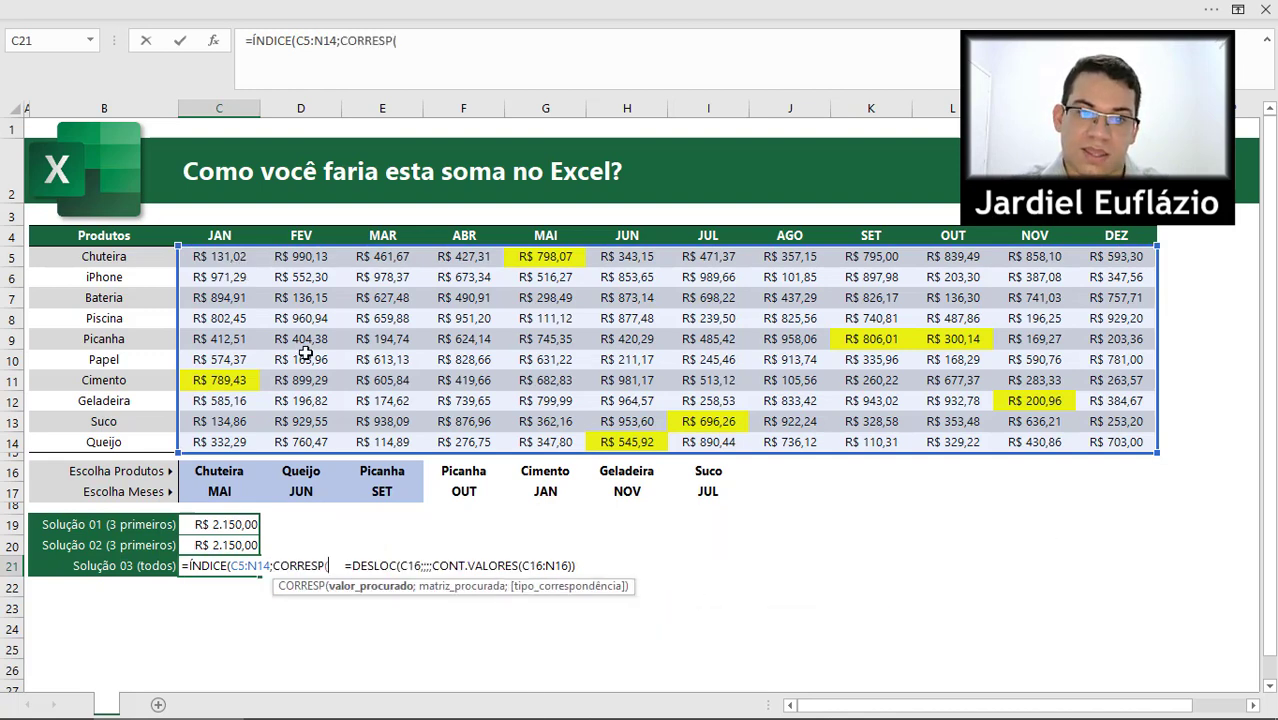
{"action": "scroll", "coordinate": [305, 355], "scroll_direction": "down", "scroll_amount": 1}
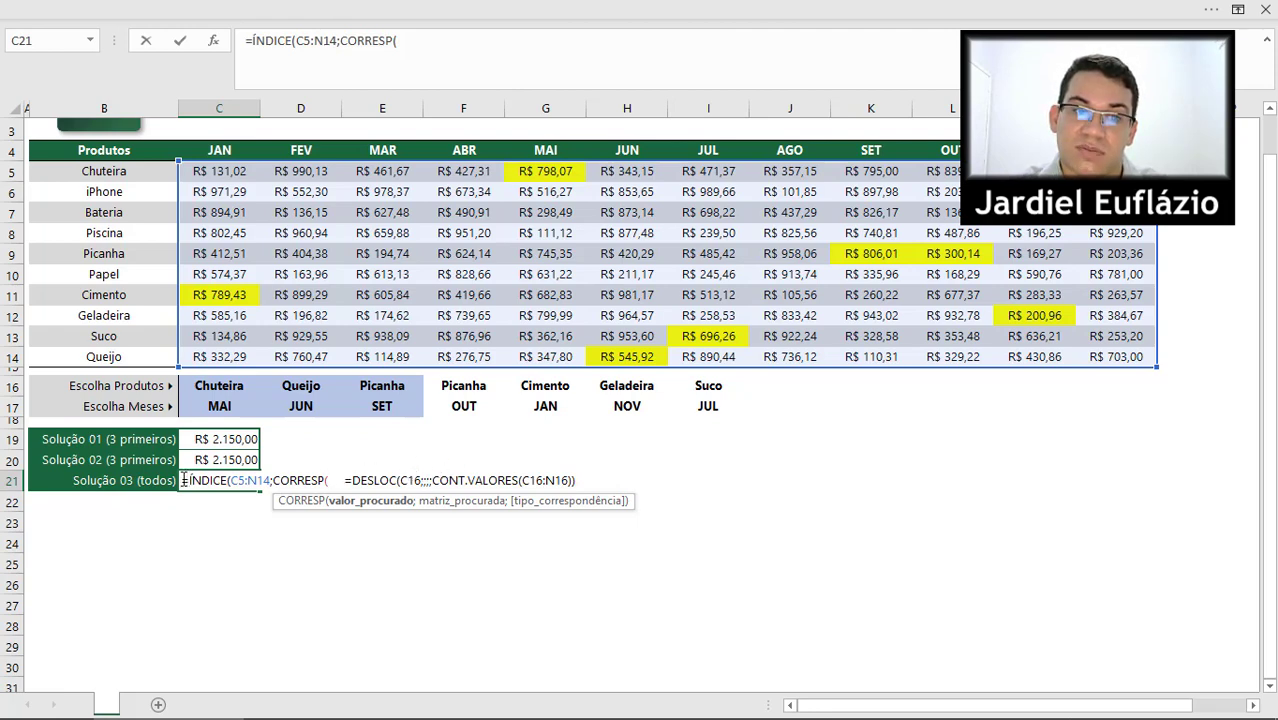
{"action": "type", "text": "'"}
{"action": "key", "text": "Return"}
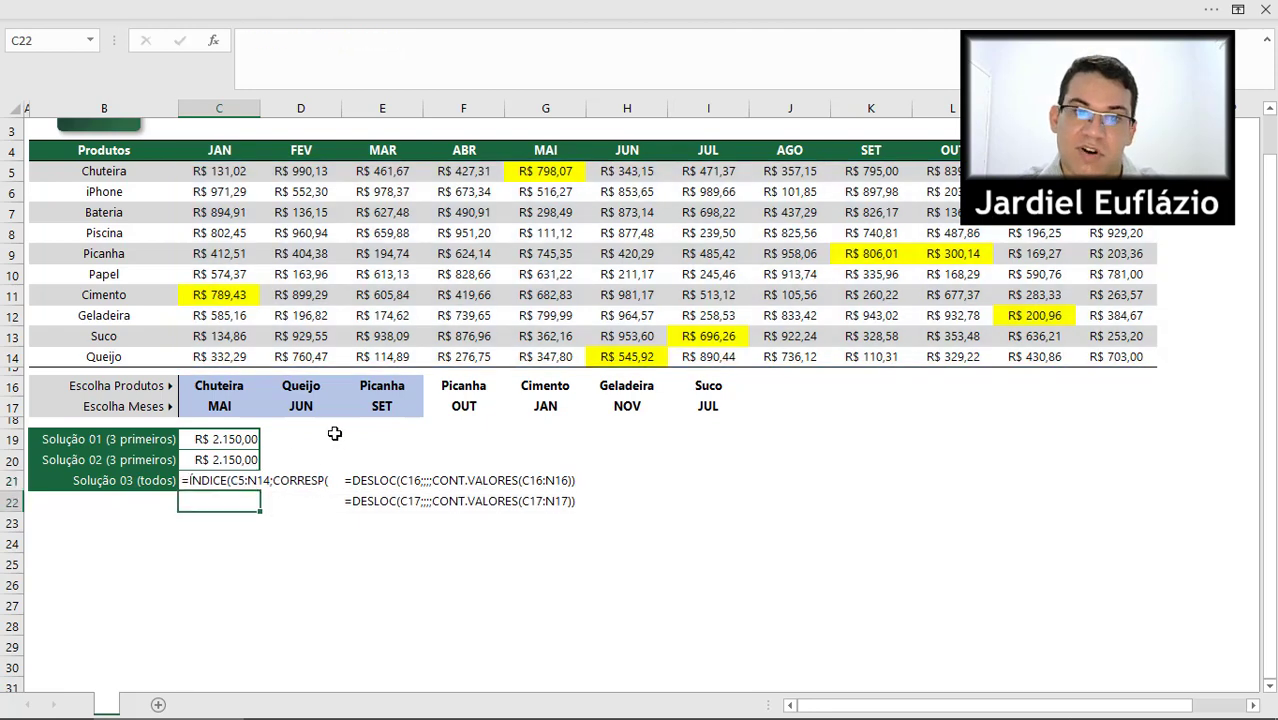
Copy the products' DESLOC expression from E21 without its apostrophe and equals sign
{"action": "left_click", "coordinate": [360, 478]}
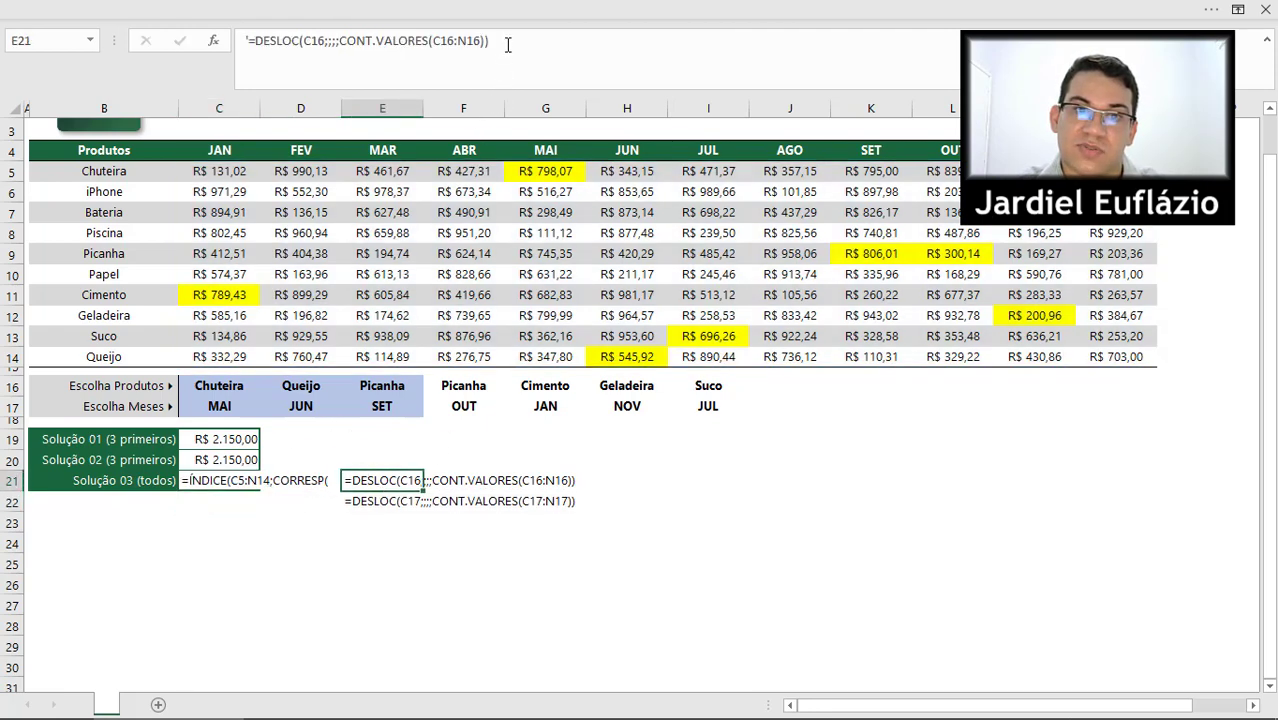
{"action": "left_click_drag", "start_coordinate": [507, 42], "coordinate": [258, 62]}
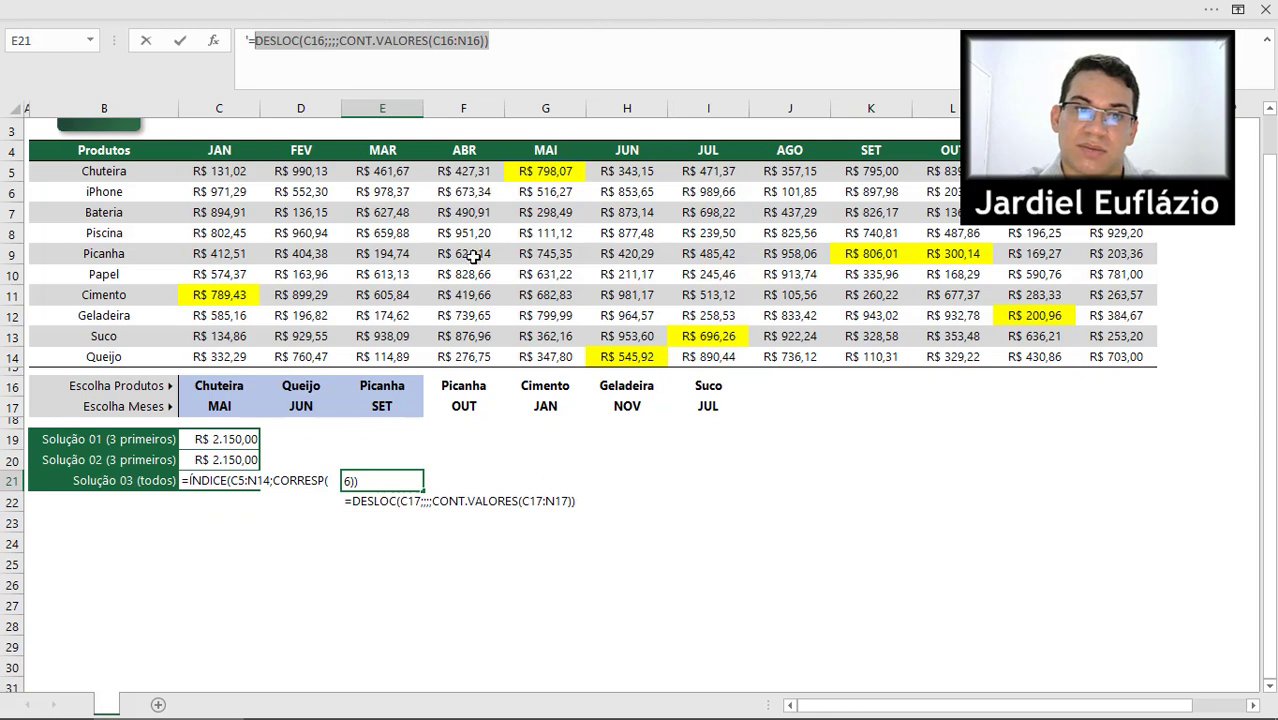
{"action": "key", "text": "Escape"}
Remove the apostrophe from the C21 formula and insert DESLOC(C16;;;;CONT.VALORES(C16:N16)) as the valor_procurado of CORRESP
{"action": "left_click", "coordinate": [188, 481]}
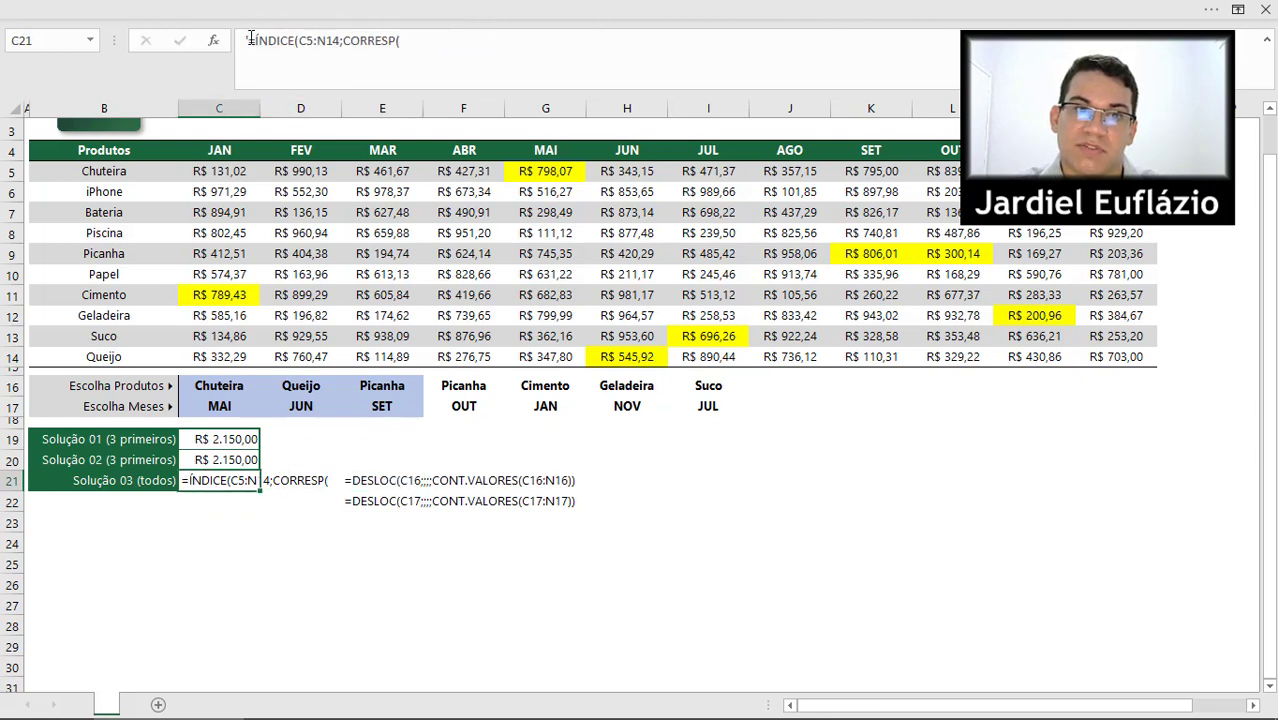
{"action": "left_click", "coordinate": [237, 41]}
{"action": "key", "text": "Delete"}
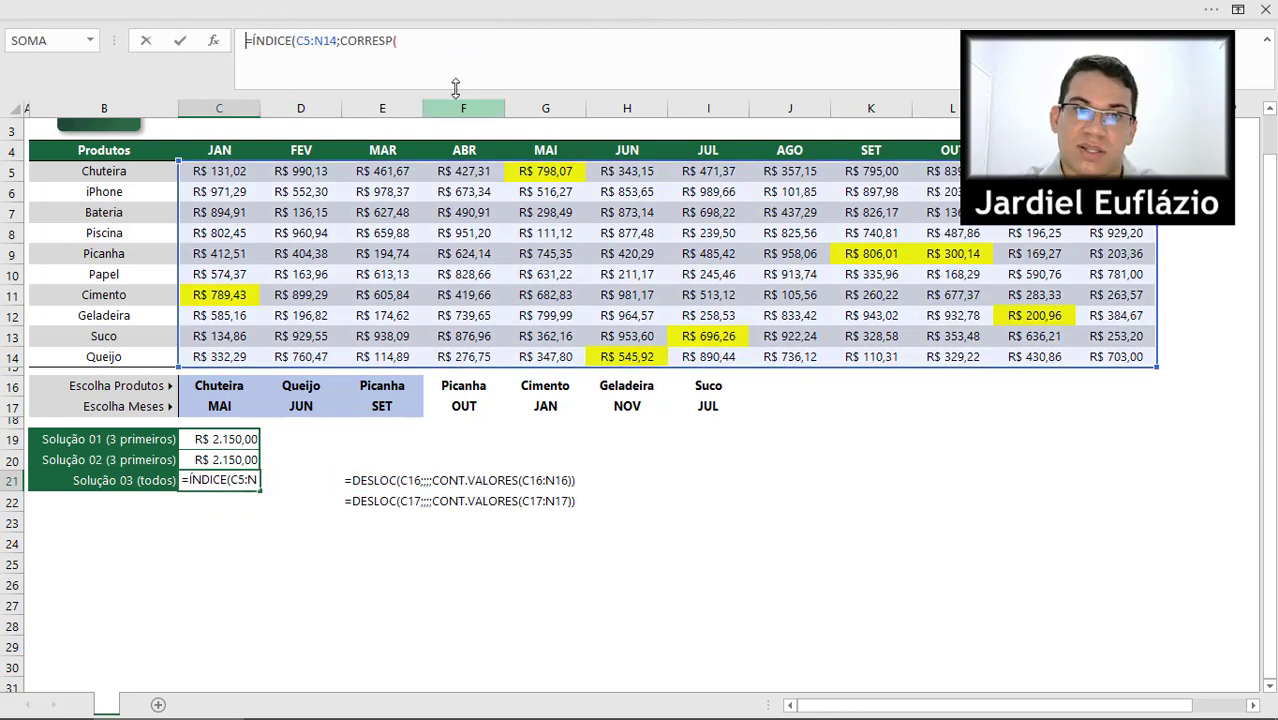
{"action": "left_click", "coordinate": [444, 50]}
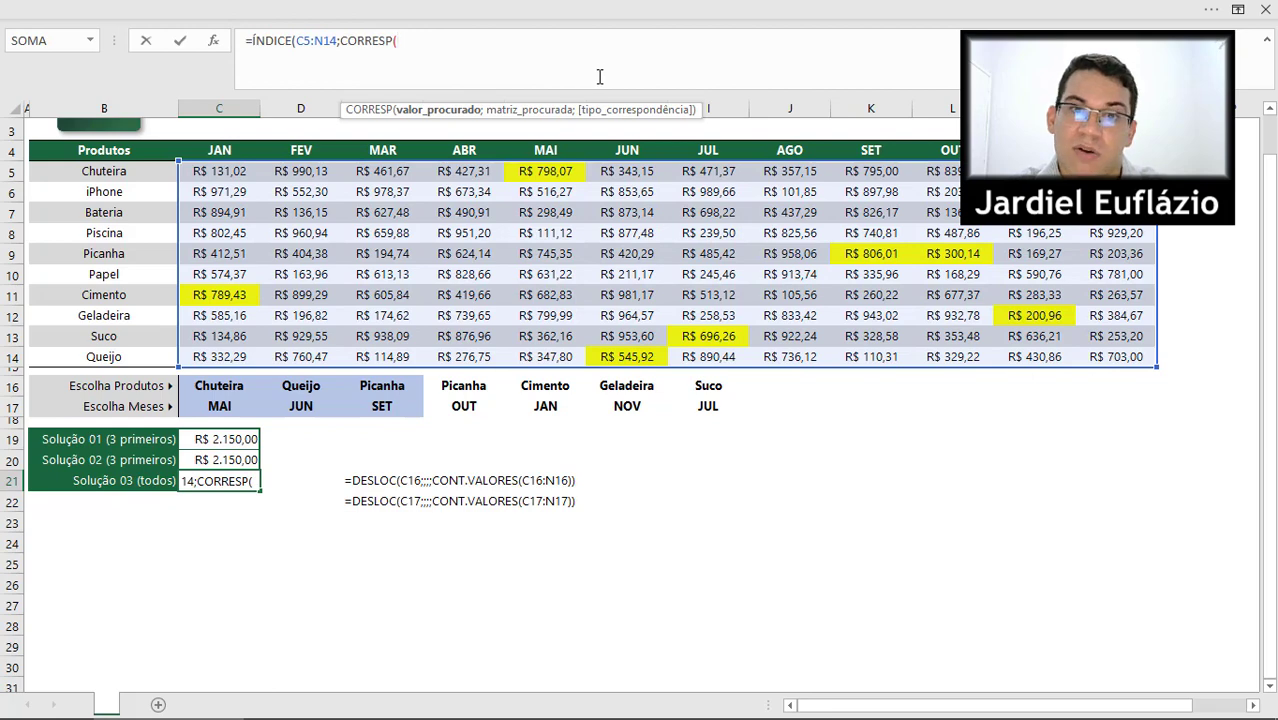
{"action": "type", "text": "DESLOC(C16;;;;CONT.VALORES(C16:N16))"}
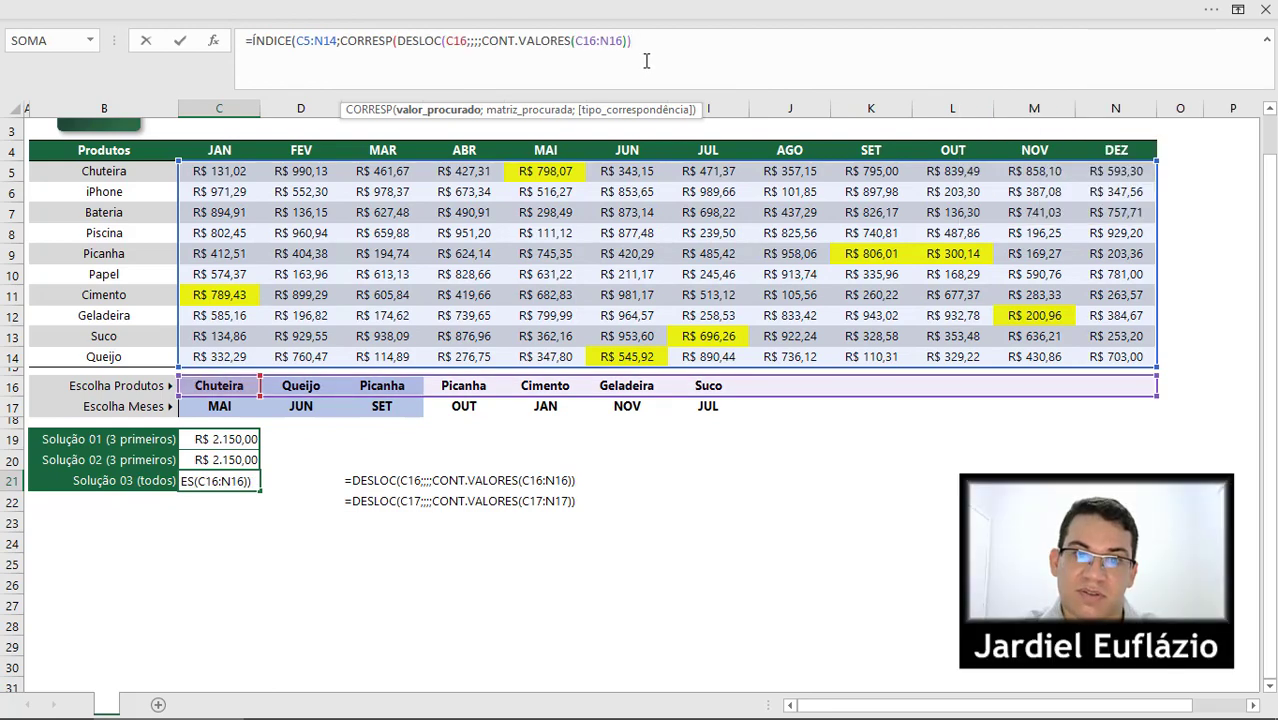
Complete the first CORRESP in C21 with B5:B14 as matriz_procurada and 0 as the match type
{"action": "type", "text": ";"}
{"action": "left_click_drag", "start_coordinate": [132, 173], "coordinate": [148, 352]}
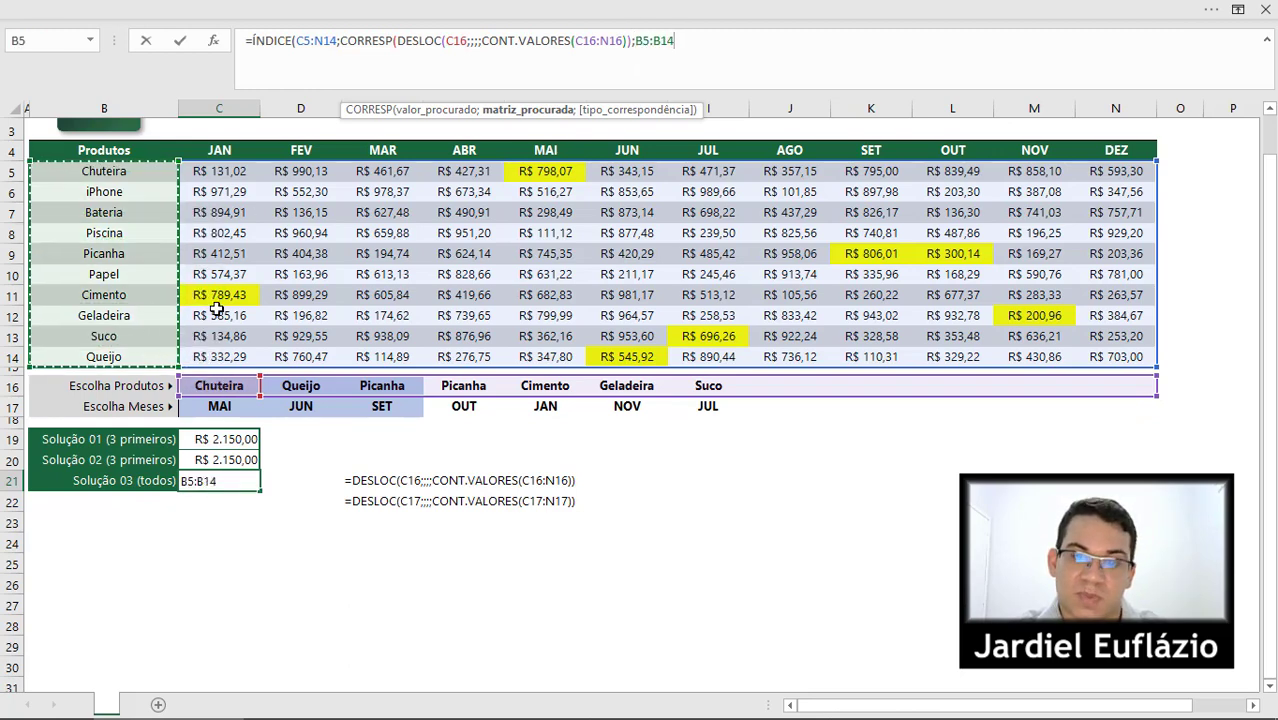
{"action": "type", "text": ";0)"}
{"action": "type", "text": ")"}
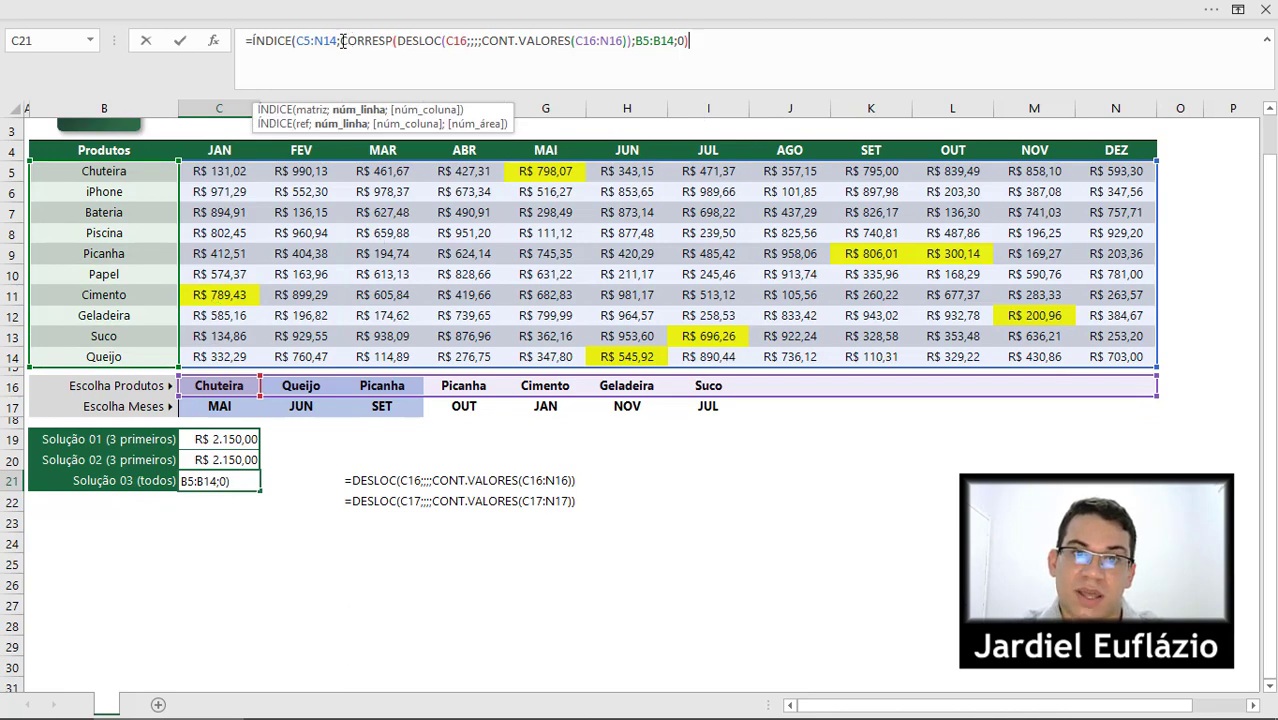
Evaluate the CORRESP part of the C21 formula in place, examine its row positions against the products, and restore the expression
{"action": "left_click_drag", "start_coordinate": [704, 41], "coordinate": [345, 47]}
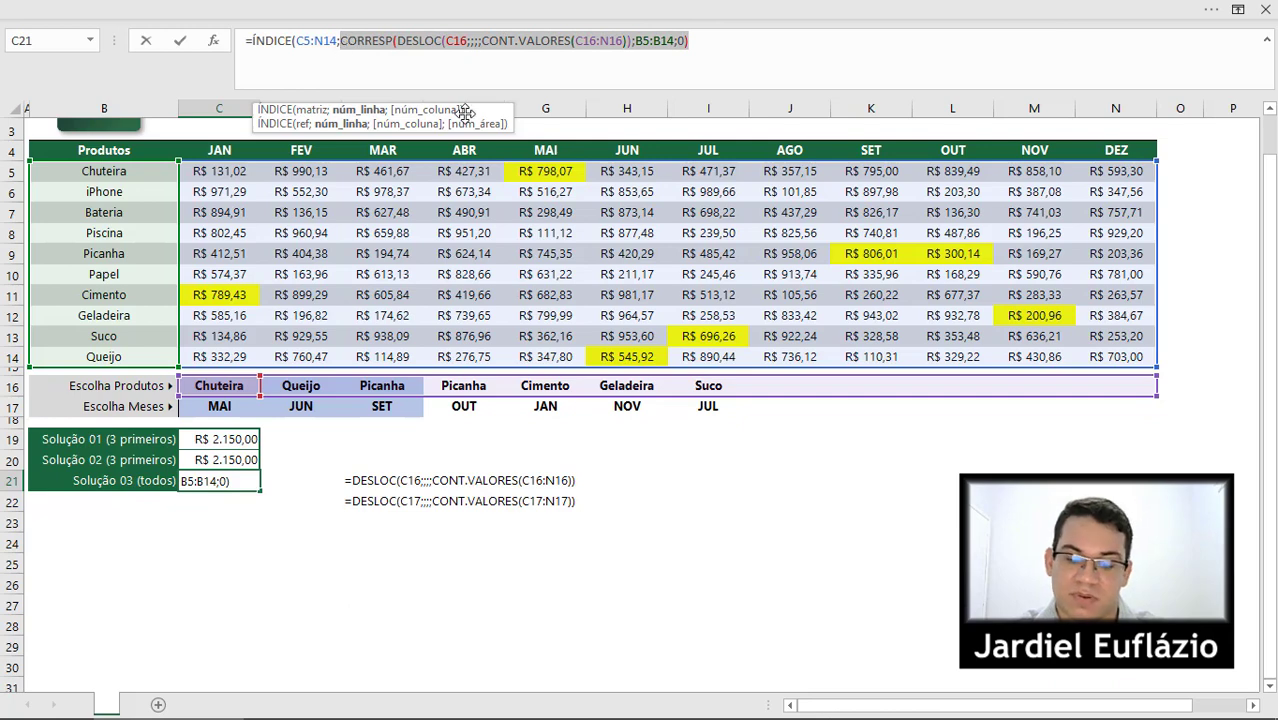
{"action": "key", "text": "F9"}
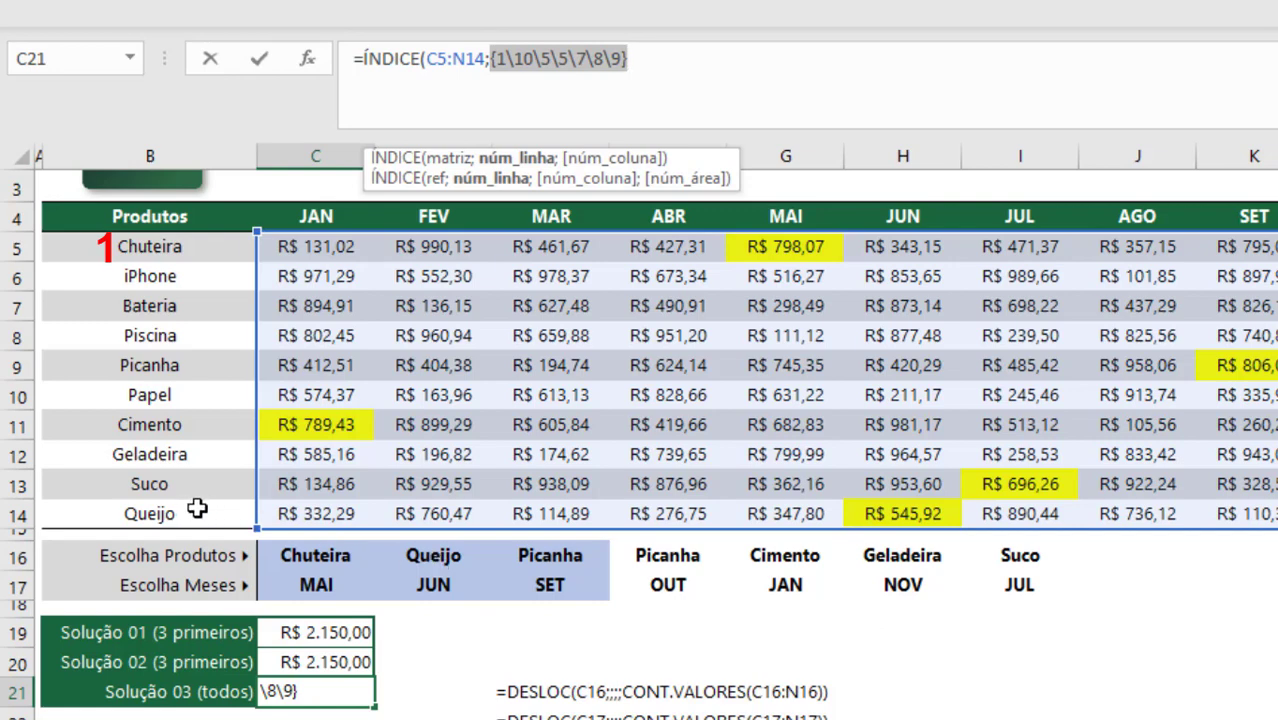
{"action": "left_click", "coordinate": [527, 57]}
{"action": "double_click", "coordinate": [527, 57]}
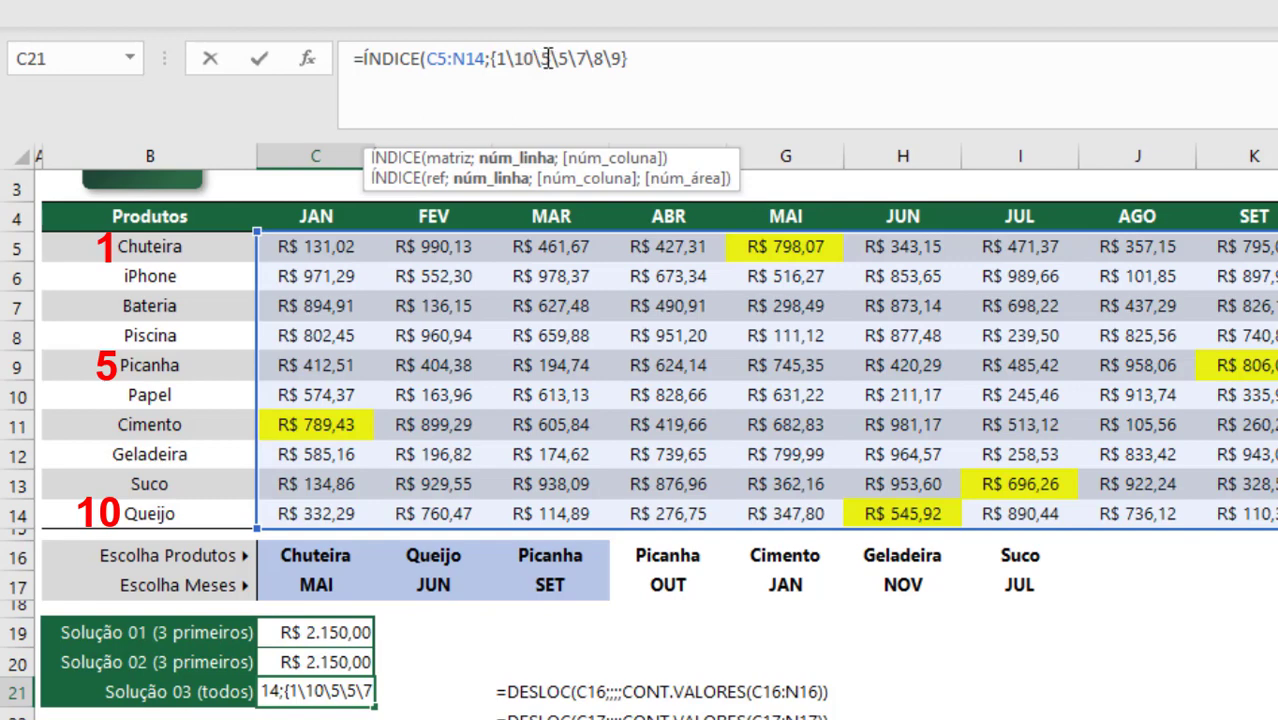
{"action": "double_click", "coordinate": [548, 58]}
{"action": "left_click_drag", "start_coordinate": [570, 60], "coordinate": [541, 60]}
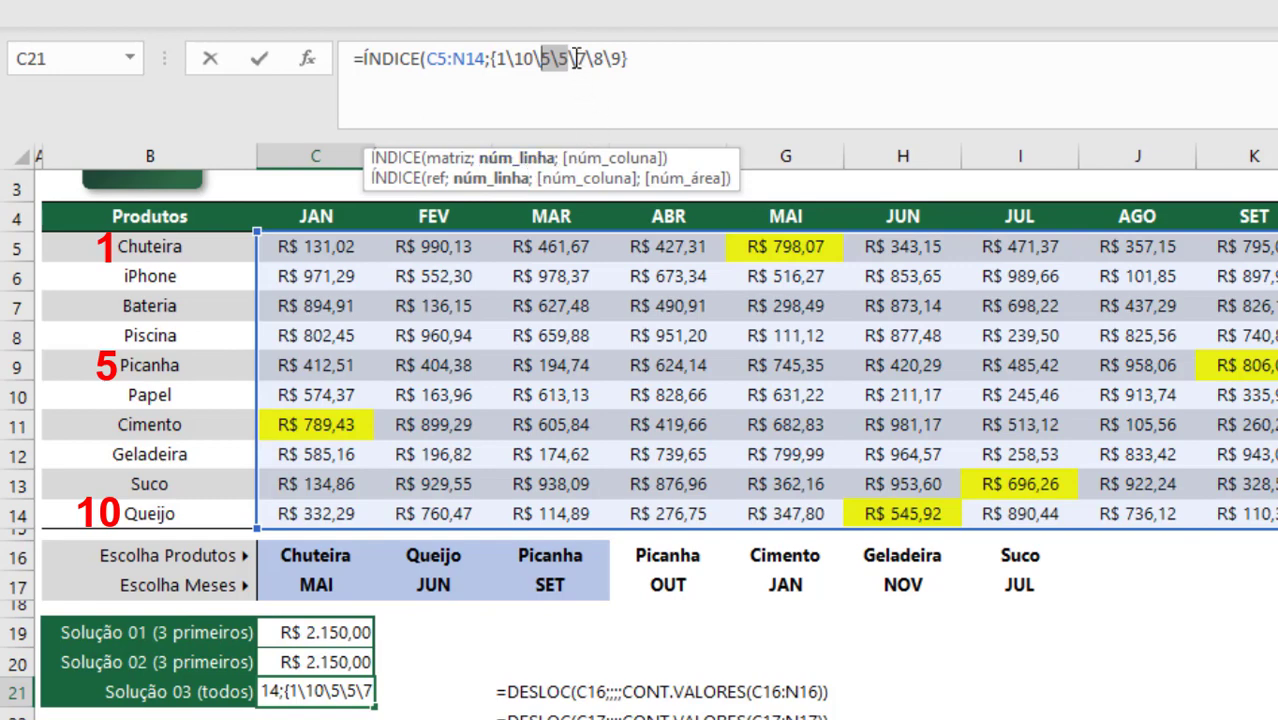
{"action": "left_click_drag", "start_coordinate": [576, 59], "coordinate": [606, 59]}
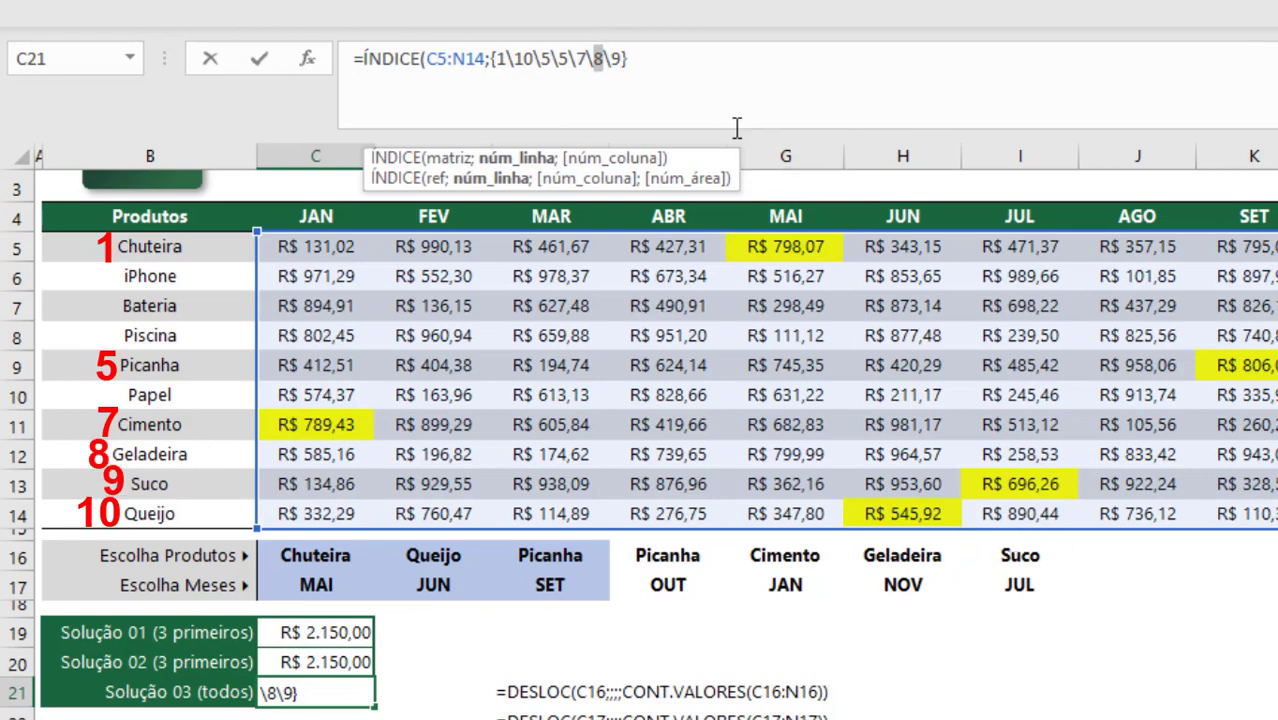
{"action": "key", "text": "ctrl+z"}
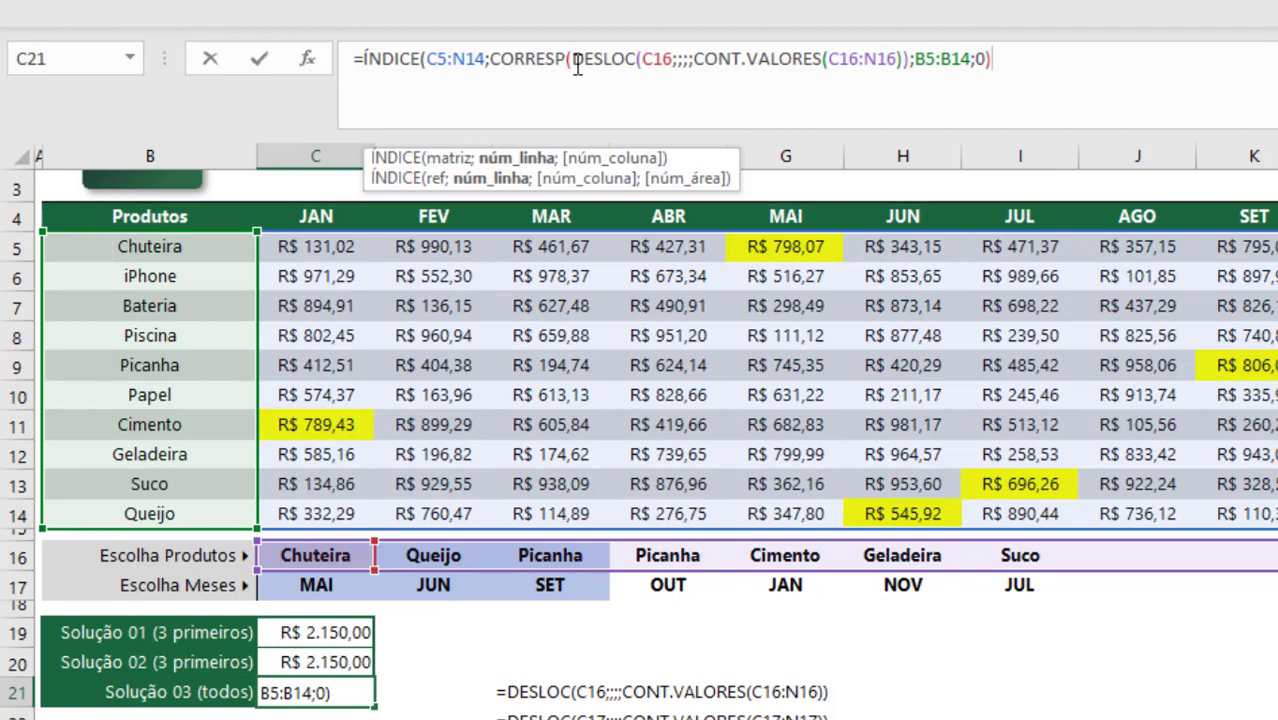
{"action": "left_click_drag", "start_coordinate": [577, 64], "coordinate": [949, 61]}
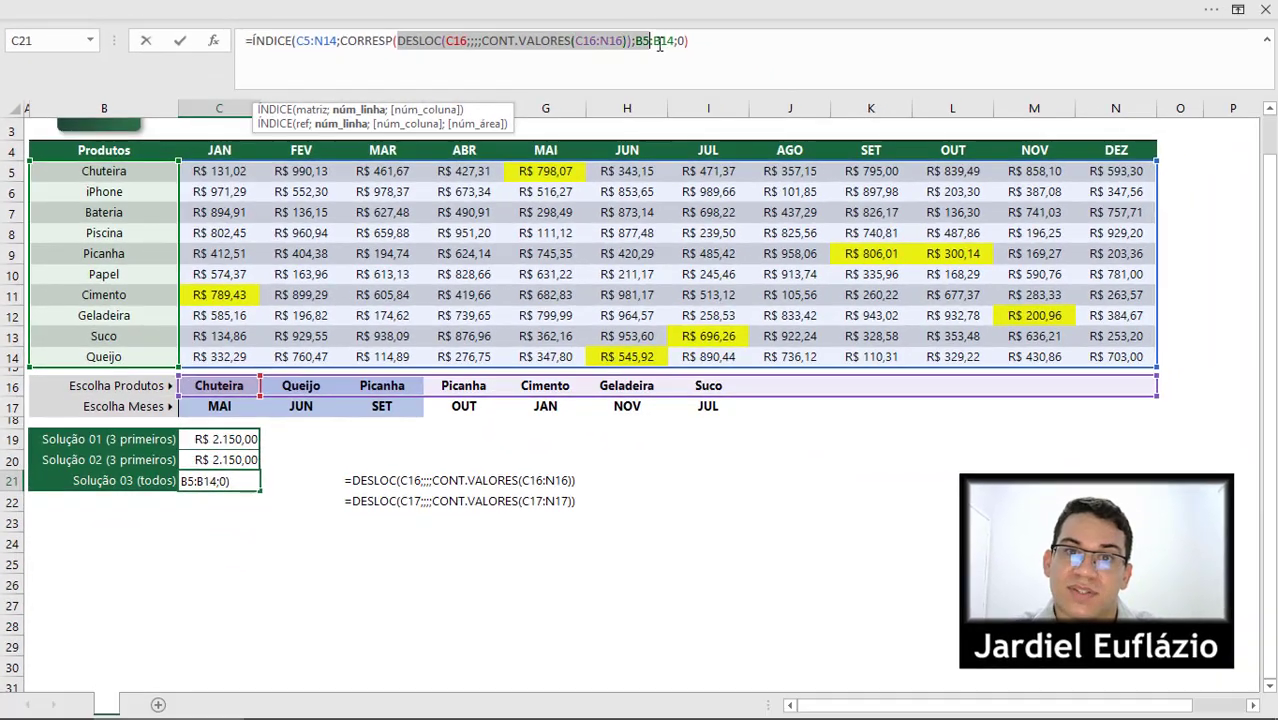
{"action": "left_click_drag", "start_coordinate": [659, 44], "coordinate": [631, 44]}
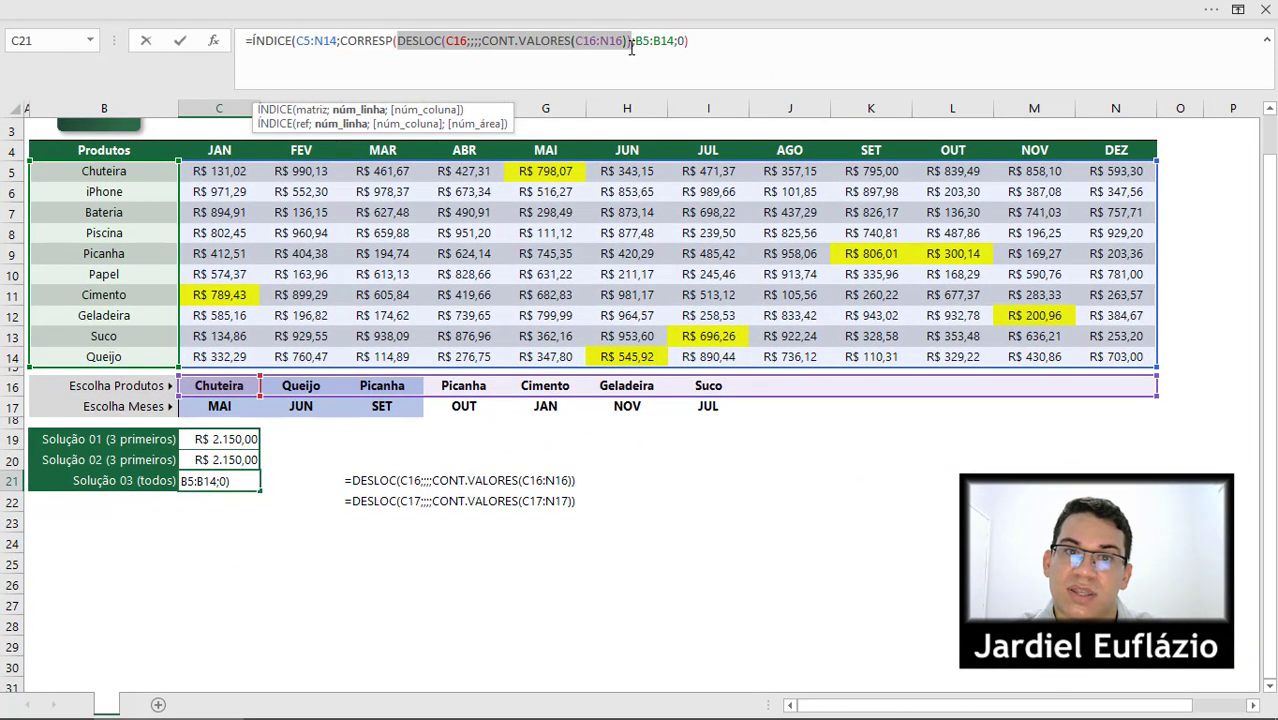
Add the semicolon for ÍNDICE's núm_coluna argument in C21 and store the incomplete formula as text with a leading apostrophe
{"action": "left_click", "coordinate": [718, 41]}
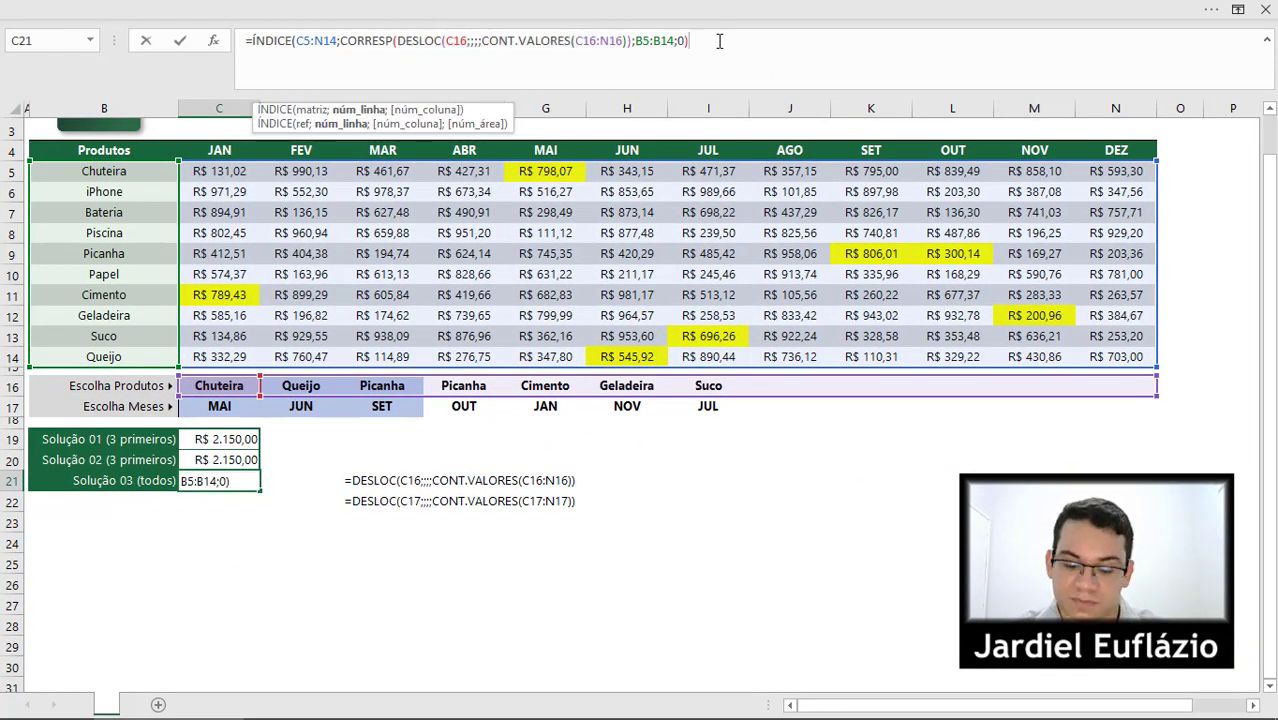
{"action": "type", "text": ";"}
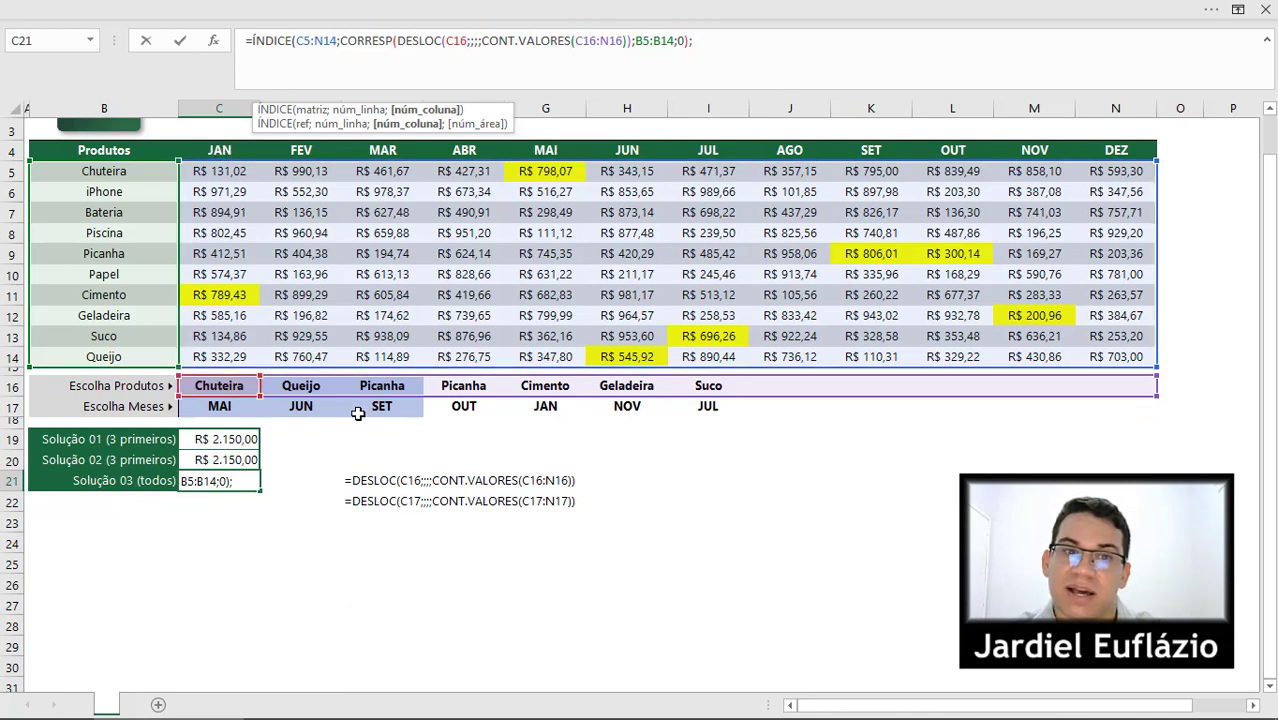
{"action": "left_click", "coordinate": [245, 40]}
{"action": "type", "text": "'"}
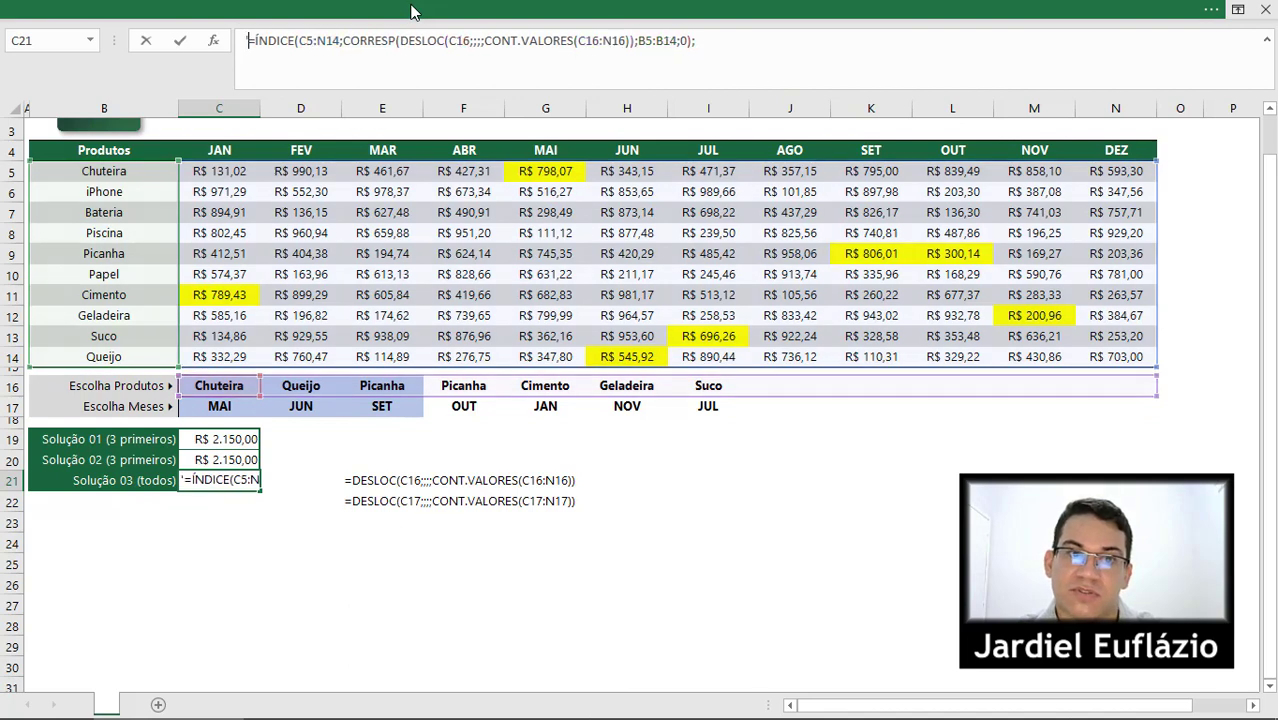
{"action": "key", "text": "Return"}
Copy the months' DESLOC expression from E22 without its apostrophe and equals sign
{"action": "left_click", "coordinate": [368, 501]}
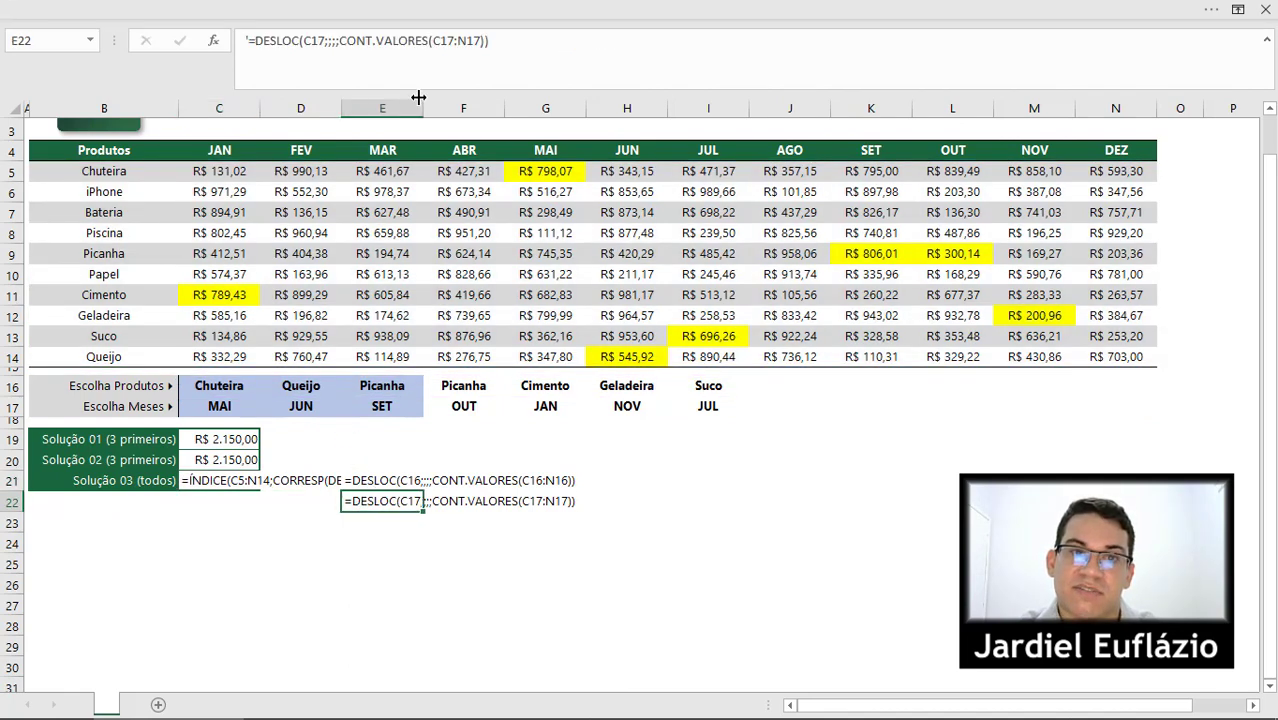
{"action": "left_click_drag", "start_coordinate": [488, 40], "coordinate": [258, 45]}
{"action": "key", "text": "ctrl+c"}
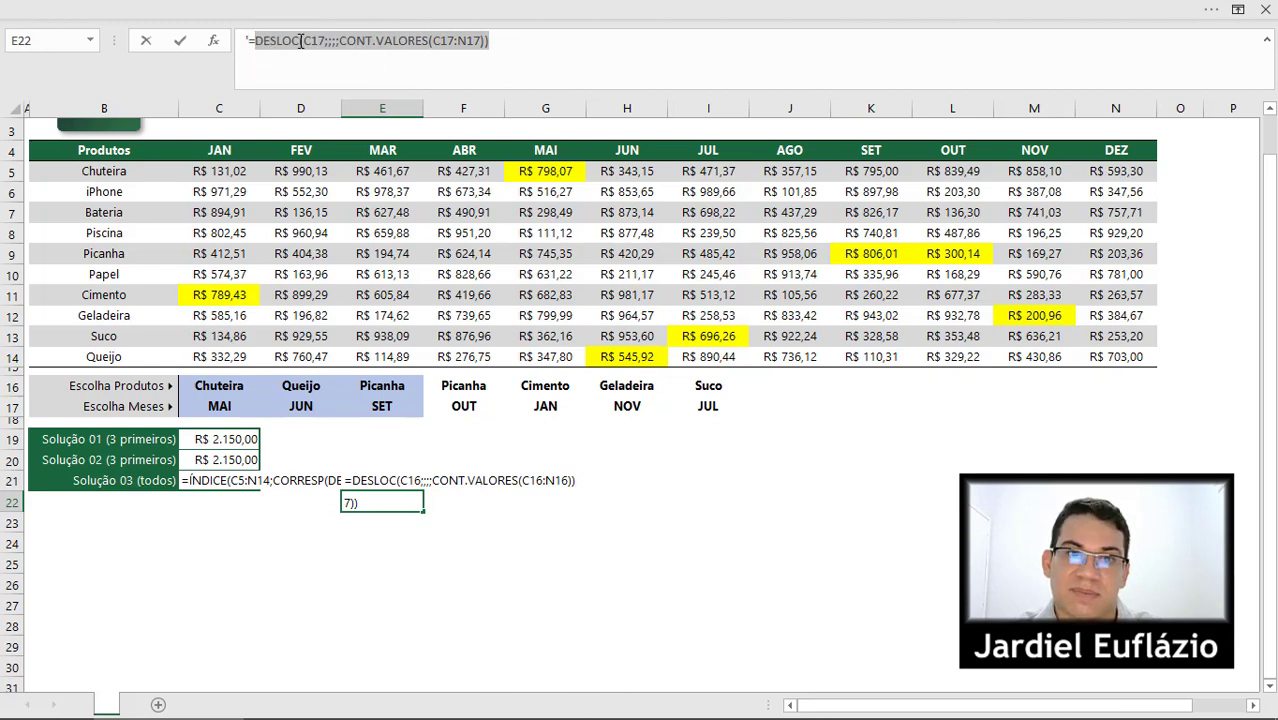
{"action": "key", "text": "Escape"}
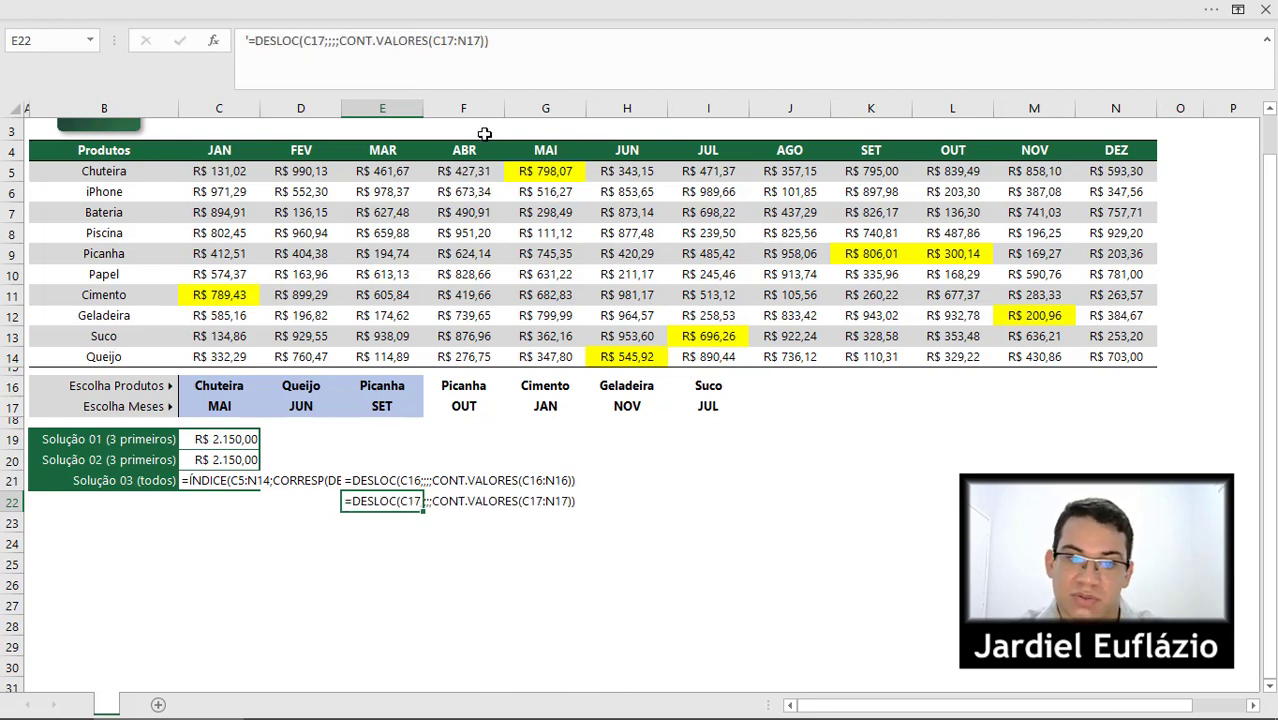
Clear the helper DESLOC texts from E22 and E21
{"action": "key", "text": "Delete"}
{"action": "key", "text": "Up"}
{"action": "key", "text": "Delete"}
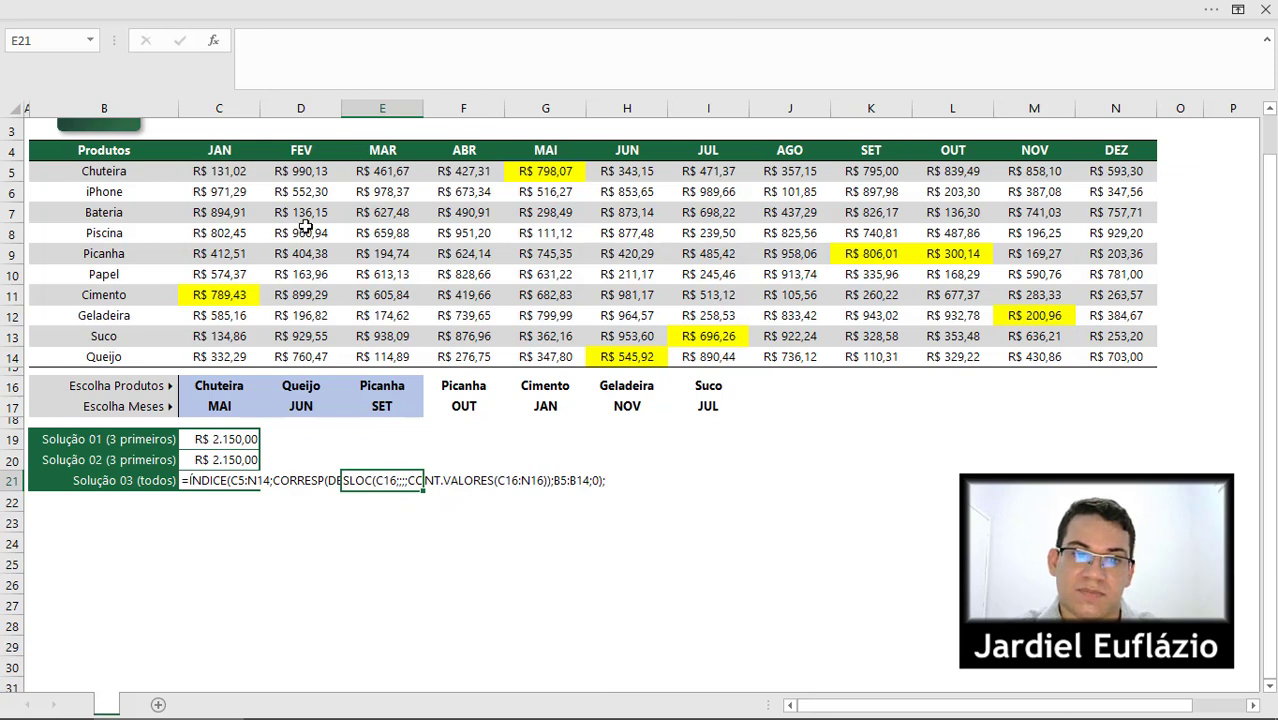
Remove the apostrophe from the C21 formula and add a second CORRESP with DESLOC(C17;;;;CONT.VALORES(C17:N17)) as its valor_procurado
{"action": "left_click", "coordinate": [224, 480]}
{"action": "left_click", "coordinate": [247, 40]}
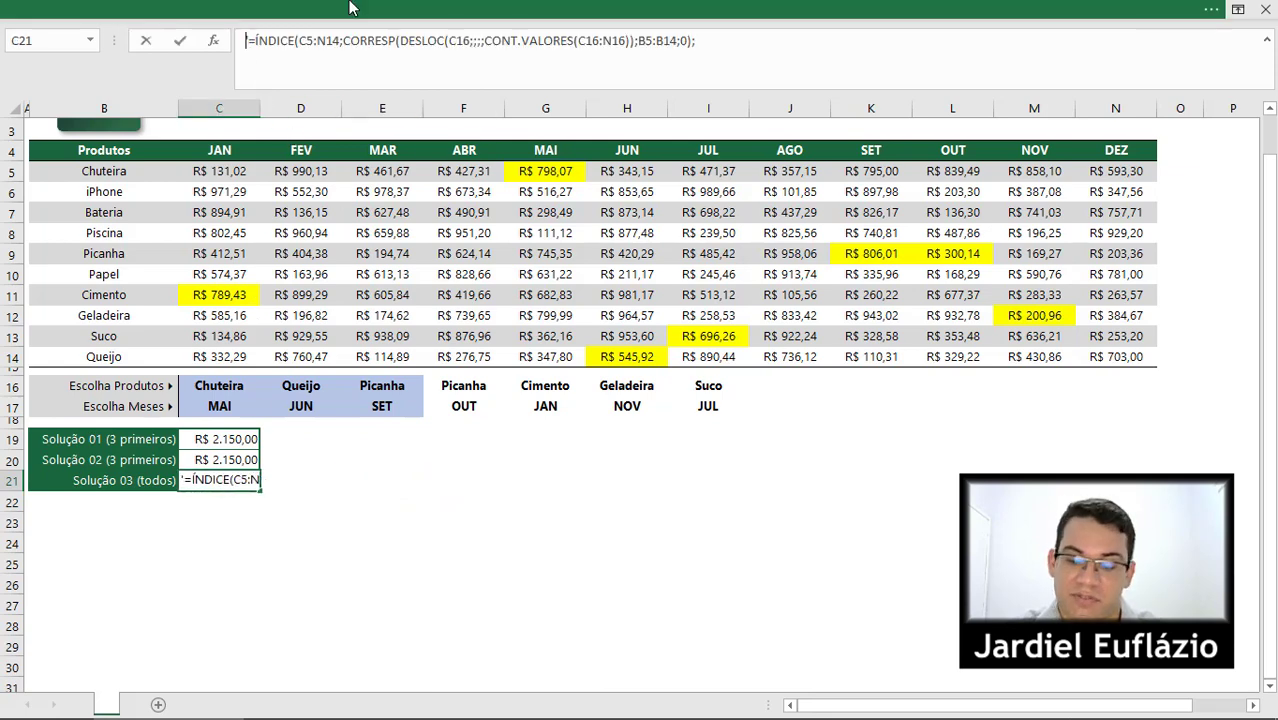
{"action": "key", "text": "BackSpace"}
{"action": "left_click", "coordinate": [713, 43]}
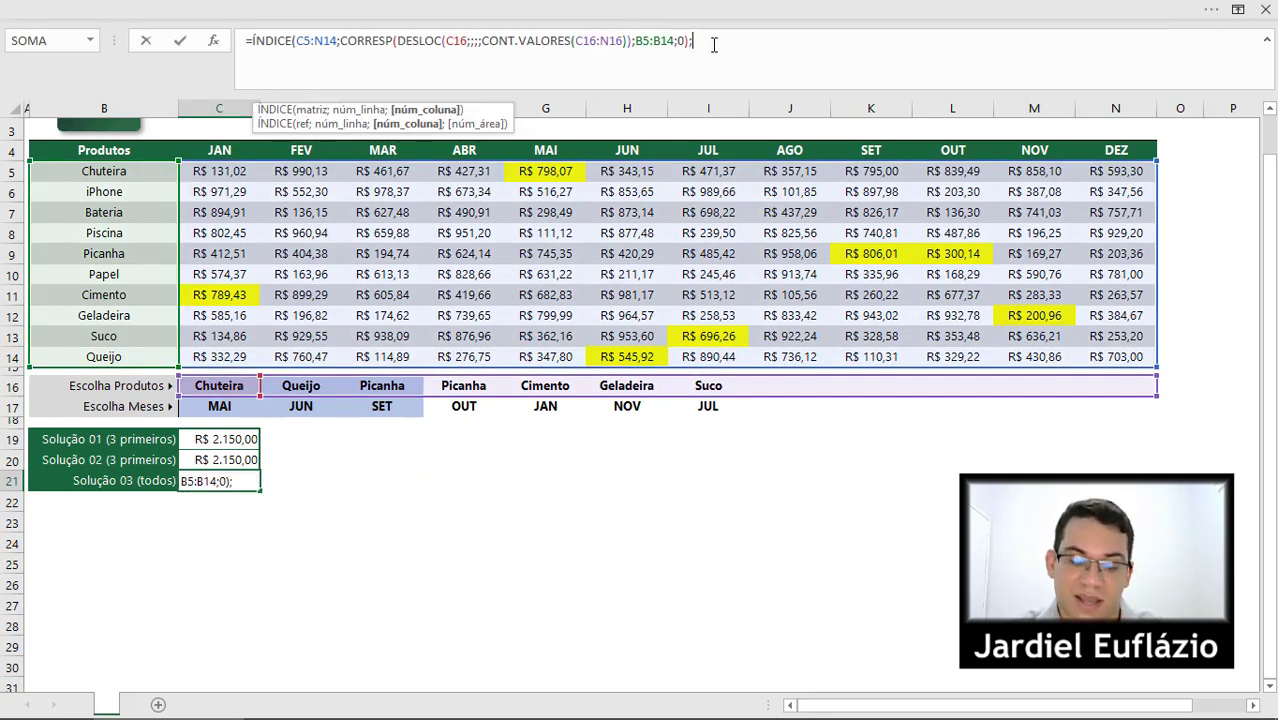
{"action": "type", "text": "CORR"}
{"action": "key", "text": "Down"}
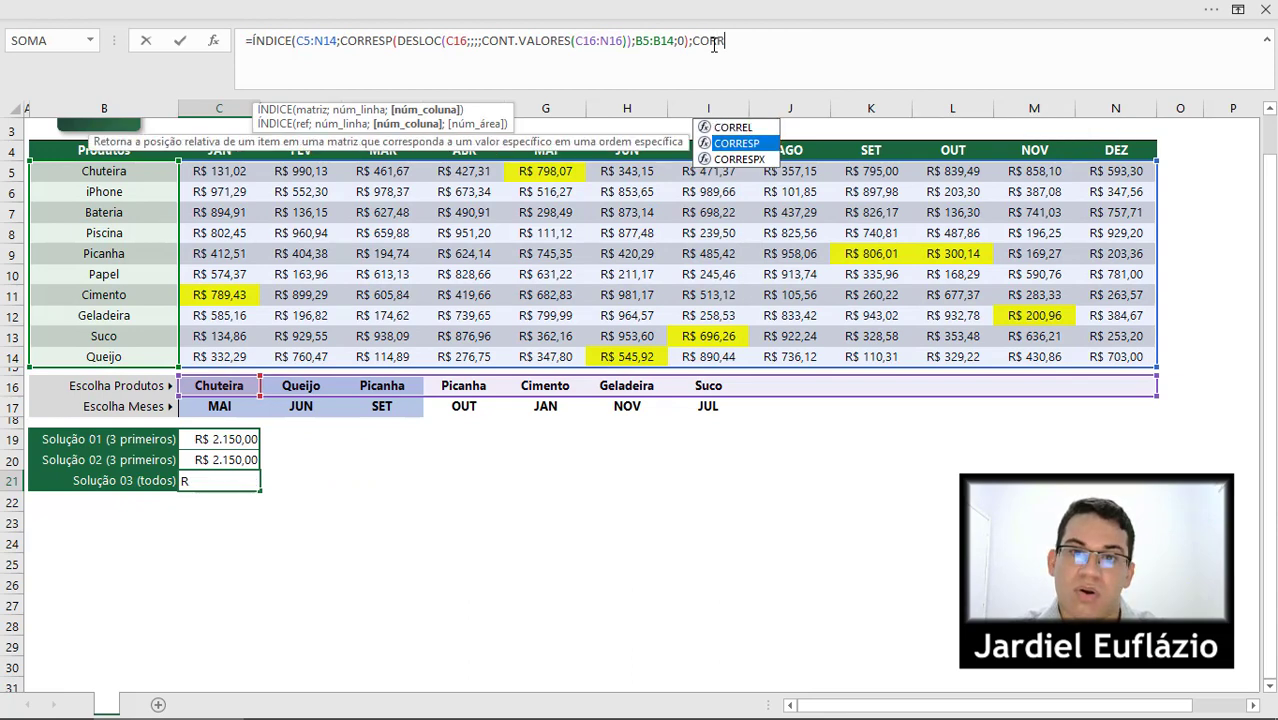
{"action": "key", "text": "Tab"}
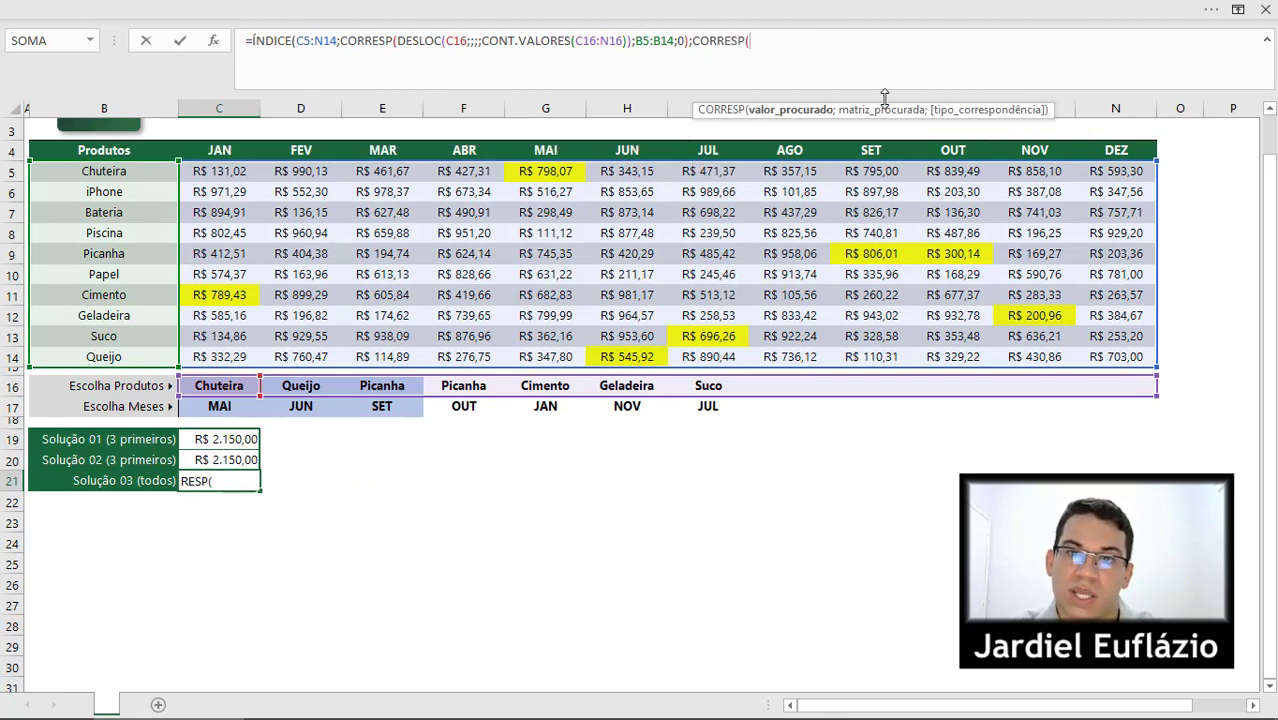
{"action": "key", "text": "ctrl+v"}
Evaluate the months' DESLOC expression inside the C21 formula to check the chosen months, and restore the expression
{"action": "left_click_drag", "start_coordinate": [1010, 38], "coordinate": [754, 50]}
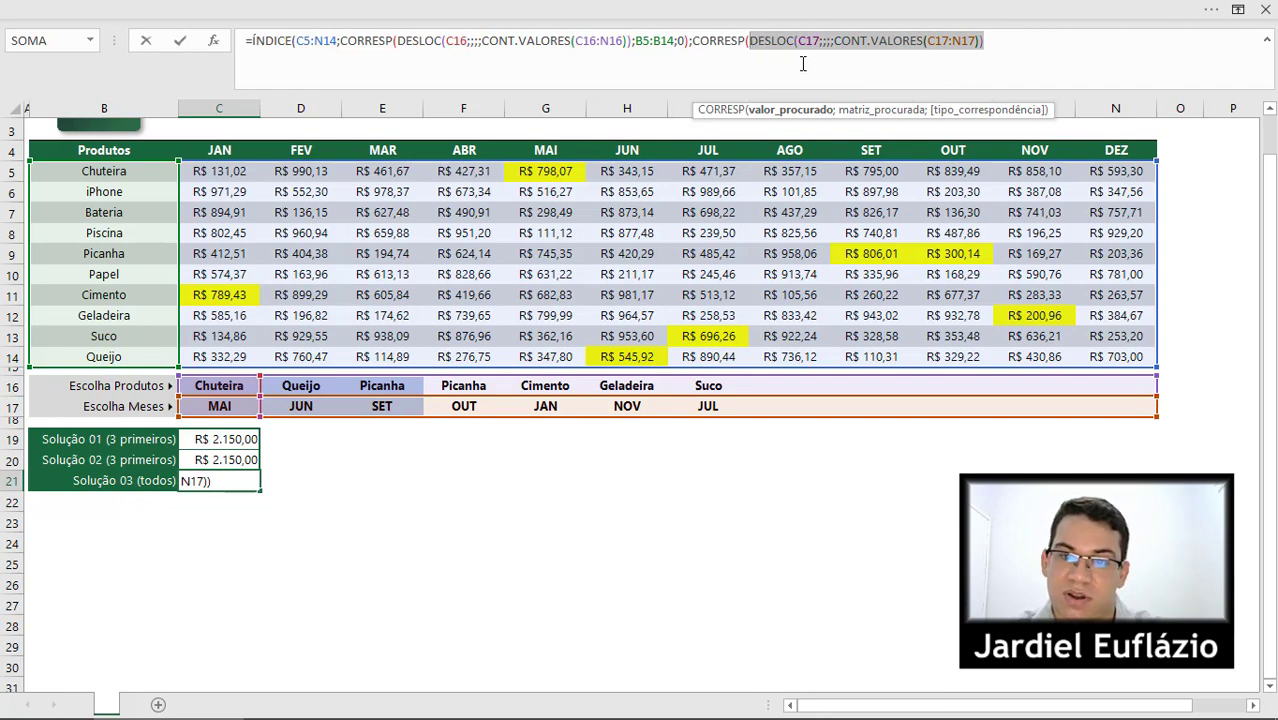
{"action": "key", "text": "F9"}
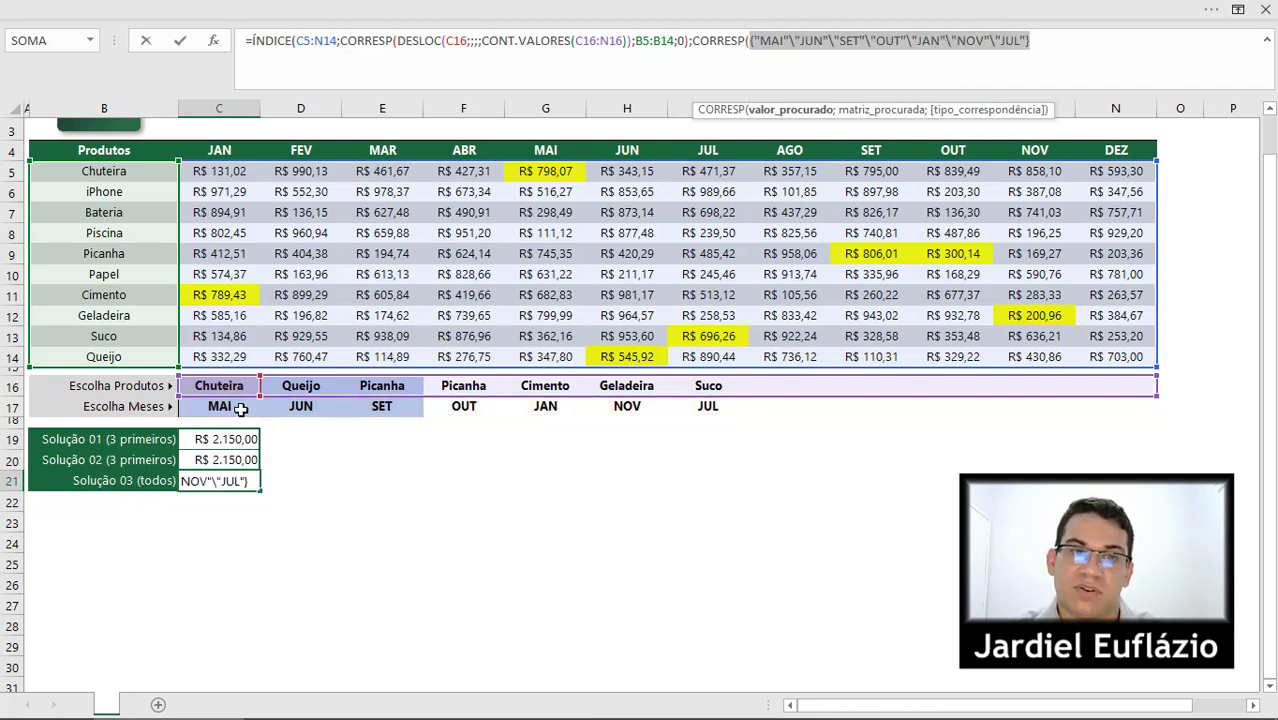
{"action": "key", "text": "ctrl+z"}
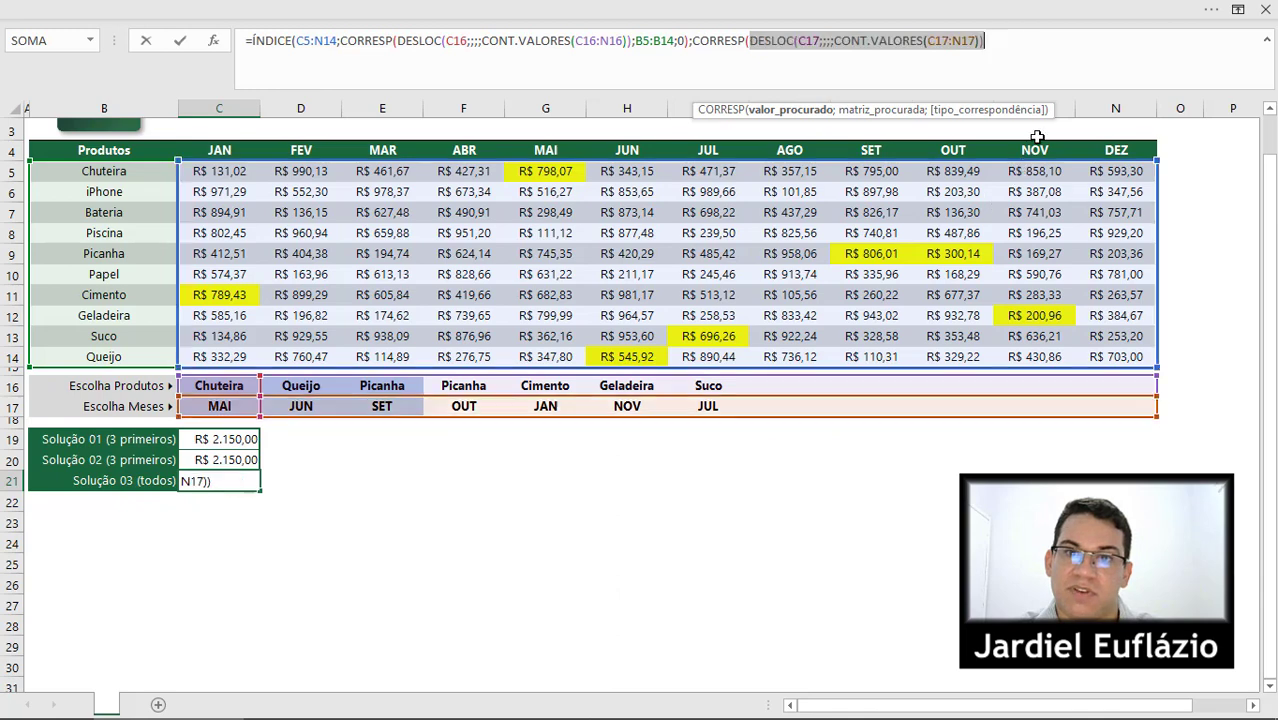
Complete the second CORRESP with C4:N4 as matriz_procurada and match type 0, and close the ÍNDICE function
{"action": "left_click", "coordinate": [1031, 43]}
{"action": "type", "text": ";"}
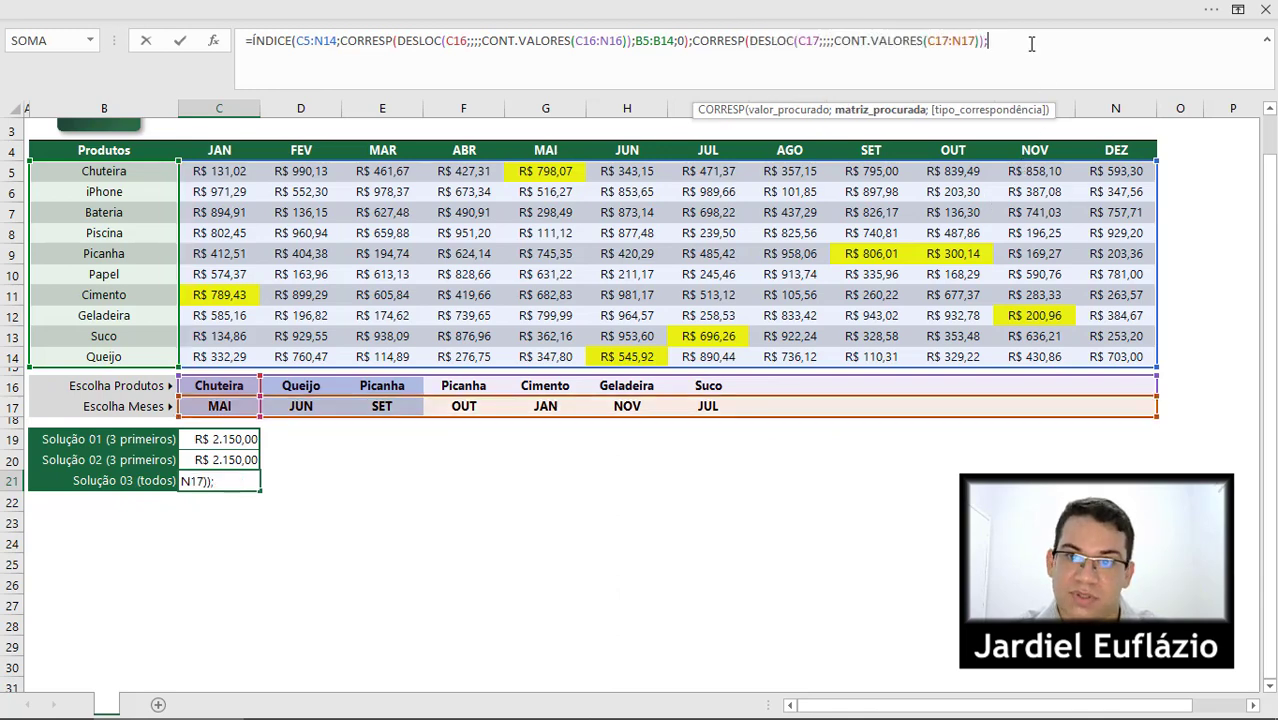
{"action": "left_click_drag", "start_coordinate": [212, 152], "coordinate": [1145, 158]}
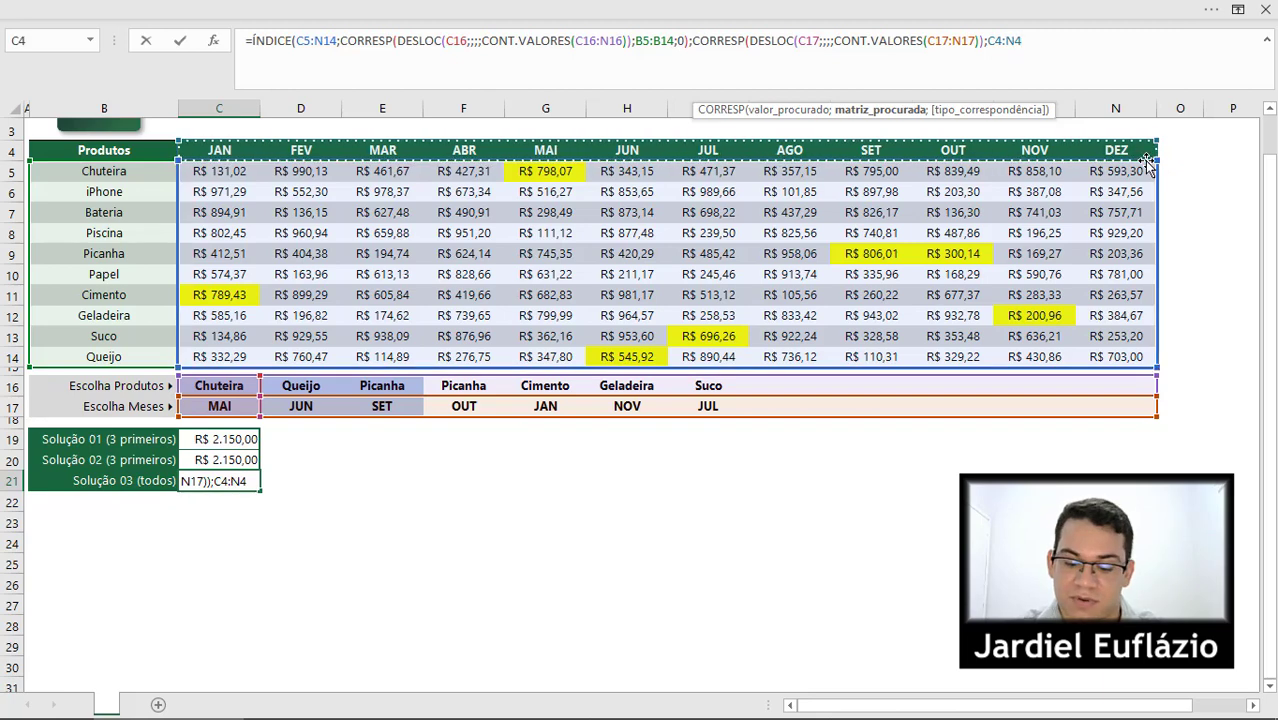
{"action": "type", "text": ";0)"}
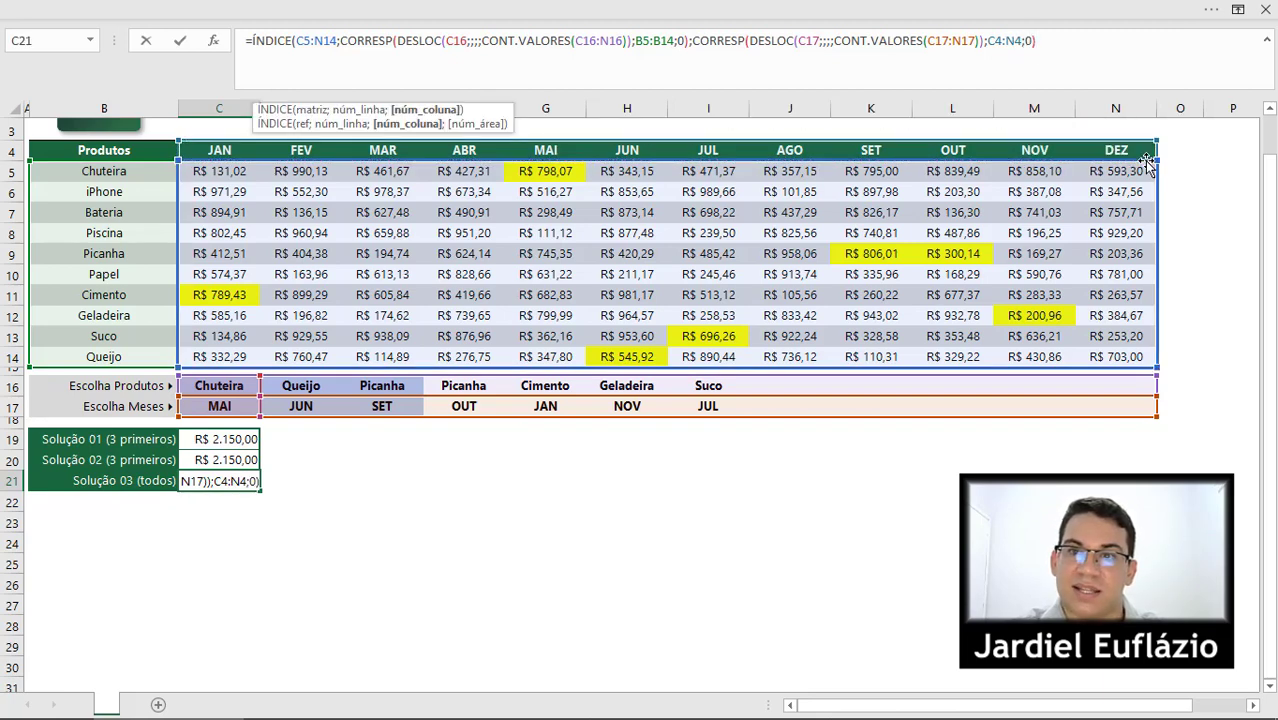
{"action": "type", "text": ")"}
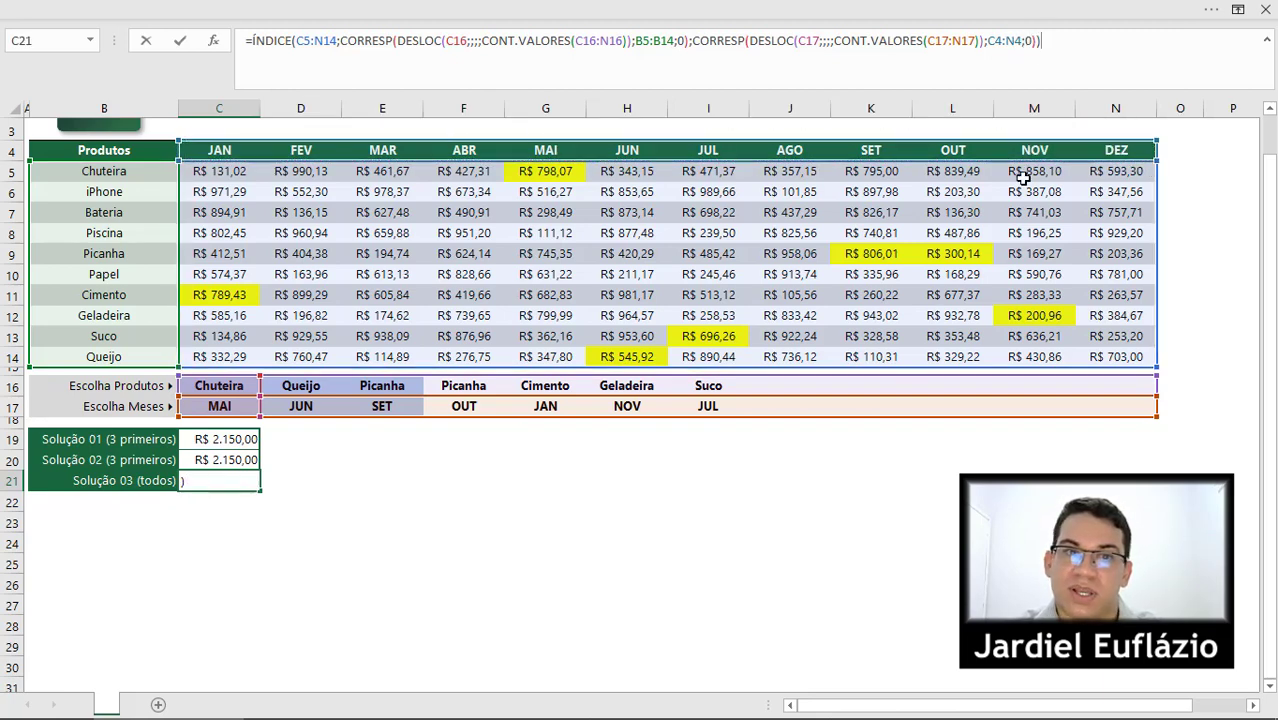
Wrap the whole ÍNDICE expression in C21 in SOMA, enter the formula, and reselect the cell
{"action": "left_click", "coordinate": [253, 44]}
{"action": "type", "text": "SOMA"}
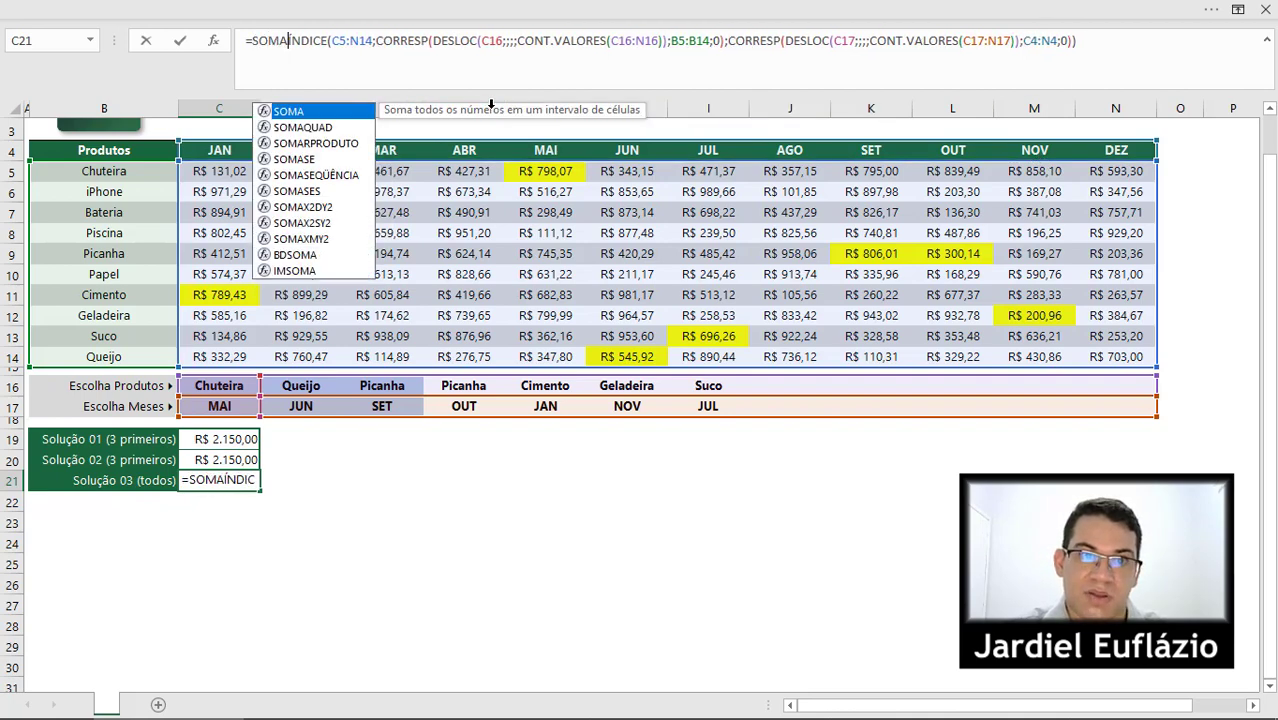
{"action": "type", "text": "("}
{"action": "left_click", "coordinate": [1107, 43]}
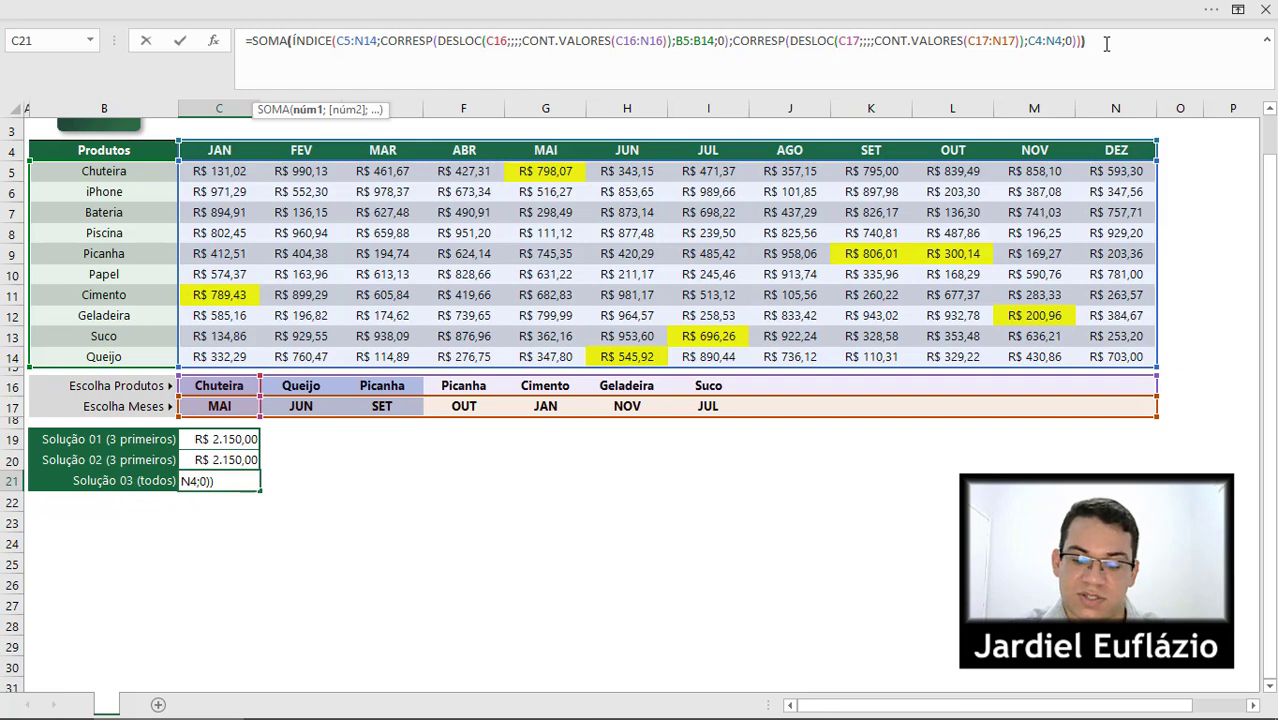
{"action": "type", "text": ")"}
{"action": "key", "text": "Return"}
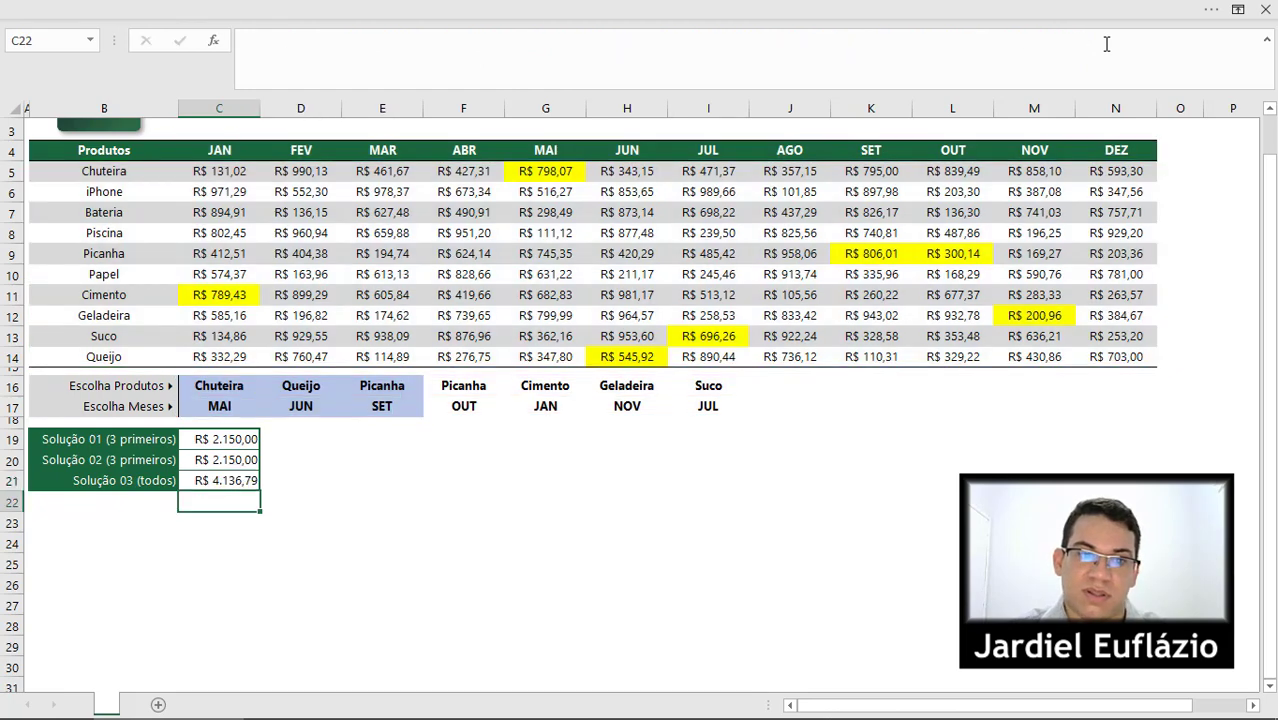
{"action": "left_click", "coordinate": [249, 482]}
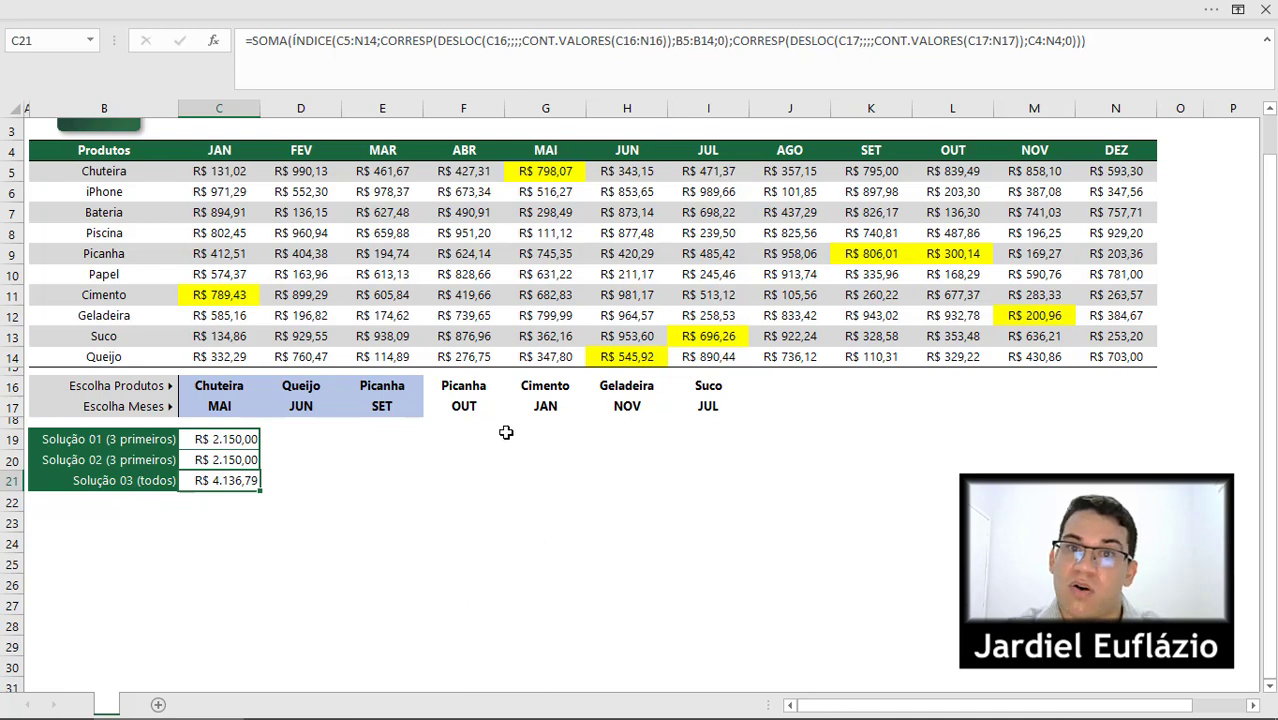
Clear the extra product and month choices in F16:I17 and select the Solução 01 result in C19 for comparison
{"action": "left_click_drag", "start_coordinate": [453, 390], "coordinate": [694, 403]}
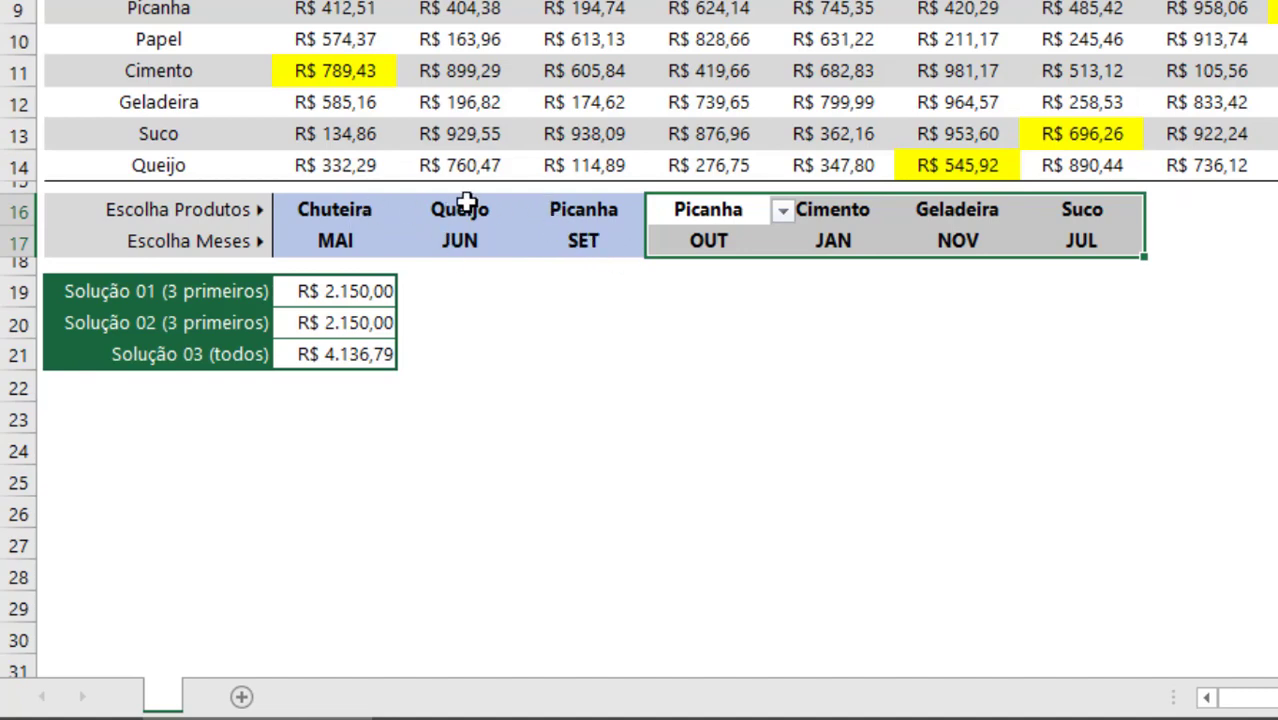
{"action": "key", "text": "Delete"}
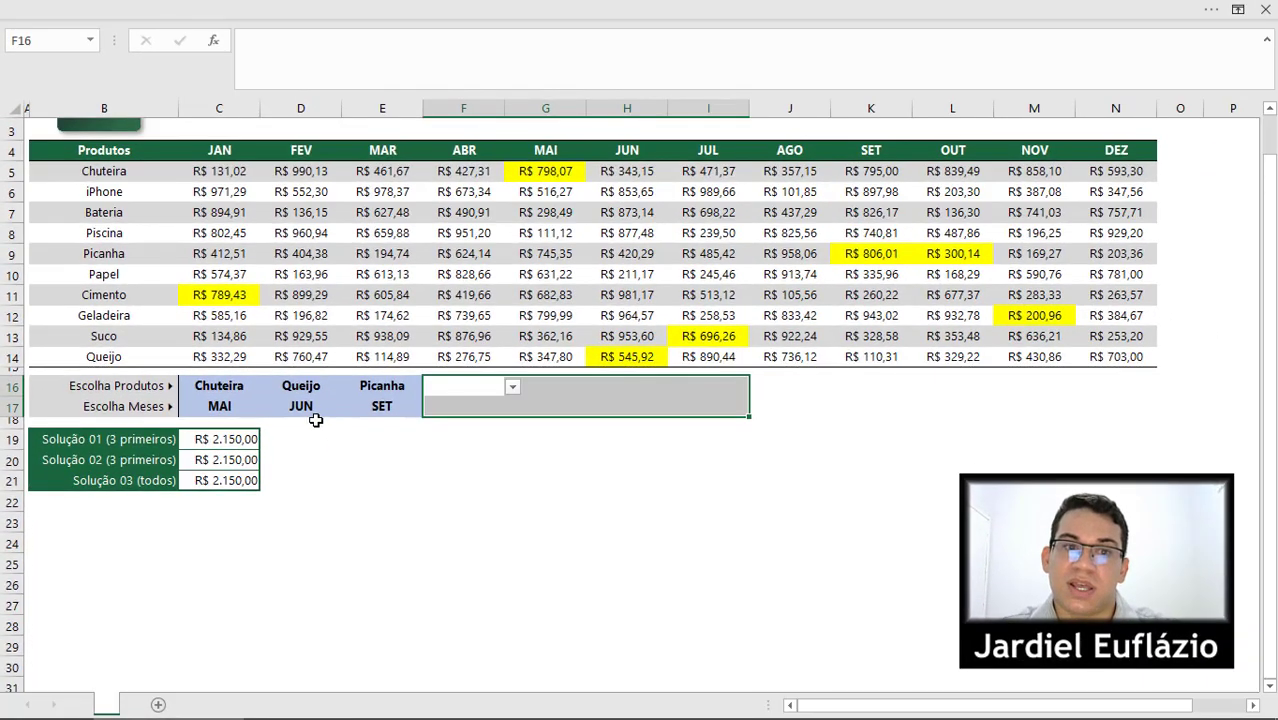
{"action": "left_click", "coordinate": [245, 445]}
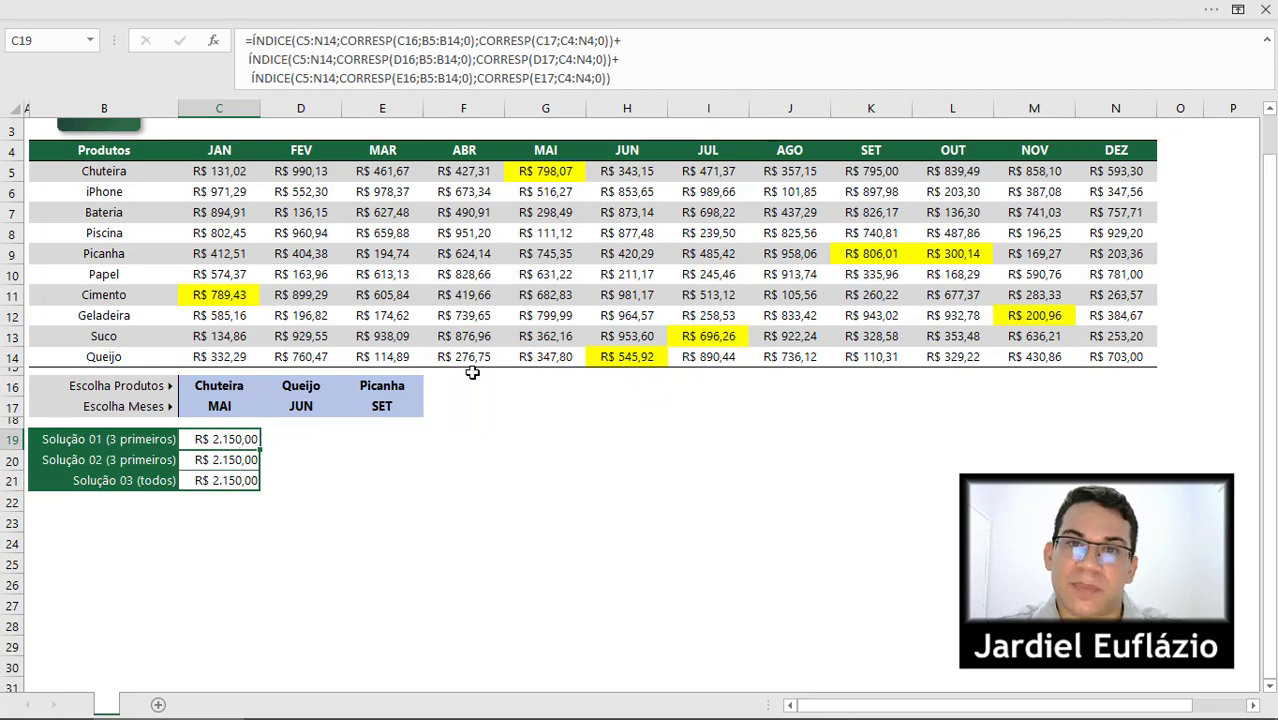
Enlarge the formula bar and select the Solução 02 result in C20 to review its formula
{"action": "mouse_move", "coordinate": [641, 90]}
{"action": "left_mouse_down"}
{"action": "mouse_move", "coordinate": [634, 133]}
{"action": "mouse_move", "coordinate": [635, 112]}
{"action": "left_mouse_up"}
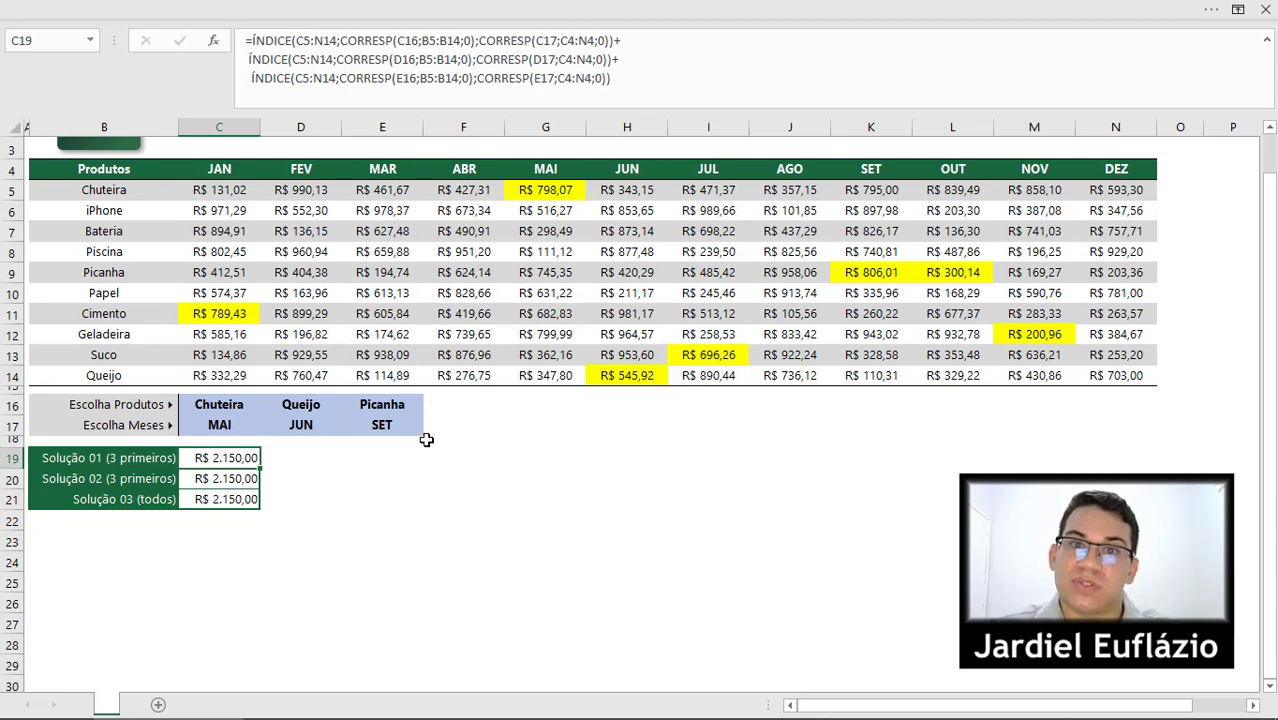
{"action": "left_click", "coordinate": [226, 478]}
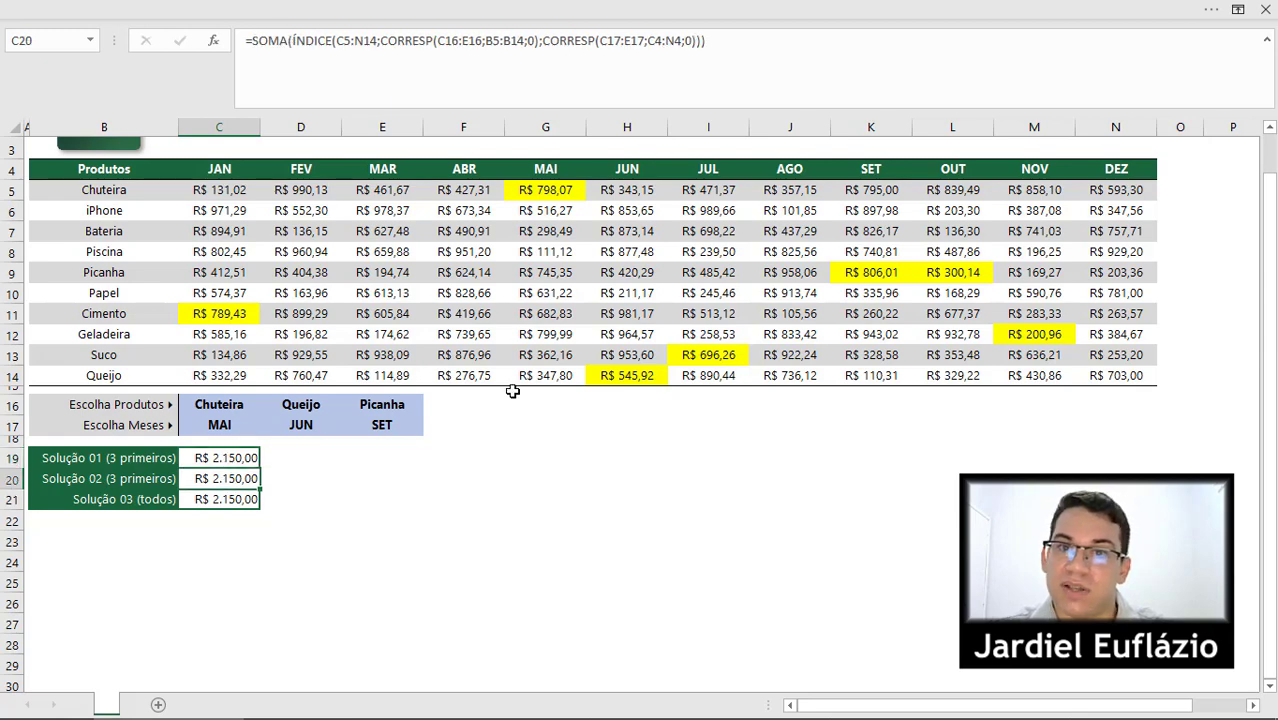
Add a fourth pair by choosing product Piscina in F16 and month AGO in F17
{"action": "left_click", "coordinate": [455, 404]}
{"action": "left_click", "coordinate": [512, 405]}
{"action": "left_click", "coordinate": [458, 457]}
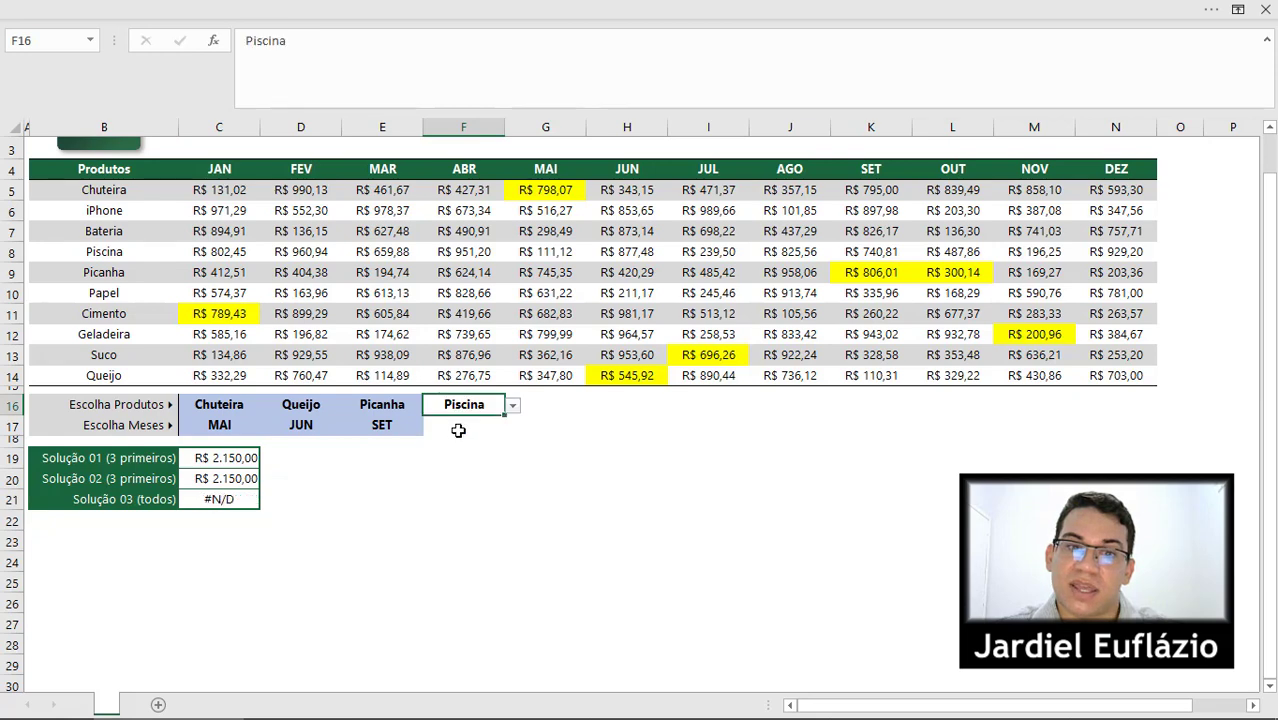
{"action": "left_click", "coordinate": [458, 428]}
{"action": "left_click", "coordinate": [512, 426]}
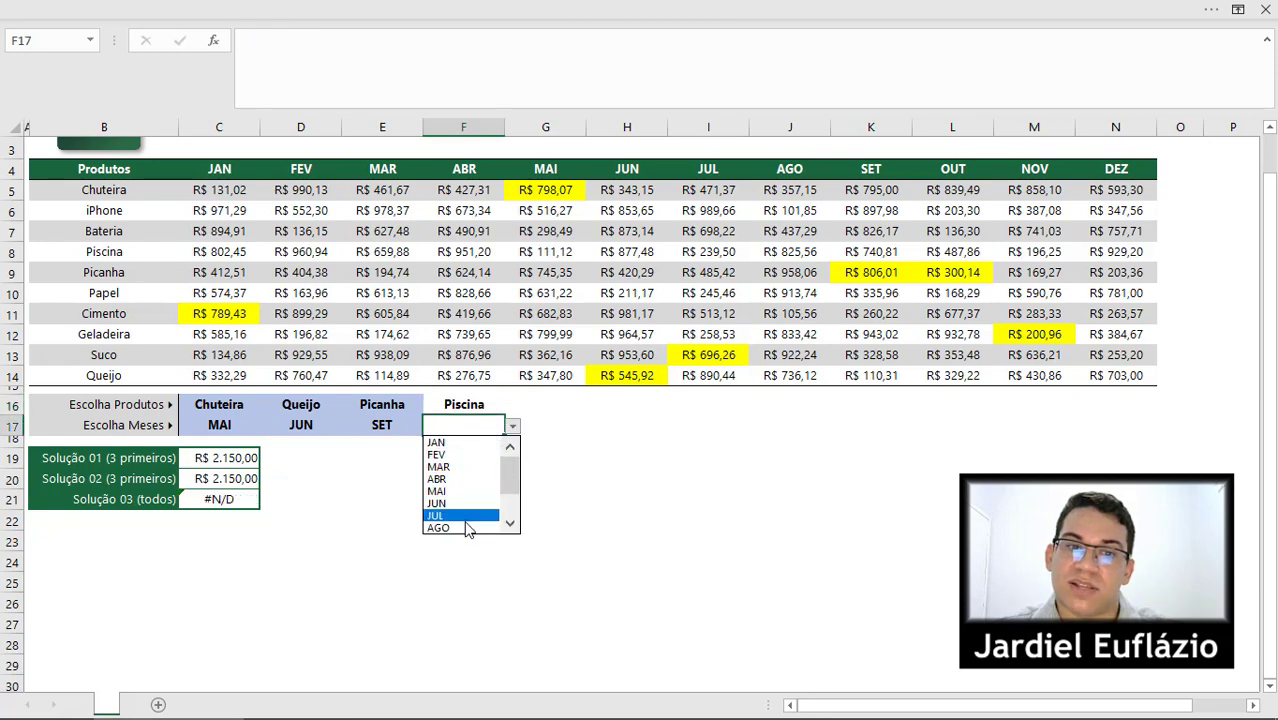
{"action": "left_click", "coordinate": [466, 528]}
Add a fifth pair by choosing product Papel in G16 and month DEZ in G17
{"action": "left_click", "coordinate": [541, 410]}
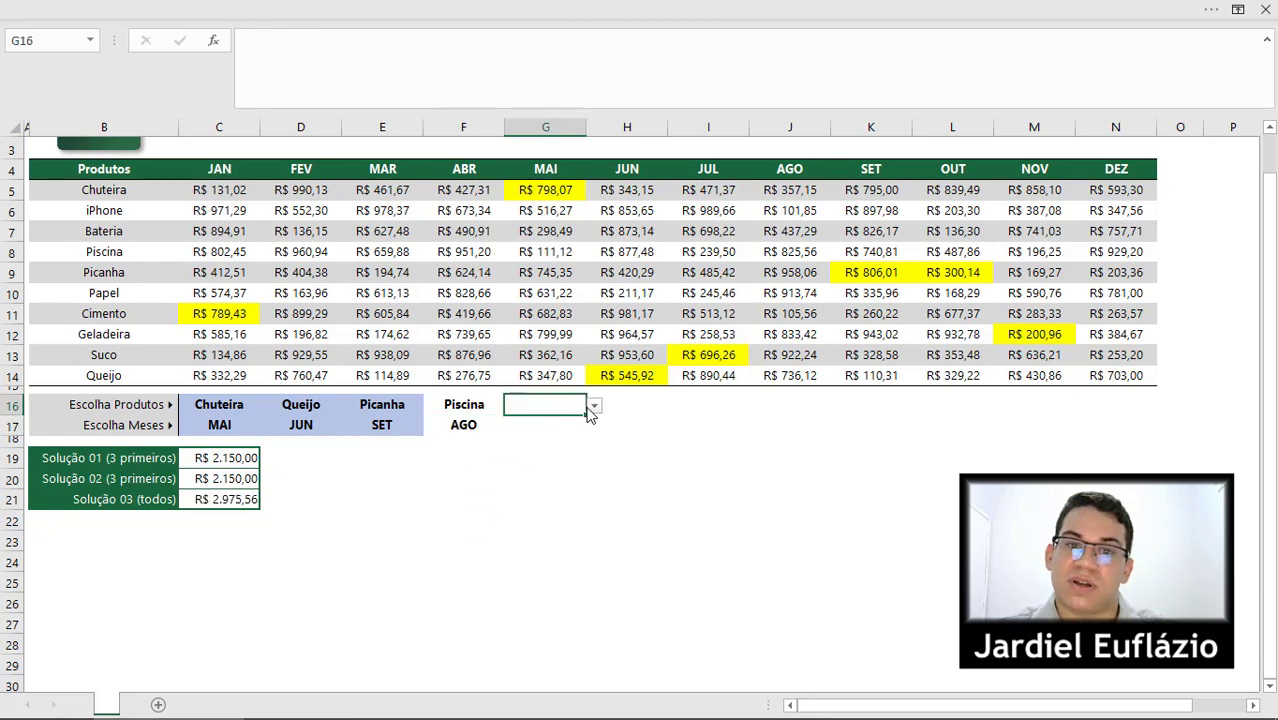
{"action": "left_click", "coordinate": [592, 408]}
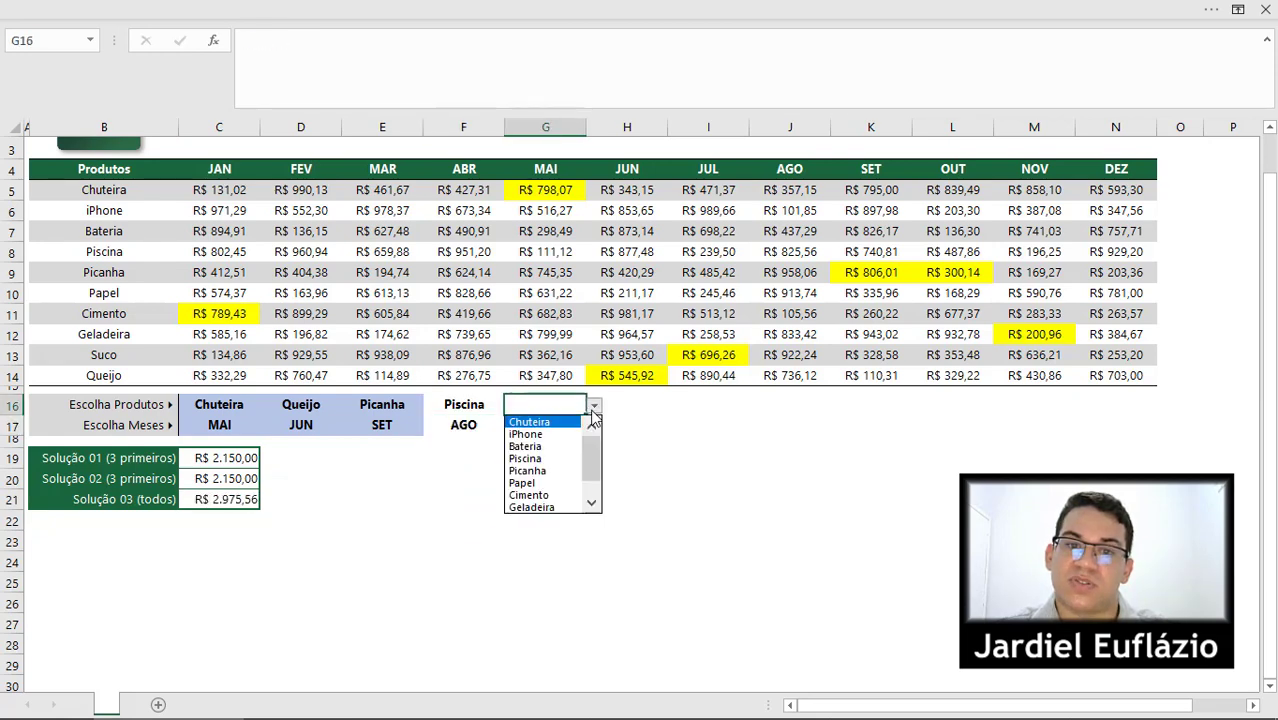
{"action": "left_click", "coordinate": [548, 484]}
{"action": "left_click", "coordinate": [570, 426]}
{"action": "left_click", "coordinate": [593, 426]}
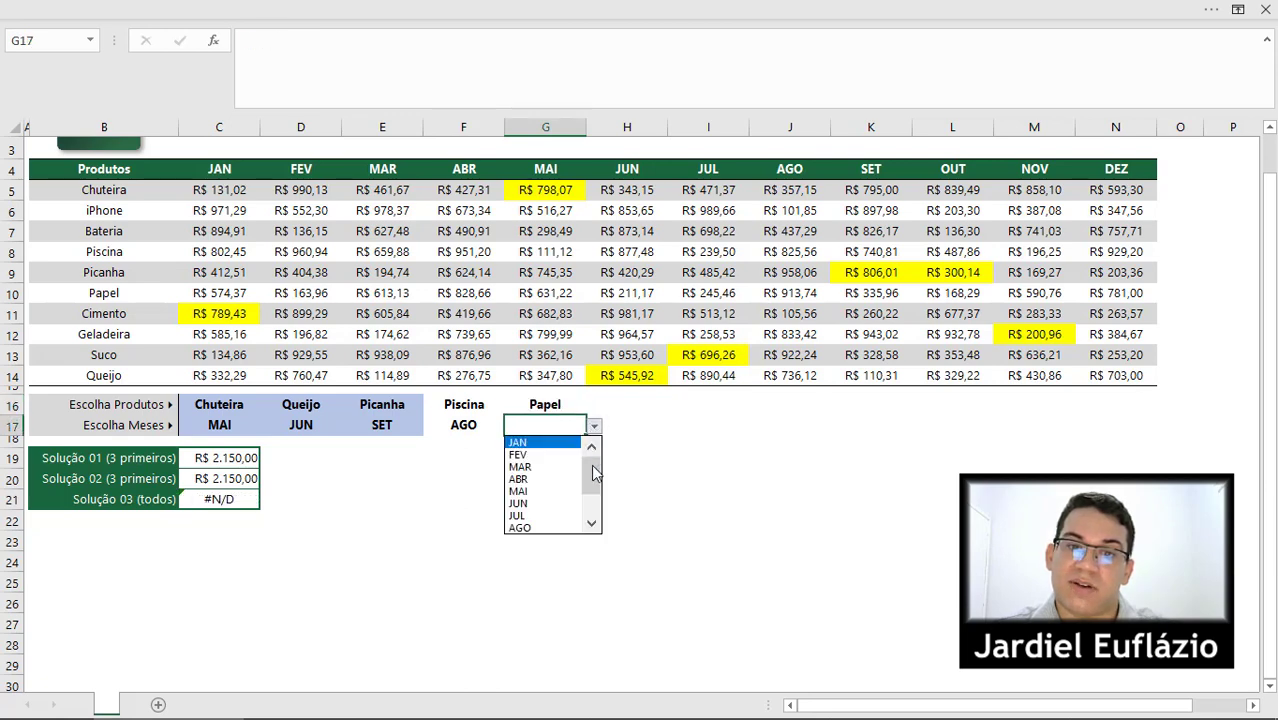
{"action": "left_click_drag", "start_coordinate": [594, 472], "coordinate": [594, 505]}
{"action": "left_click", "coordinate": [545, 527]}
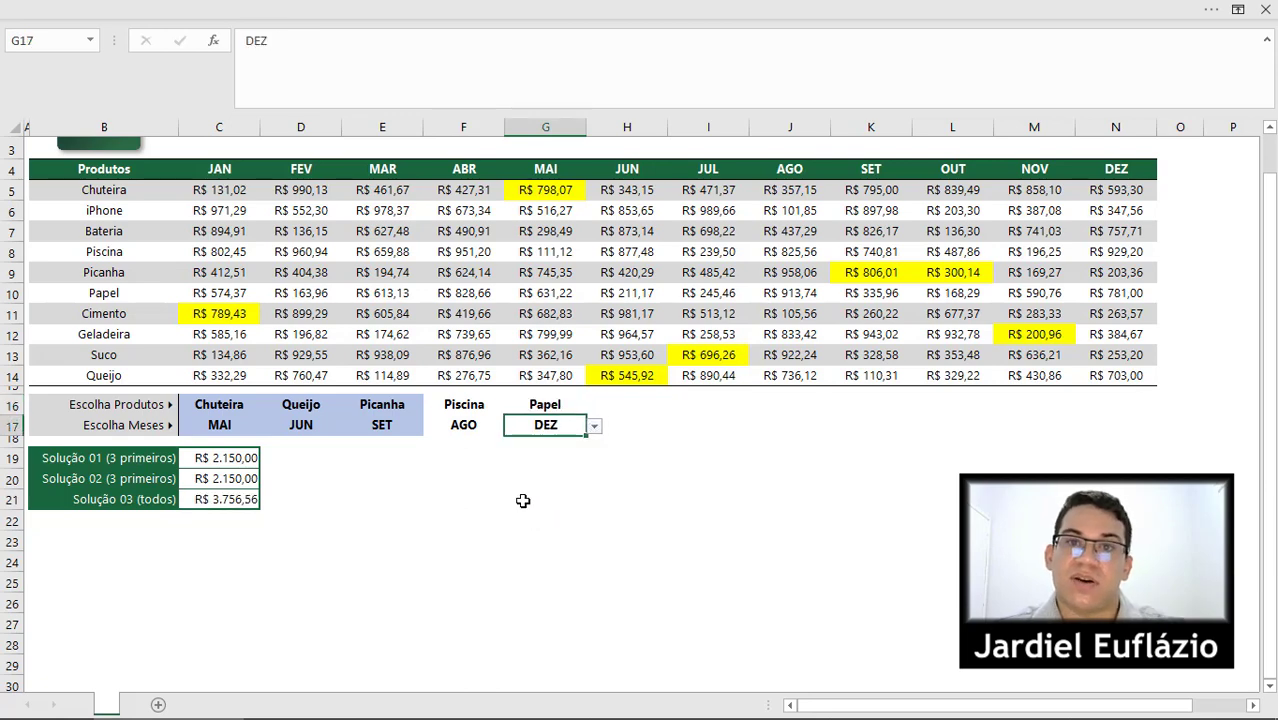